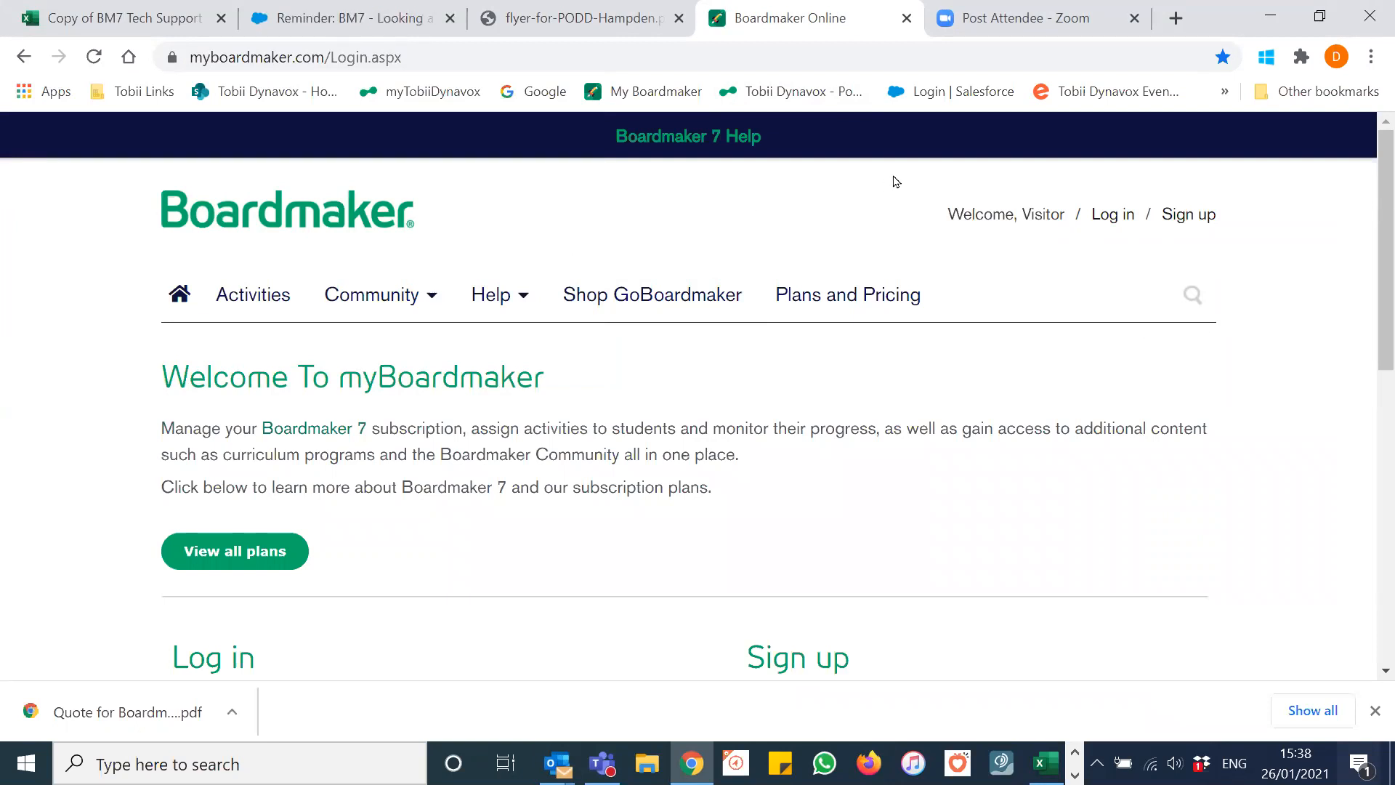
Step: Sign in to myBoardmaker with the Tobii Dynavox account credentials and open My Boardmaker
{"action": "left_click", "coordinate": [1109, 220]}
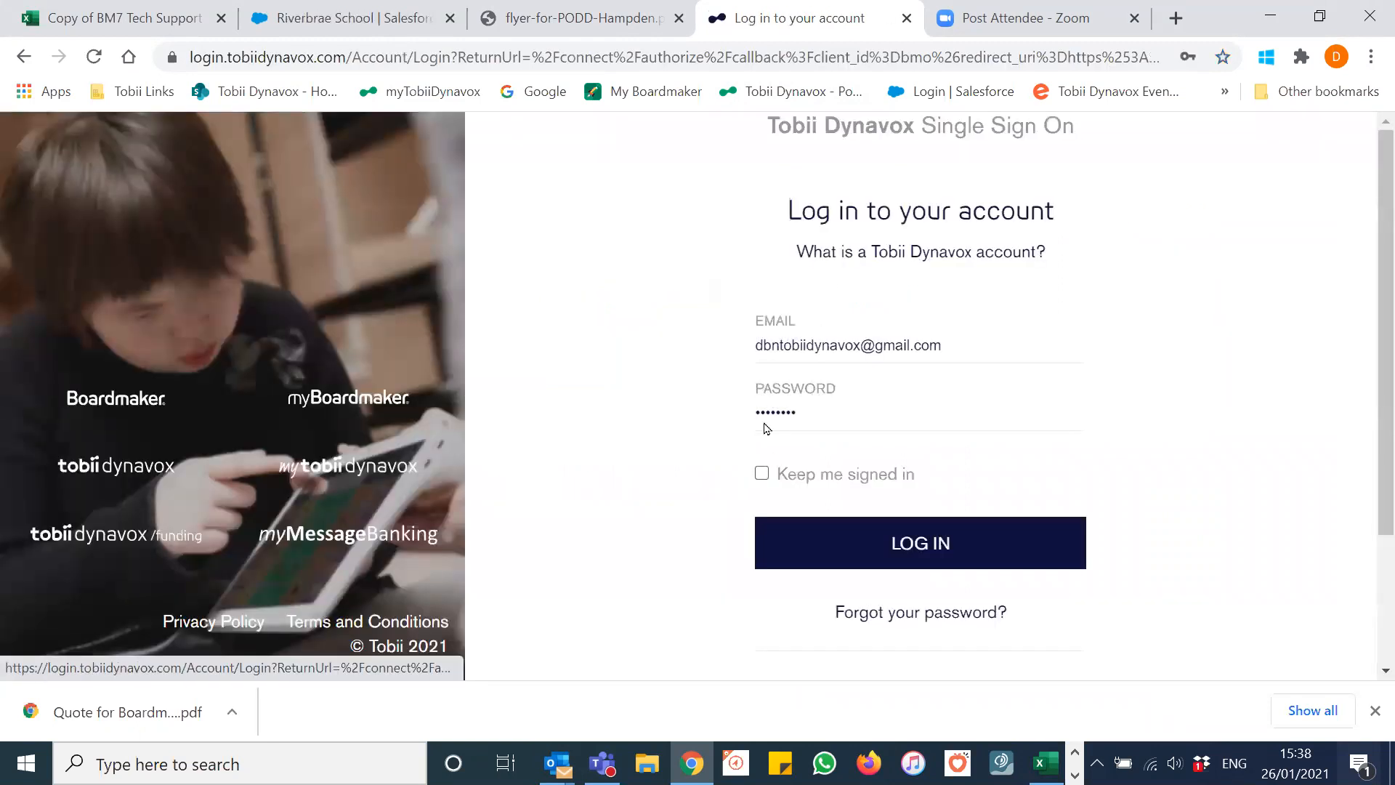
{"action": "left_click", "coordinate": [914, 548]}
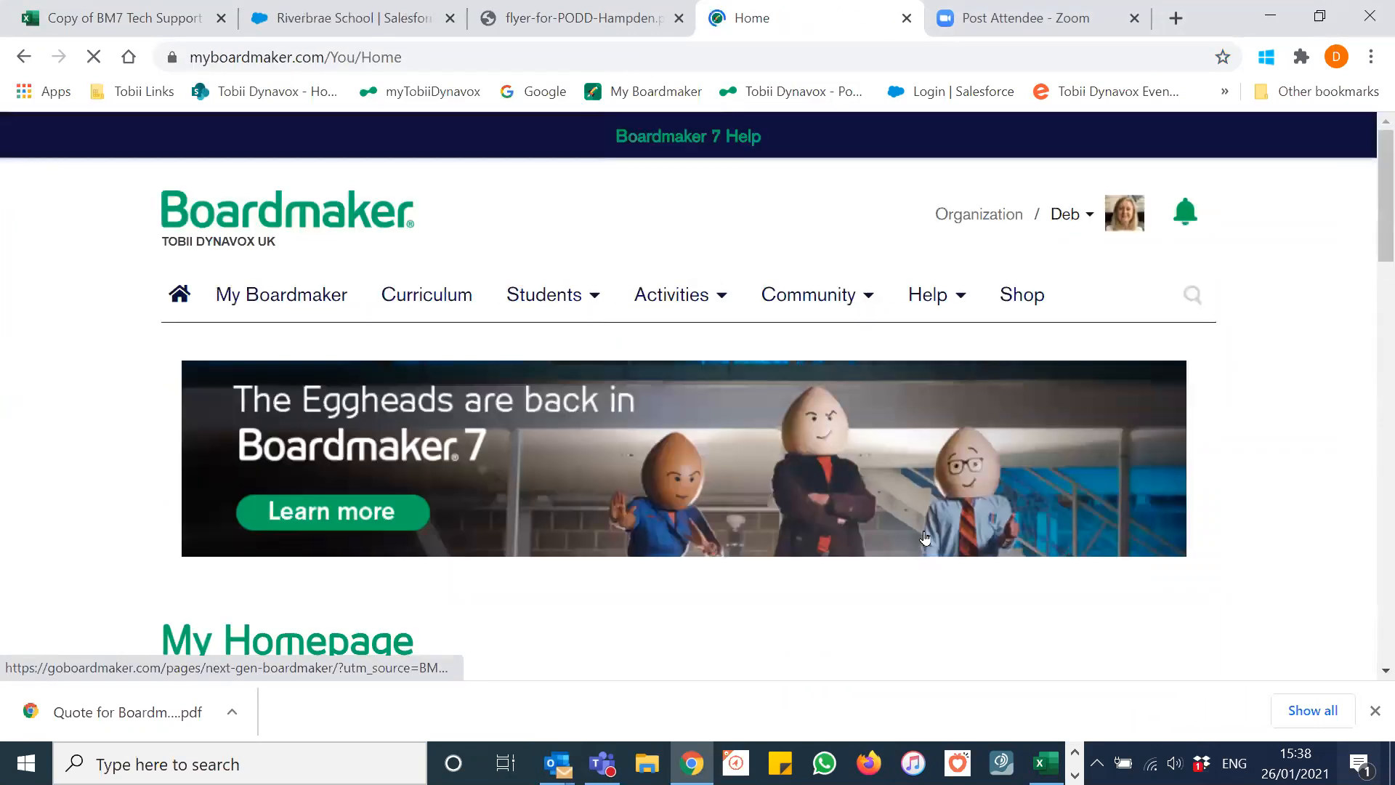
{"action": "scroll", "coordinate": [815, 311], "scroll_direction": "down", "scroll_amount": 2}
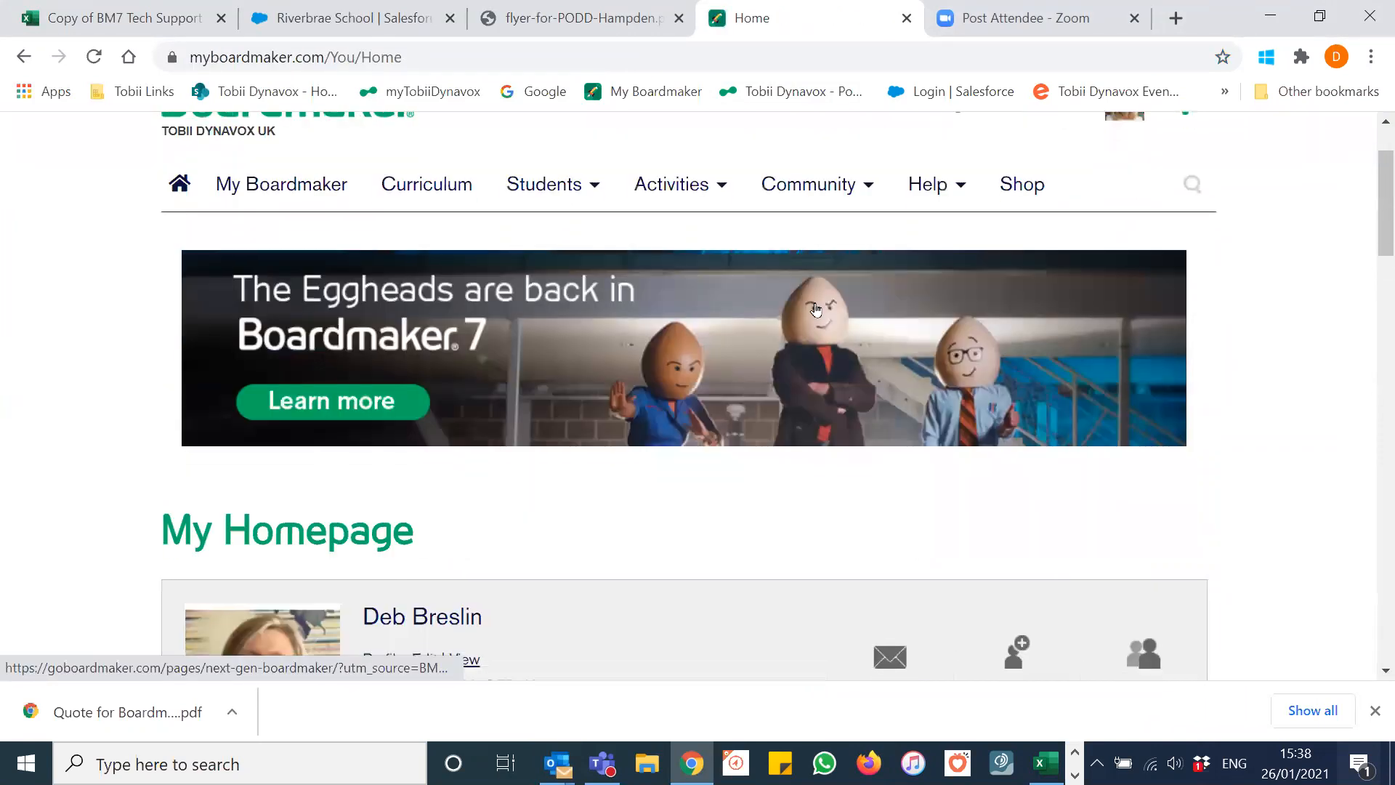
{"action": "scroll", "coordinate": [791, 308], "scroll_direction": "down", "scroll_amount": 6}
{"action": "scroll", "coordinate": [691, 296], "scroll_direction": "up", "scroll_amount": 4}
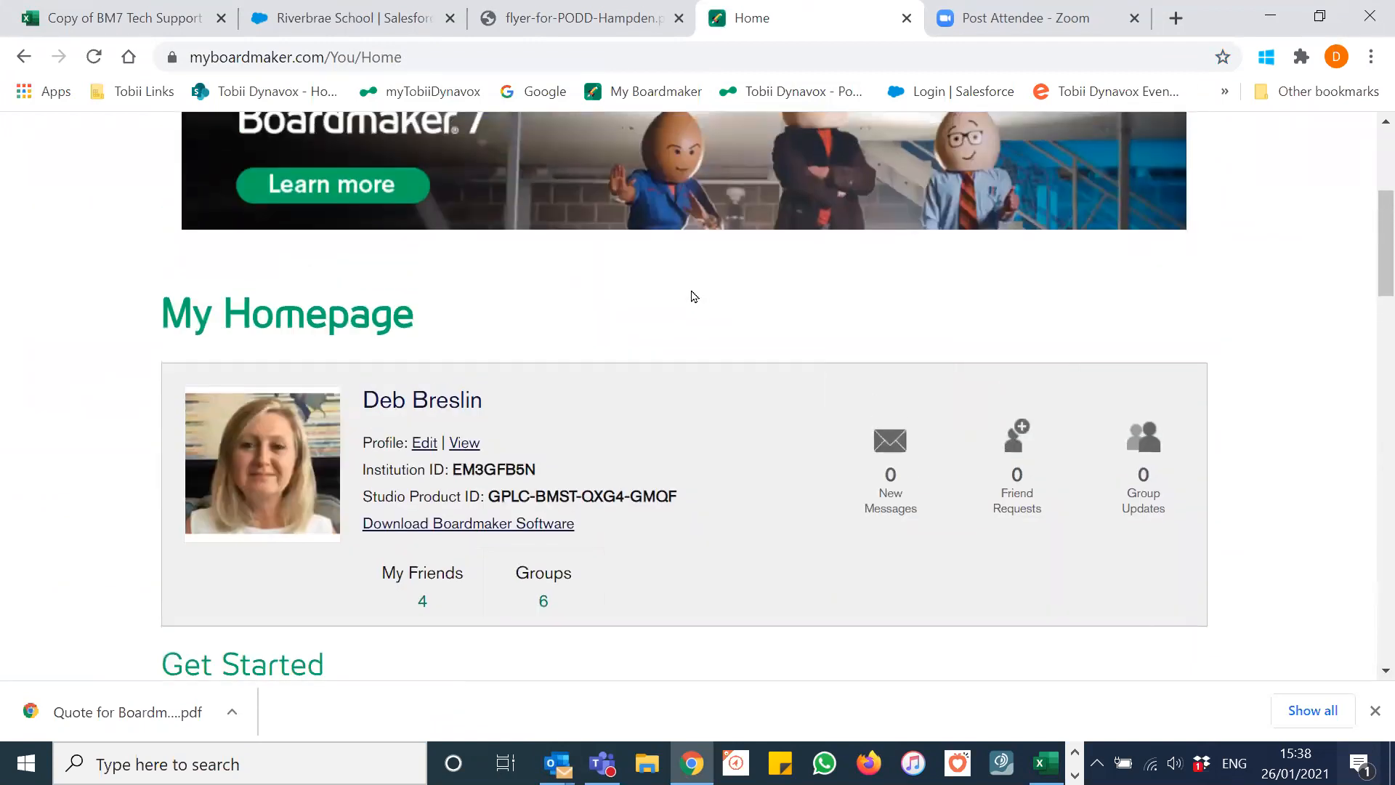
{"action": "scroll", "coordinate": [692, 297], "scroll_direction": "up", "scroll_amount": 3}
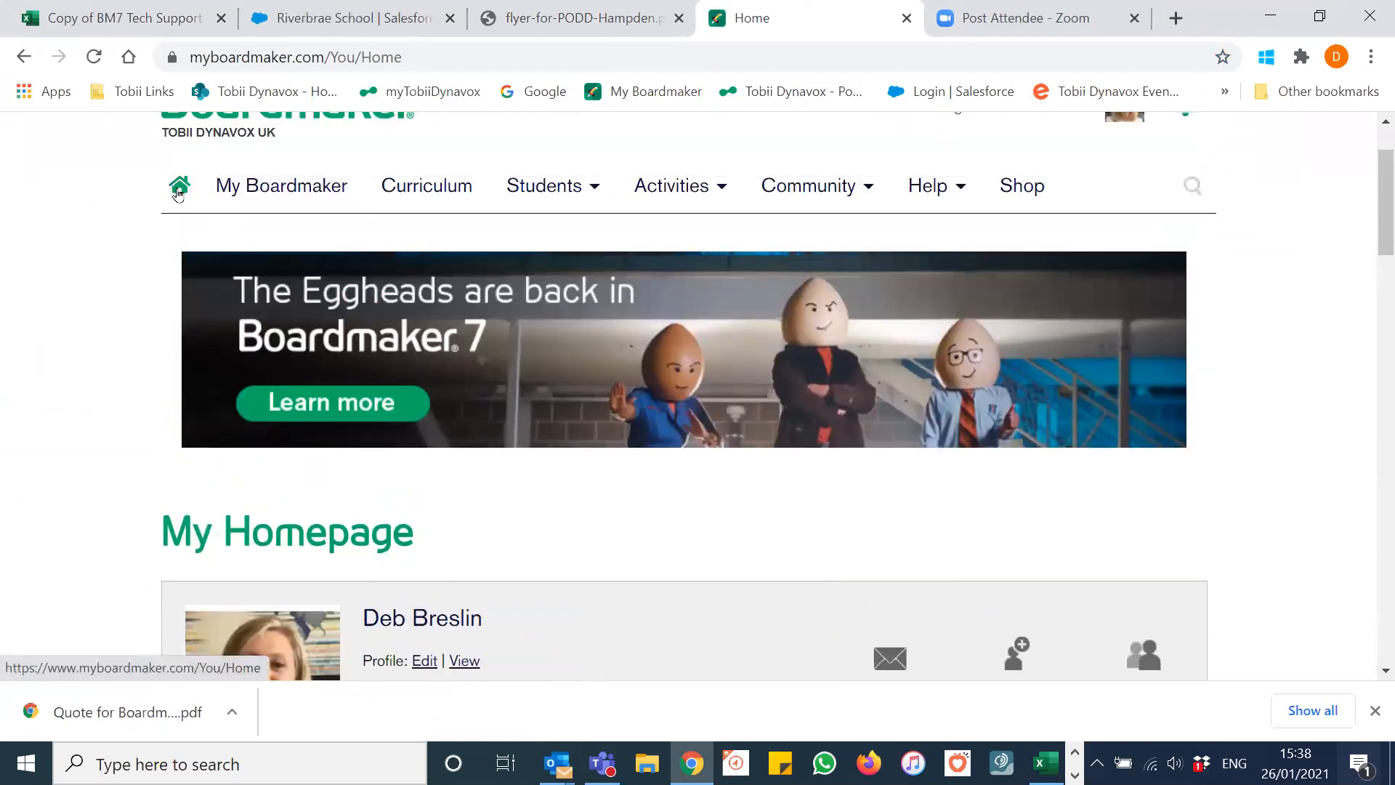
{"action": "left_click", "coordinate": [283, 191]}
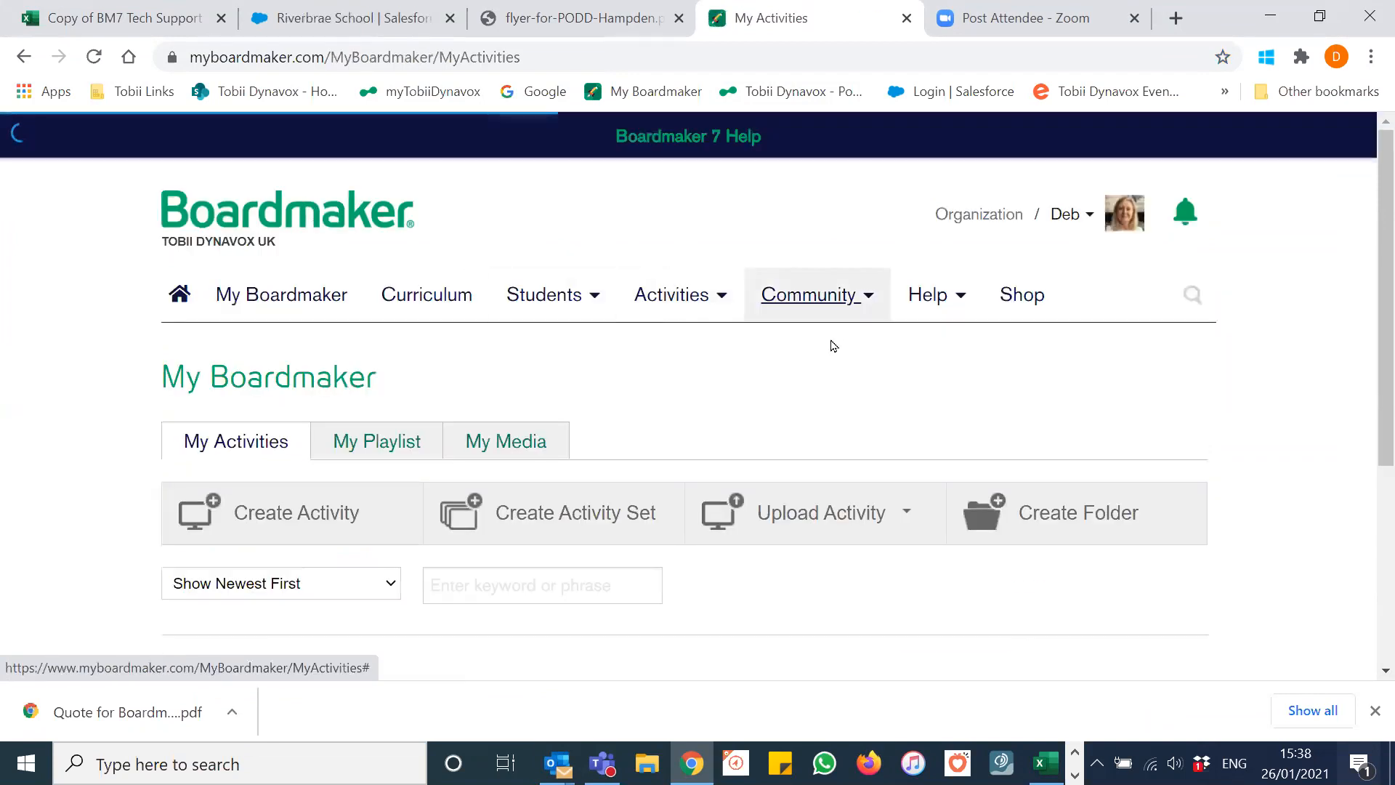
Step: Confirm My Playlist holds Sorting - 2 Groups 10 Items and Castle labels, then return to My Activities
{"action": "scroll", "coordinate": [833, 345], "scroll_direction": "down", "scroll_amount": 1}
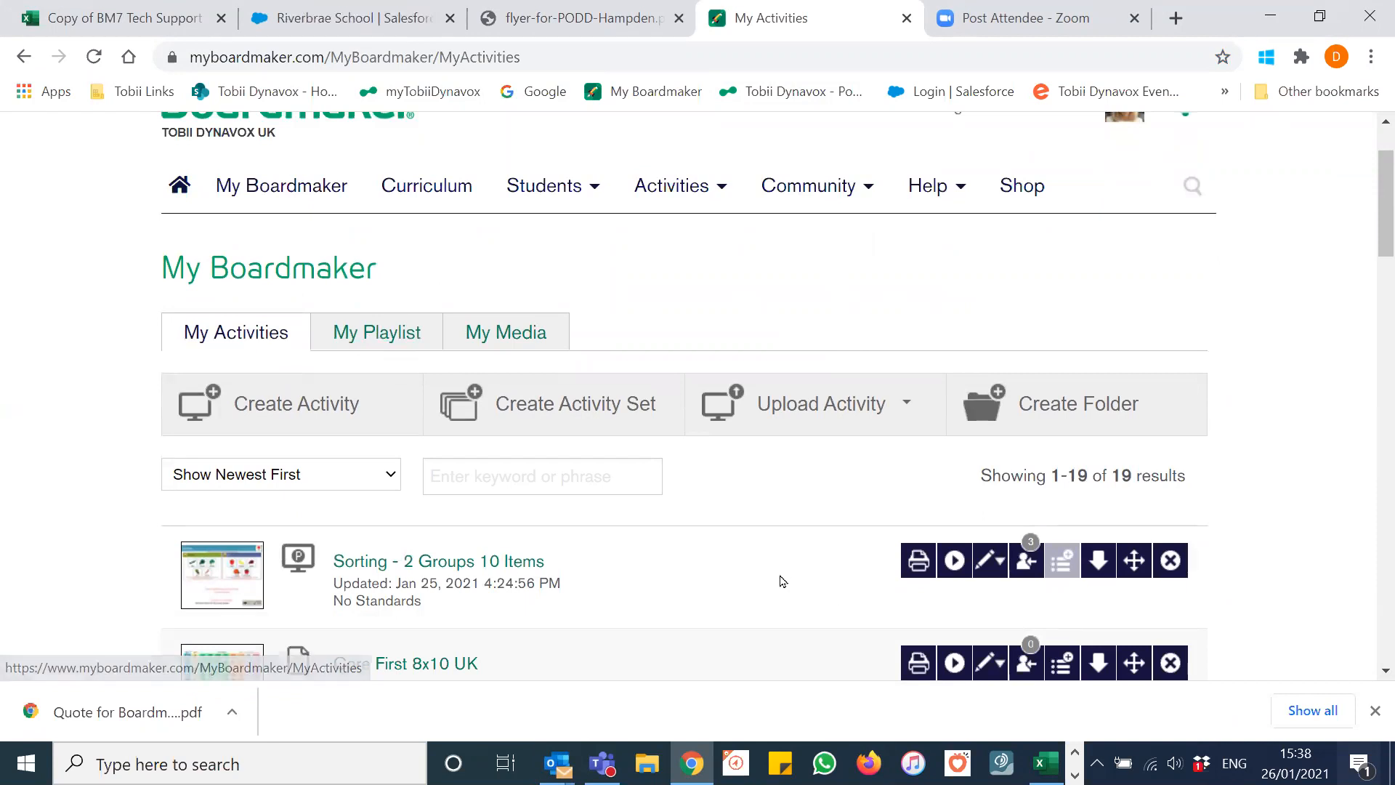
{"action": "scroll", "coordinate": [755, 571], "scroll_direction": "down", "scroll_amount": 3}
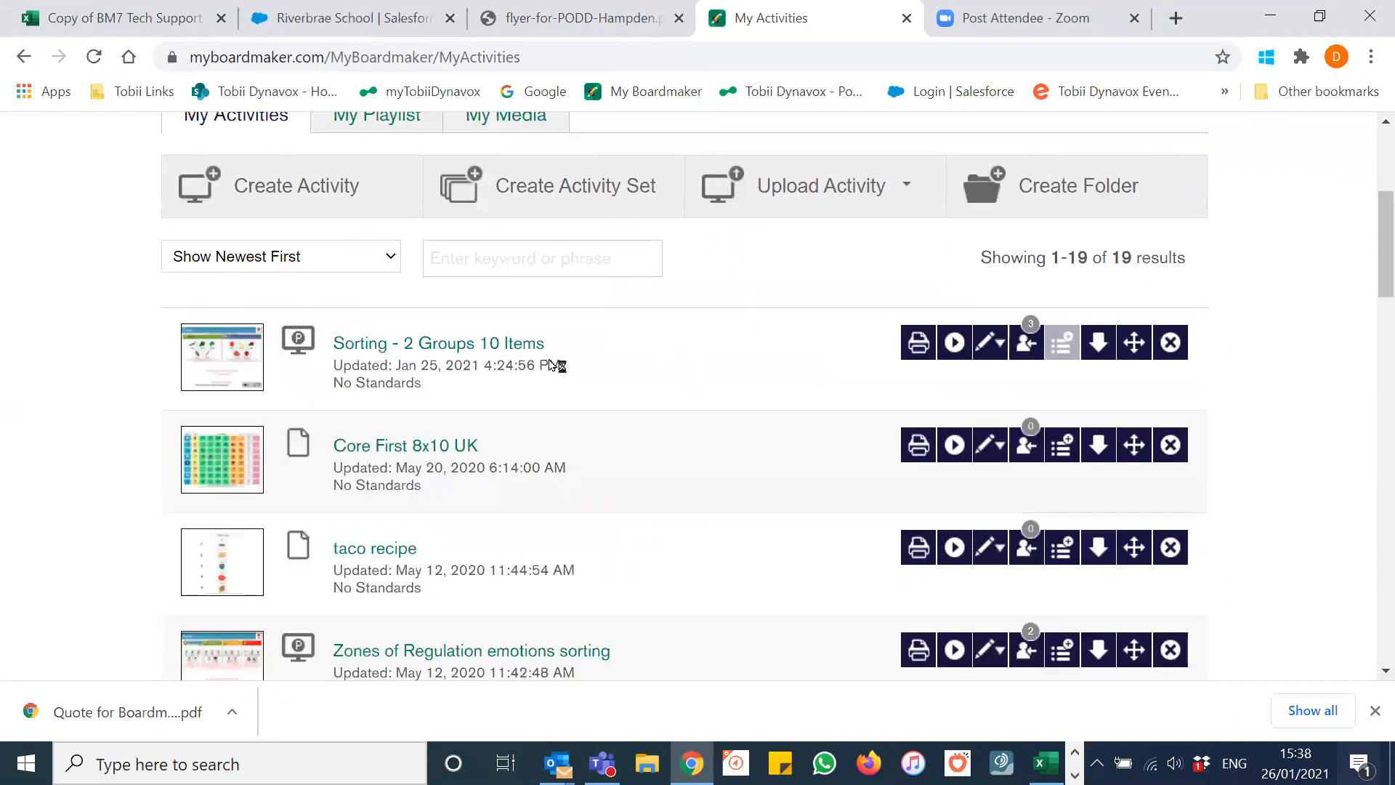
{"action": "scroll", "coordinate": [688, 451], "scroll_direction": "up", "scroll_amount": 1}
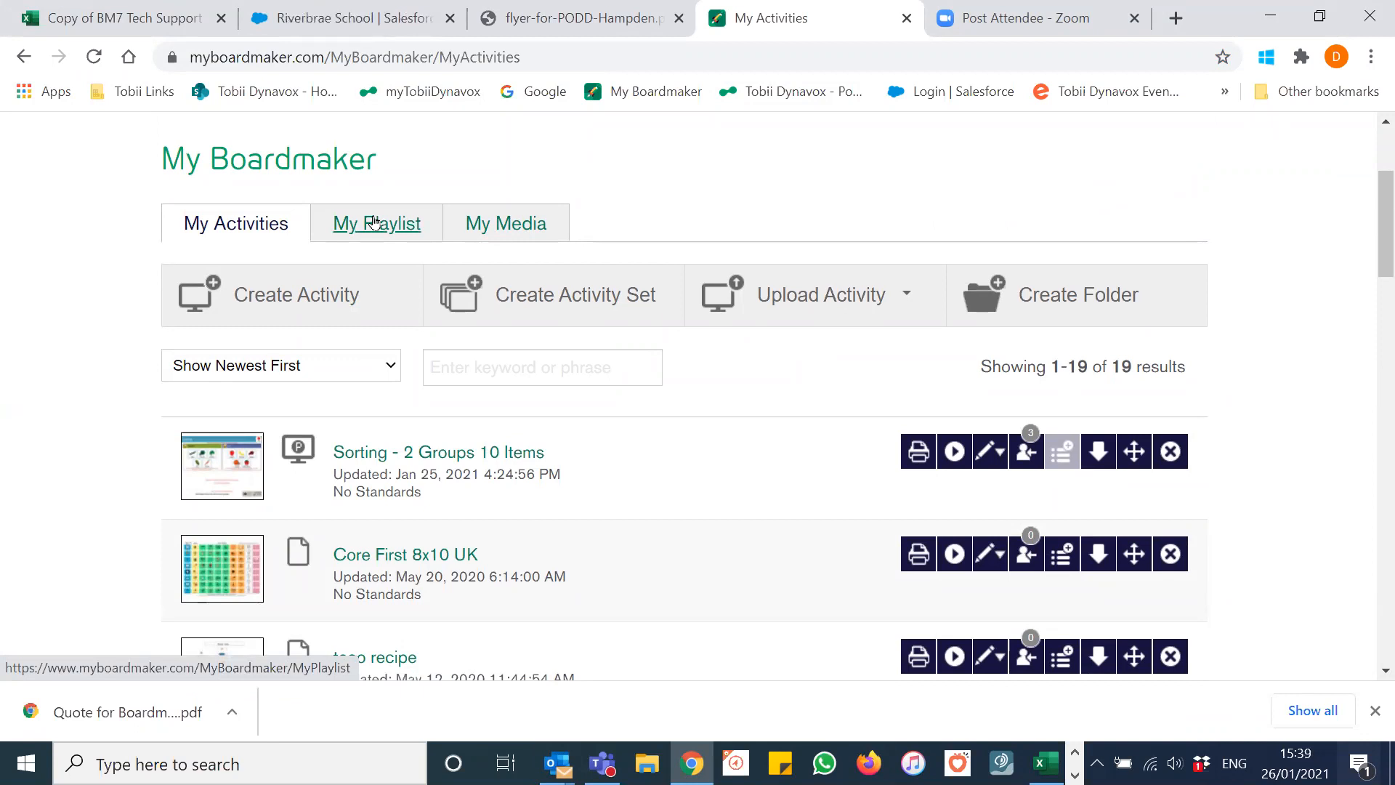
{"action": "left_click", "coordinate": [373, 223]}
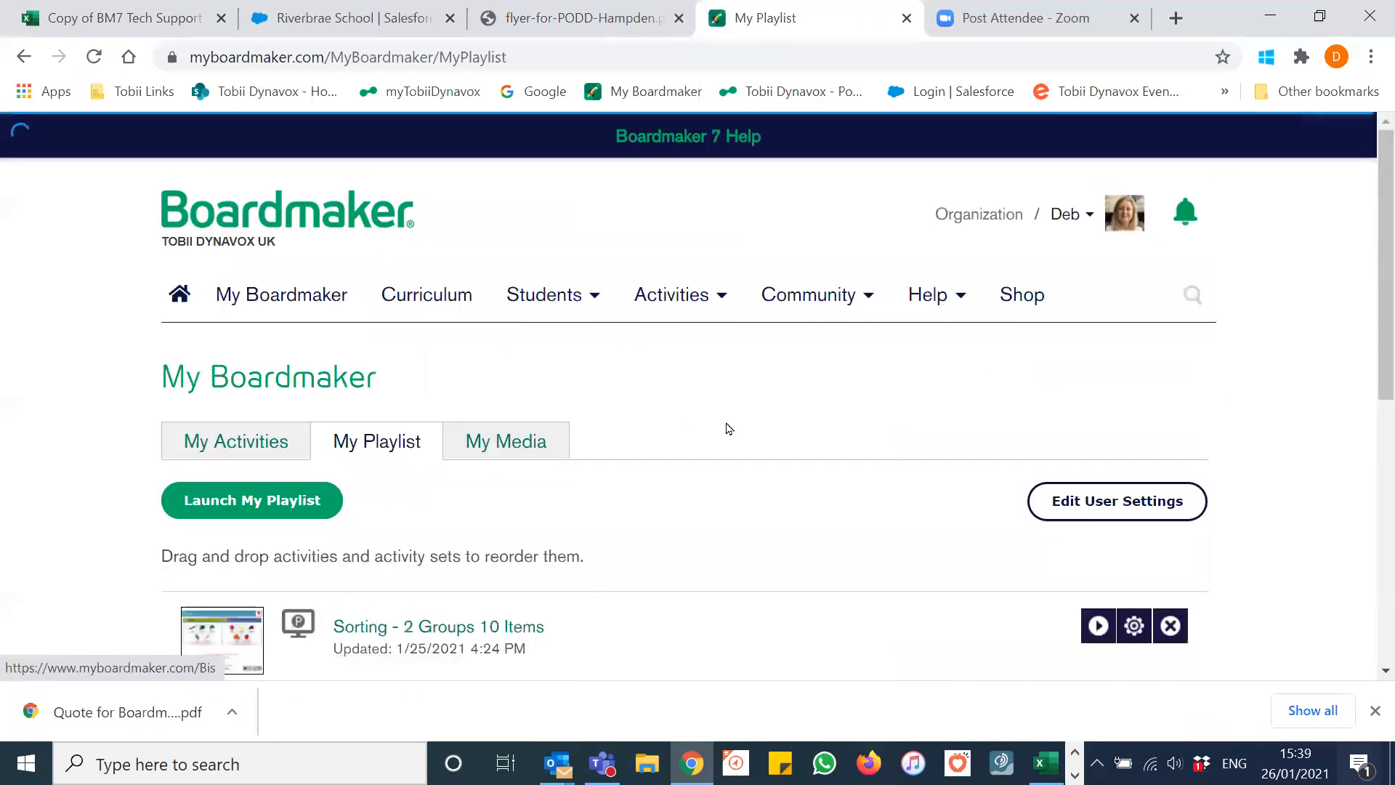
{"action": "scroll", "coordinate": [729, 429], "scroll_direction": "down", "scroll_amount": 4}
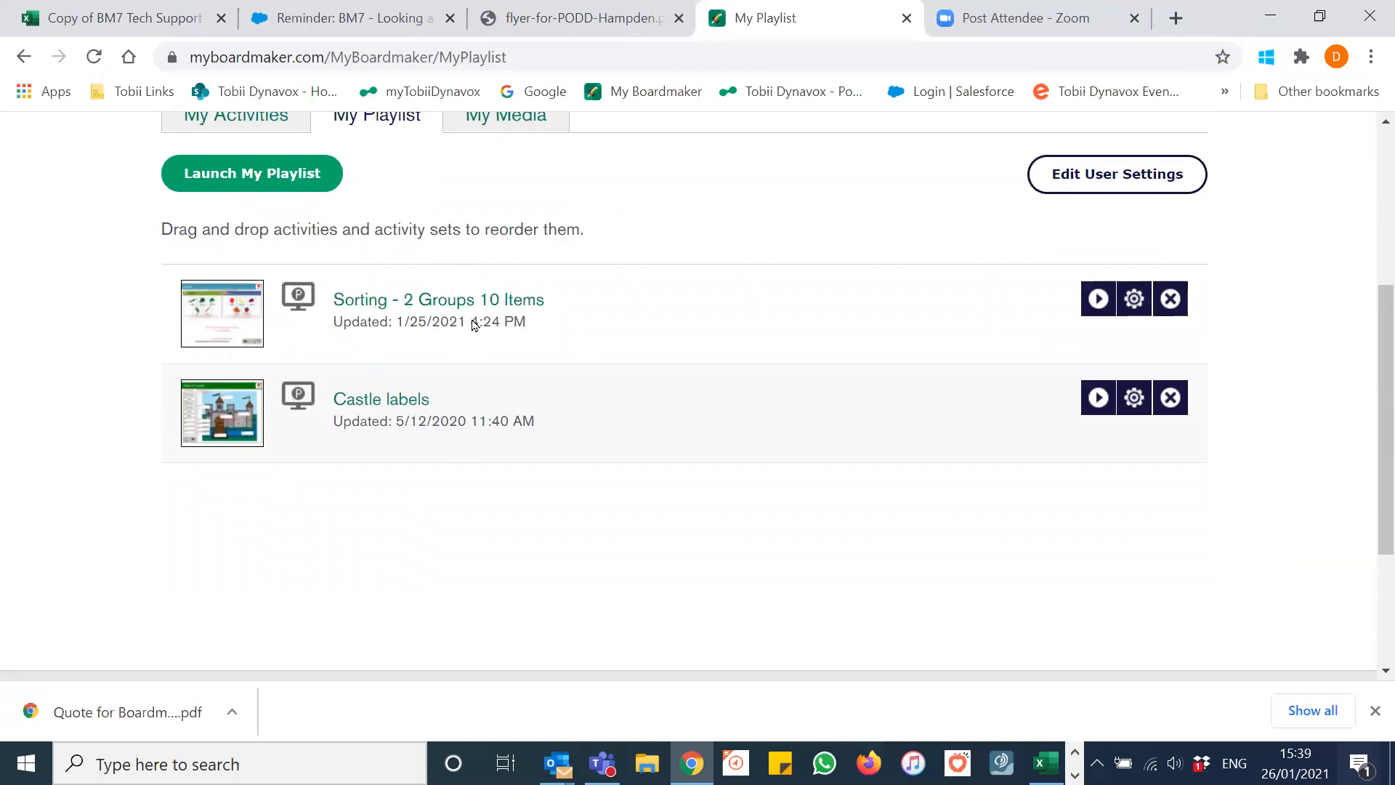
{"action": "scroll", "coordinate": [709, 267], "scroll_direction": "up", "scroll_amount": 2}
{"action": "left_click", "coordinate": [231, 225]}
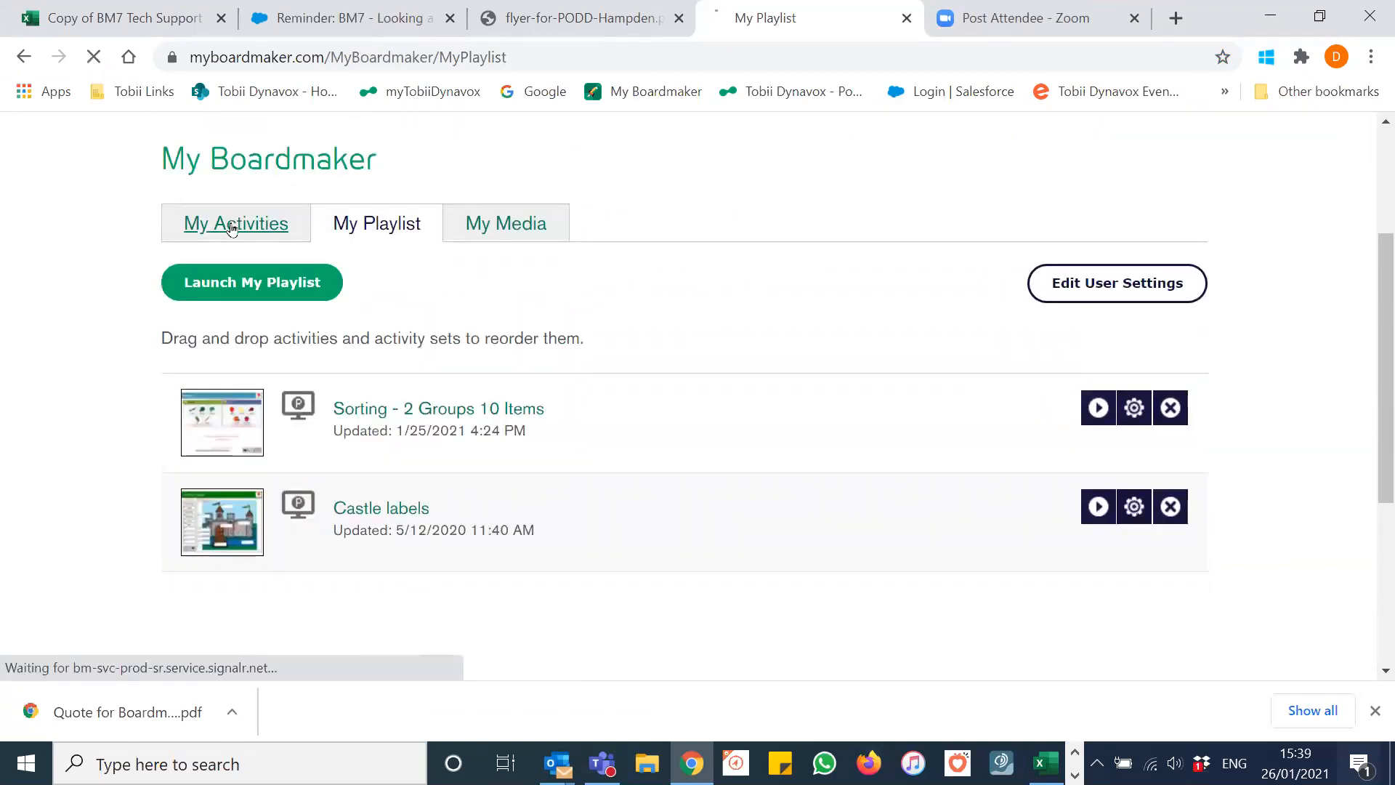
{"action": "scroll", "coordinate": [494, 274], "scroll_direction": "down", "scroll_amount": 3}
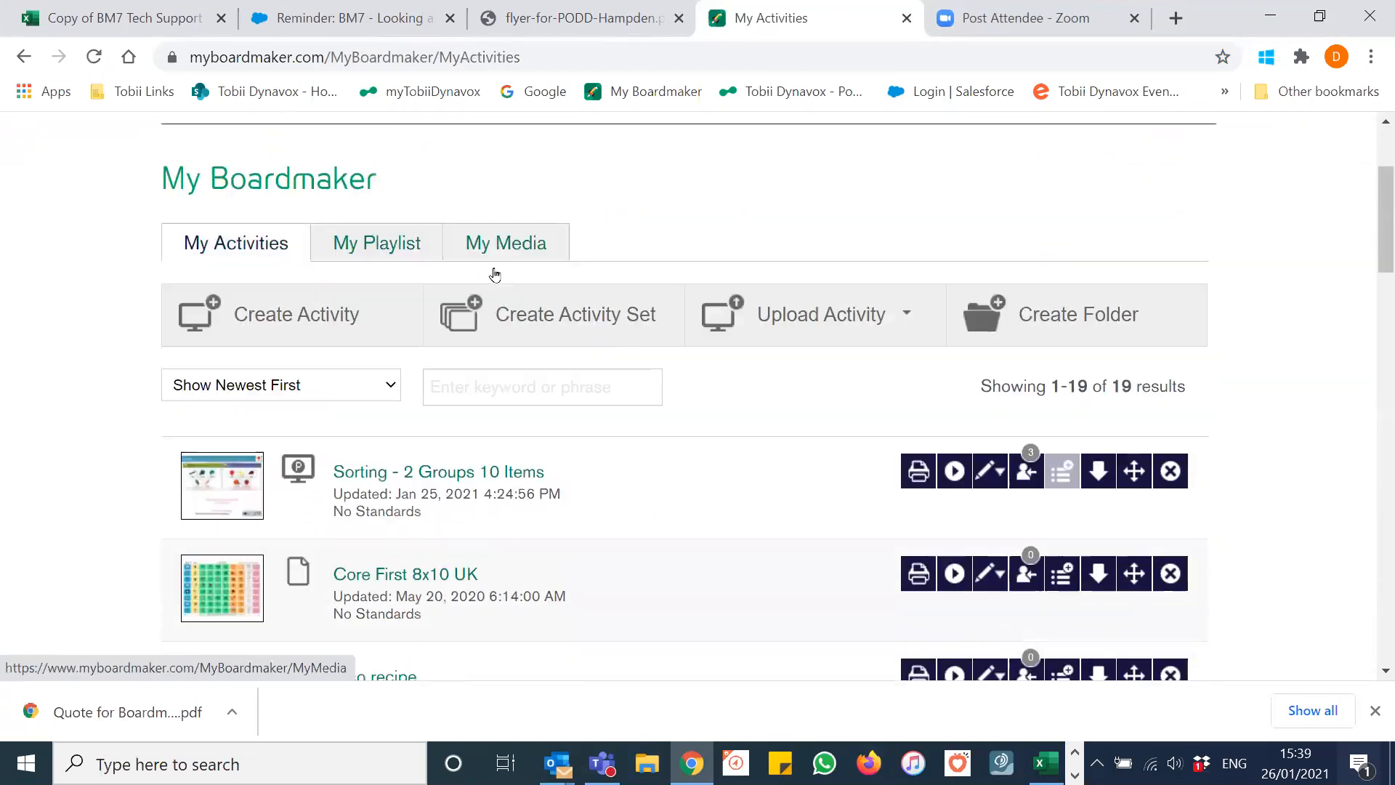
{"action": "scroll", "coordinate": [494, 274], "scroll_direction": "down", "scroll_amount": 2}
Step: Scroll through My Activities and add Summer - Winter - Sorting to the playlist
{"action": "scroll", "coordinate": [663, 320], "scroll_direction": "down", "scroll_amount": 2}
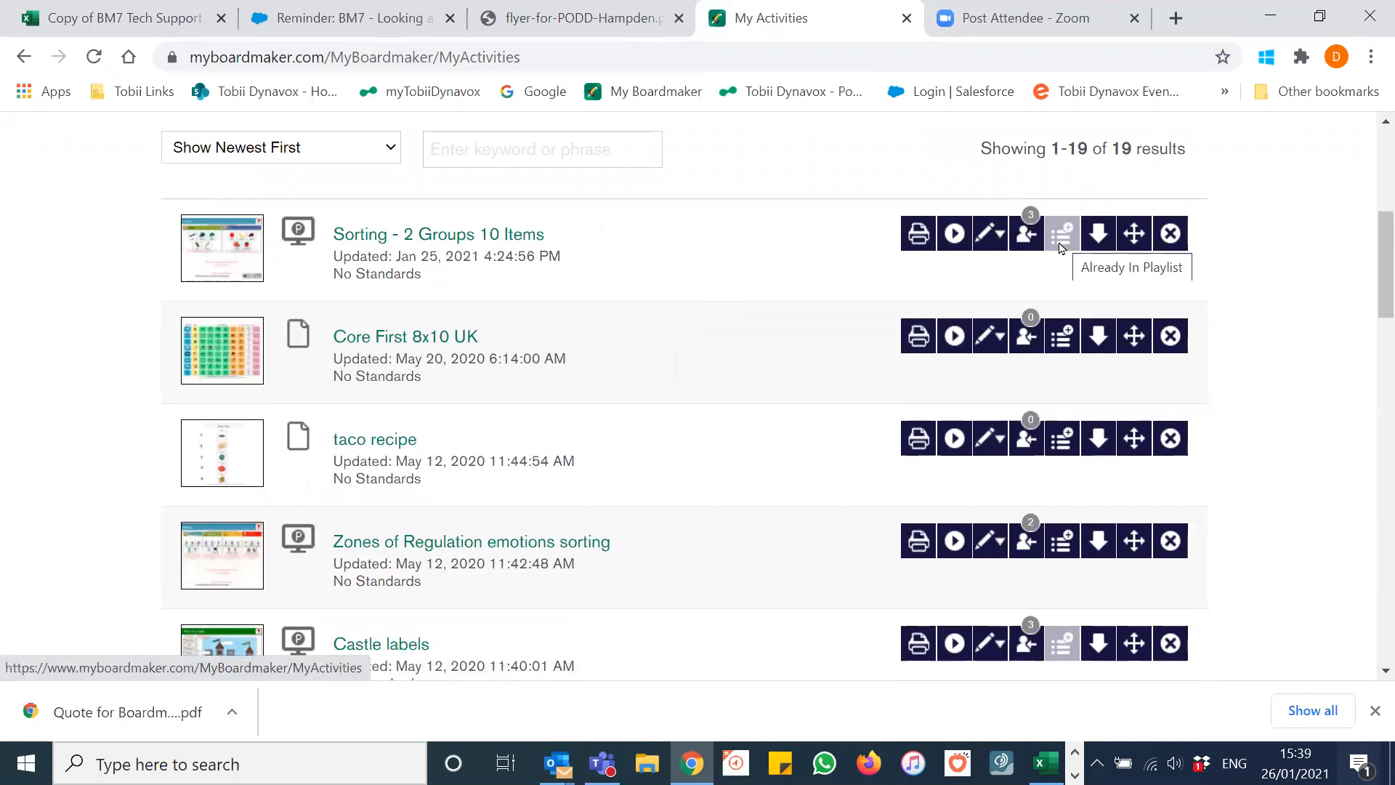
{"action": "scroll", "coordinate": [722, 320], "scroll_direction": "down", "scroll_amount": 4}
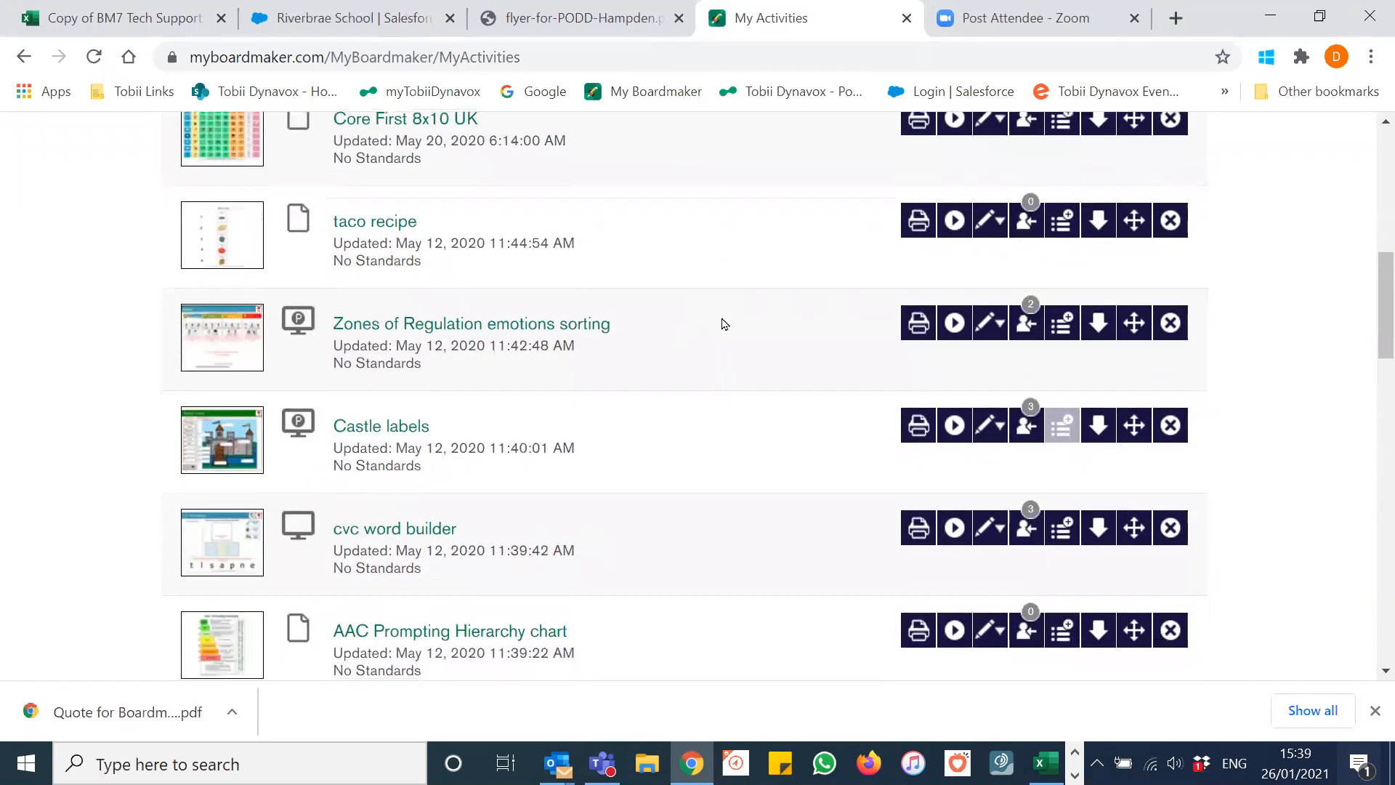
{"action": "scroll", "coordinate": [724, 323], "scroll_direction": "down", "scroll_amount": 3}
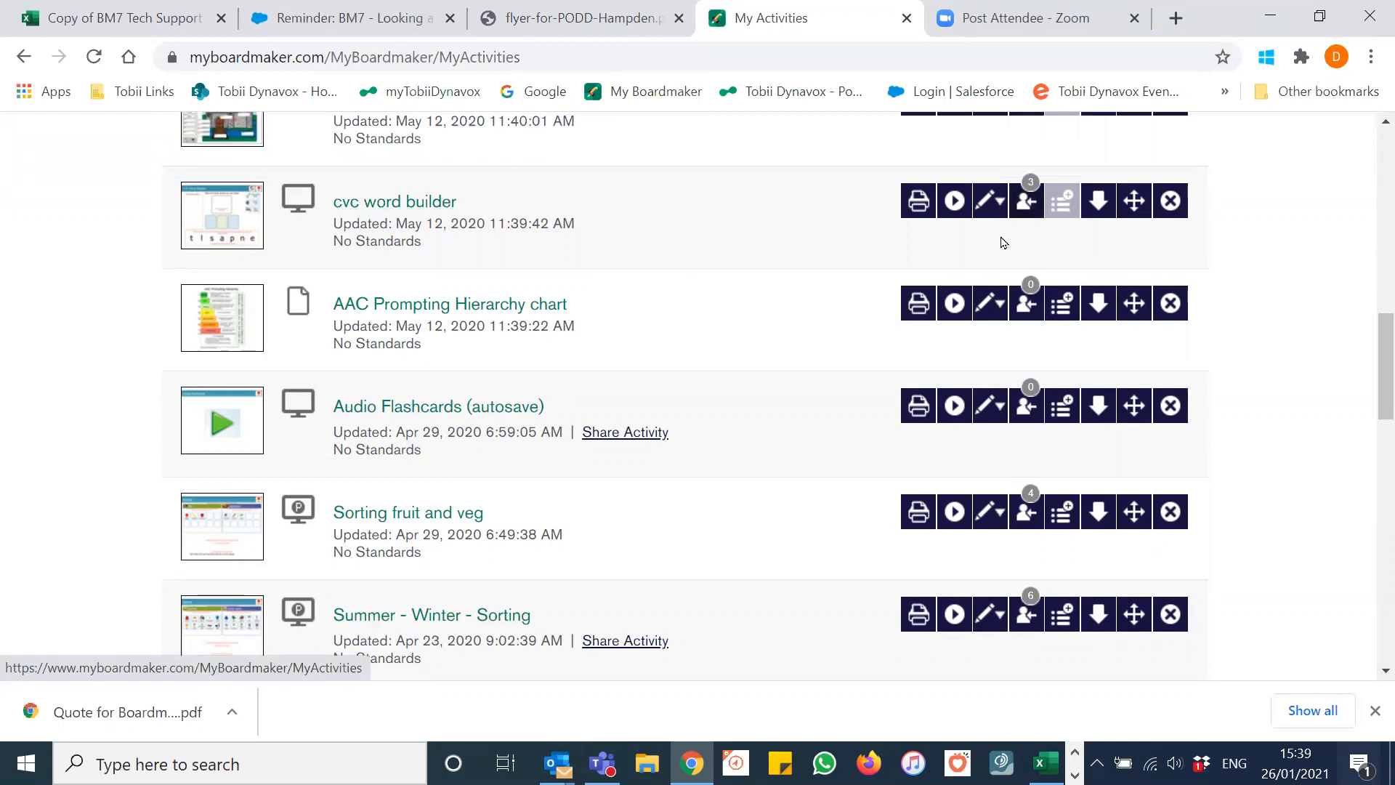
{"action": "scroll", "coordinate": [754, 282], "scroll_direction": "down", "scroll_amount": 1}
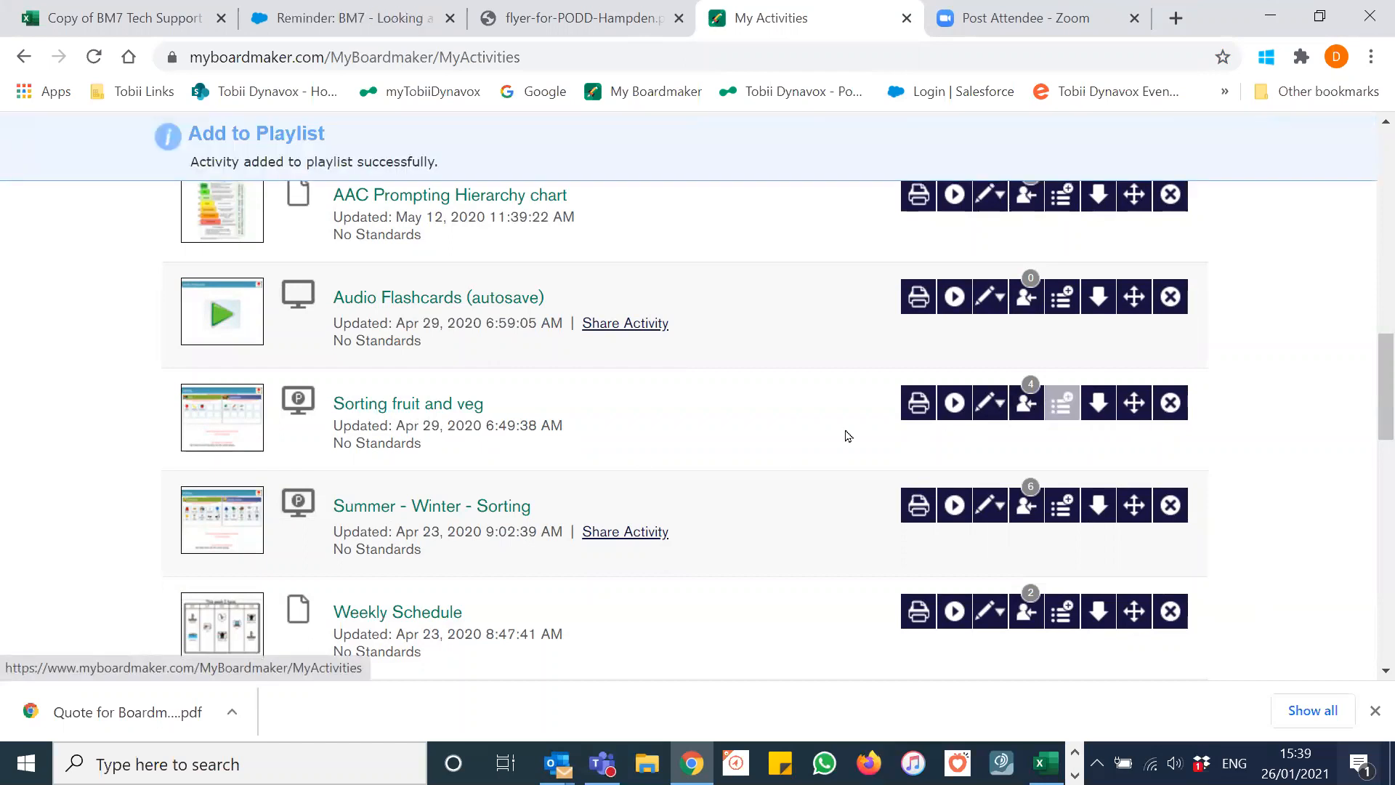
{"action": "scroll", "coordinate": [508, 418], "scroll_direction": "down", "scroll_amount": 1}
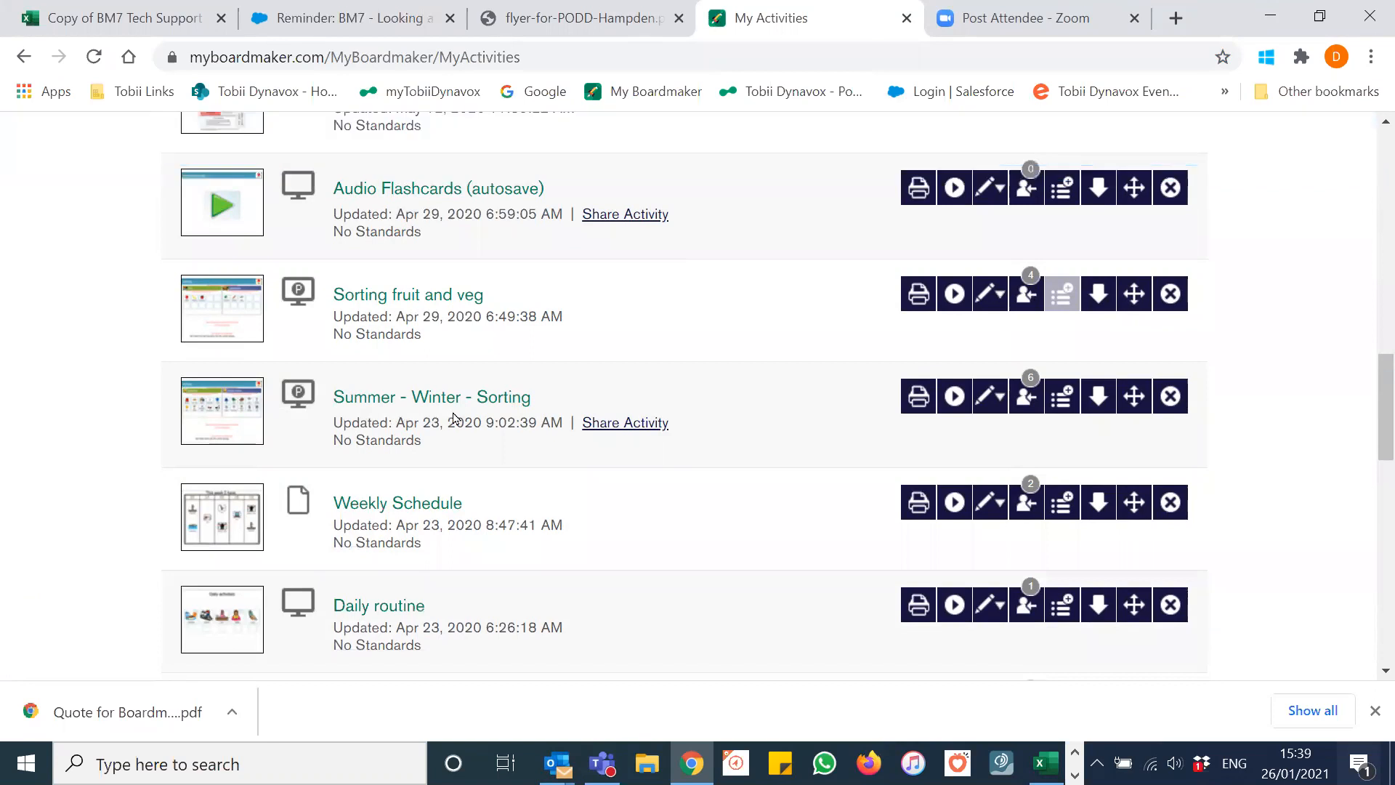
{"action": "left_click", "coordinate": [1064, 395]}
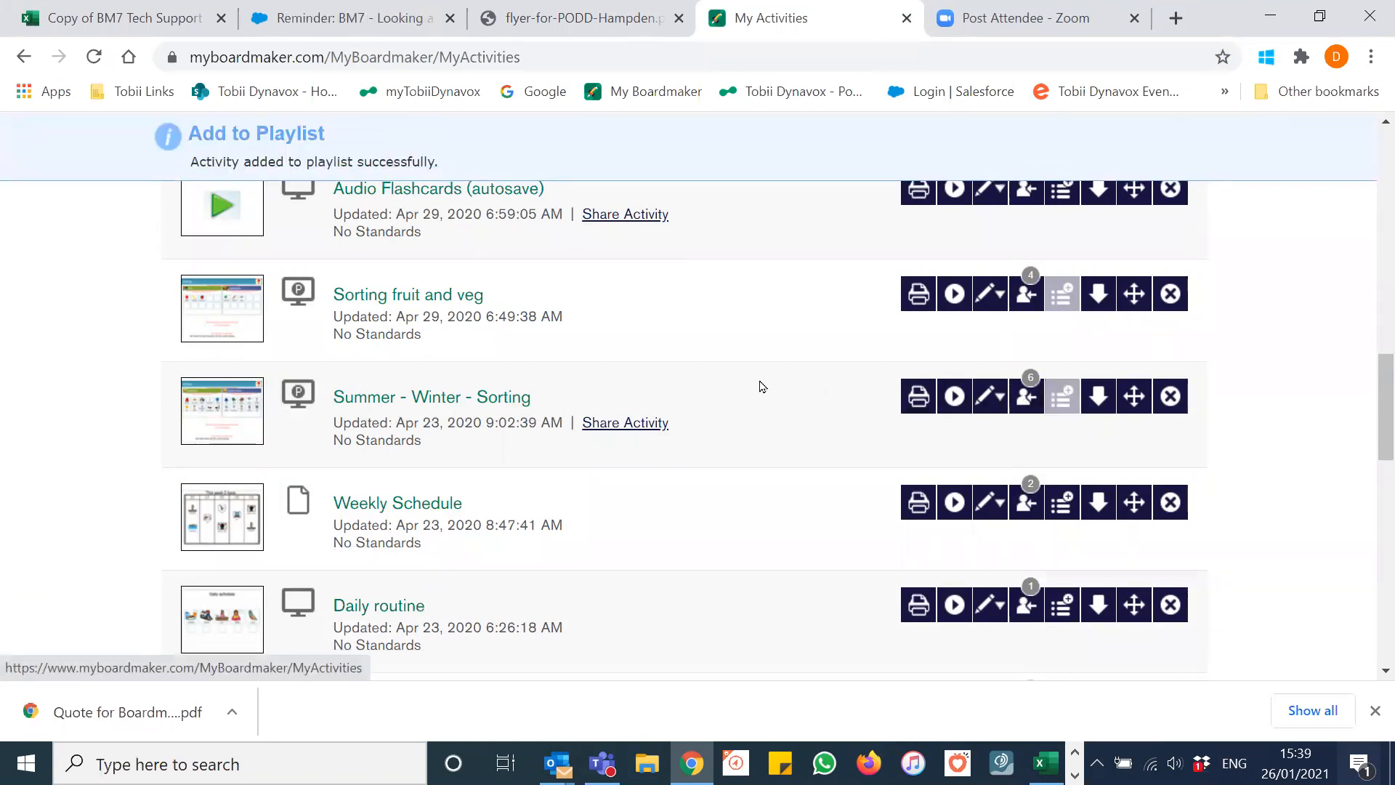
{"action": "scroll", "coordinate": [756, 382], "scroll_direction": "down", "scroll_amount": 1}
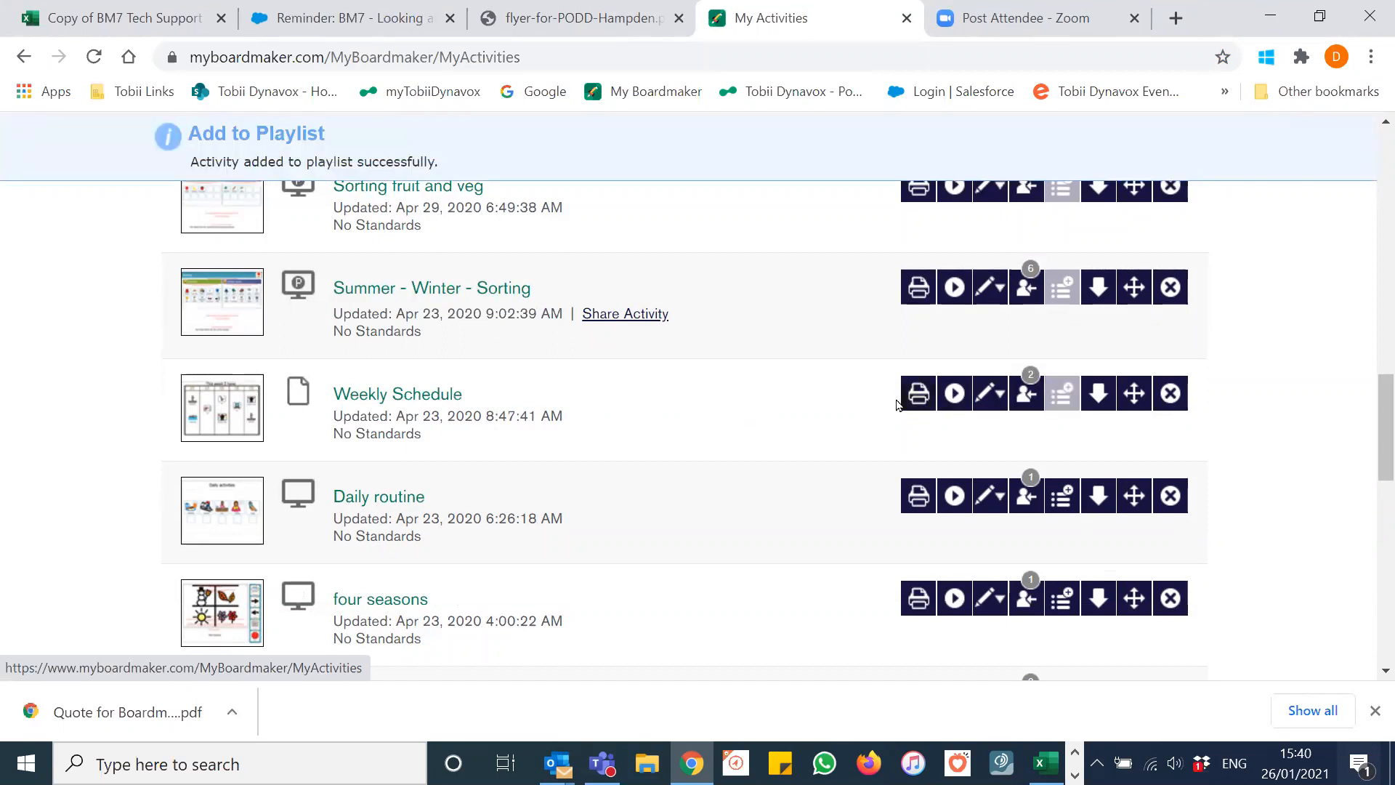
{"action": "scroll", "coordinate": [799, 404], "scroll_direction": "up", "scroll_amount": 3}
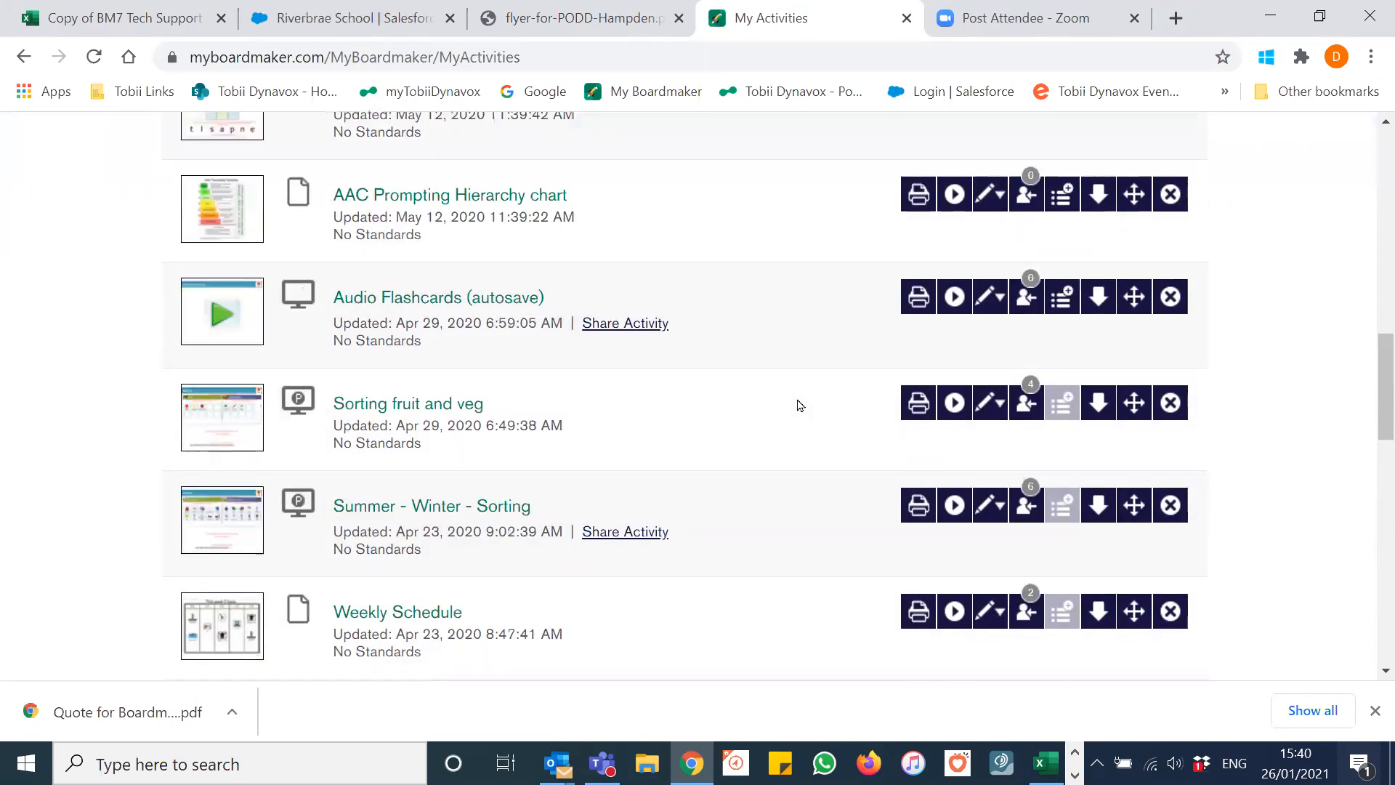
{"action": "scroll", "coordinate": [799, 405], "scroll_direction": "up", "scroll_amount": 12}
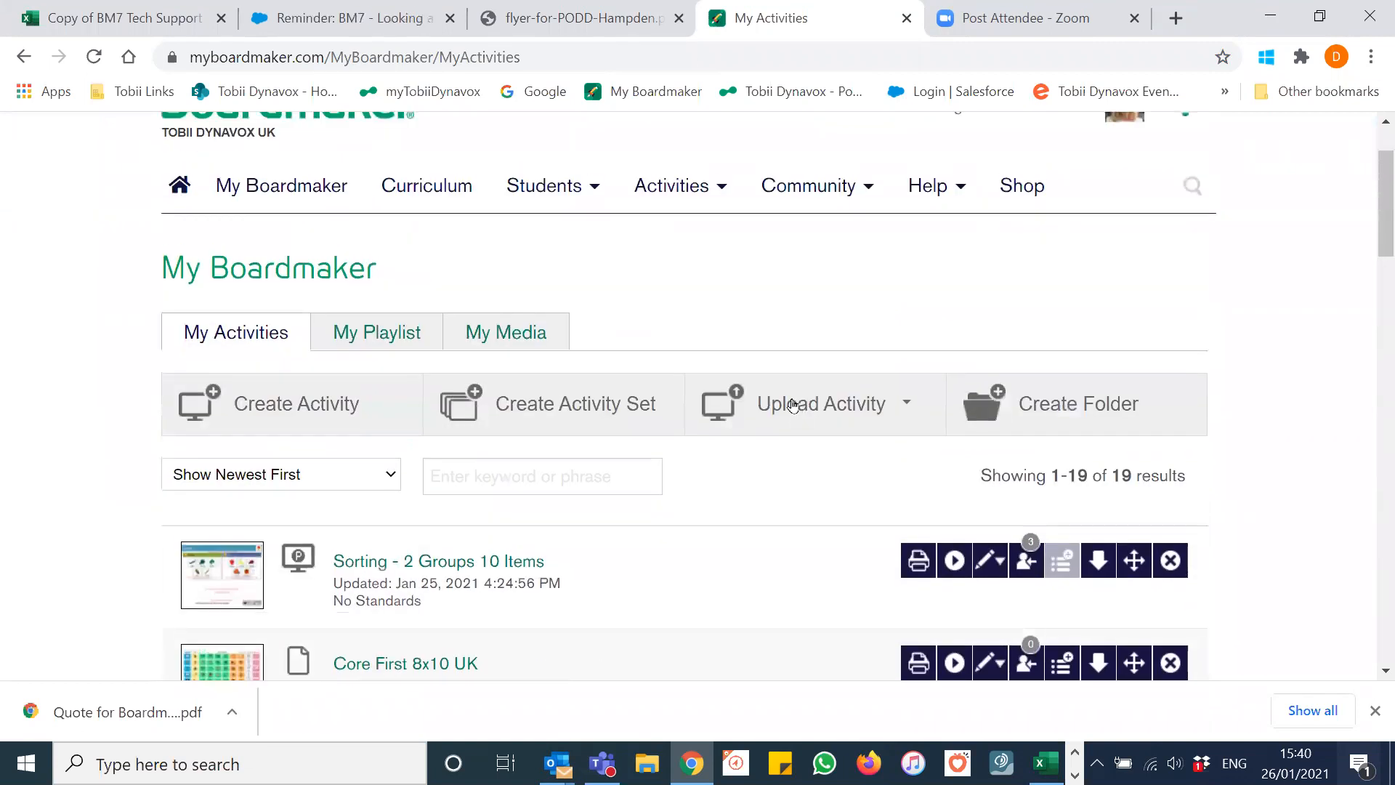
Step: Drag cvc word builder above Weekly Schedule to the top of My Playlist
{"action": "left_click", "coordinate": [384, 338]}
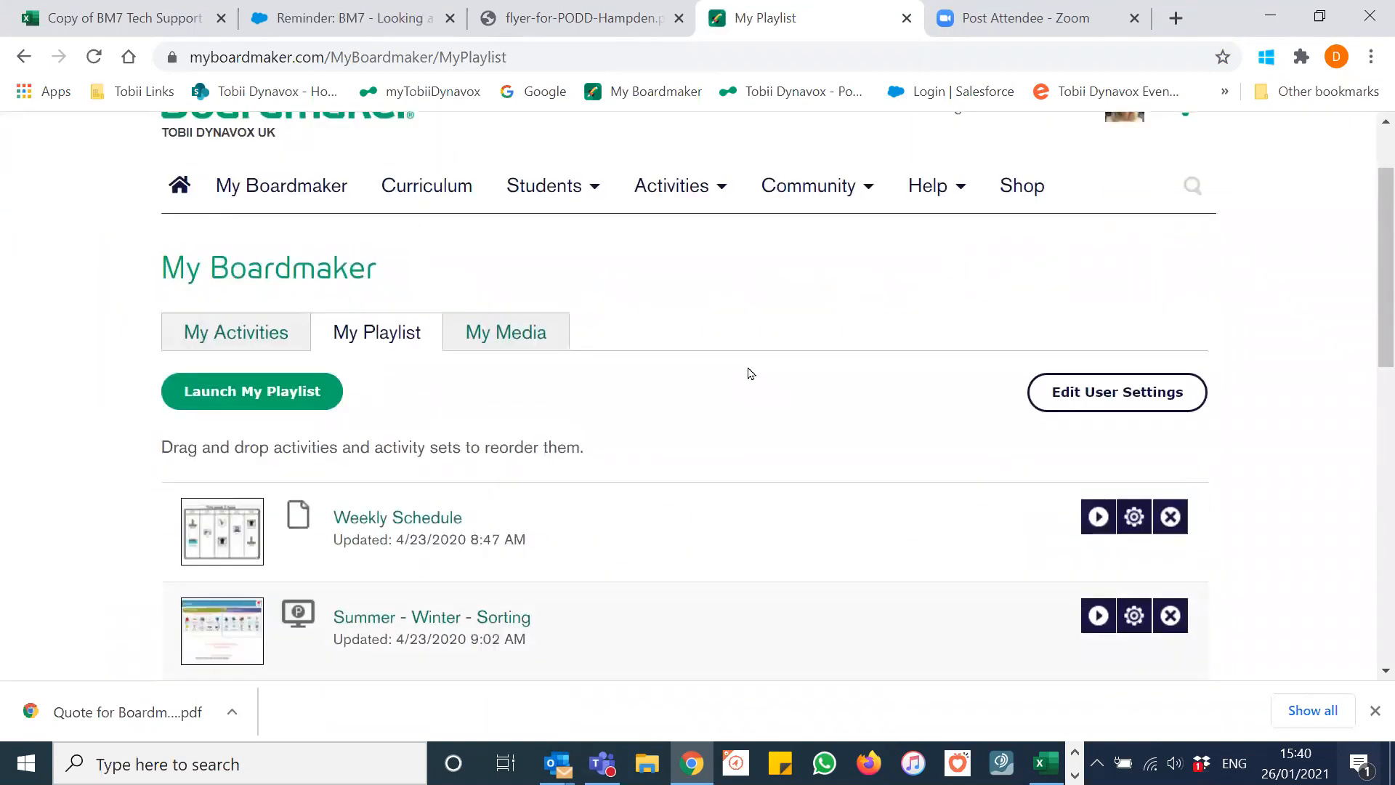
{"action": "scroll", "coordinate": [749, 374], "scroll_direction": "down", "scroll_amount": 4}
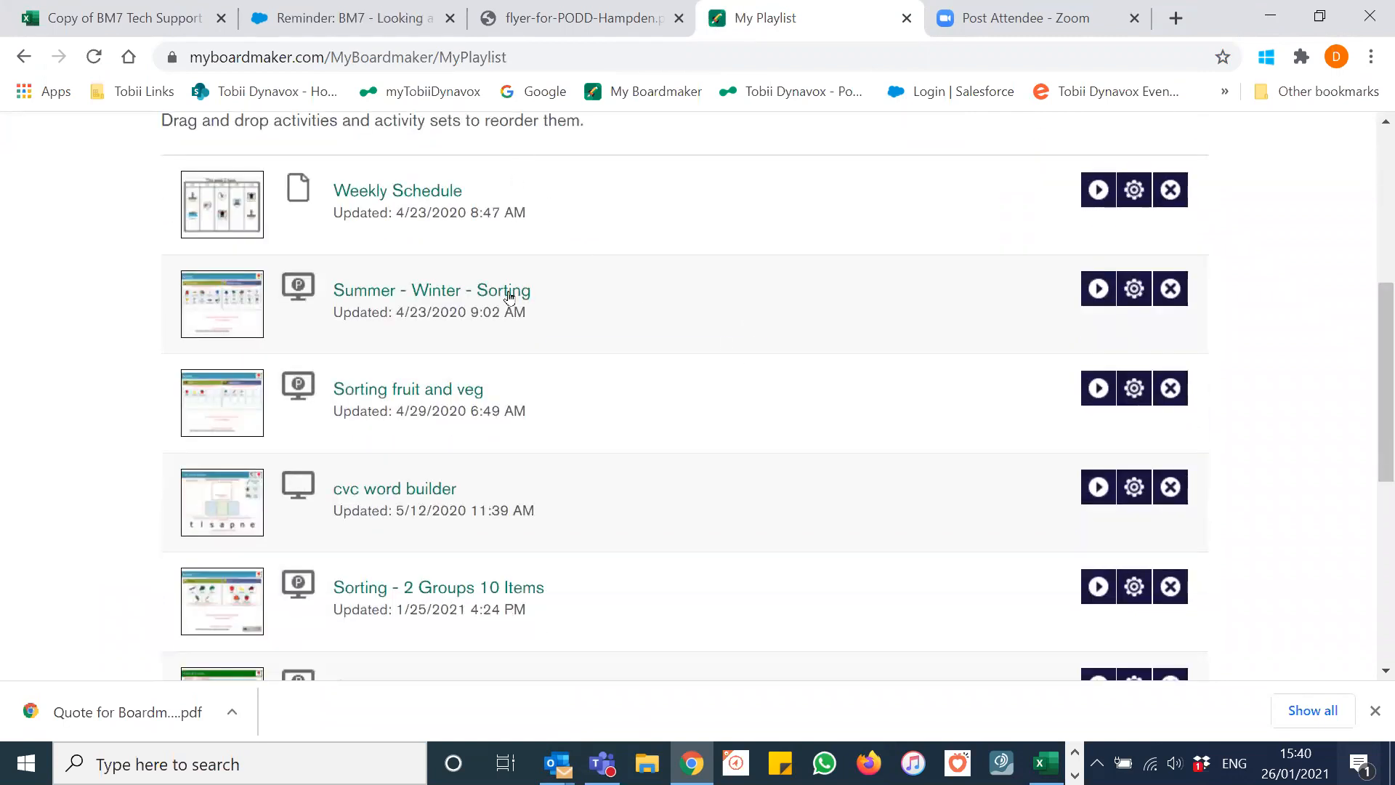
{"action": "scroll", "coordinate": [749, 482], "scroll_direction": "down", "scroll_amount": 2}
{"action": "scroll", "coordinate": [743, 465], "scroll_direction": "down", "scroll_amount": 2}
{"action": "scroll", "coordinate": [742, 462], "scroll_direction": "up", "scroll_amount": 2}
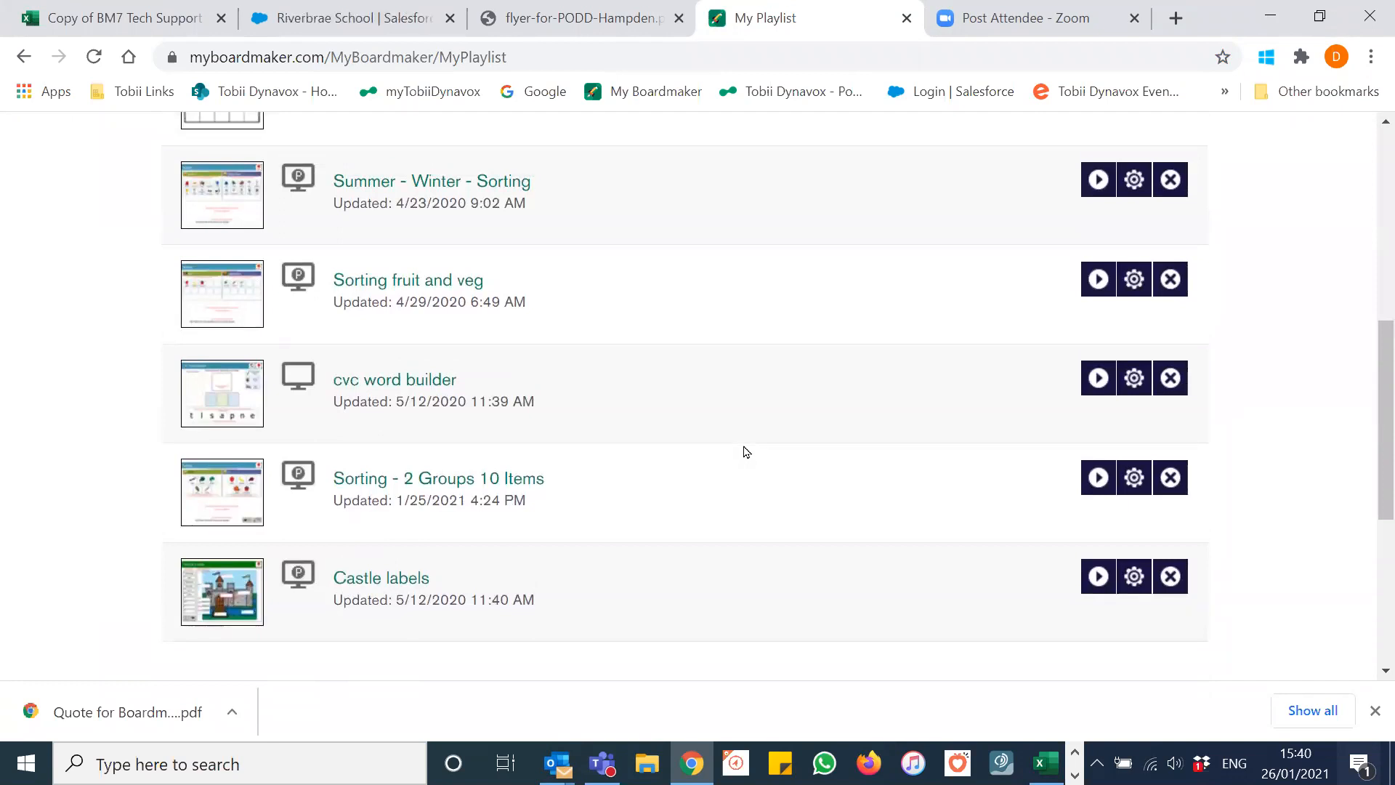
{"action": "scroll", "coordinate": [726, 449], "scroll_direction": "up", "scroll_amount": 2}
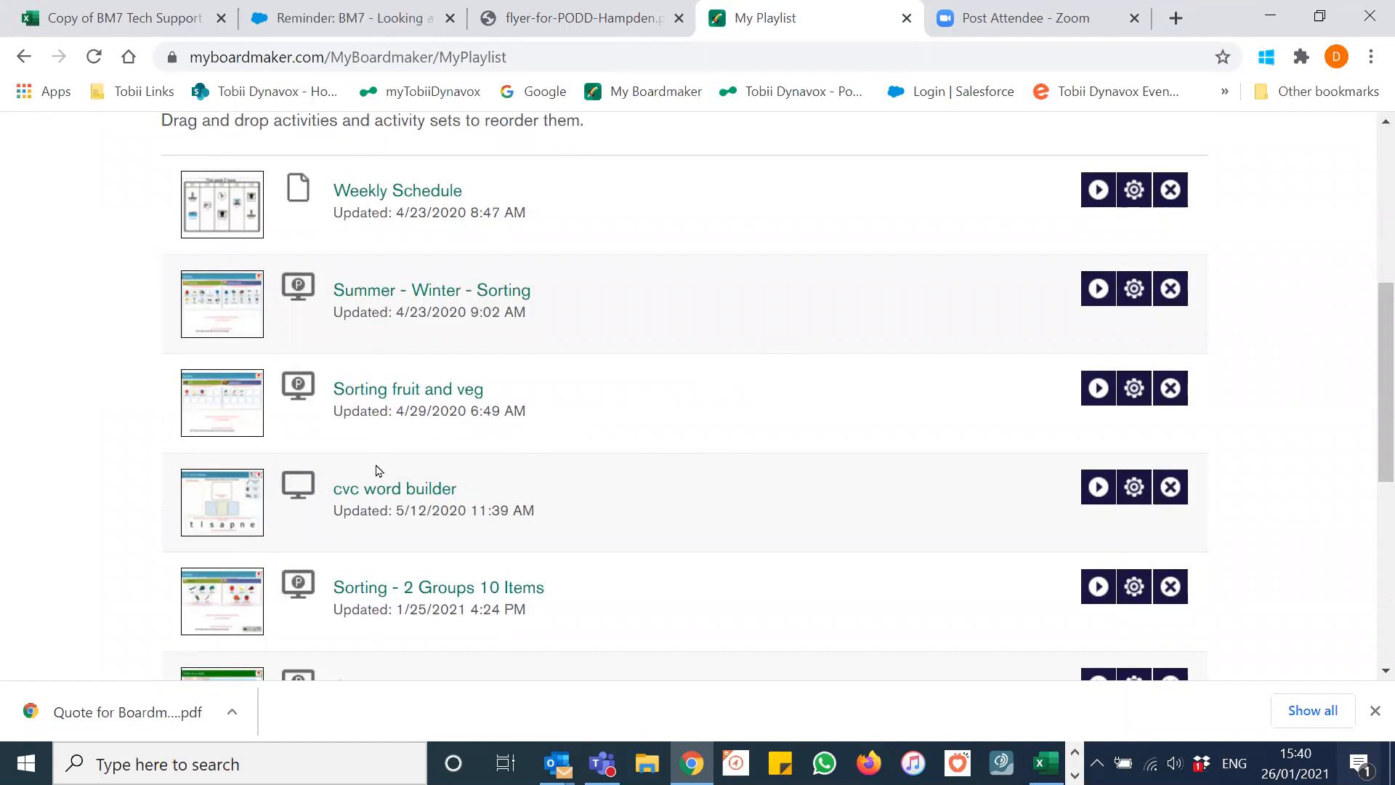
{"action": "left_click_drag", "start_coordinate": [376, 470], "coordinate": [398, 438]}
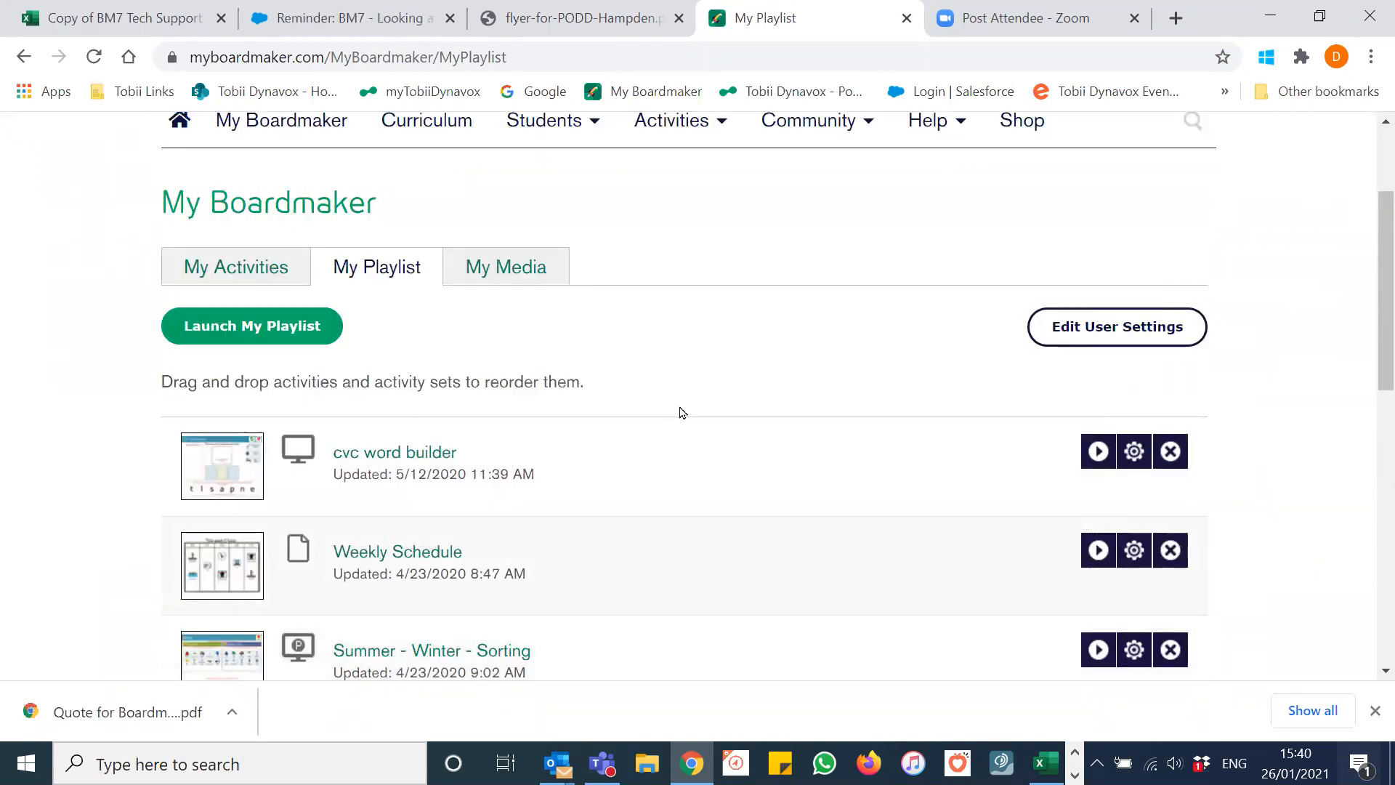
{"action": "scroll", "coordinate": [679, 414], "scroll_direction": "down", "scroll_amount": 1}
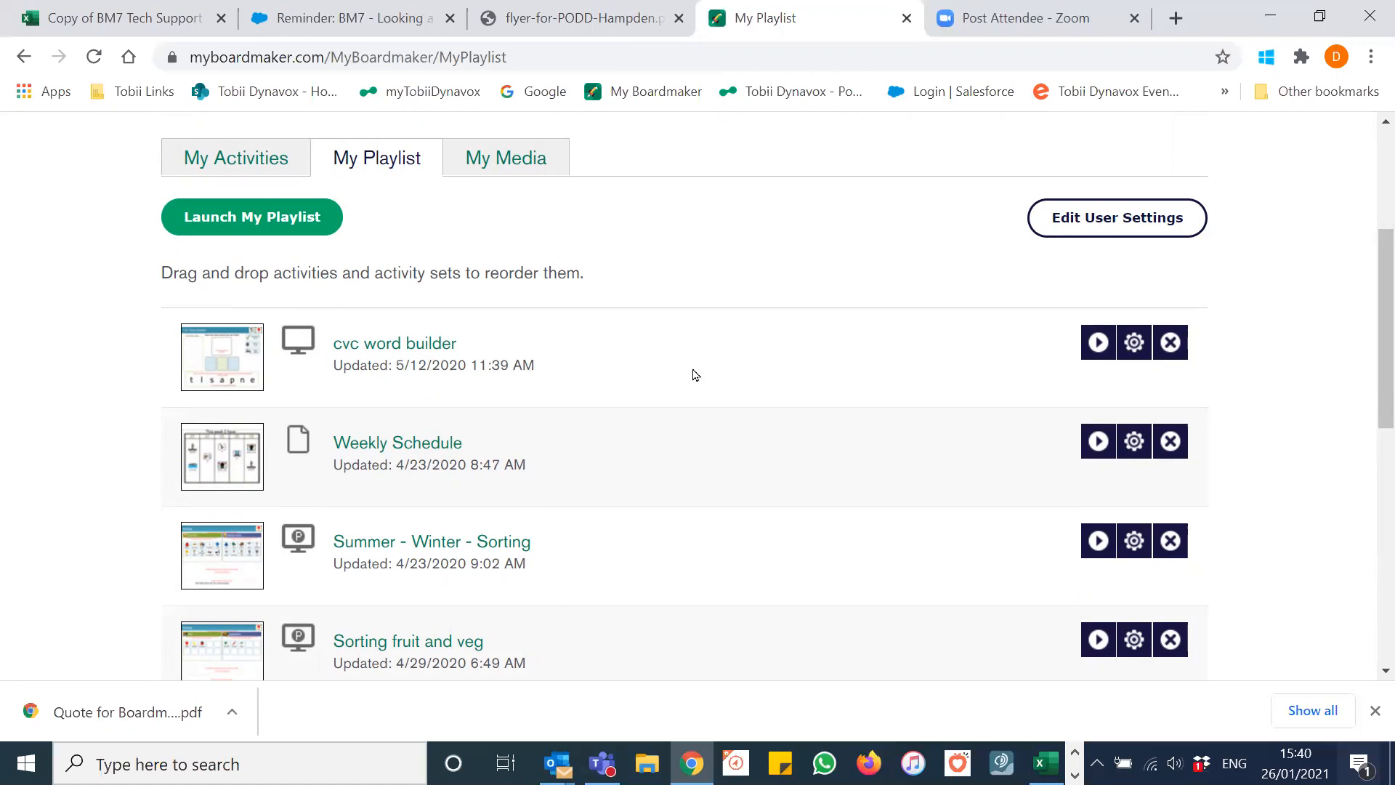
{"action": "scroll", "coordinate": [732, 311], "scroll_direction": "up", "scroll_amount": 3}
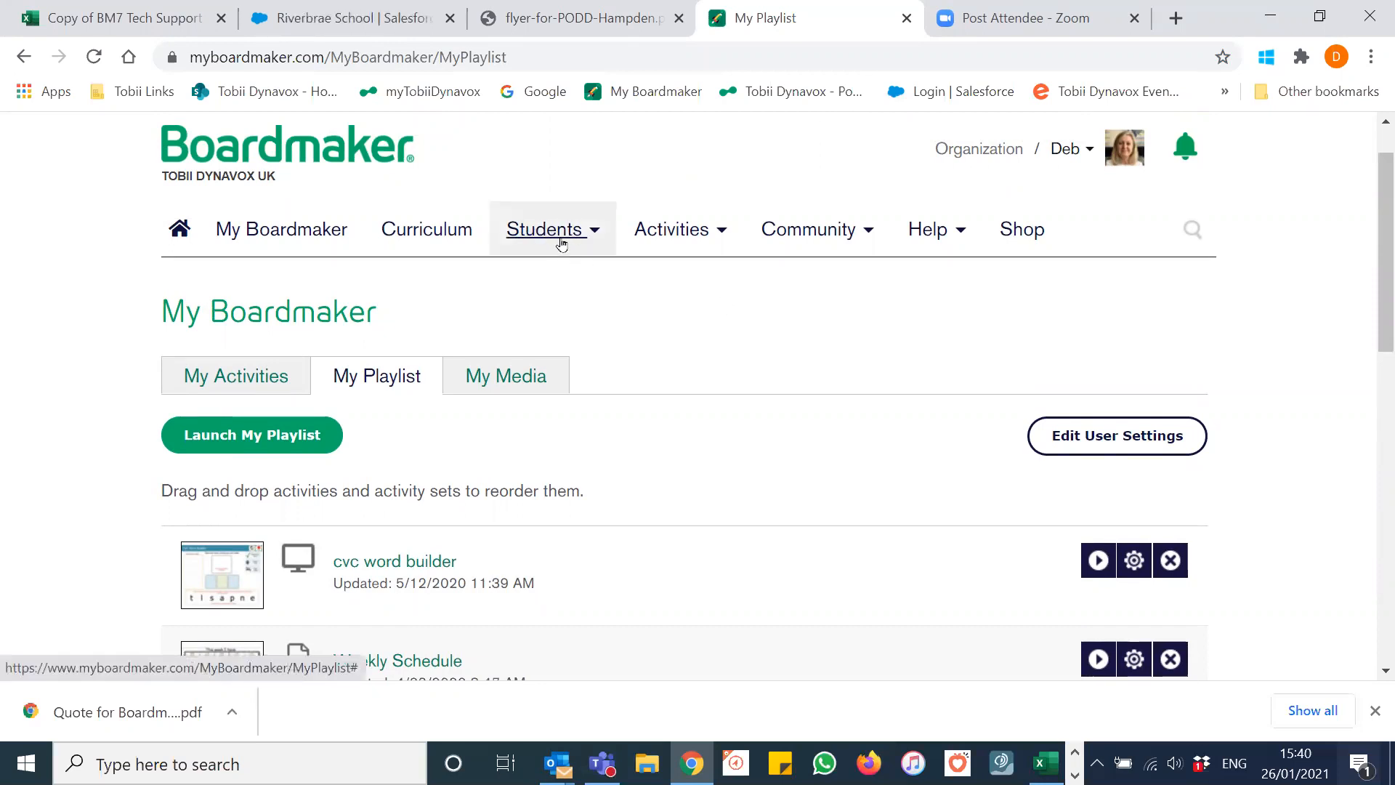
Step: Go to Students > Student Management and scroll to the Add a Student section
{"action": "left_click", "coordinate": [561, 242]}
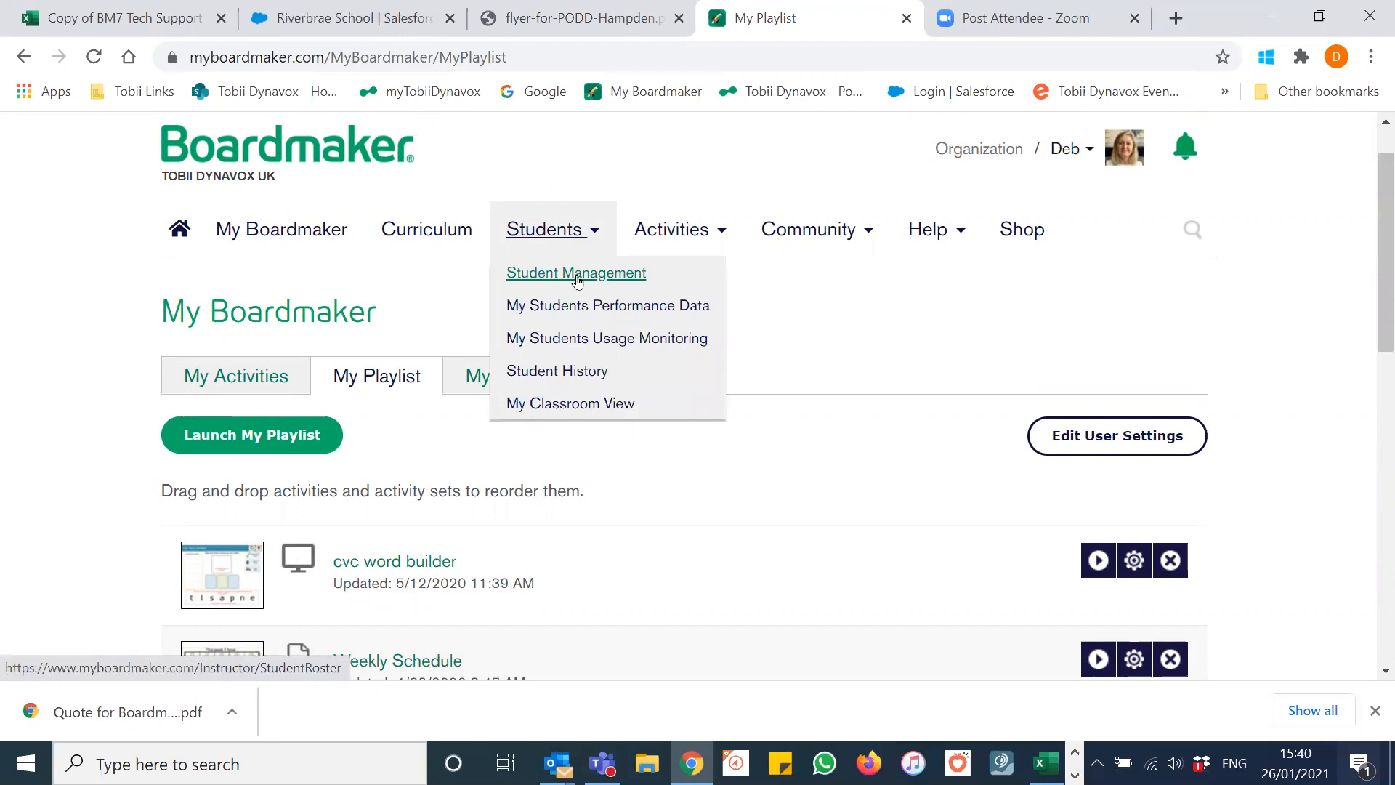
{"action": "left_click", "coordinate": [578, 275]}
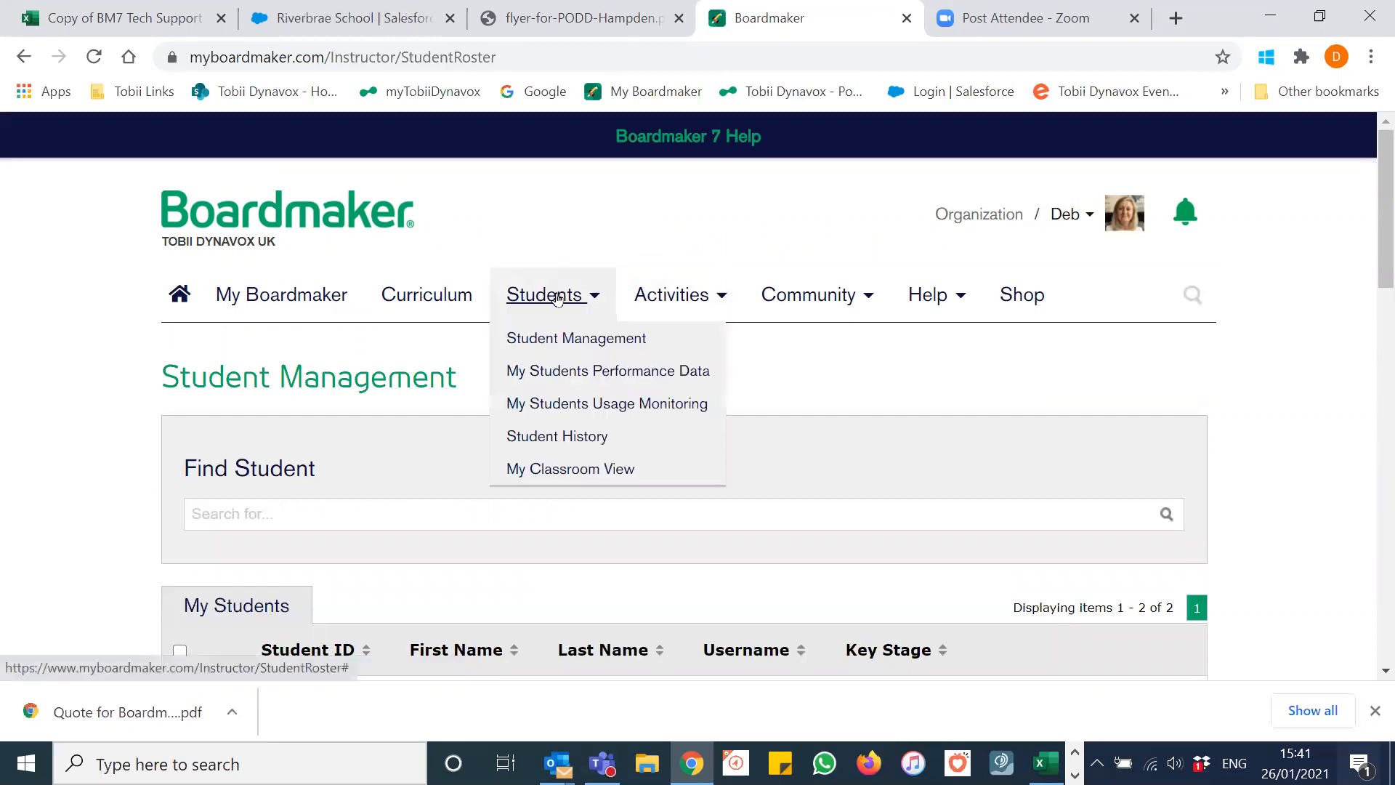
{"action": "scroll", "coordinate": [91, 359], "scroll_direction": "down", "scroll_amount": 3}
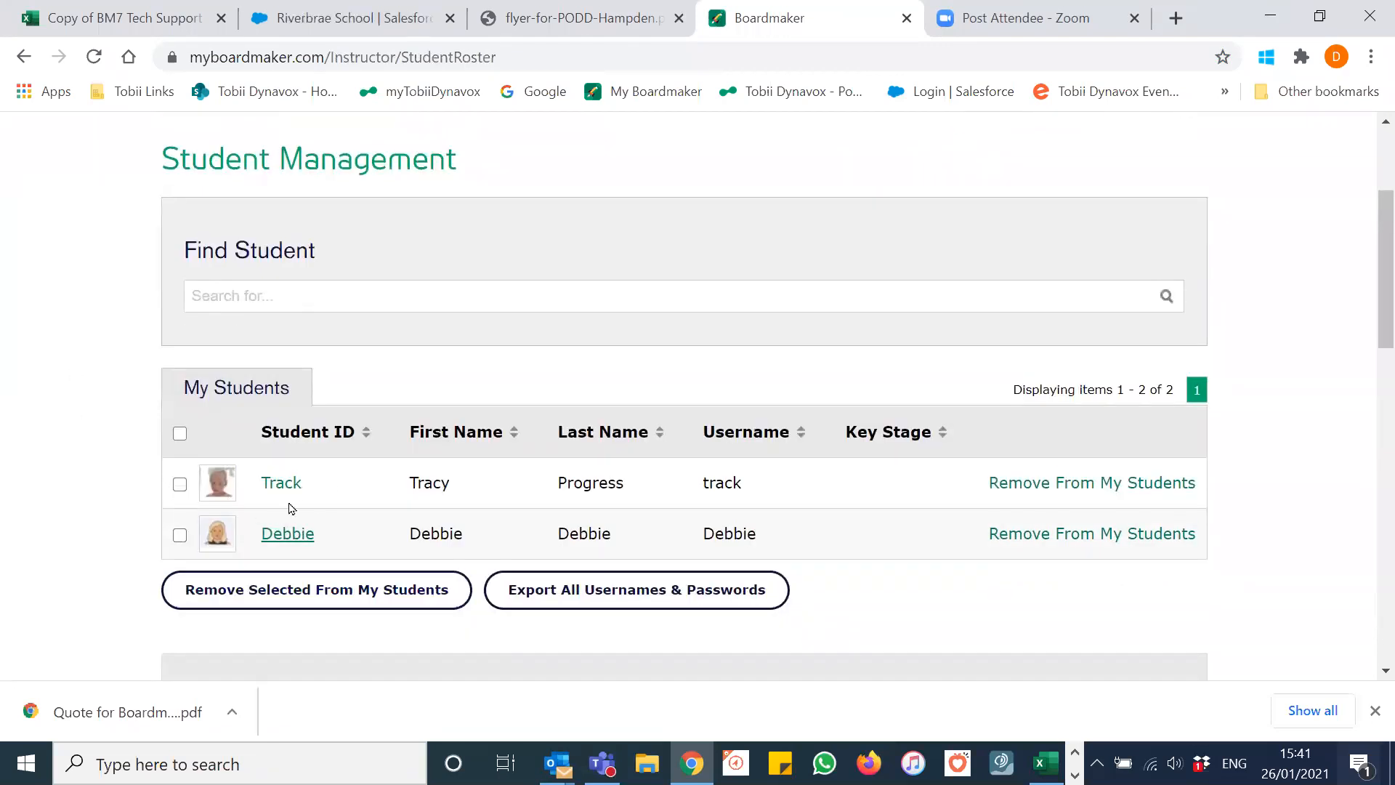
{"action": "scroll", "coordinate": [88, 458], "scroll_direction": "down", "scroll_amount": 6}
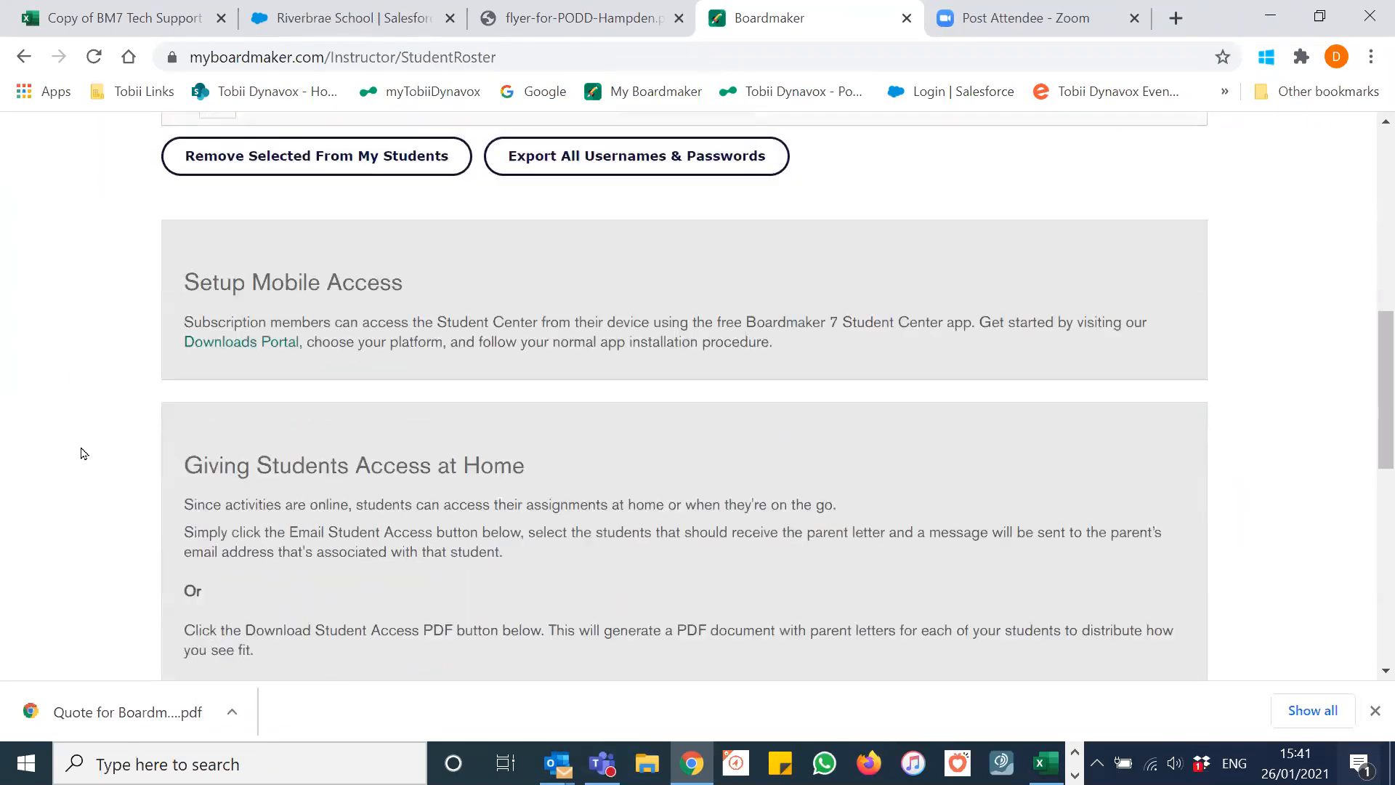
{"action": "scroll", "coordinate": [82, 453], "scroll_direction": "down", "scroll_amount": 7}
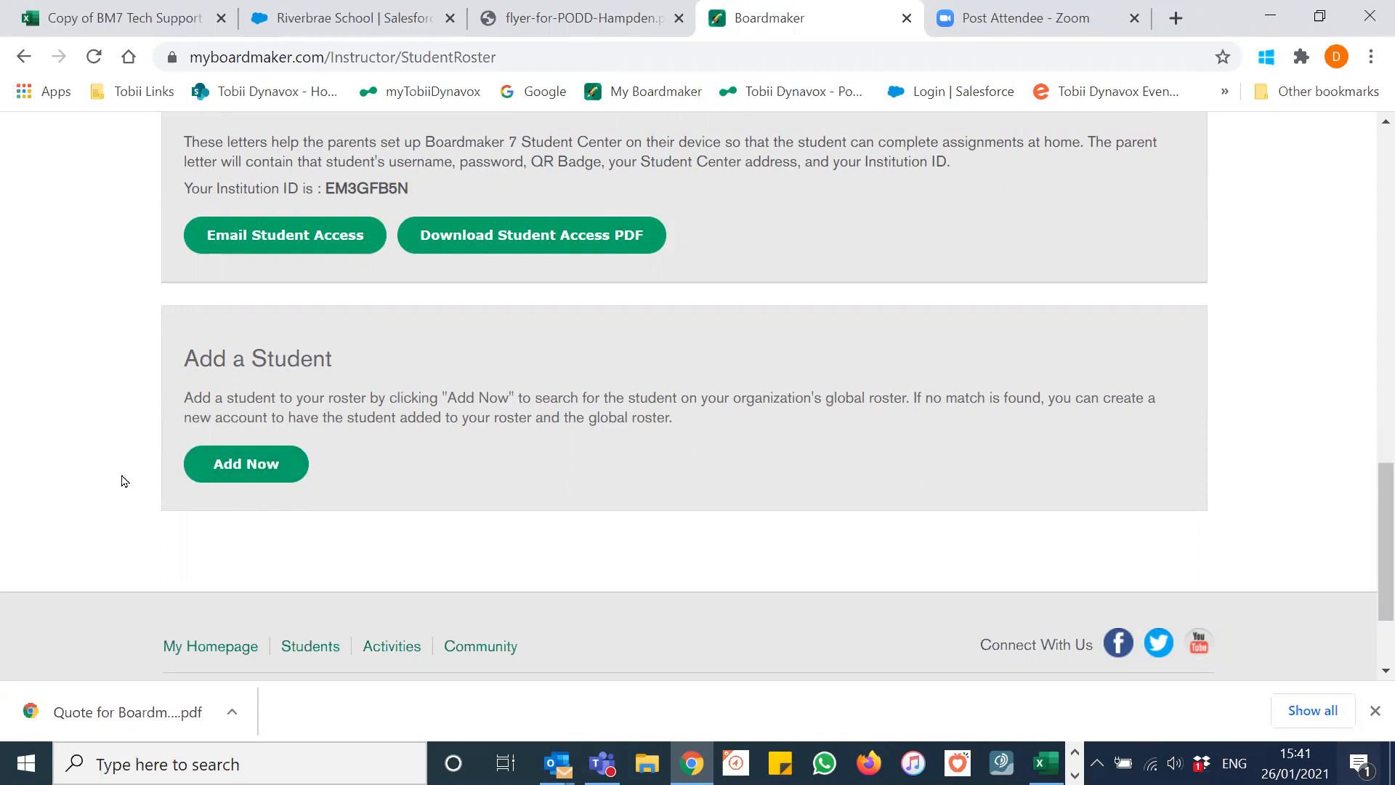
{"action": "scroll", "coordinate": [123, 481], "scroll_direction": "up", "scroll_amount": 1}
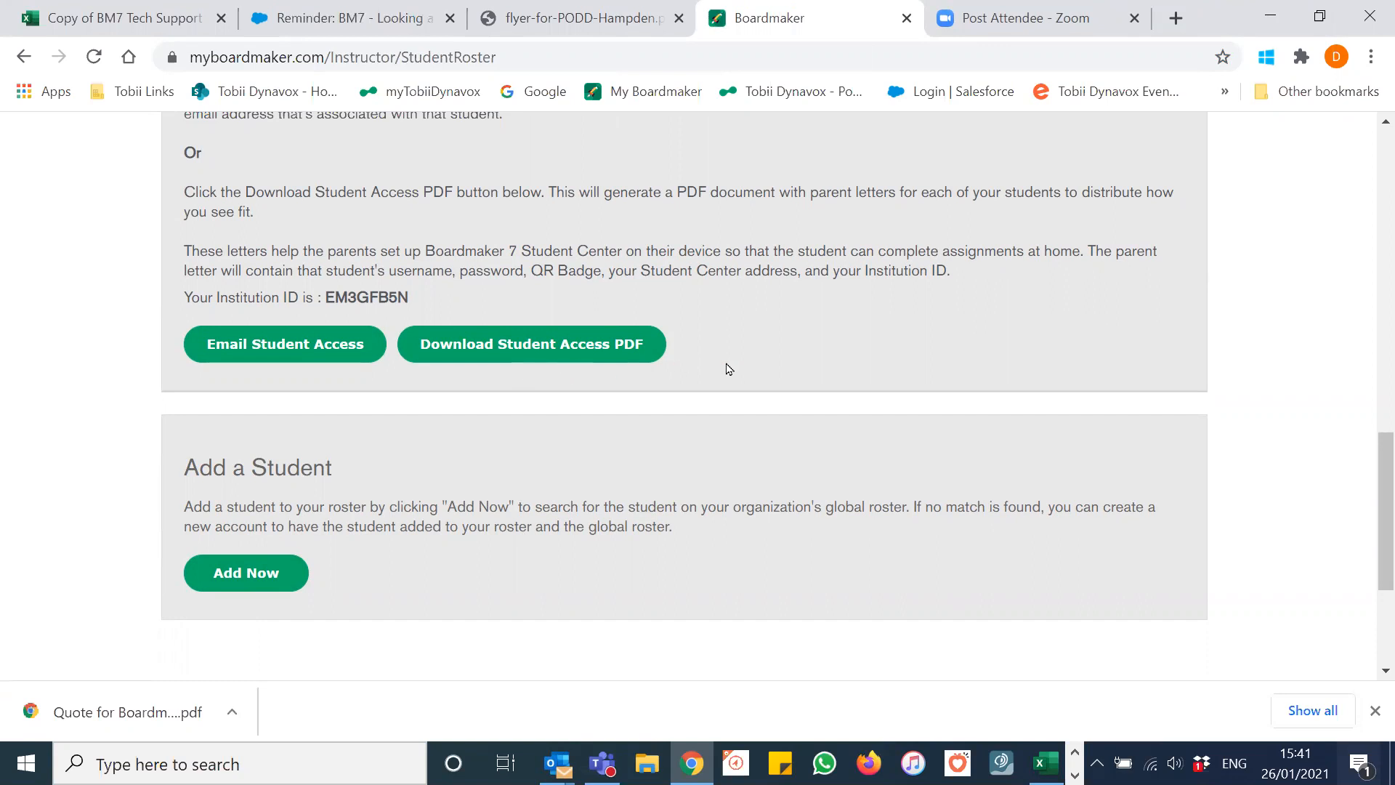
{"action": "scroll", "coordinate": [729, 368], "scroll_direction": "up", "scroll_amount": 2}
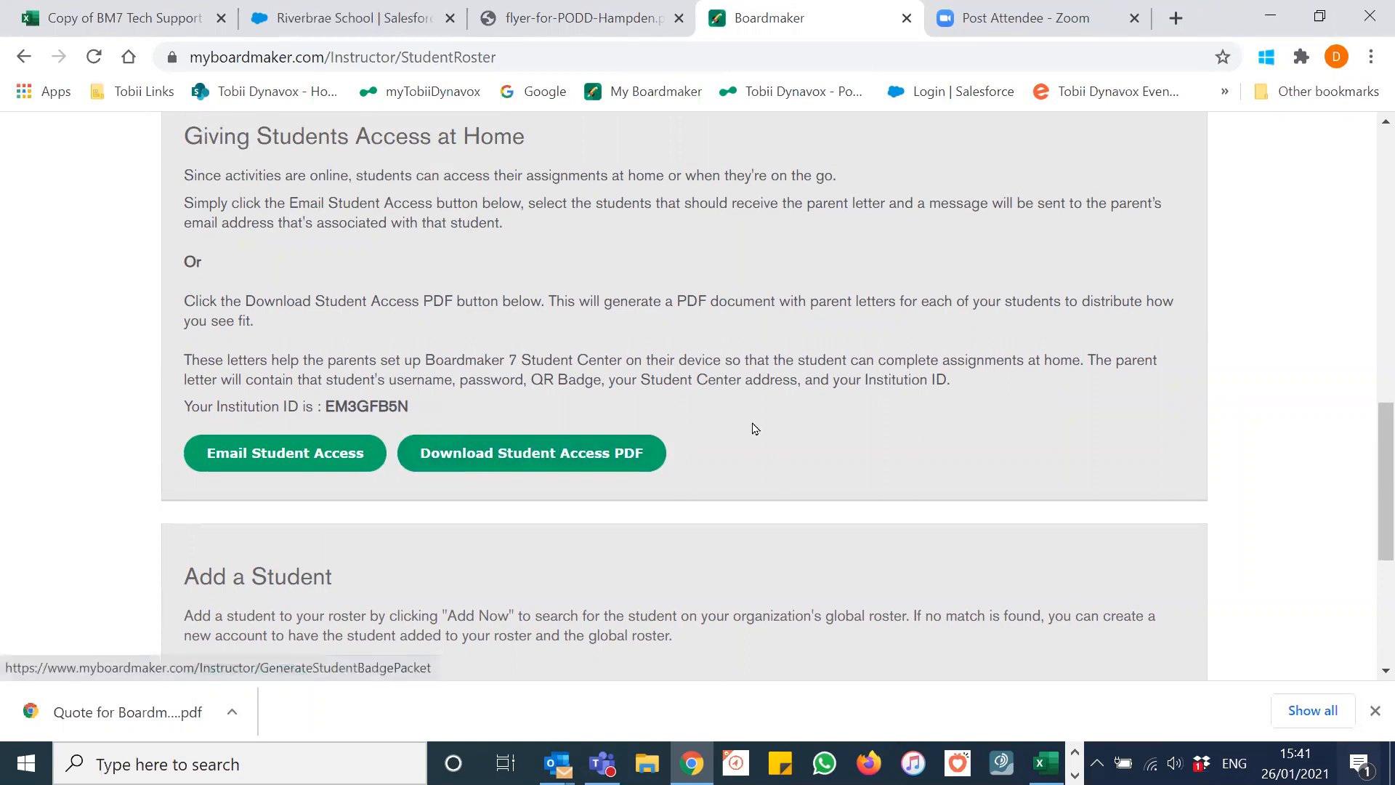
{"action": "scroll", "coordinate": [754, 426], "scroll_direction": "down", "scroll_amount": 1}
{"action": "scroll", "coordinate": [754, 425], "scroll_direction": "down", "scroll_amount": 1}
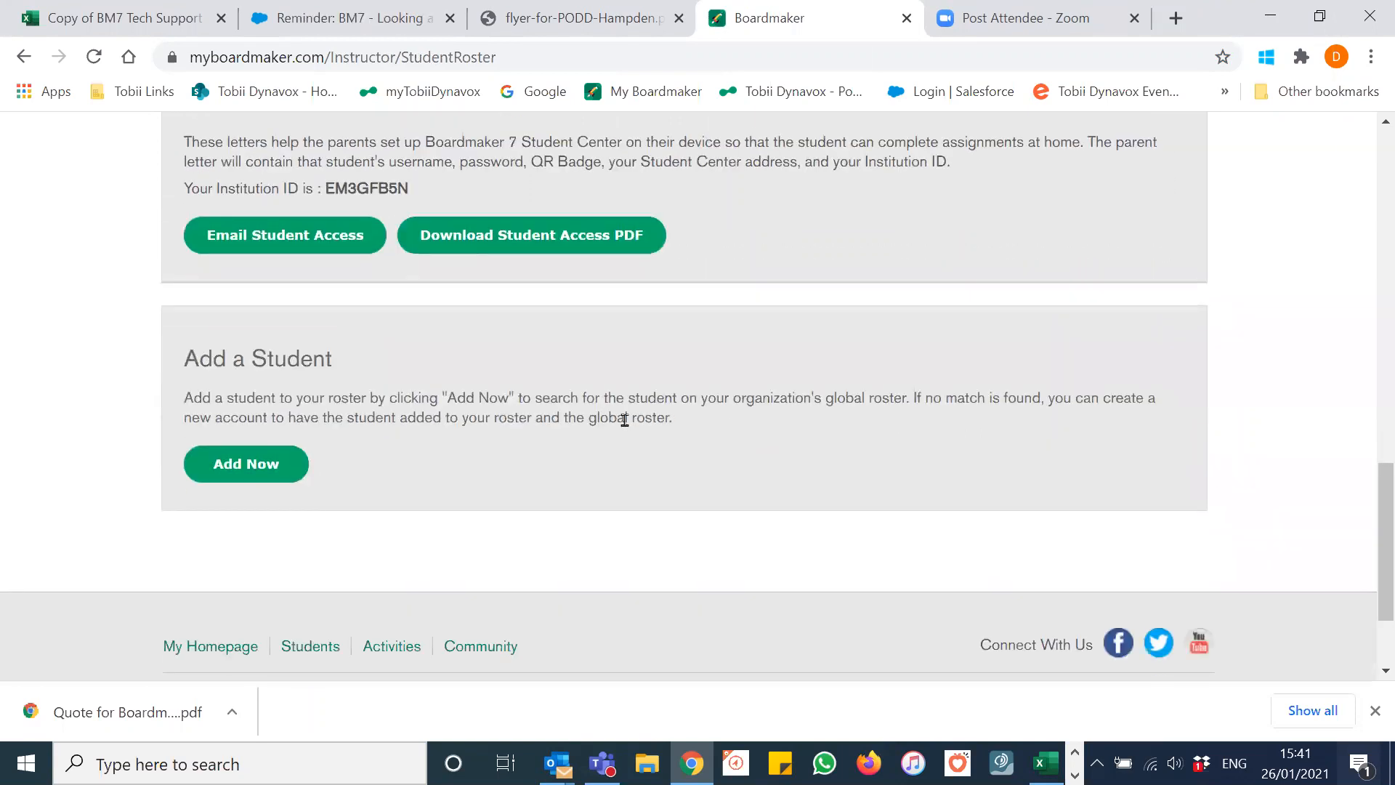
Step: Start a new student, enter the student ID, first and last name, and check the global roster
{"action": "left_click", "coordinate": [253, 465]}
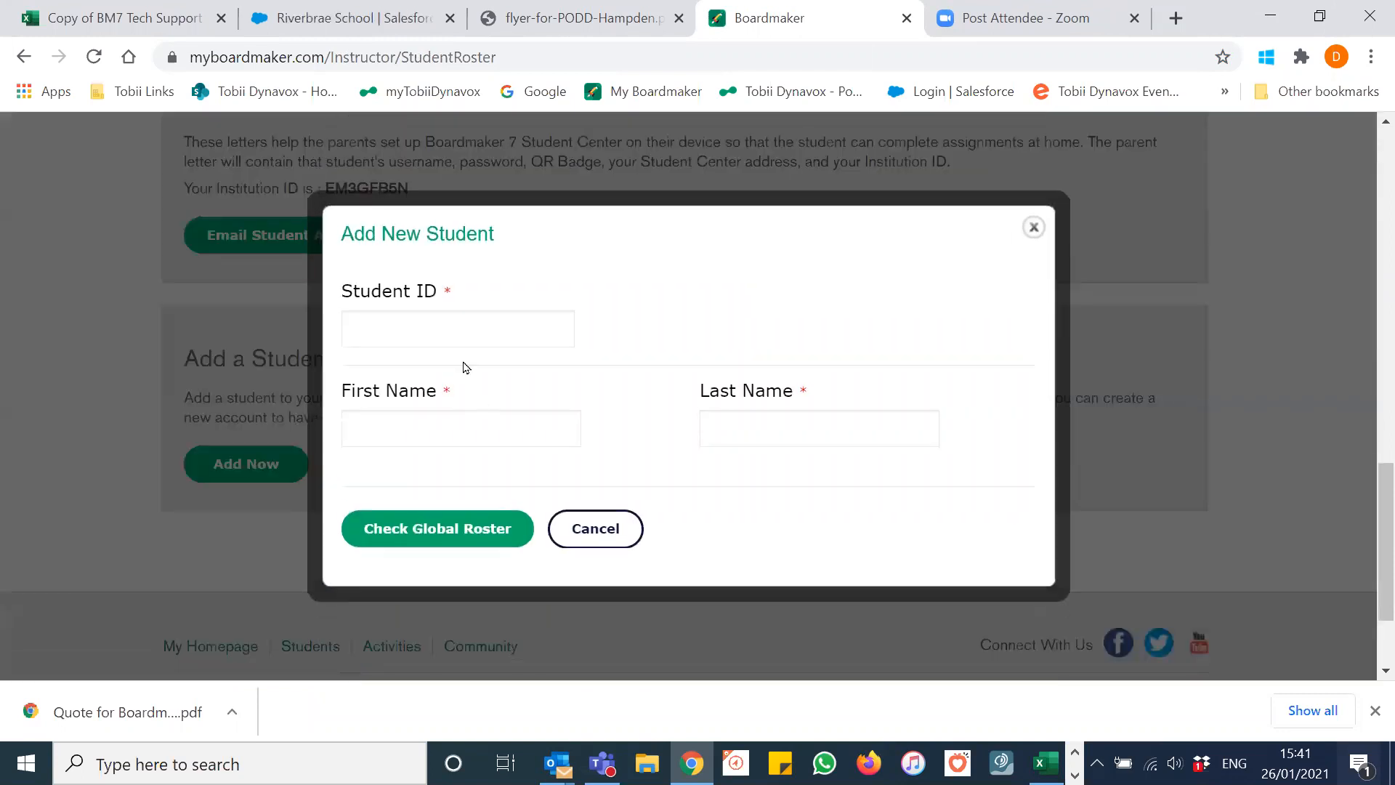
{"action": "left_click", "coordinate": [429, 330]}
{"action": "type", "text": "Jen"}
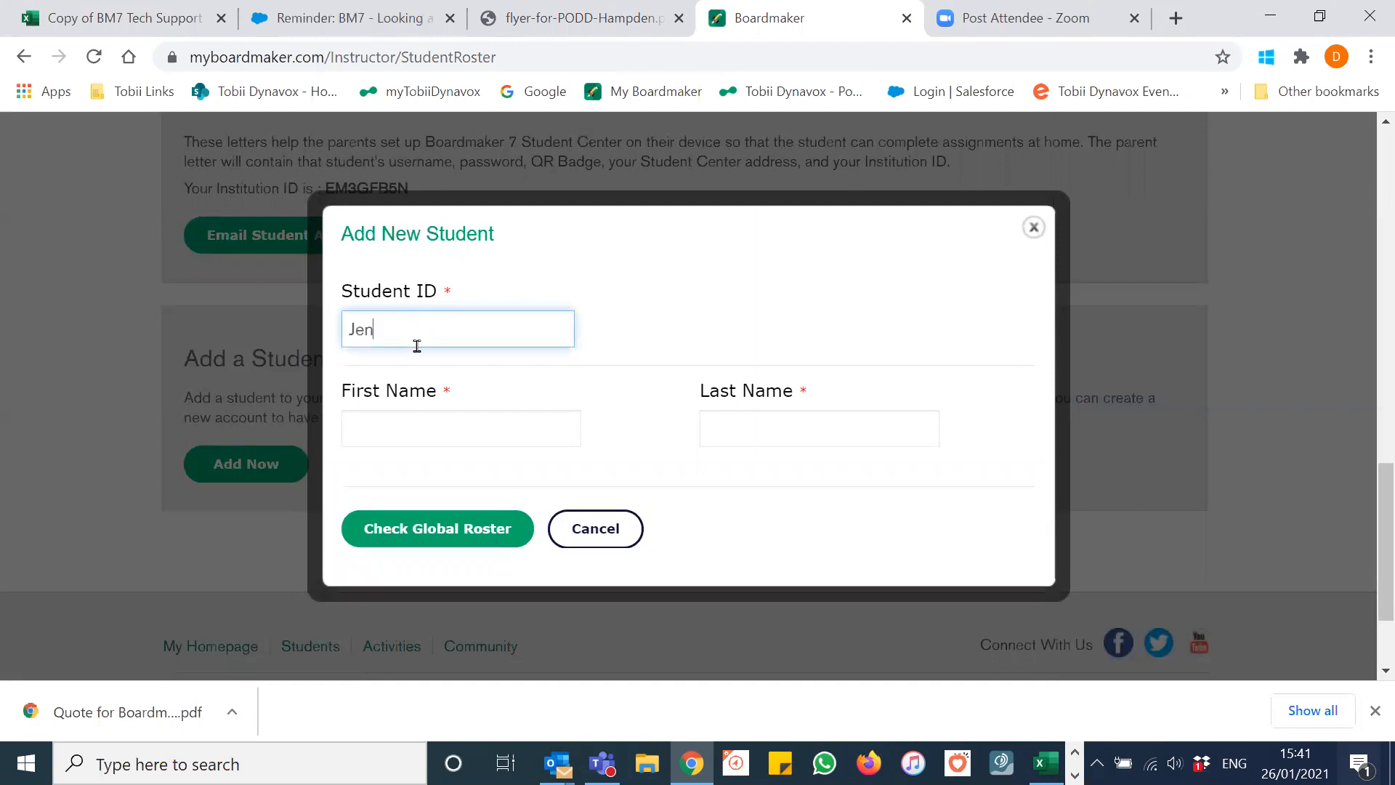
{"action": "left_click", "coordinate": [415, 429]}
{"action": "type", "text": "Jeb"}
{"action": "key", "text": "BackSpace"}
{"action": "type", "text": "n"}
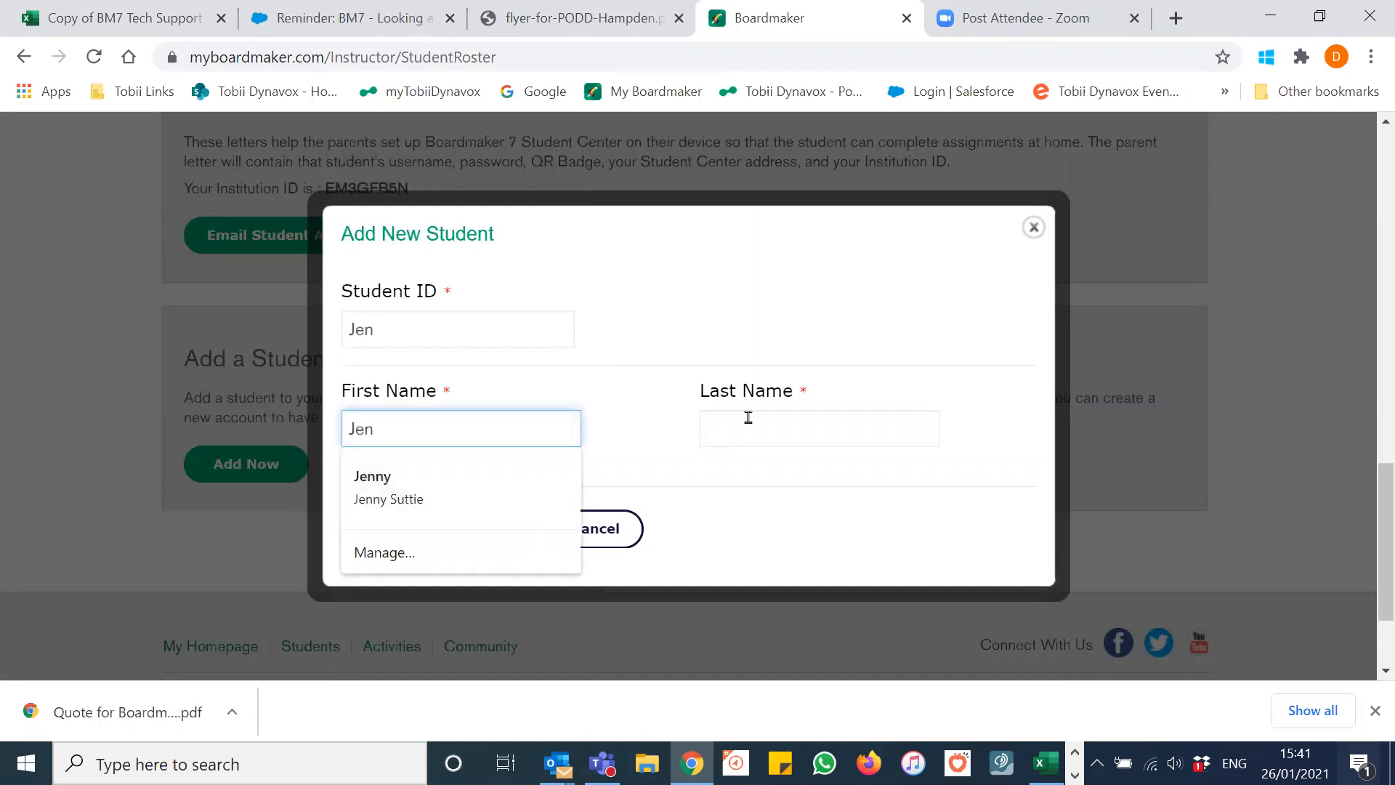
{"action": "left_click", "coordinate": [755, 426]}
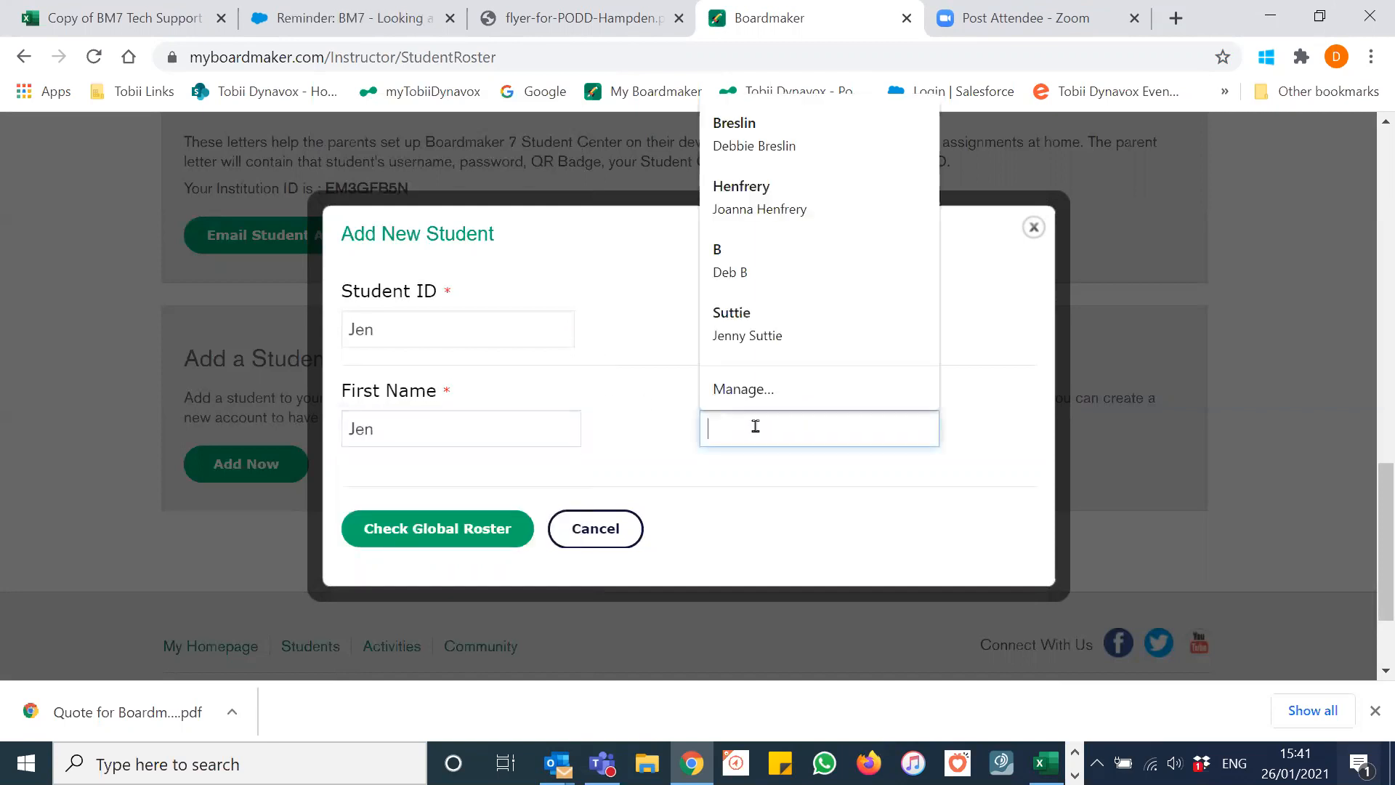
{"action": "type", "text": "D"}
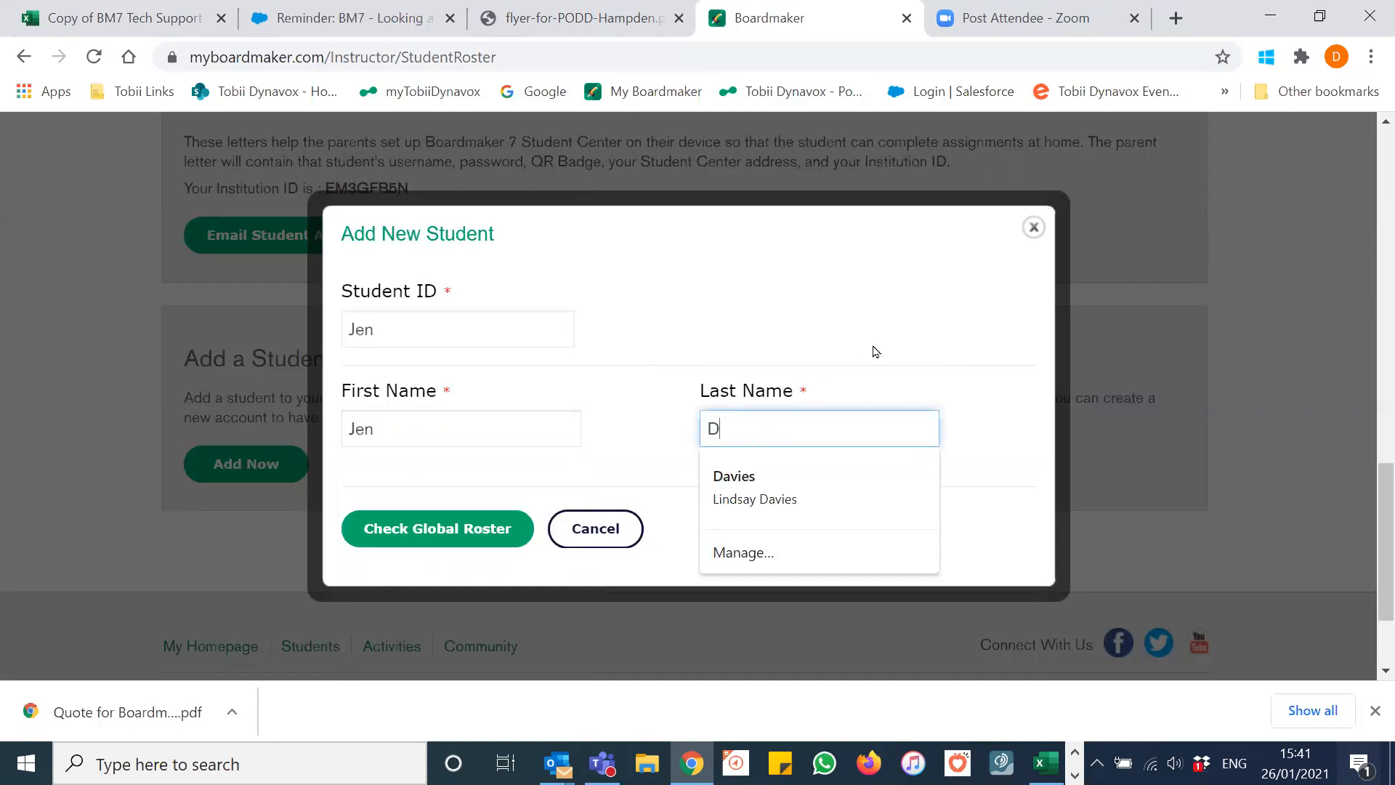
{"action": "scroll", "coordinate": [875, 352], "scroll_direction": "down", "scroll_amount": 2}
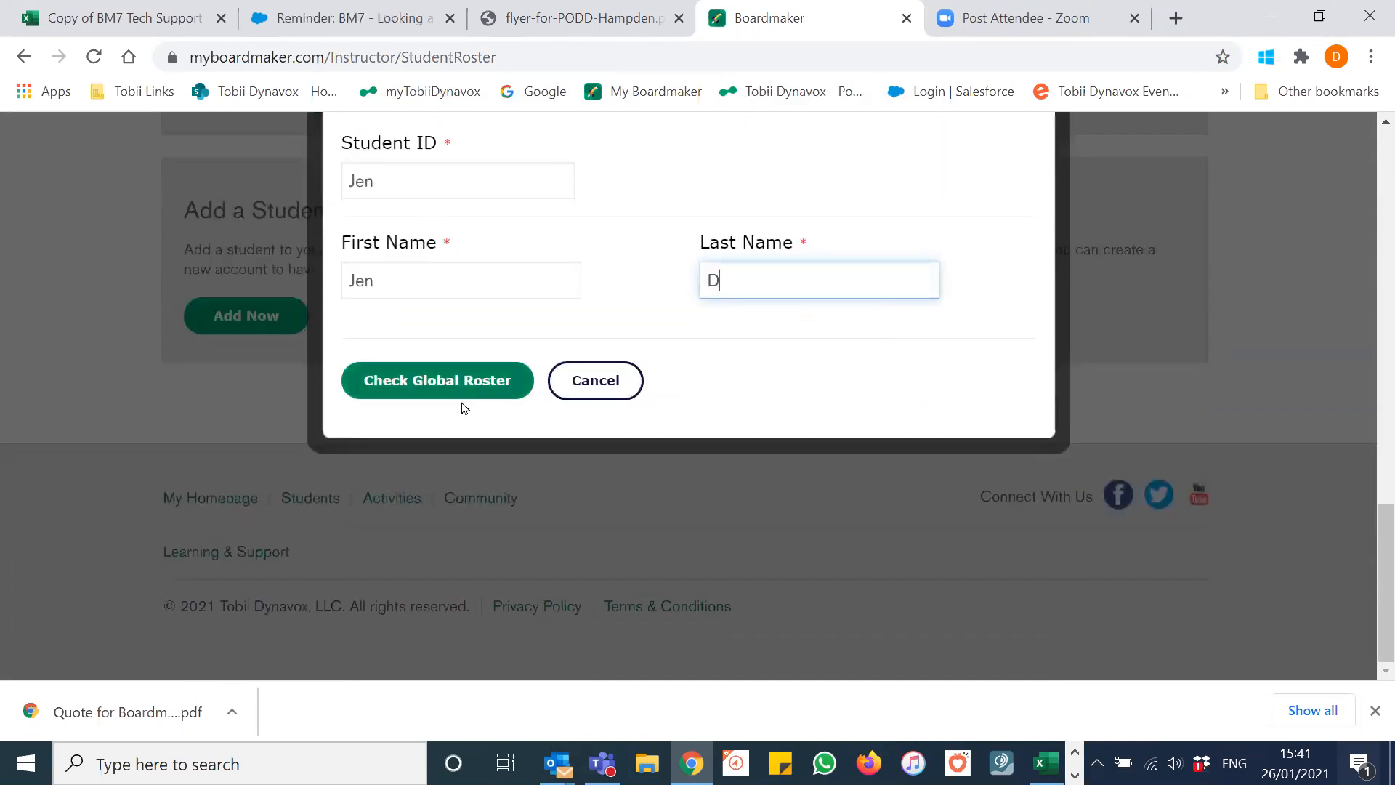
{"action": "scroll", "coordinate": [1164, 368], "scroll_direction": "up", "scroll_amount": 2}
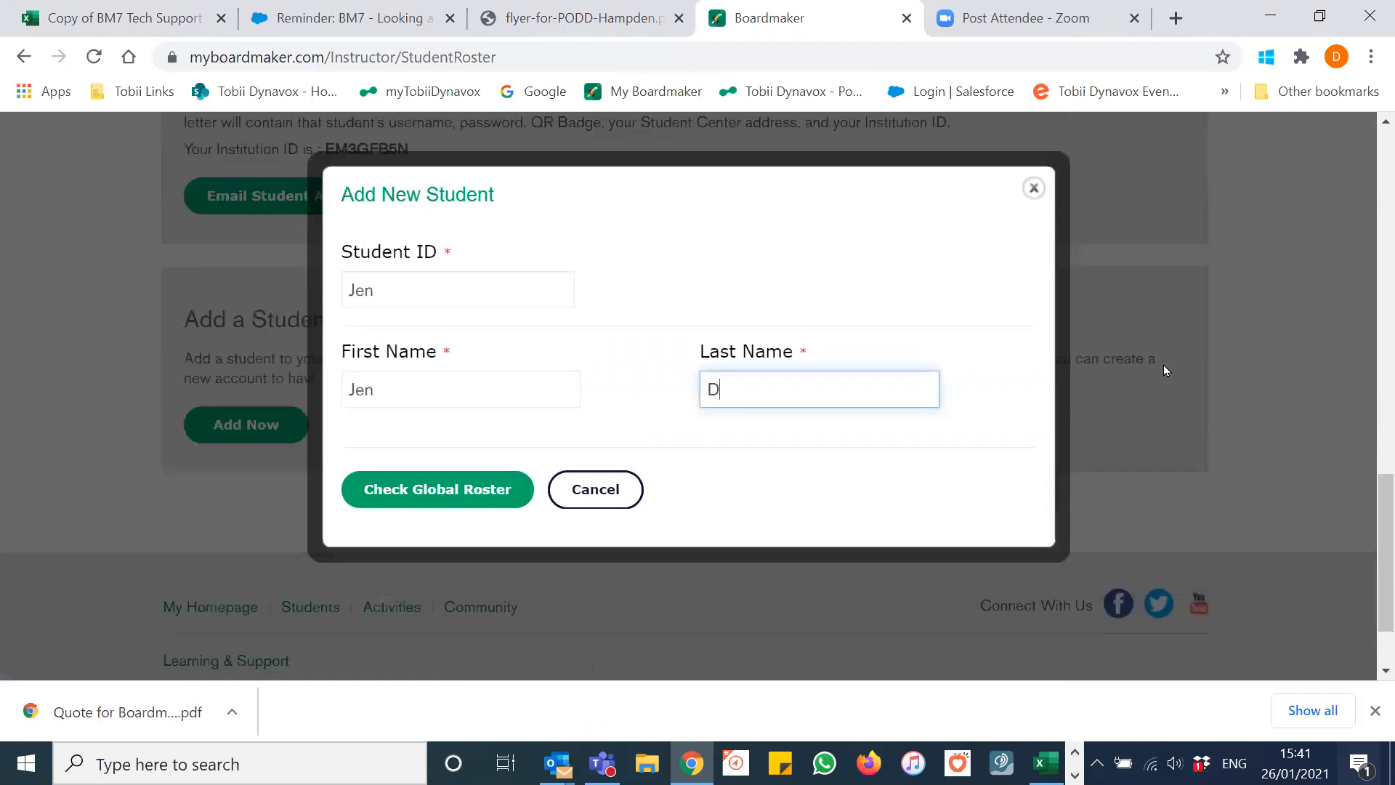
{"action": "left_click", "coordinate": [445, 497]}
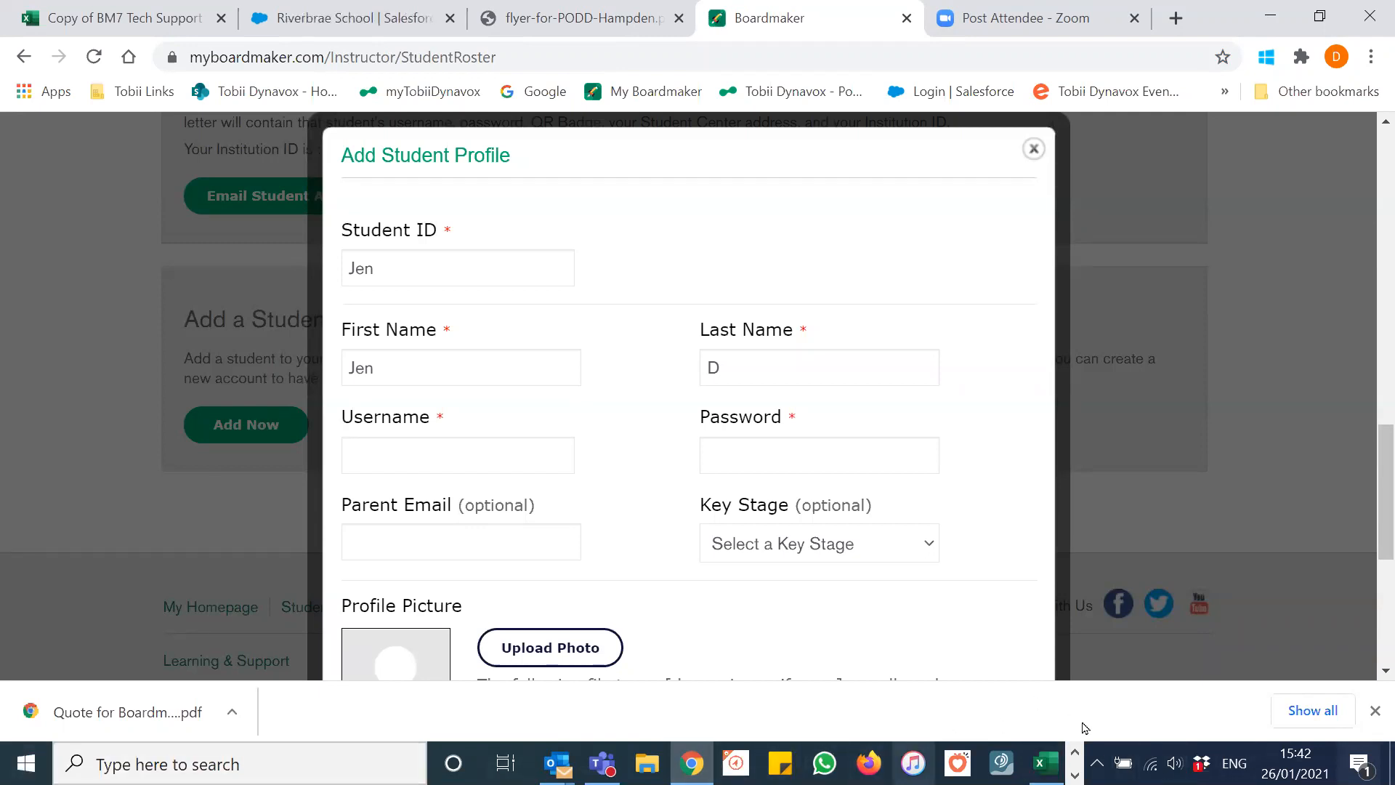
Step: Enter the new student's username and password
{"action": "left_click", "coordinate": [1374, 712]}
{"action": "scroll", "coordinate": [1206, 587], "scroll_direction": "down", "scroll_amount": 2}
{"action": "scroll", "coordinate": [1206, 587], "scroll_direction": "up", "scroll_amount": 2}
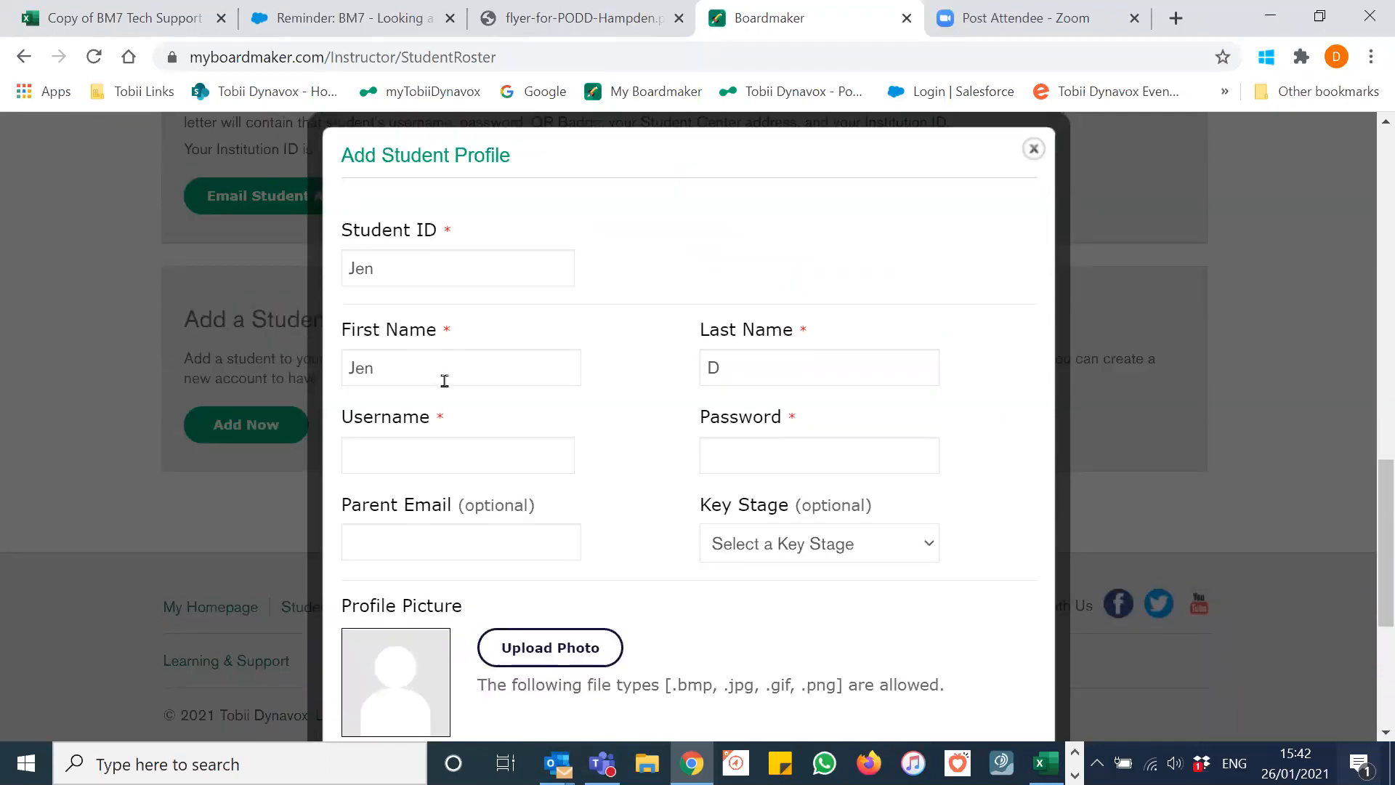
{"action": "scroll", "coordinate": [420, 363], "scroll_direction": "down", "scroll_amount": 1}
{"action": "left_click", "coordinate": [401, 353]}
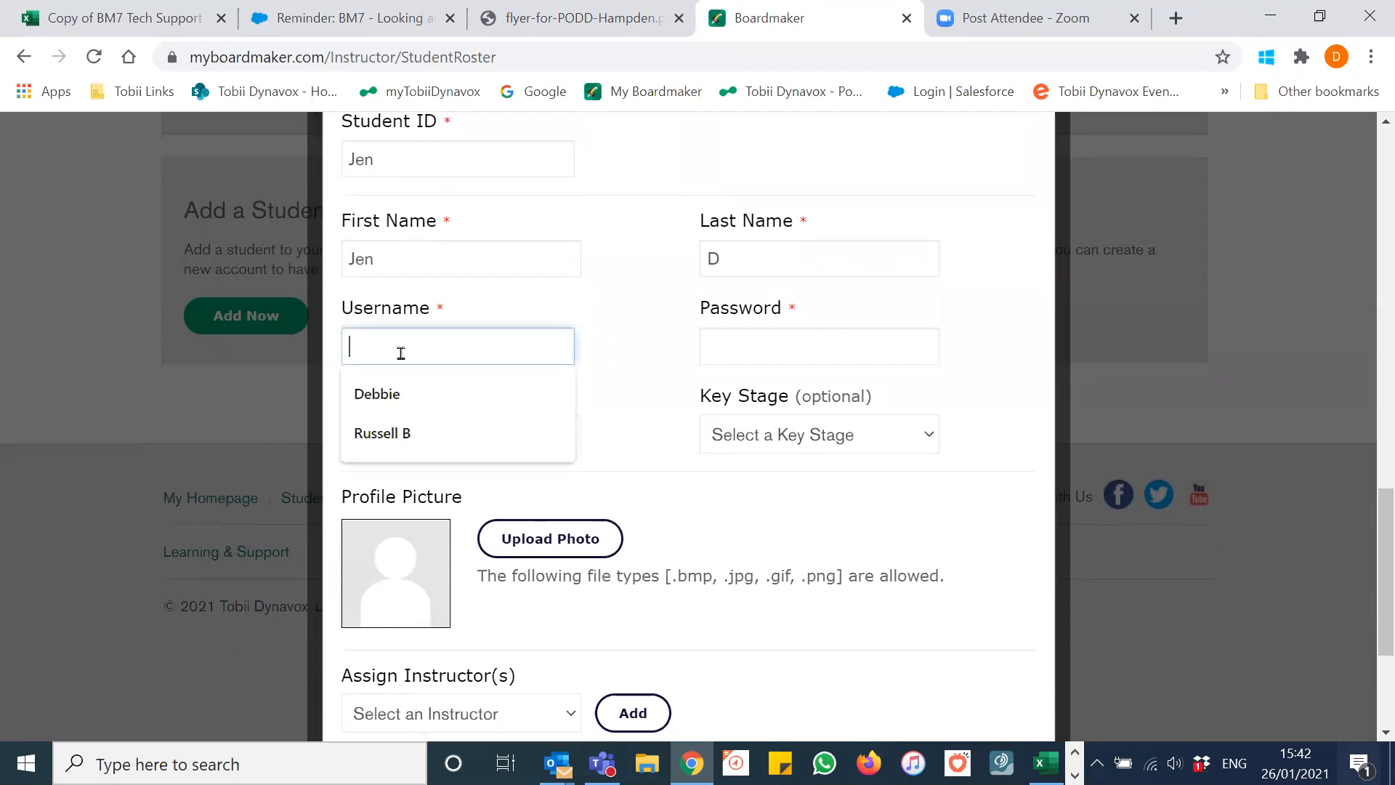
{"action": "type", "text": "Jen"}
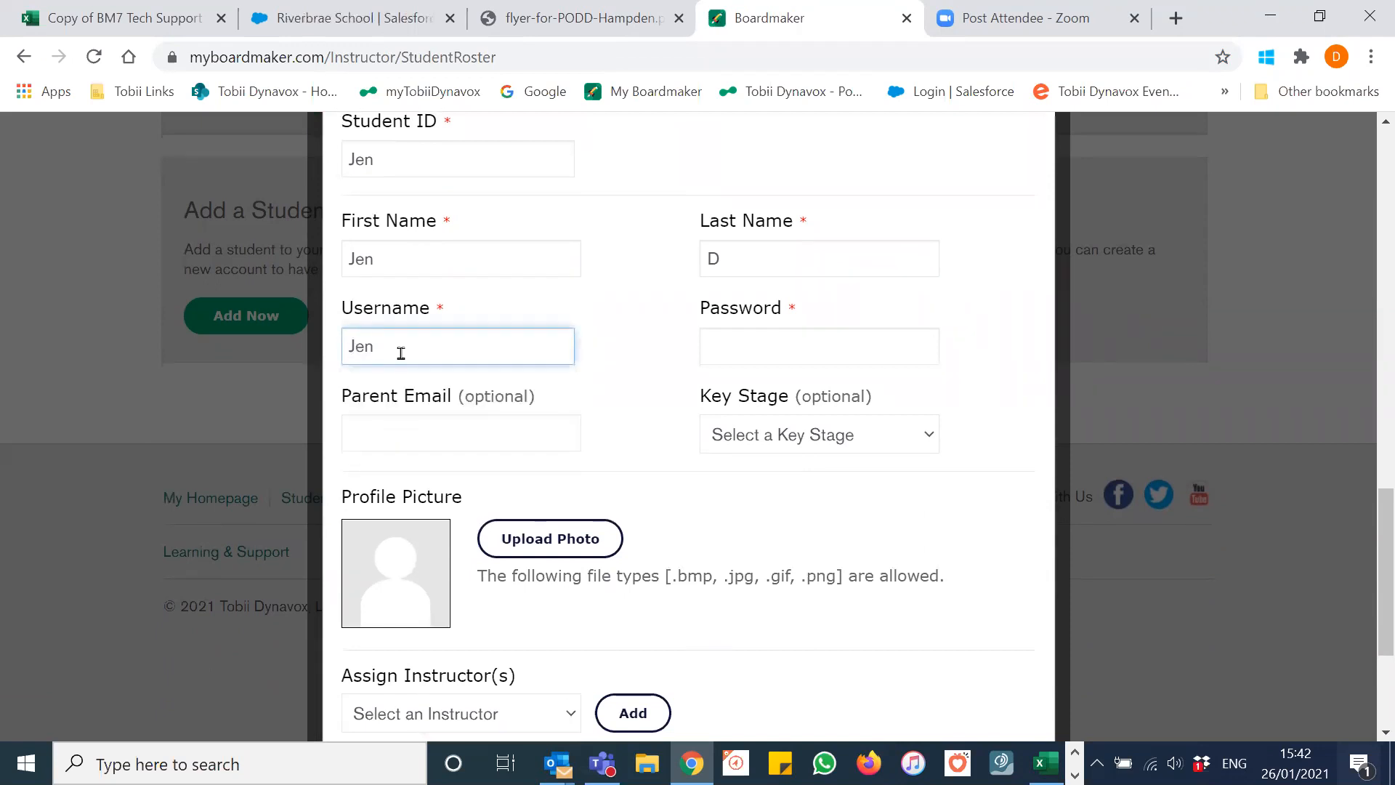
{"action": "left_click", "coordinate": [787, 341]}
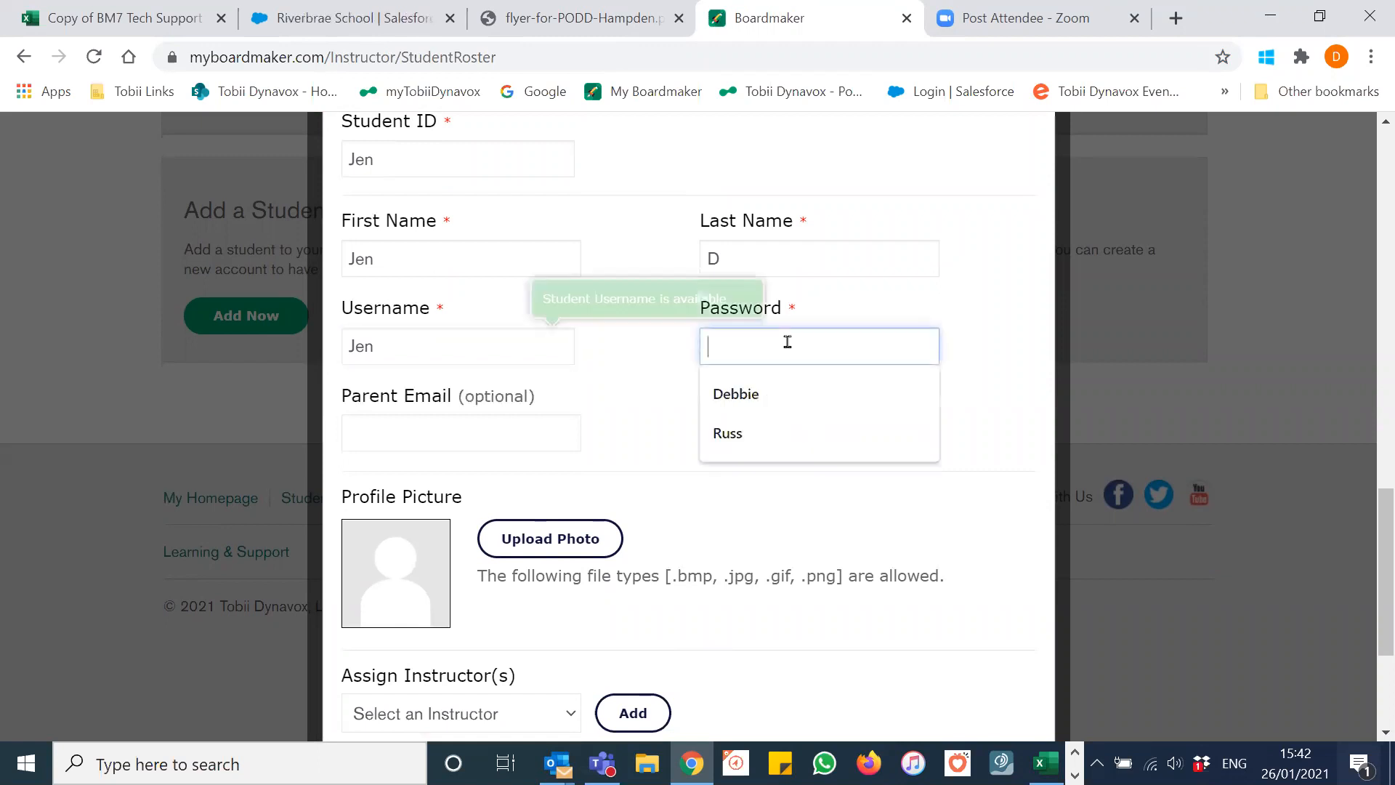
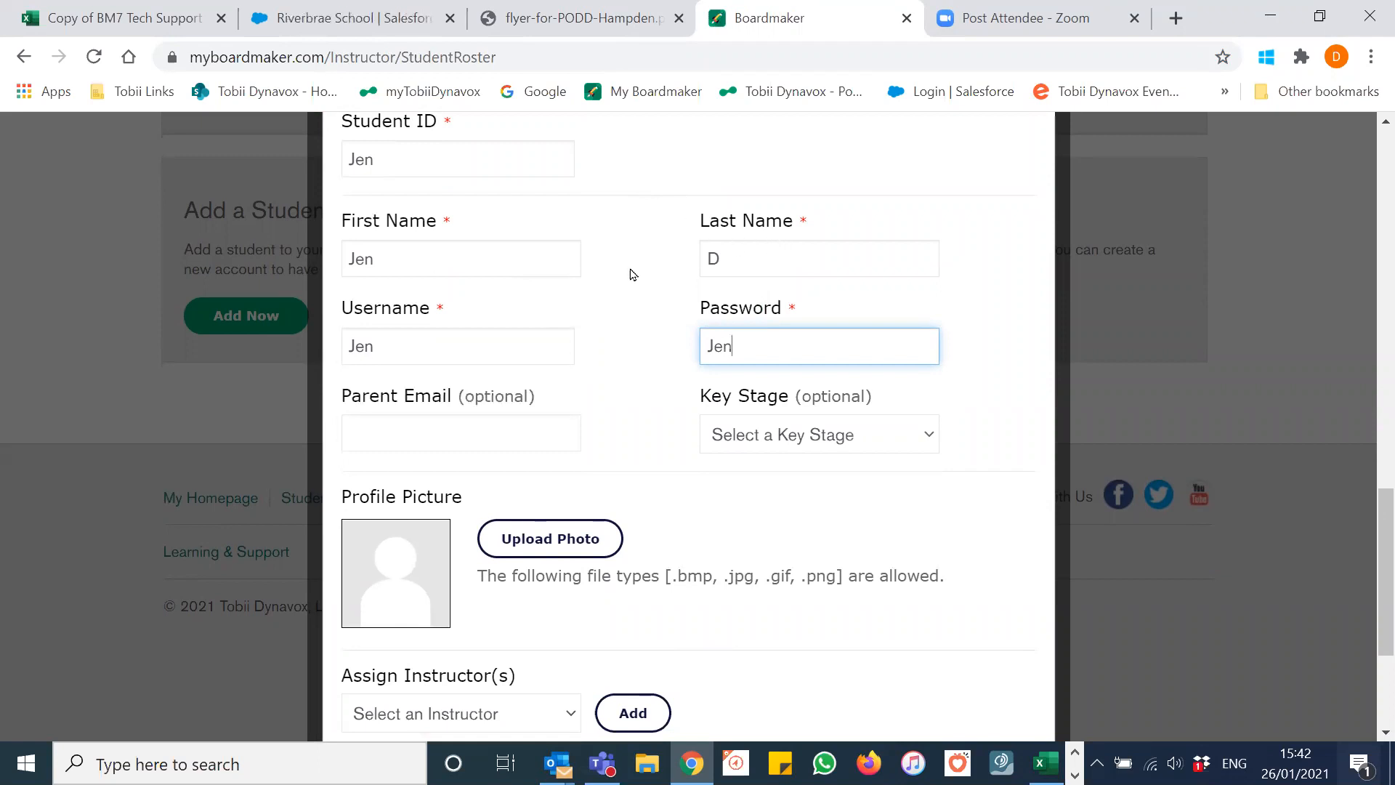
{"action": "scroll", "coordinate": [610, 285], "scroll_direction": "down", "scroll_amount": 2}
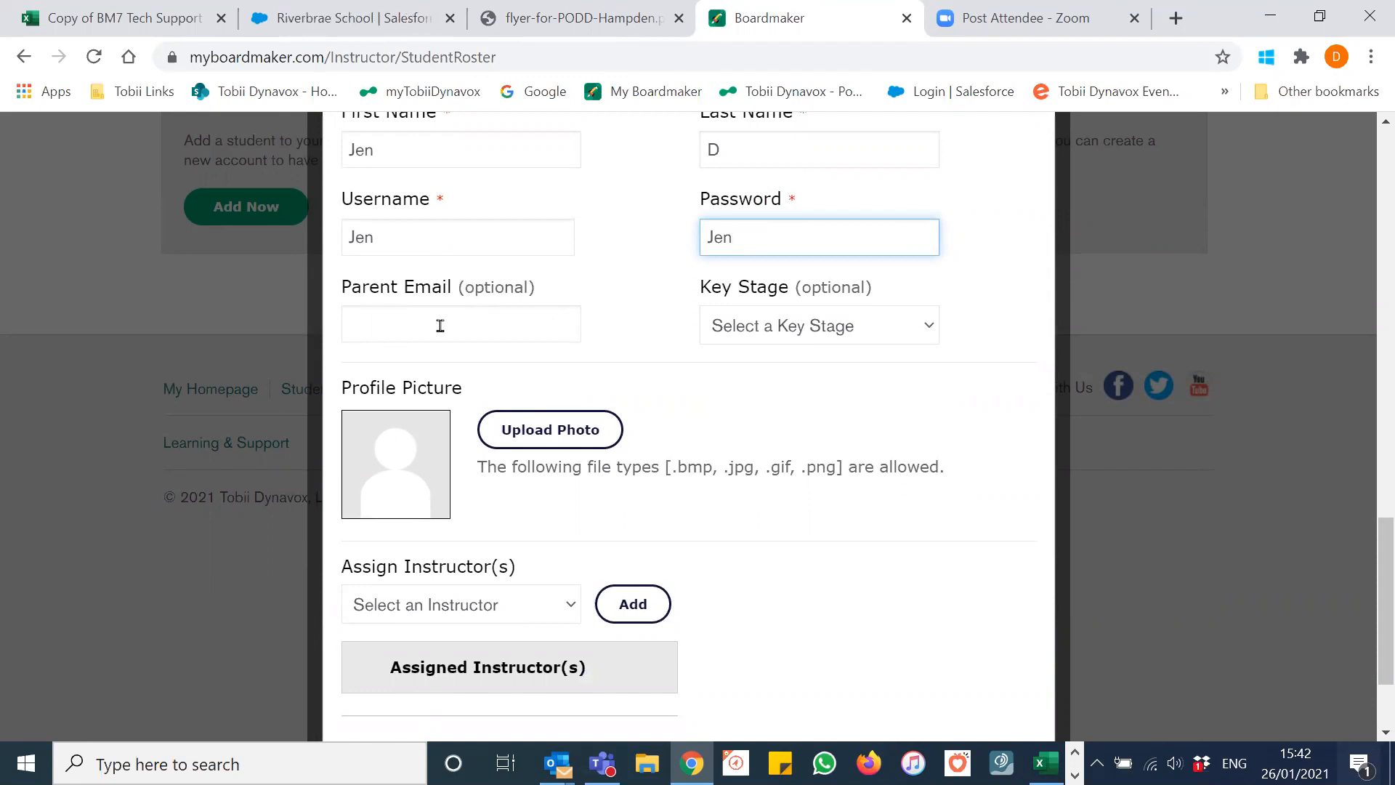
Step: Fill in the suggested parent e-mail address and begin uploading a profile photo
{"action": "left_click", "coordinate": [440, 325]}
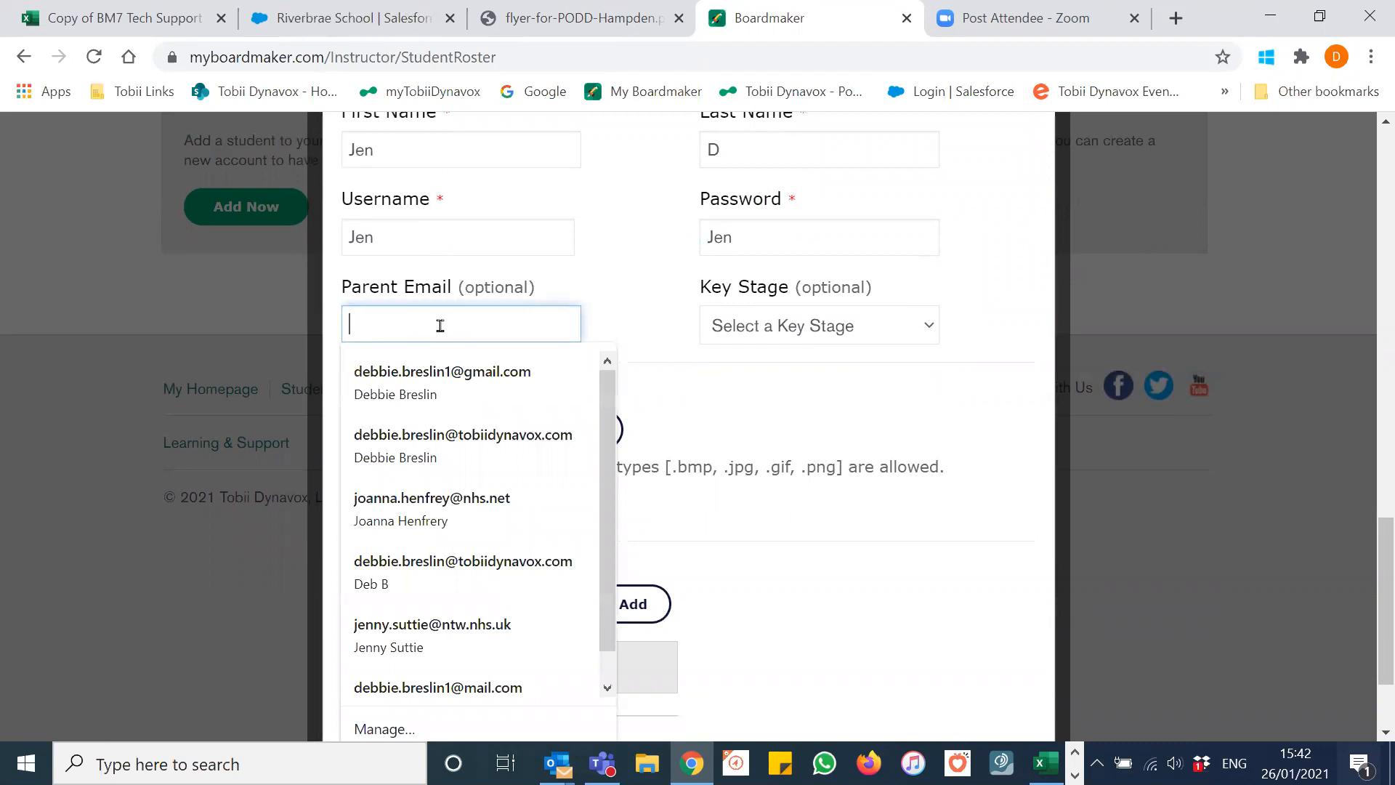
{"action": "left_click", "coordinate": [450, 376]}
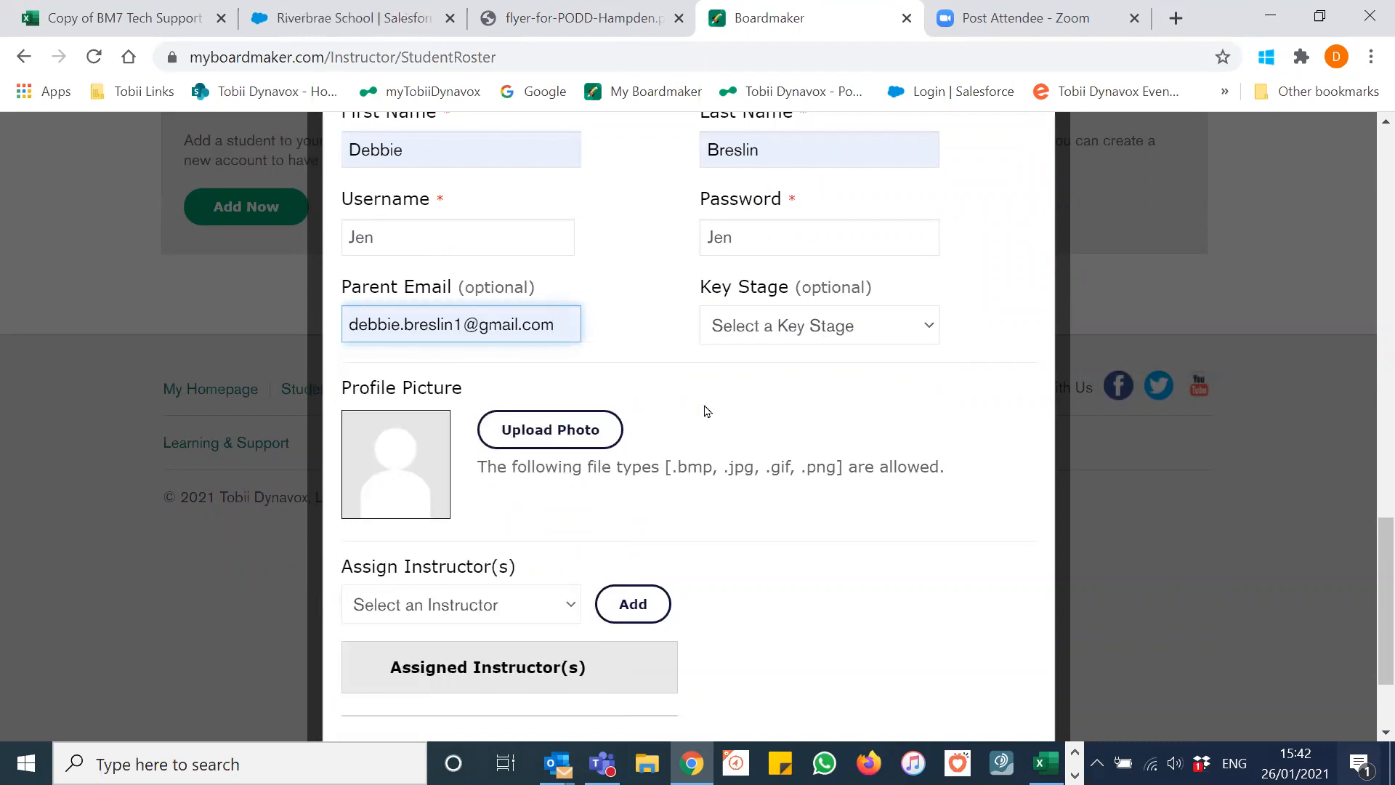
{"action": "left_click", "coordinate": [547, 432]}
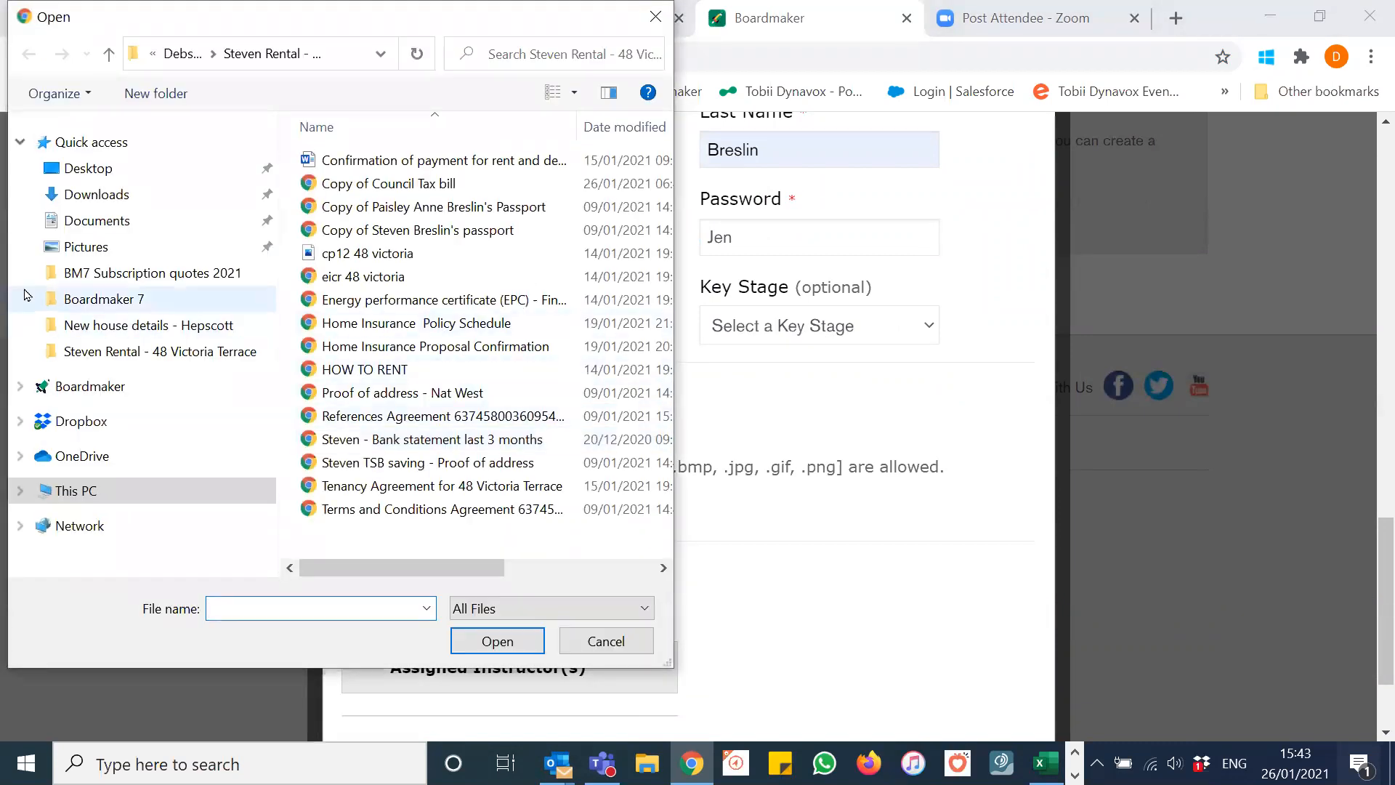
Step: Upload Minions.jpg from the Pictures folder as the student's profile picture
{"action": "left_click", "coordinate": [96, 251]}
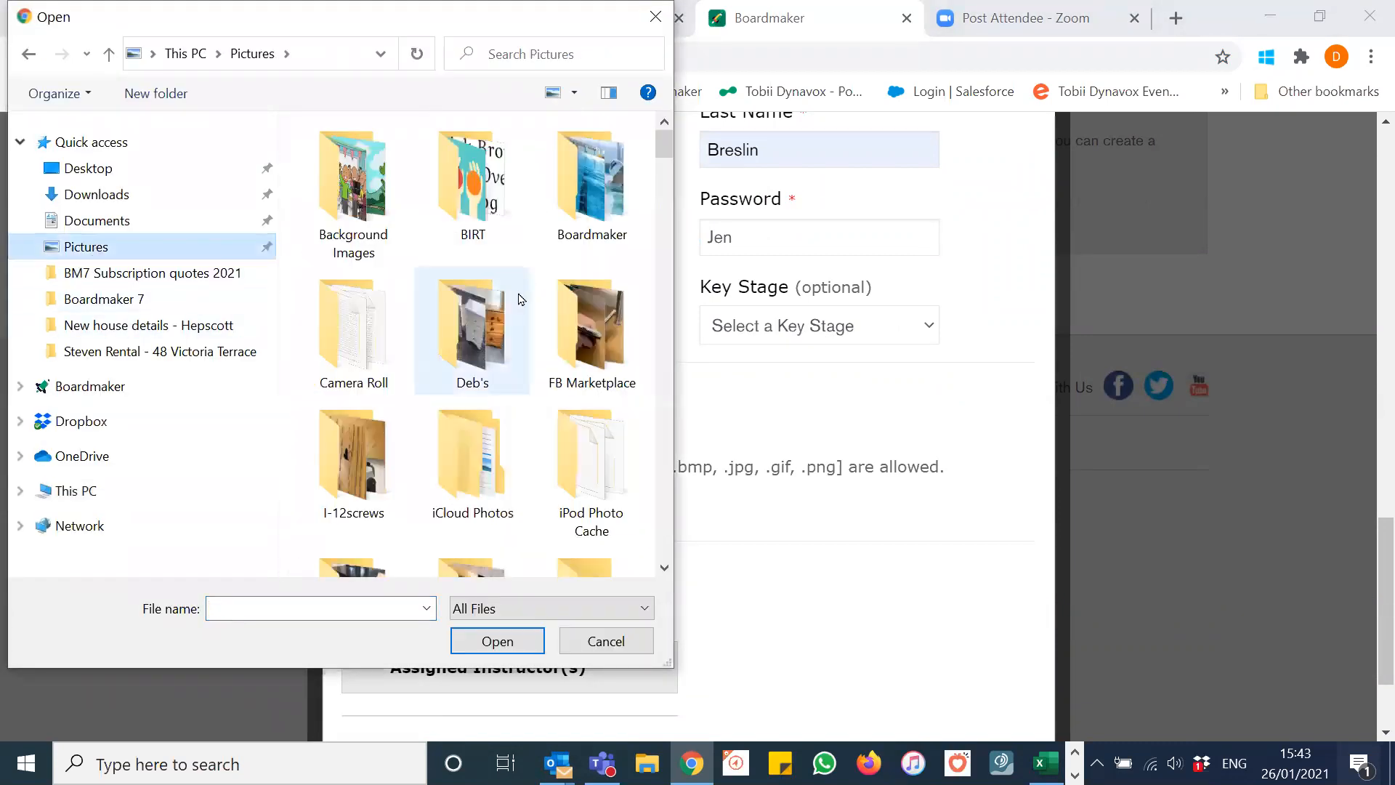
{"action": "scroll", "coordinate": [614, 328], "scroll_direction": "down", "scroll_amount": 5}
{"action": "scroll", "coordinate": [614, 328], "scroll_direction": "down", "scroll_amount": 20}
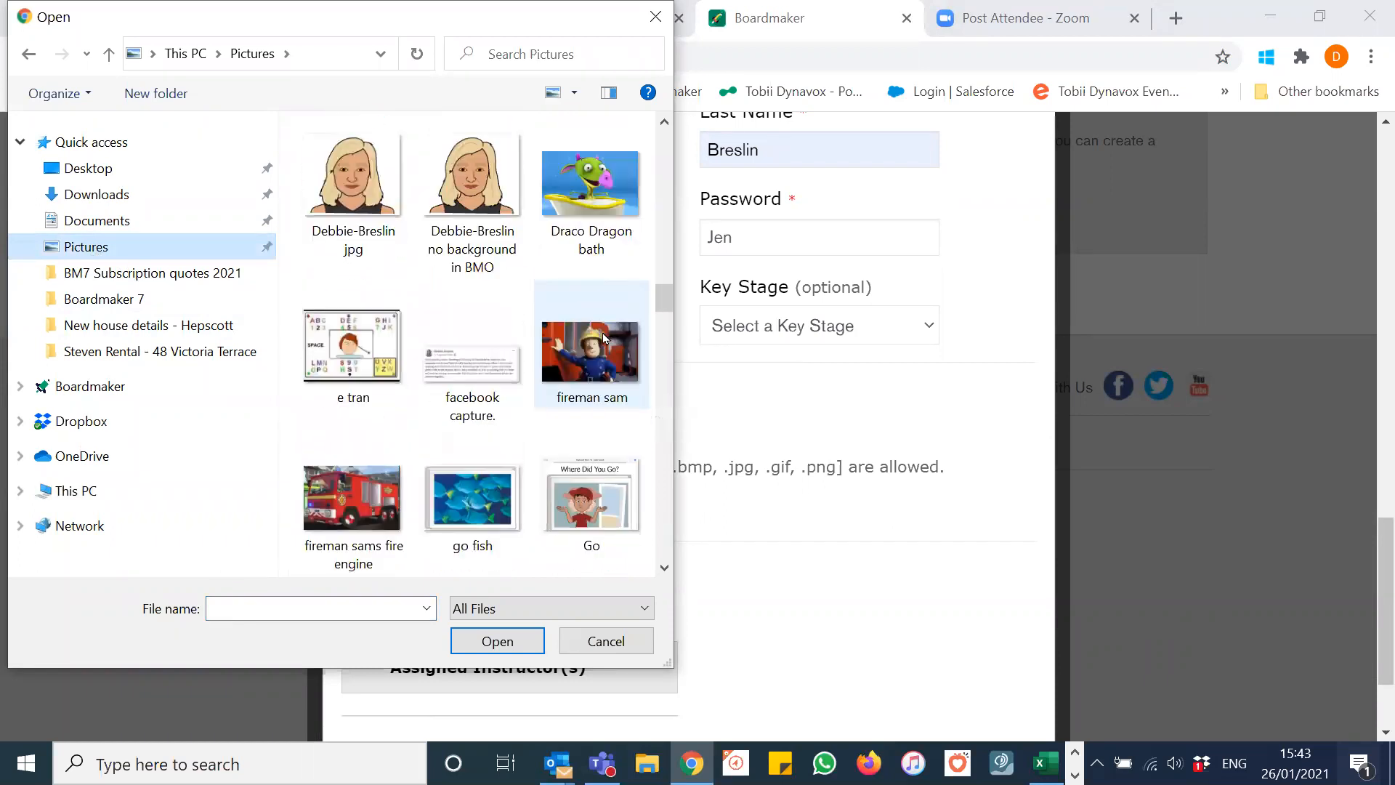
{"action": "scroll", "coordinate": [605, 333], "scroll_direction": "down", "scroll_amount": 6}
{"action": "scroll", "coordinate": [601, 336], "scroll_direction": "down", "scroll_amount": 10}
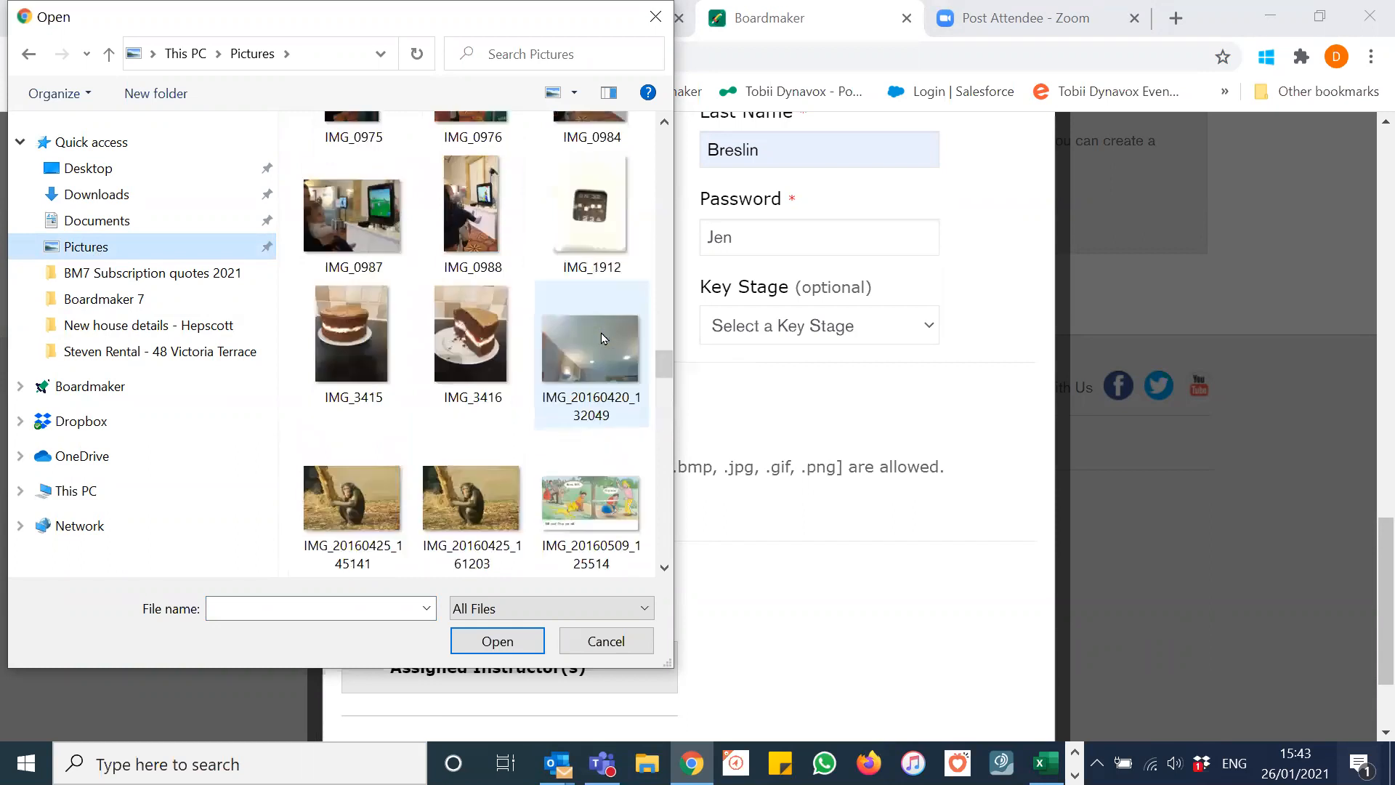
{"action": "scroll", "coordinate": [602, 336], "scroll_direction": "down", "scroll_amount": 5}
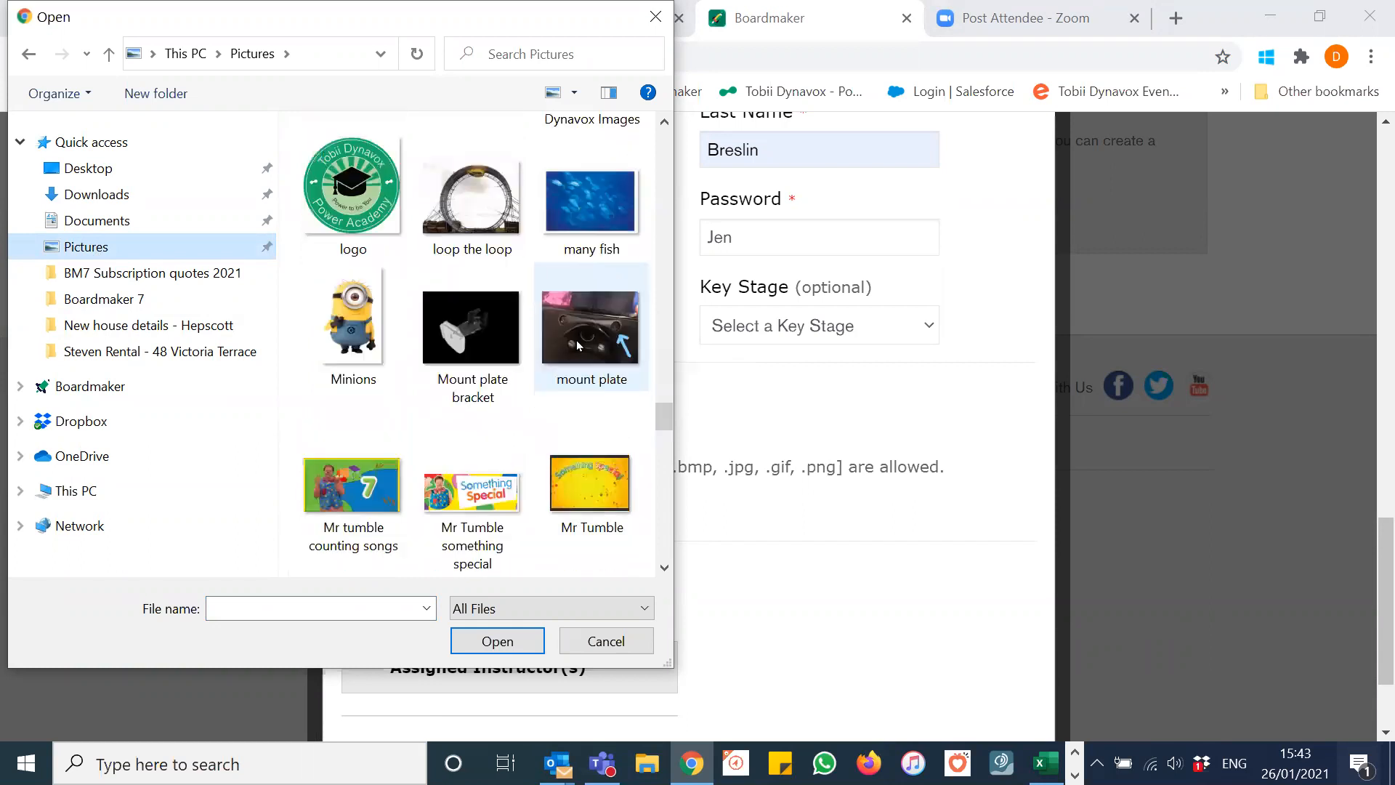
{"action": "double_click", "coordinate": [356, 329]}
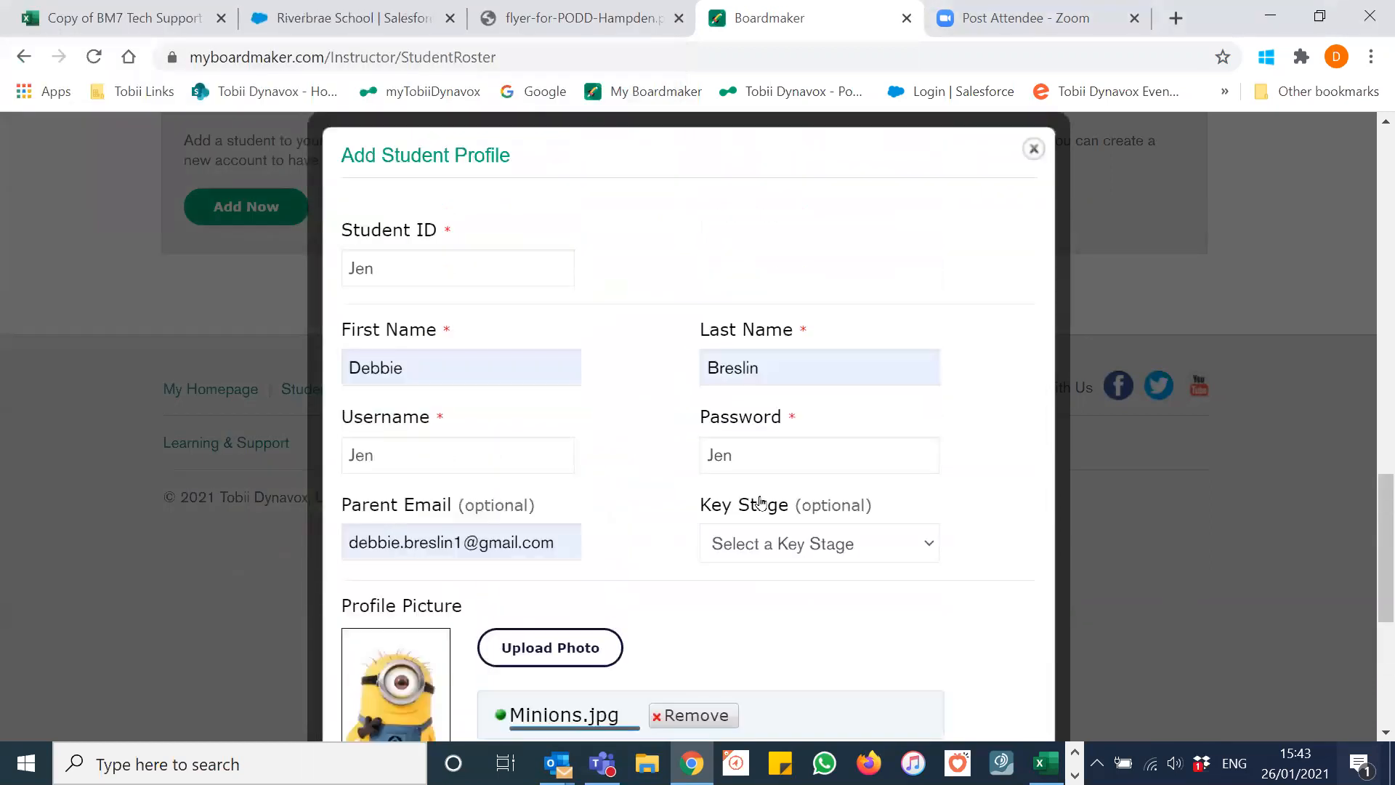
{"action": "scroll", "coordinate": [761, 498], "scroll_direction": "down", "scroll_amount": 3}
{"action": "scroll", "coordinate": [827, 565], "scroll_direction": "down", "scroll_amount": 2}
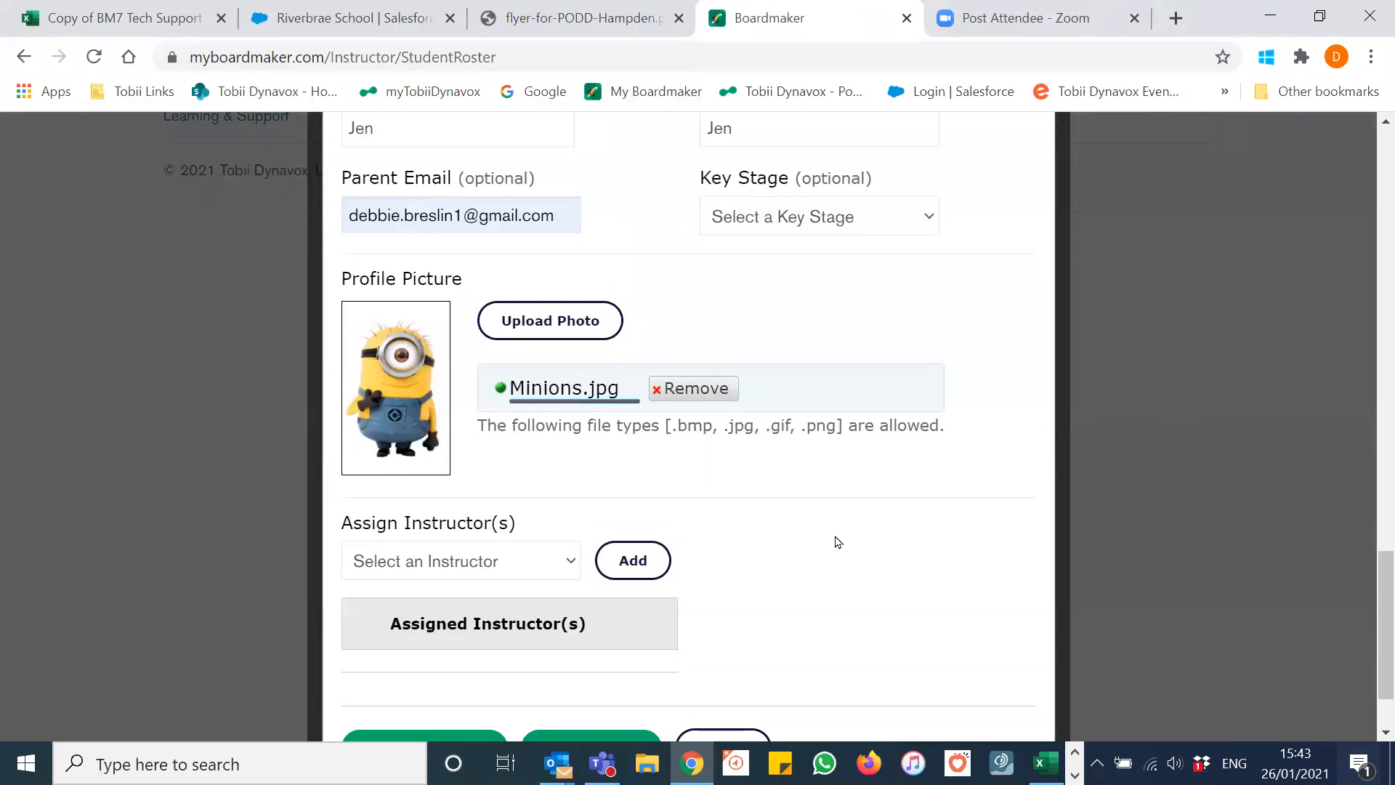
{"action": "scroll", "coordinate": [835, 523], "scroll_direction": "down", "scroll_amount": 2}
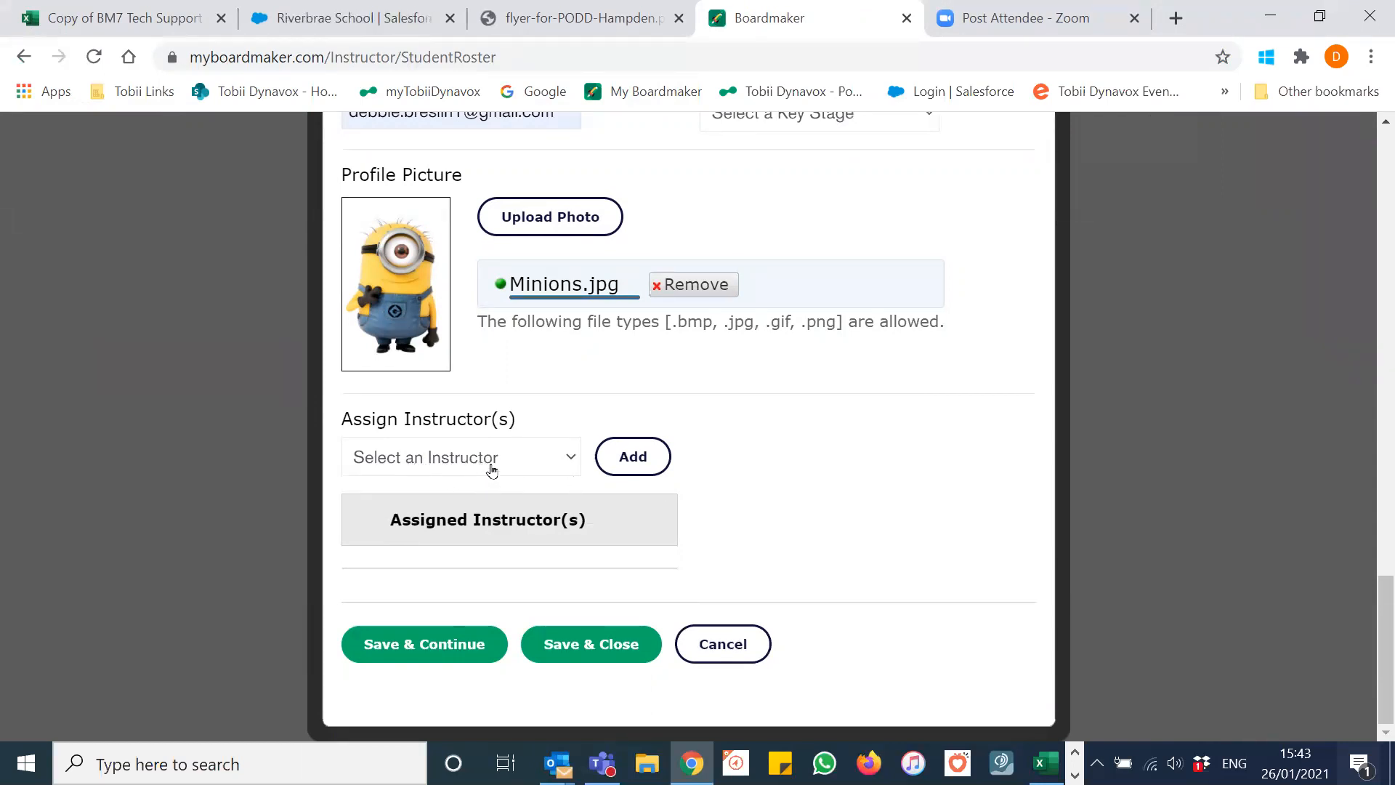
Step: Pick three instructors from the Assign Instructor(s) list, adding each one to the student
{"action": "left_click", "coordinate": [571, 459]}
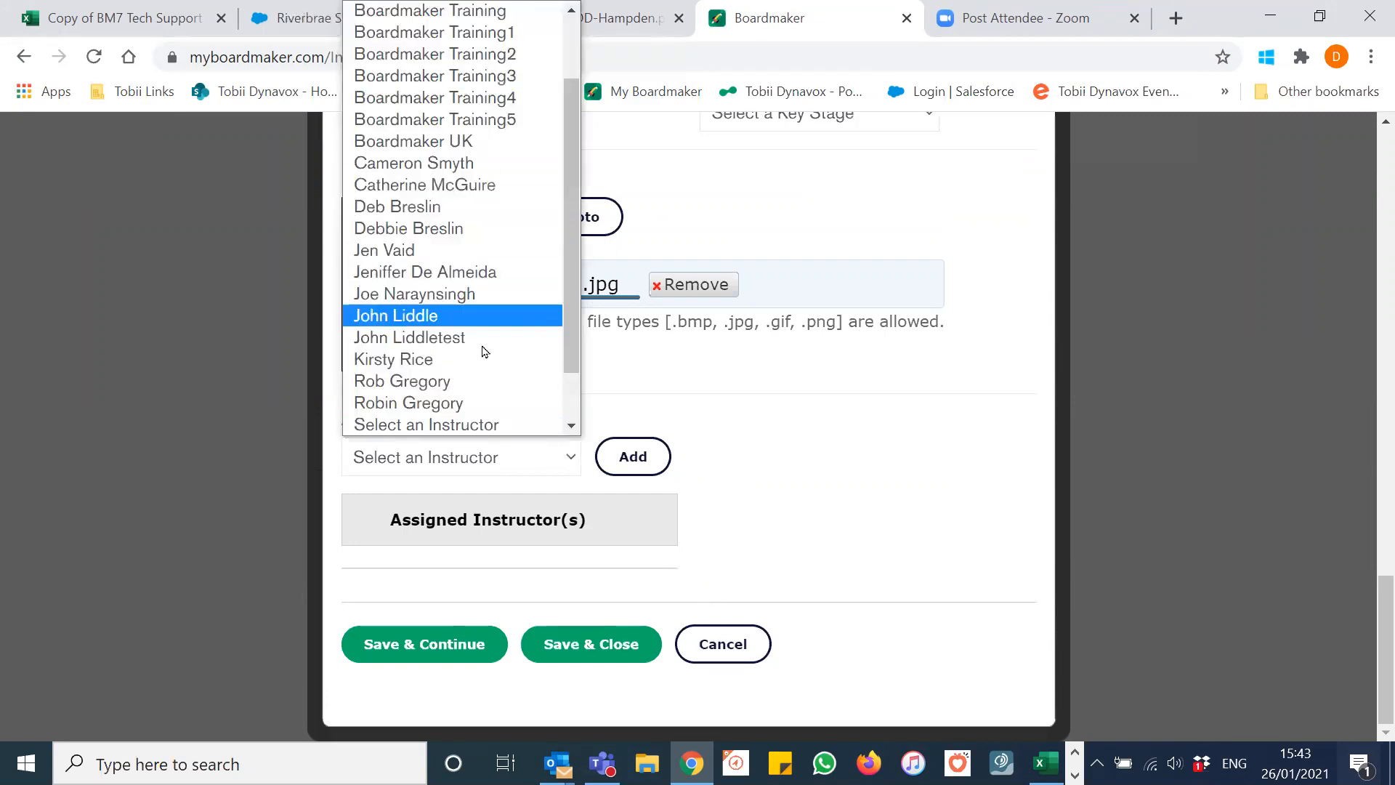
{"action": "left_click", "coordinate": [417, 231]}
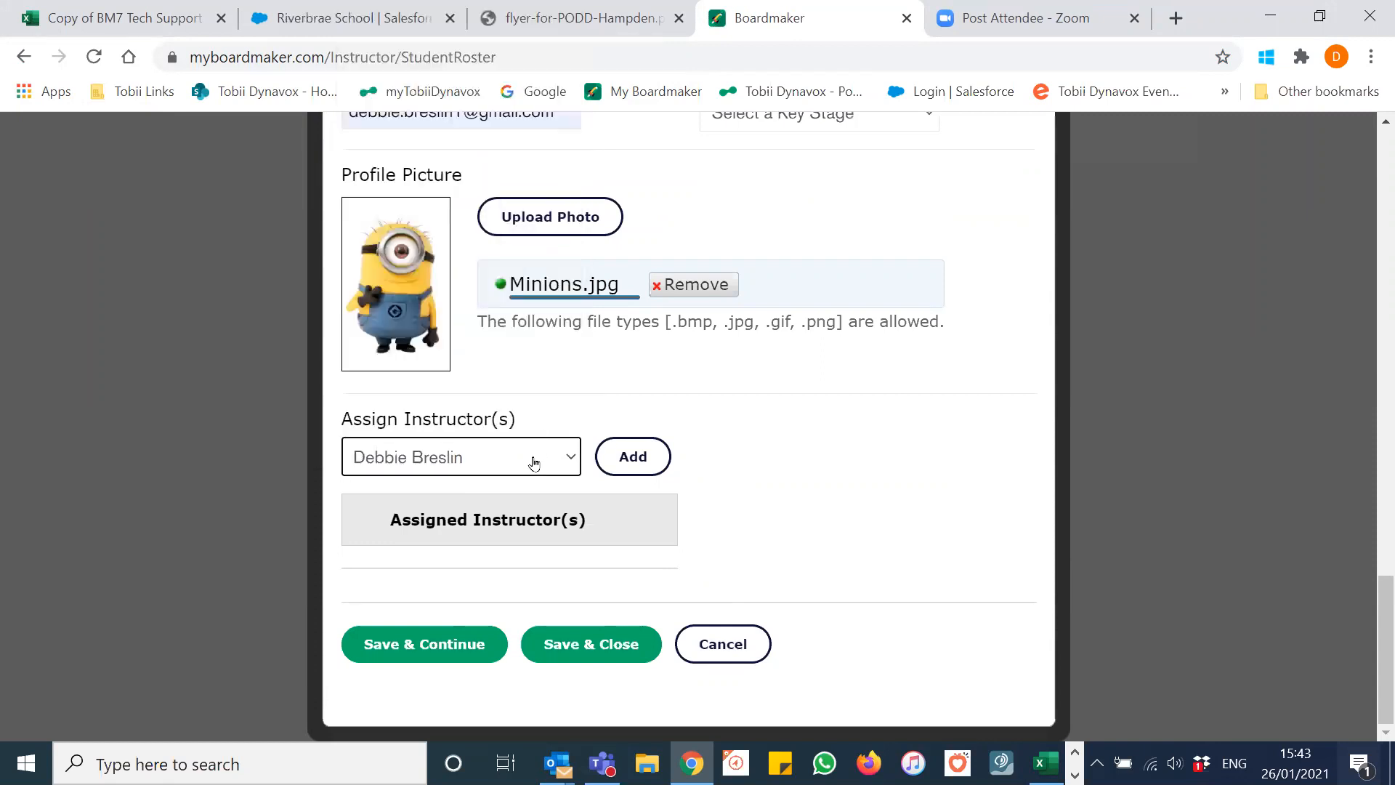
{"action": "left_click", "coordinate": [633, 456]}
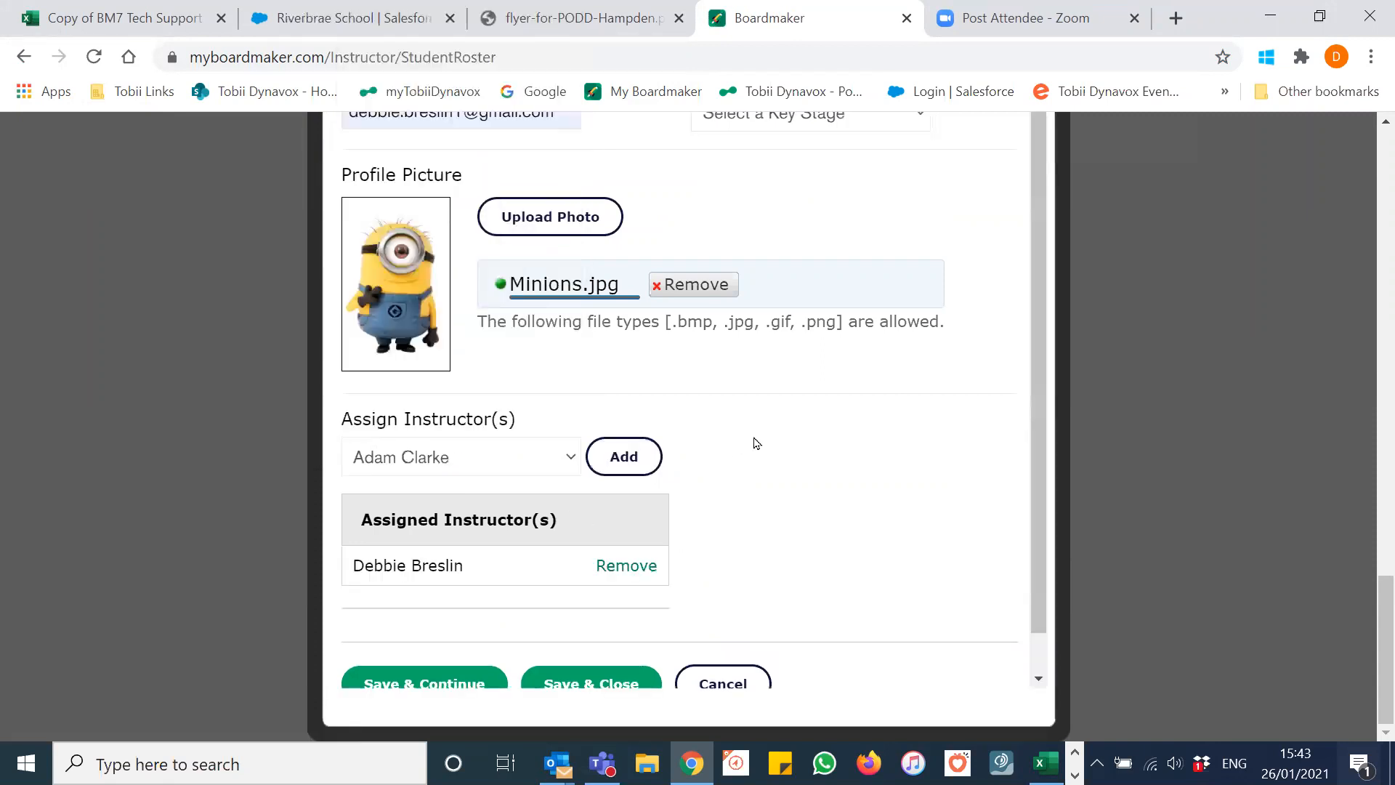
{"action": "left_click", "coordinate": [555, 463]}
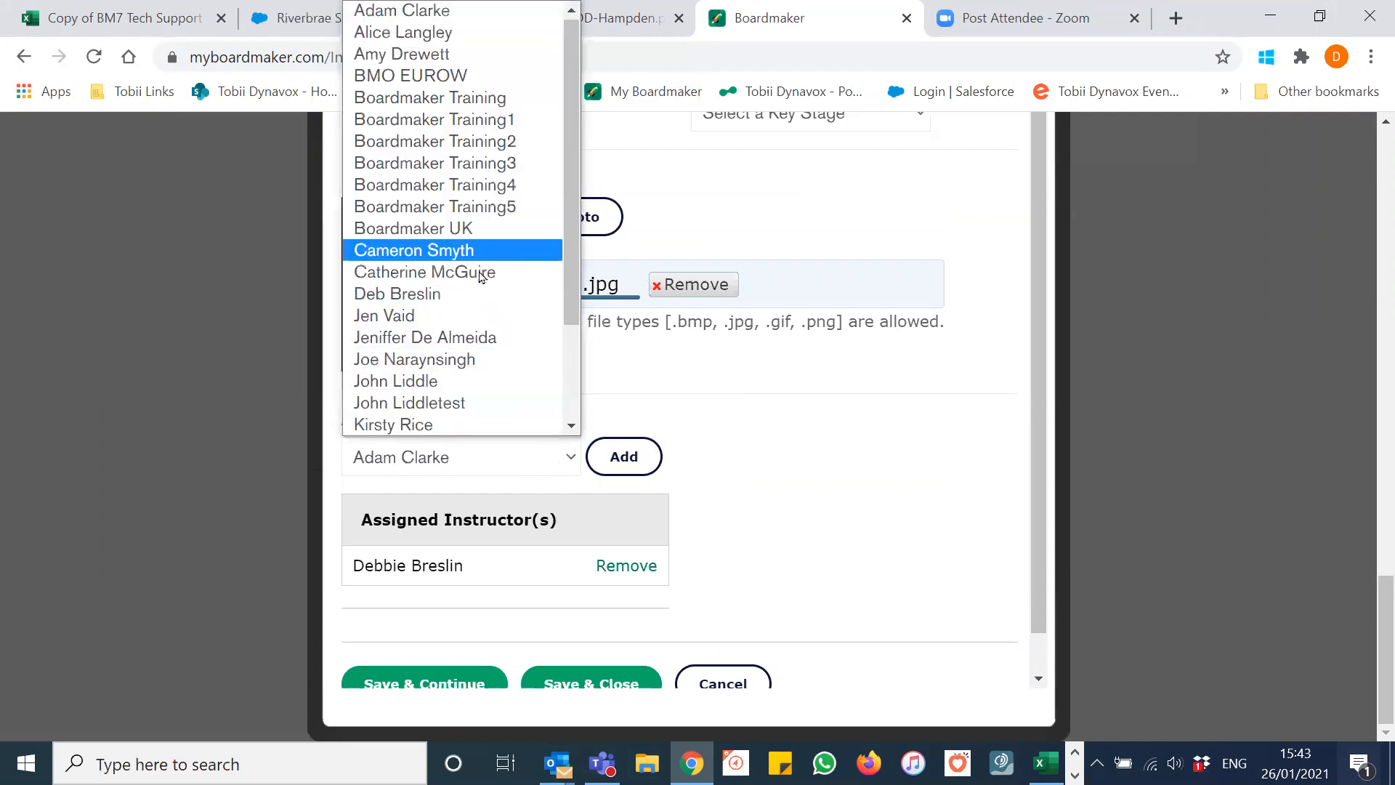
{"action": "left_click", "coordinate": [452, 294]}
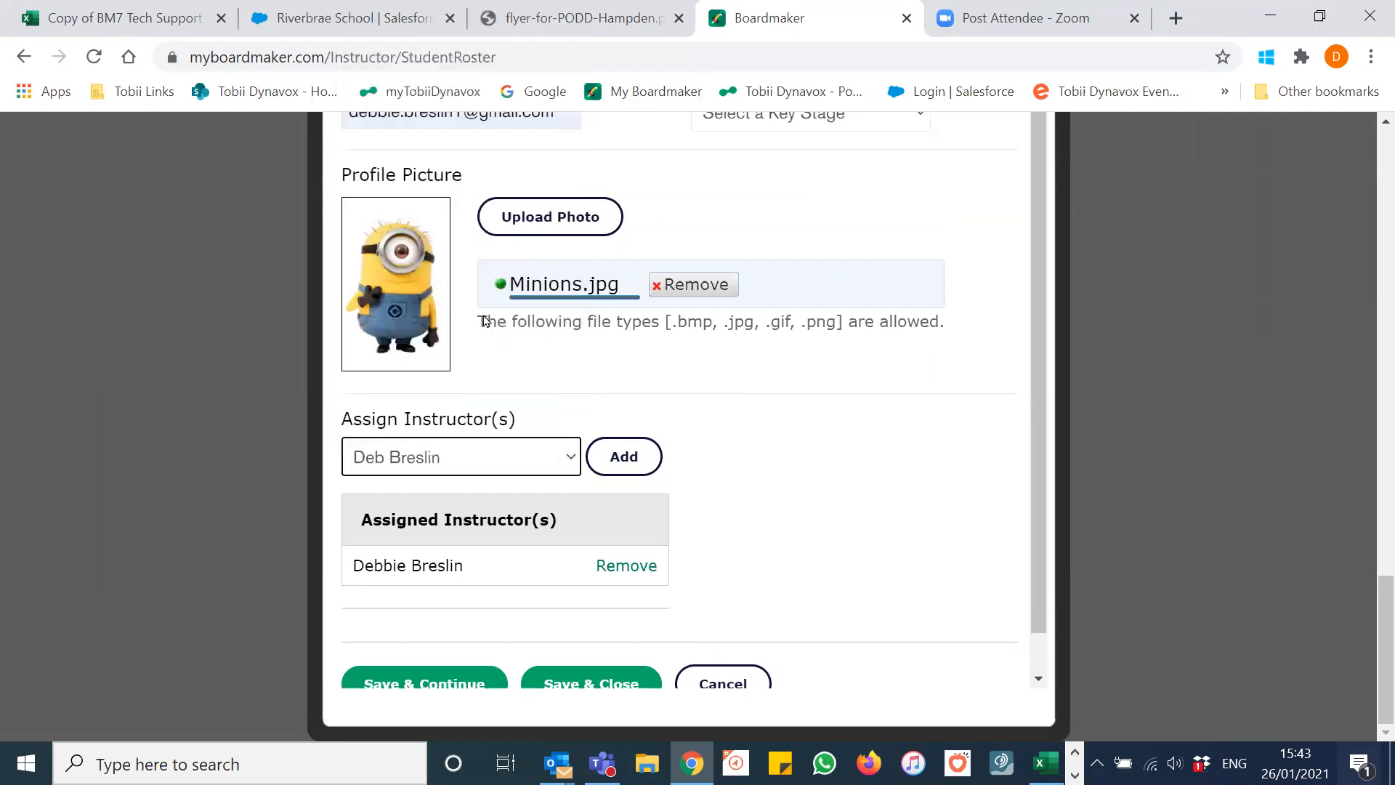
{"action": "left_click", "coordinate": [624, 457]}
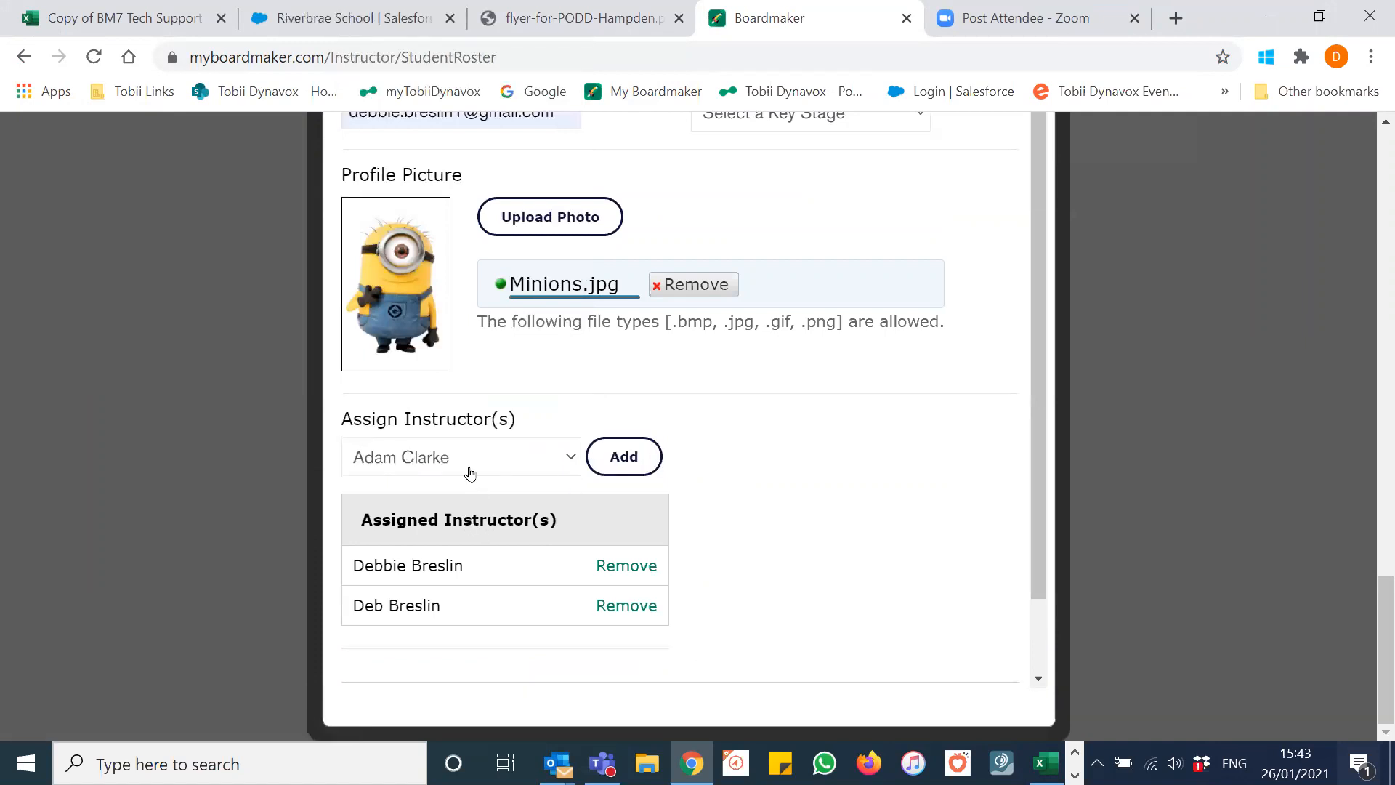
{"action": "left_click", "coordinate": [566, 455]}
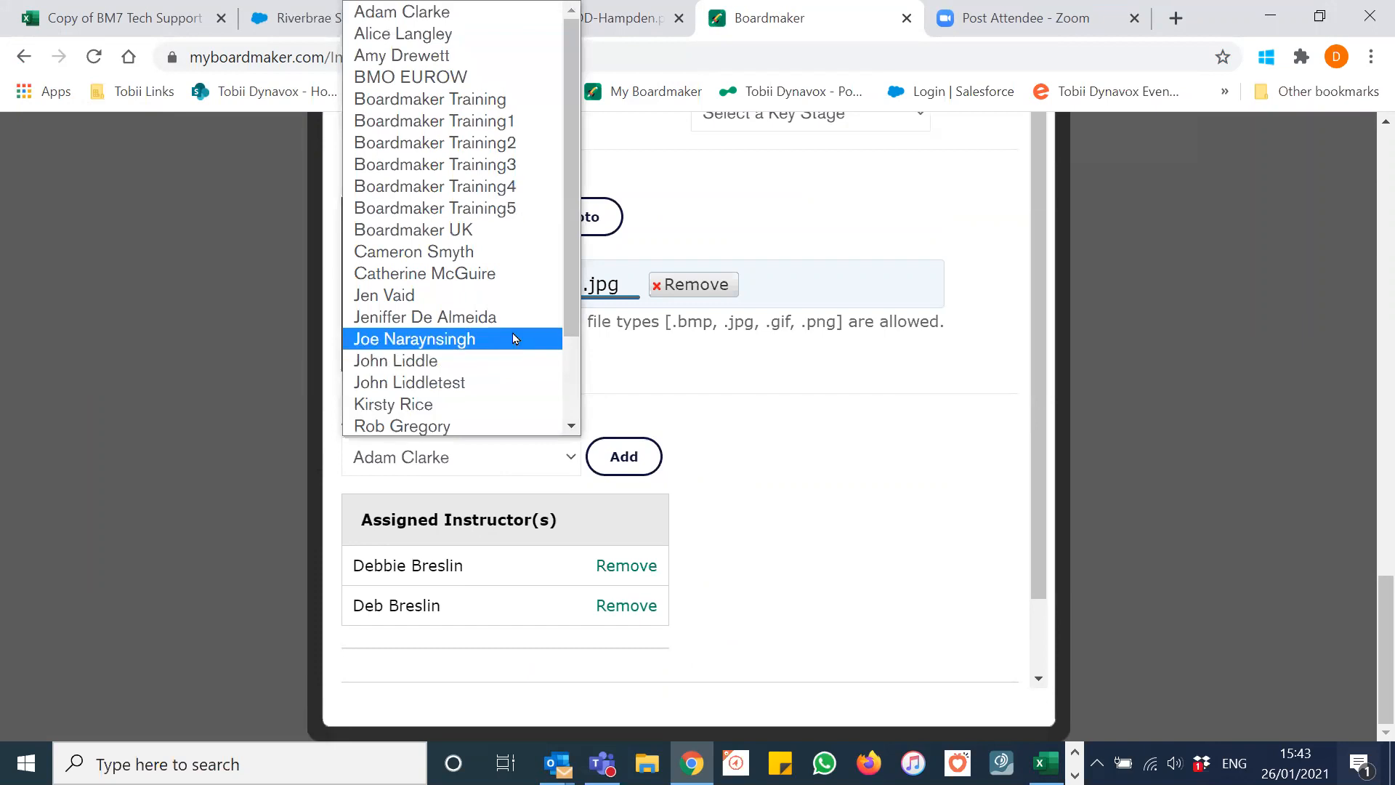
{"action": "scroll", "coordinate": [466, 87], "scroll_direction": "down", "scroll_amount": 2}
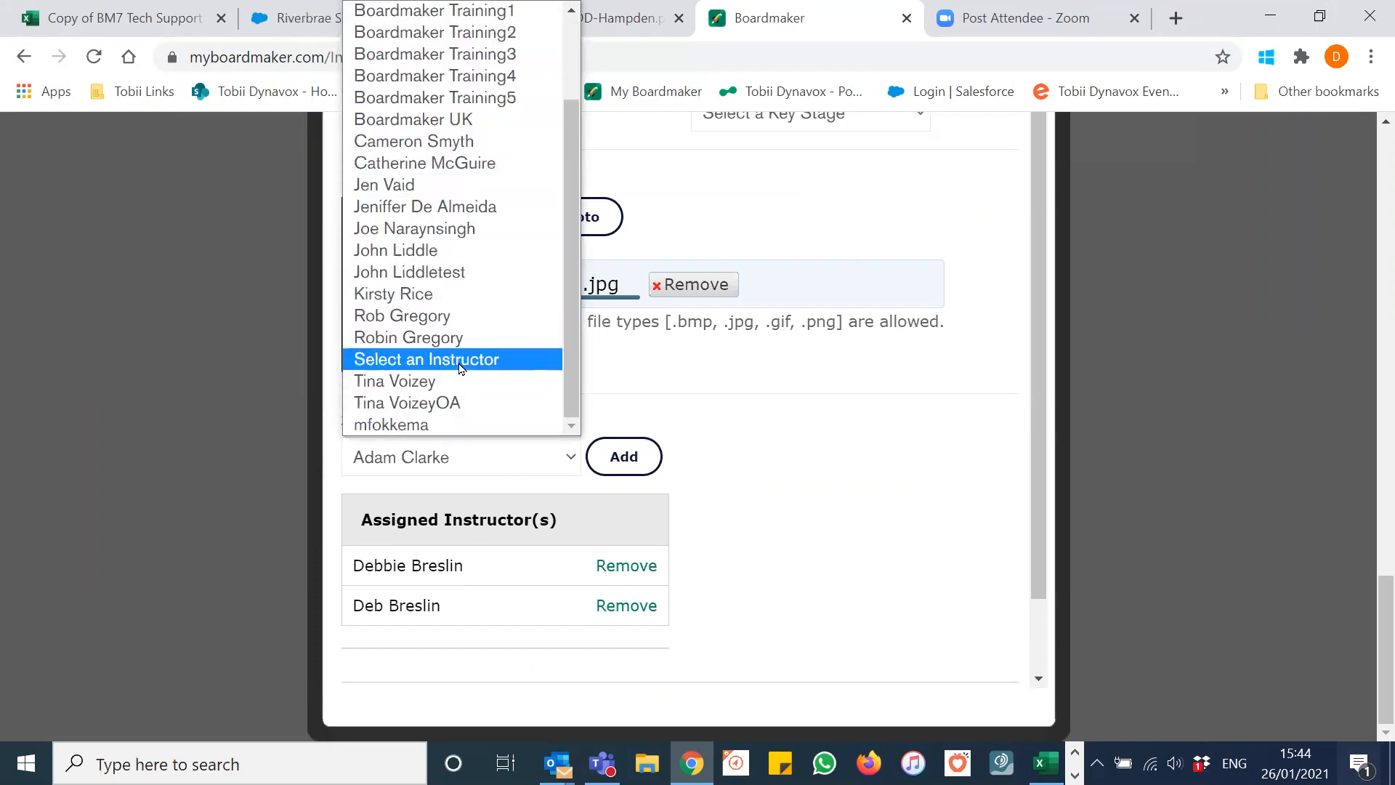
{"action": "left_click", "coordinate": [494, 208]}
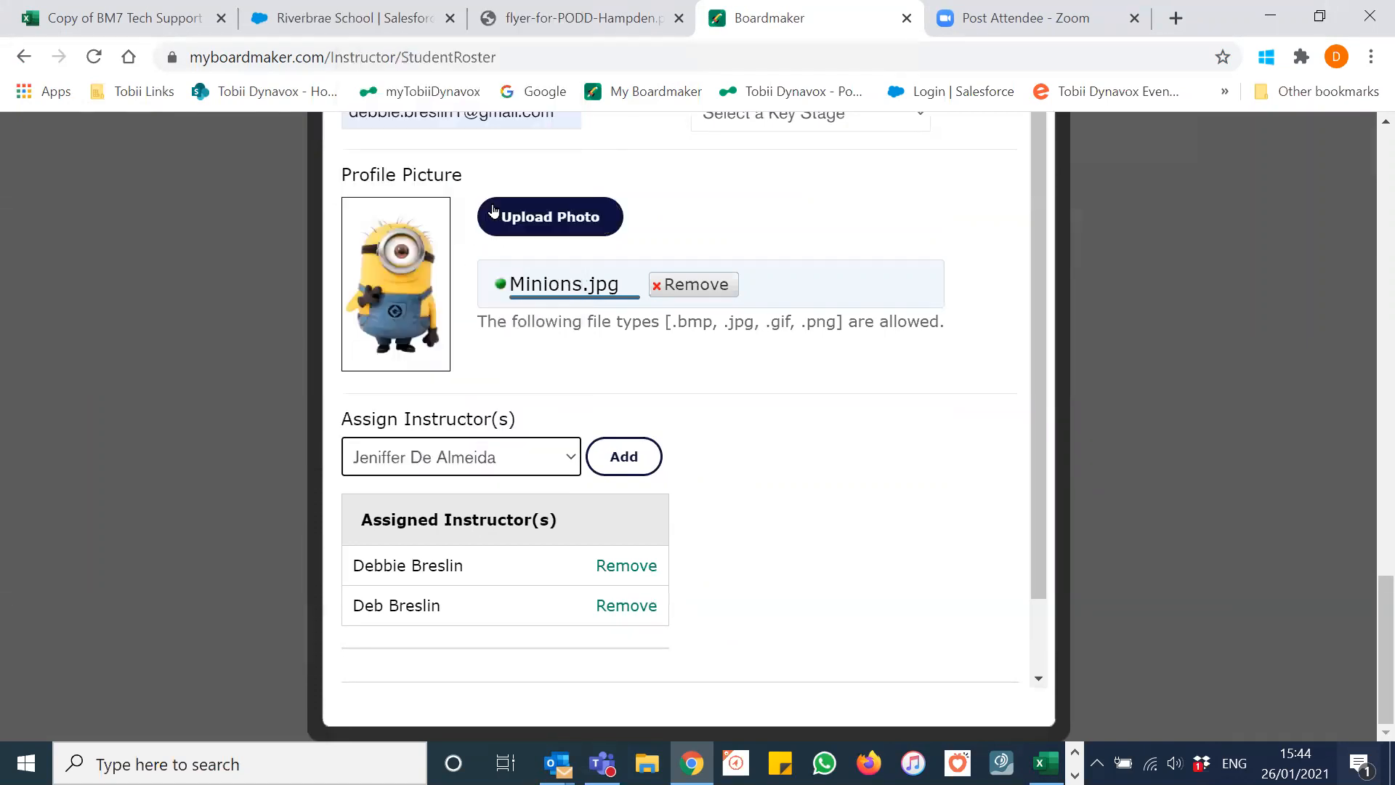
{"action": "left_click", "coordinate": [610, 465]}
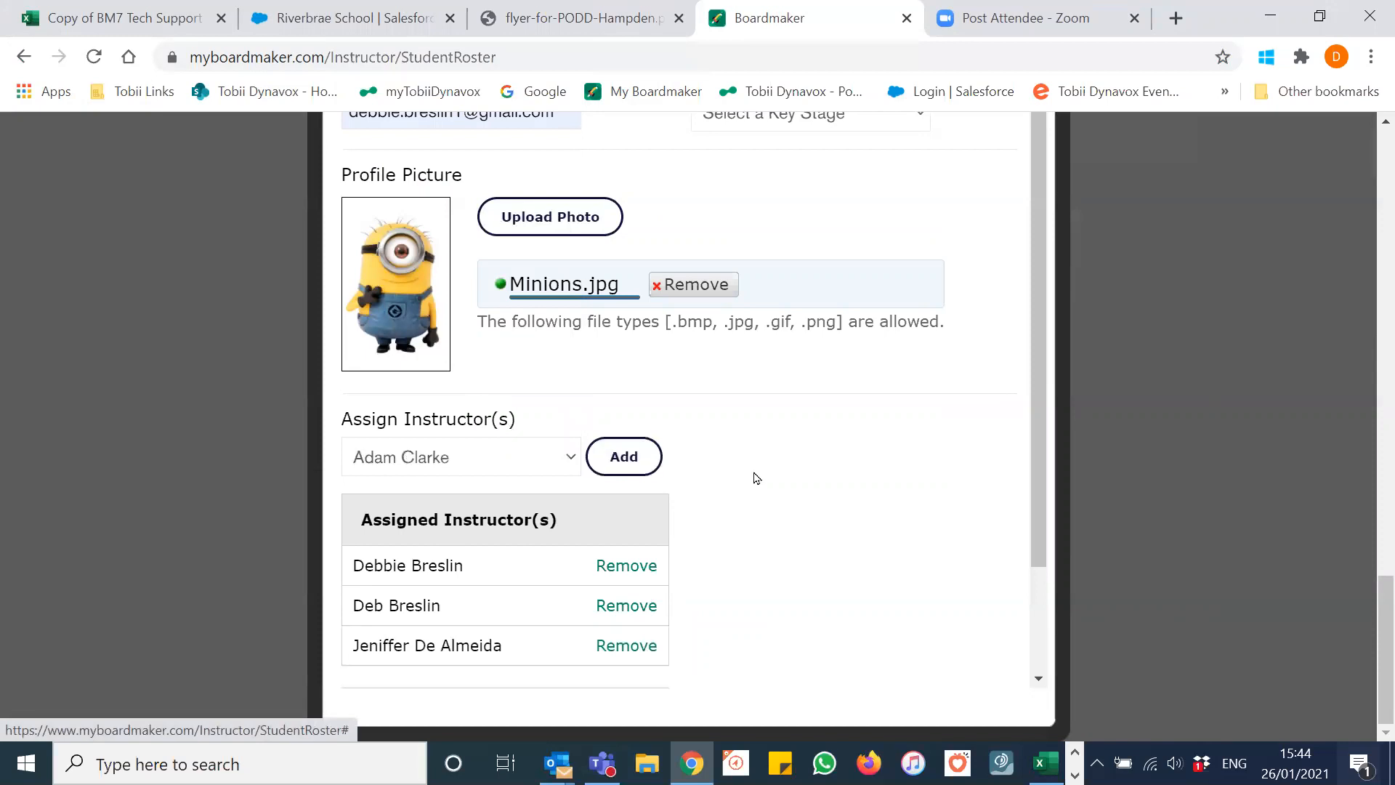
{"action": "scroll", "coordinate": [757, 480], "scroll_direction": "down", "scroll_amount": 2}
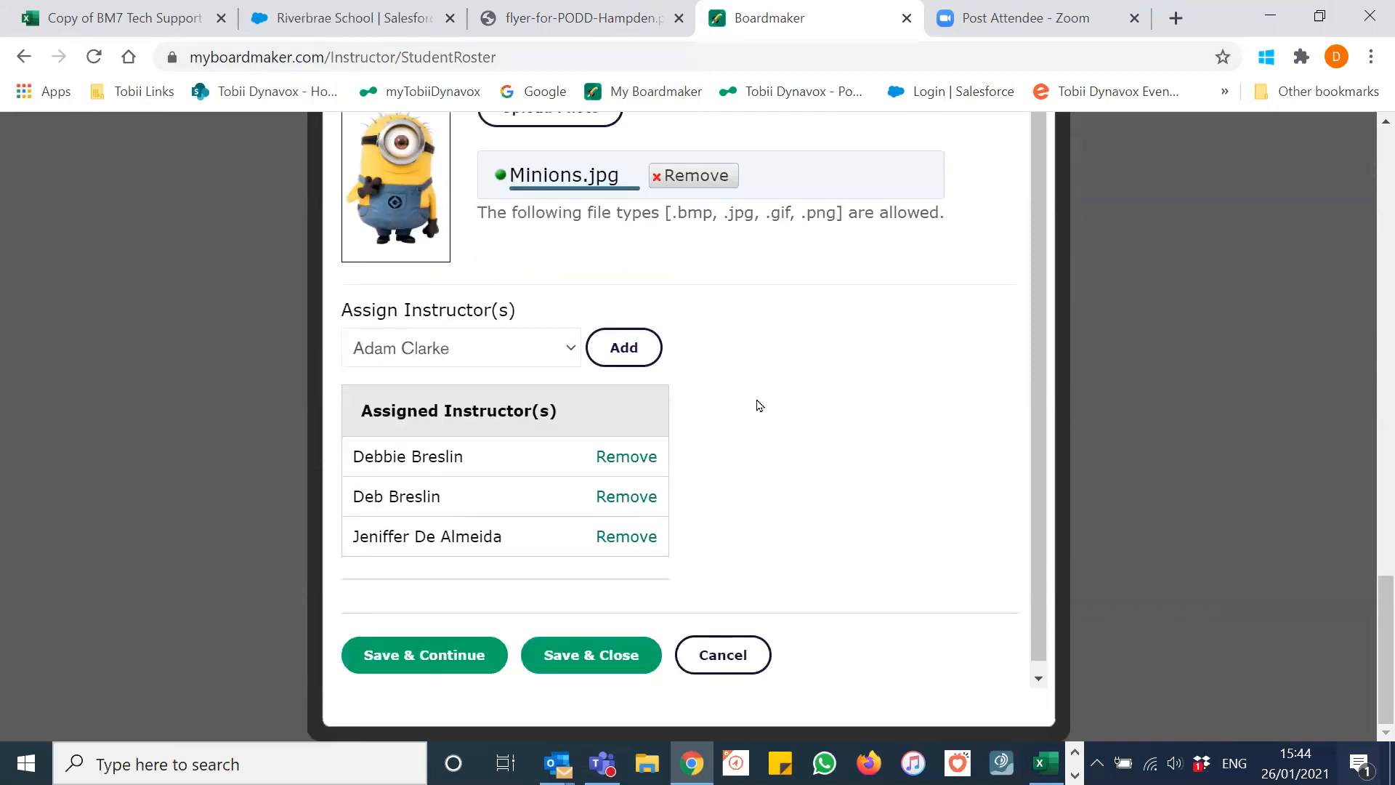
Step: Save and close the student profile, then scroll to Giving Students Access at Home
{"action": "left_click", "coordinate": [595, 643]}
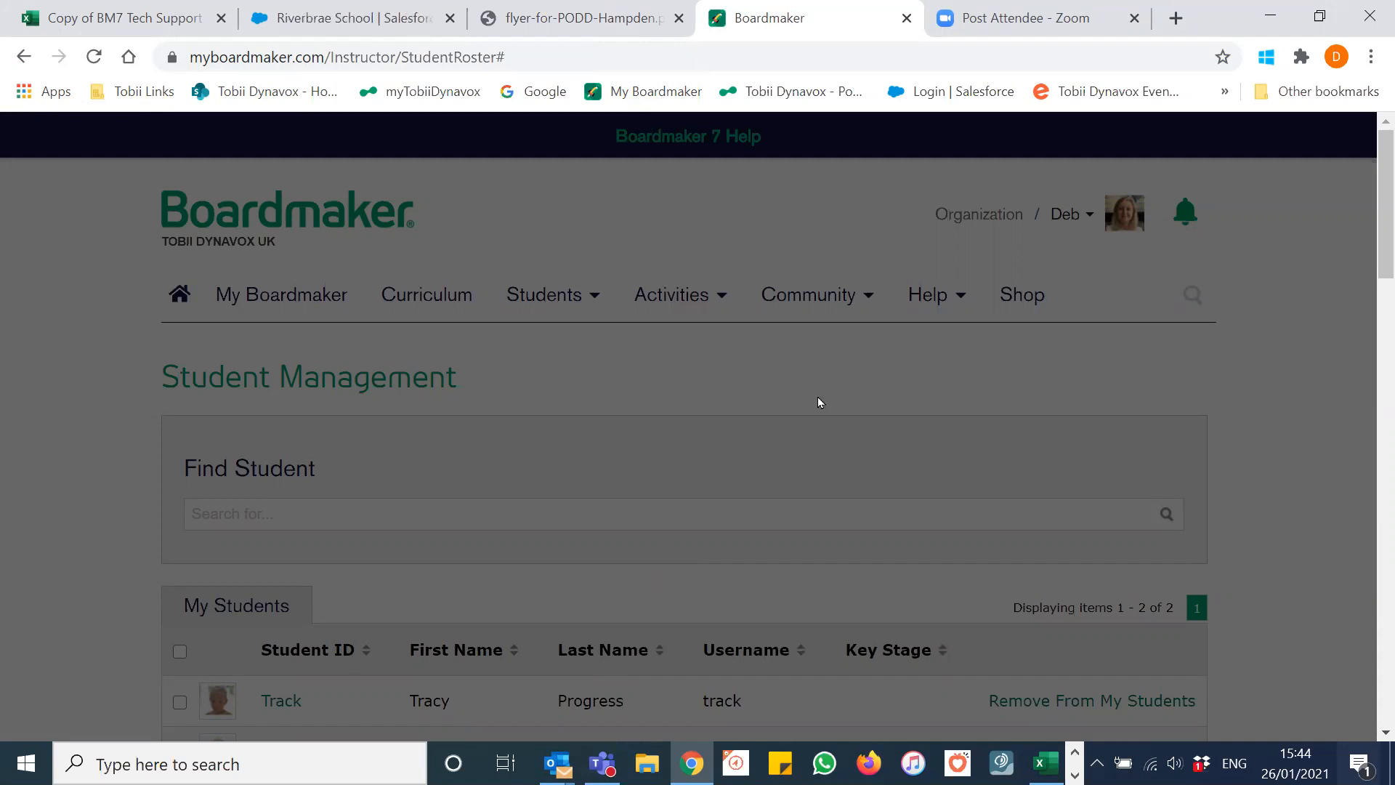
{"action": "scroll", "coordinate": [726, 385], "scroll_direction": "down", "scroll_amount": 2}
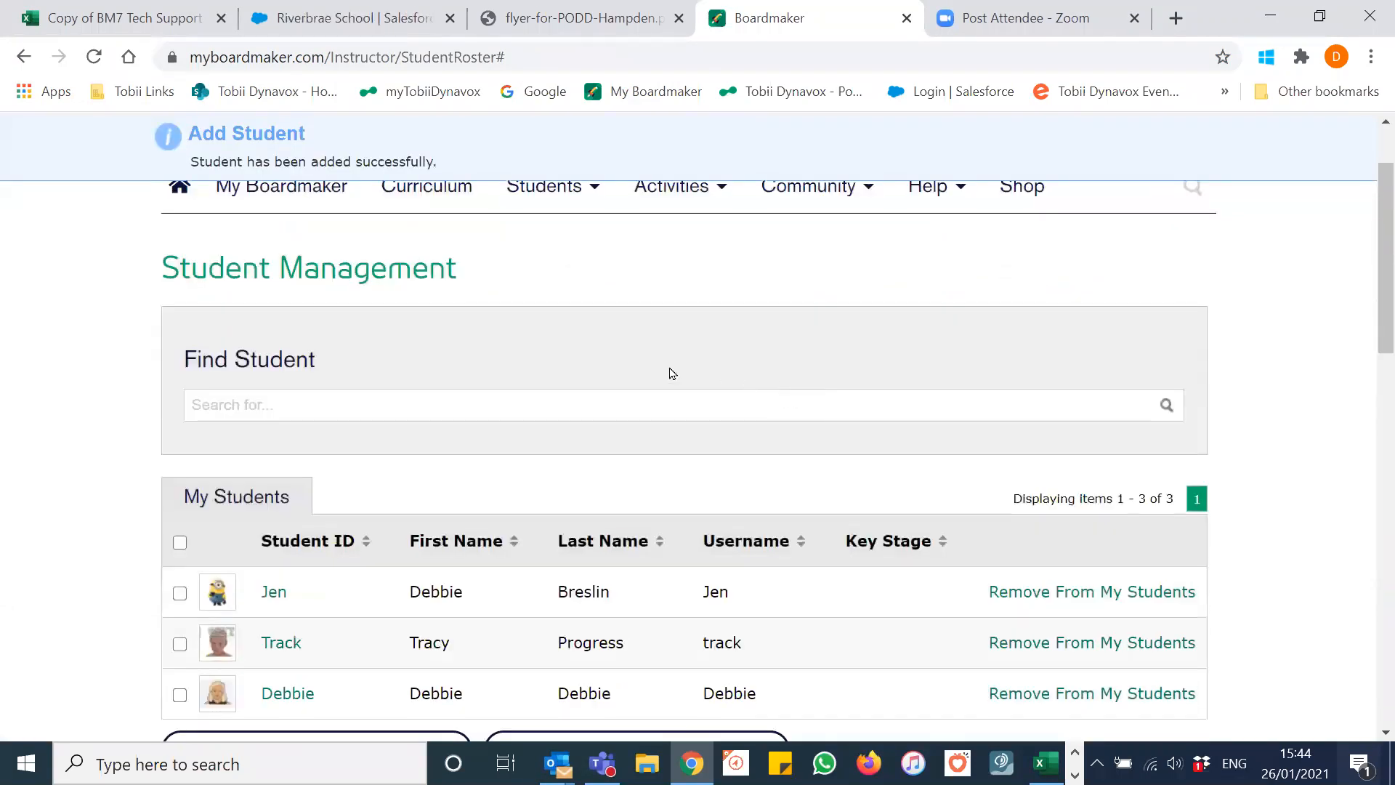
{"action": "scroll", "coordinate": [628, 382], "scroll_direction": "down", "scroll_amount": 2}
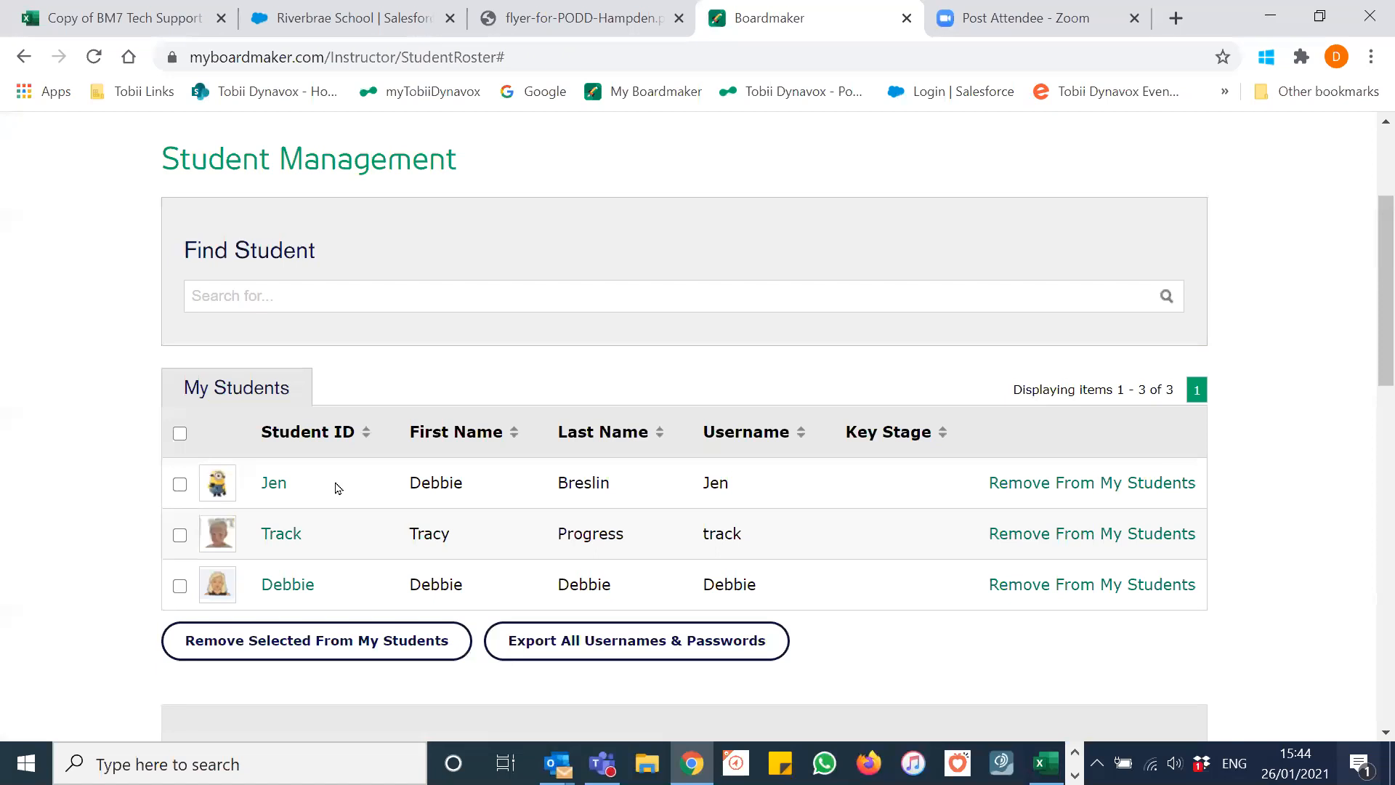
{"action": "scroll", "coordinate": [364, 496], "scroll_direction": "down", "scroll_amount": 6}
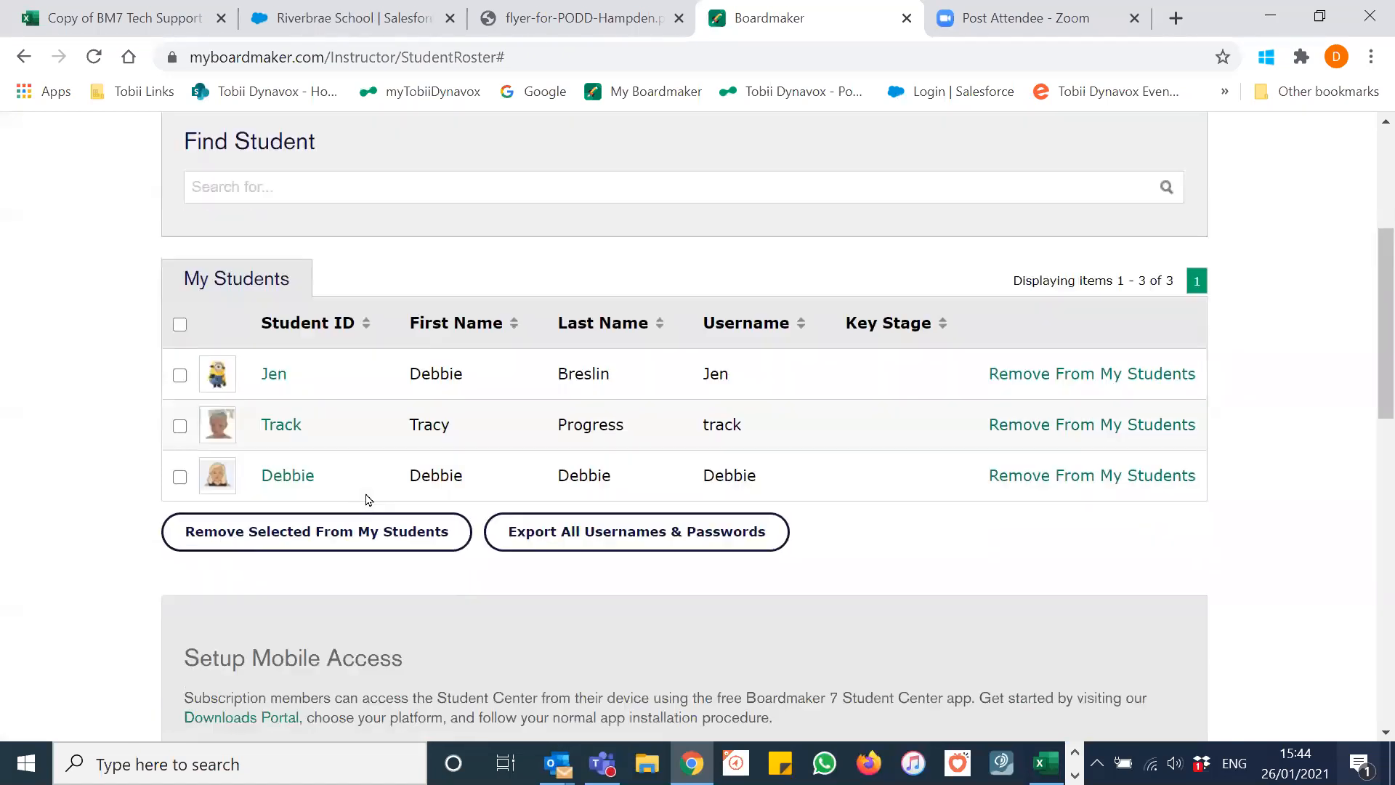
{"action": "scroll", "coordinate": [365, 496], "scroll_direction": "down", "scroll_amount": 3}
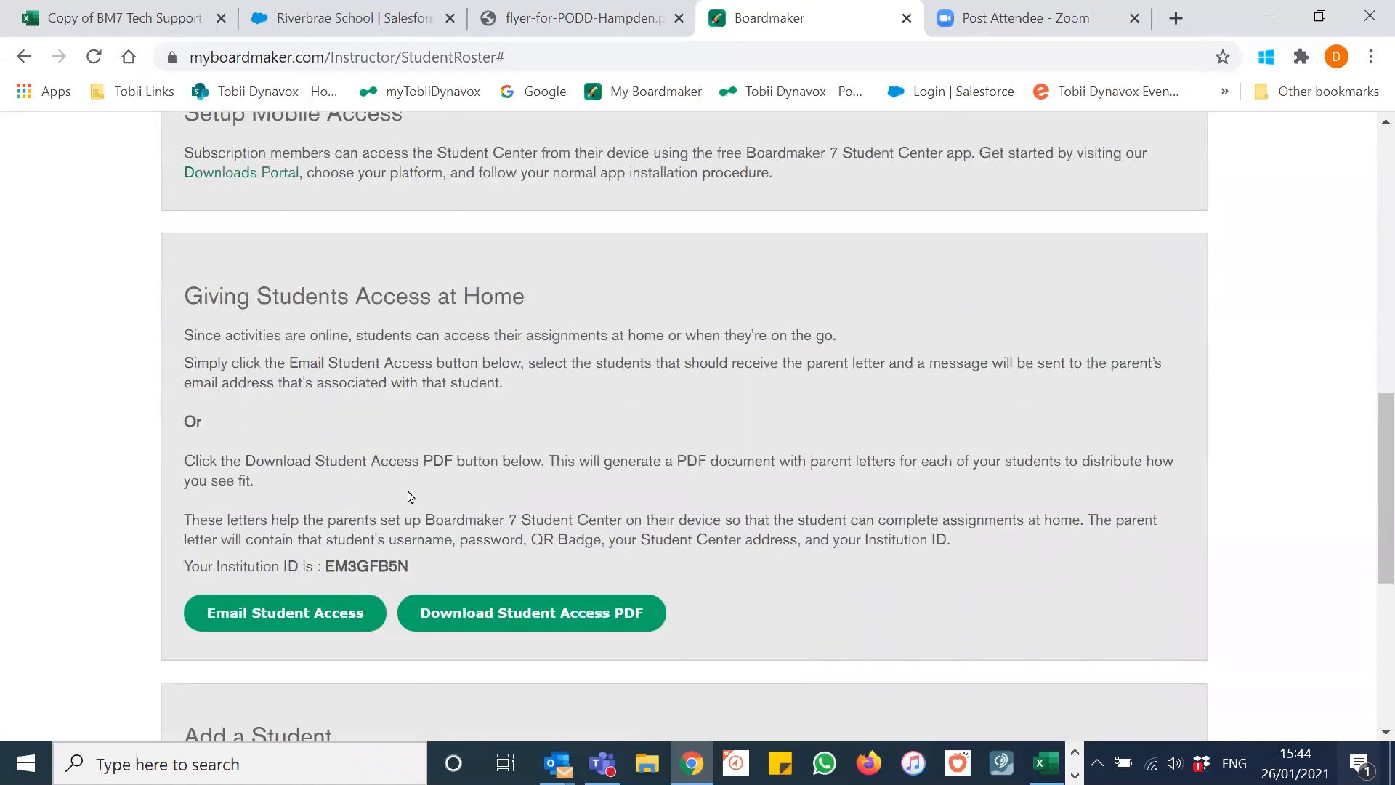
Step: Download the Student Access PDF, open it, and read through each student's login page
{"action": "left_click", "coordinate": [538, 620]}
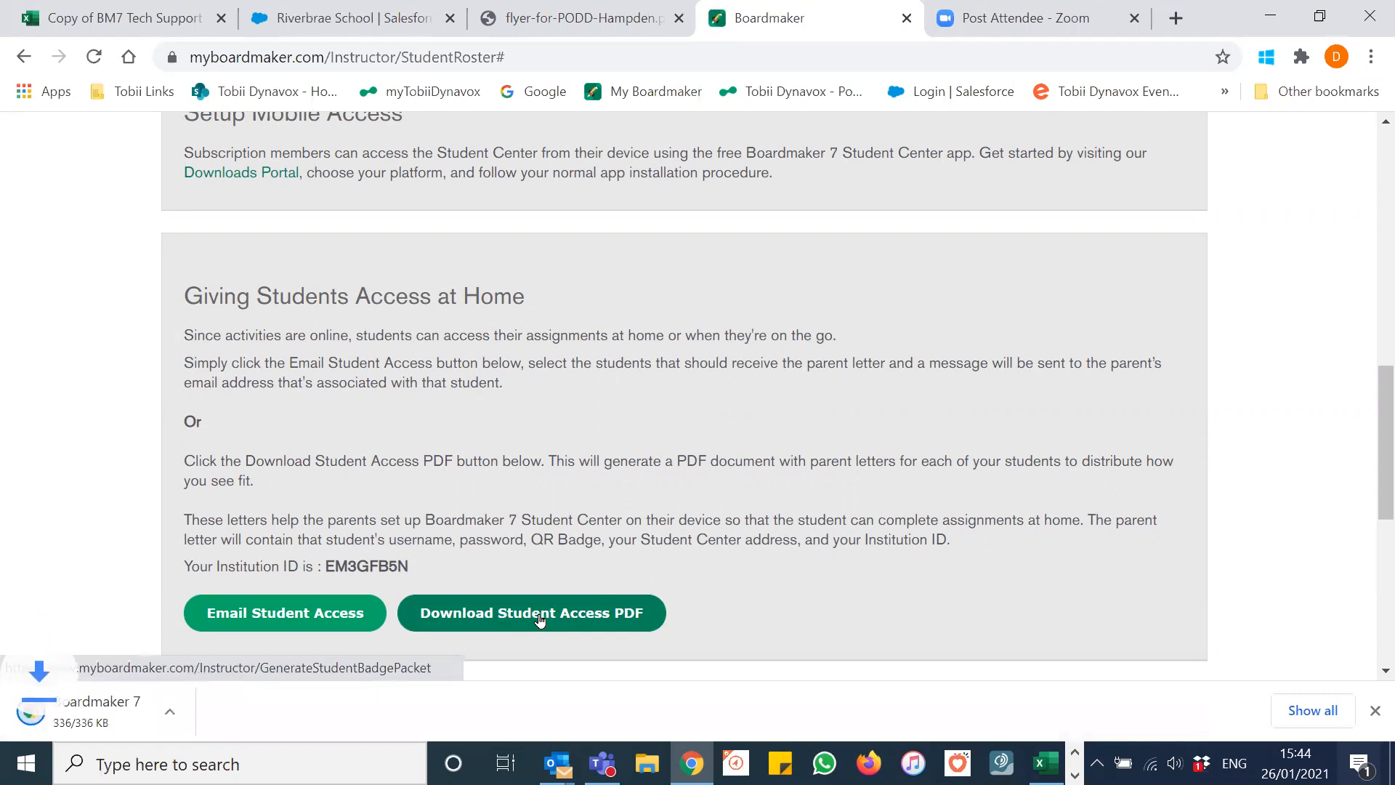
{"action": "left_click", "coordinate": [143, 730]}
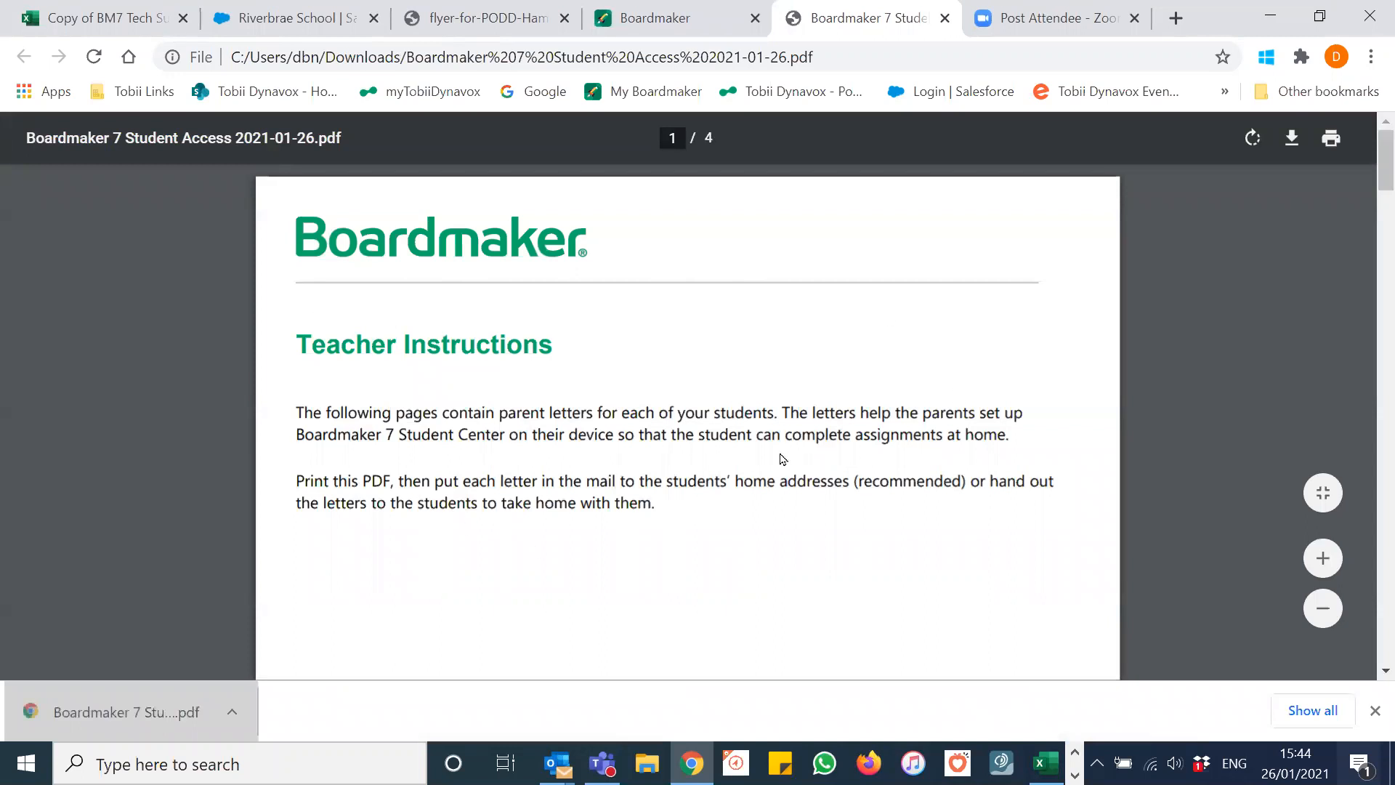
{"action": "scroll", "coordinate": [828, 440], "scroll_direction": "down", "scroll_amount": 9}
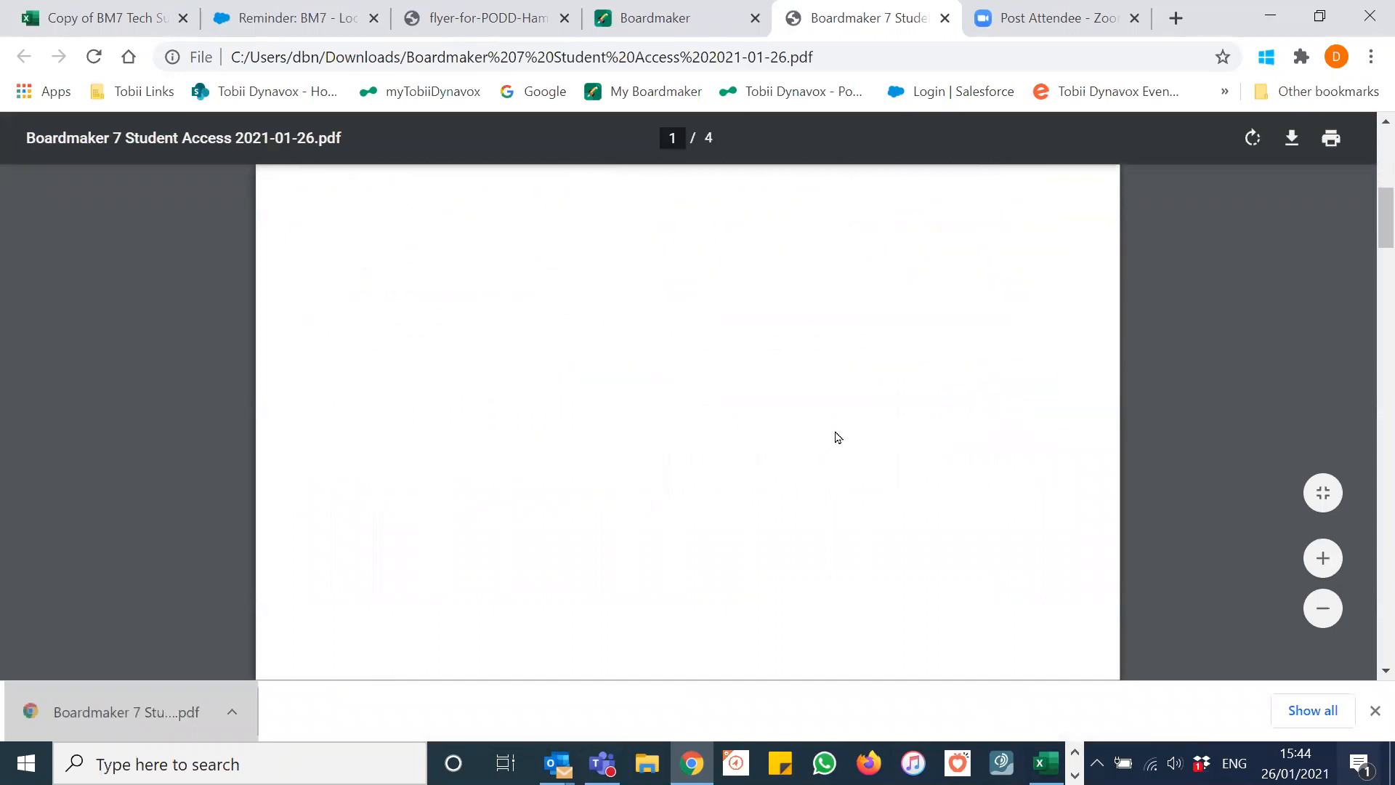
{"action": "scroll", "coordinate": [839, 435], "scroll_direction": "down", "scroll_amount": 9}
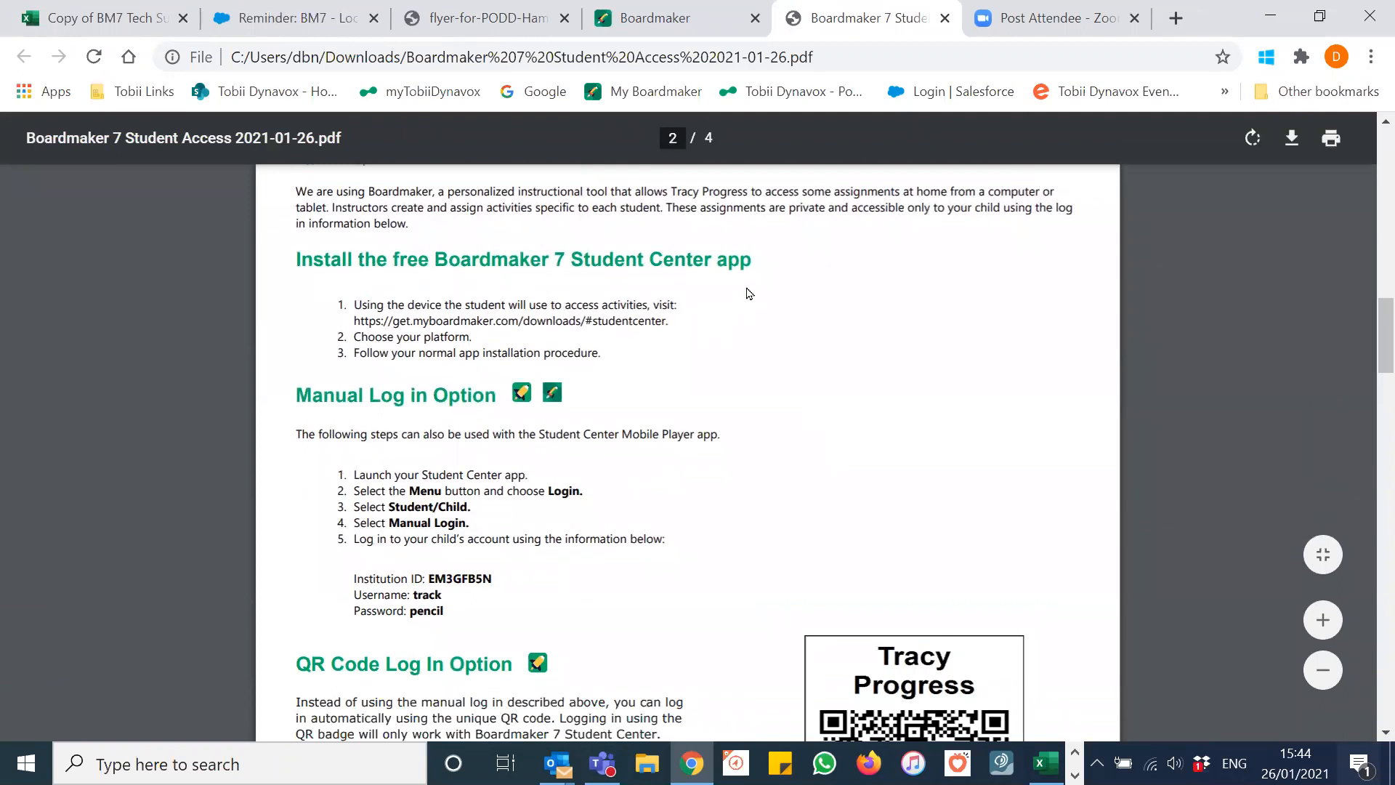
{"action": "scroll", "coordinate": [751, 298], "scroll_direction": "down", "scroll_amount": 3}
{"action": "scroll", "coordinate": [754, 308], "scroll_direction": "down", "scroll_amount": 3}
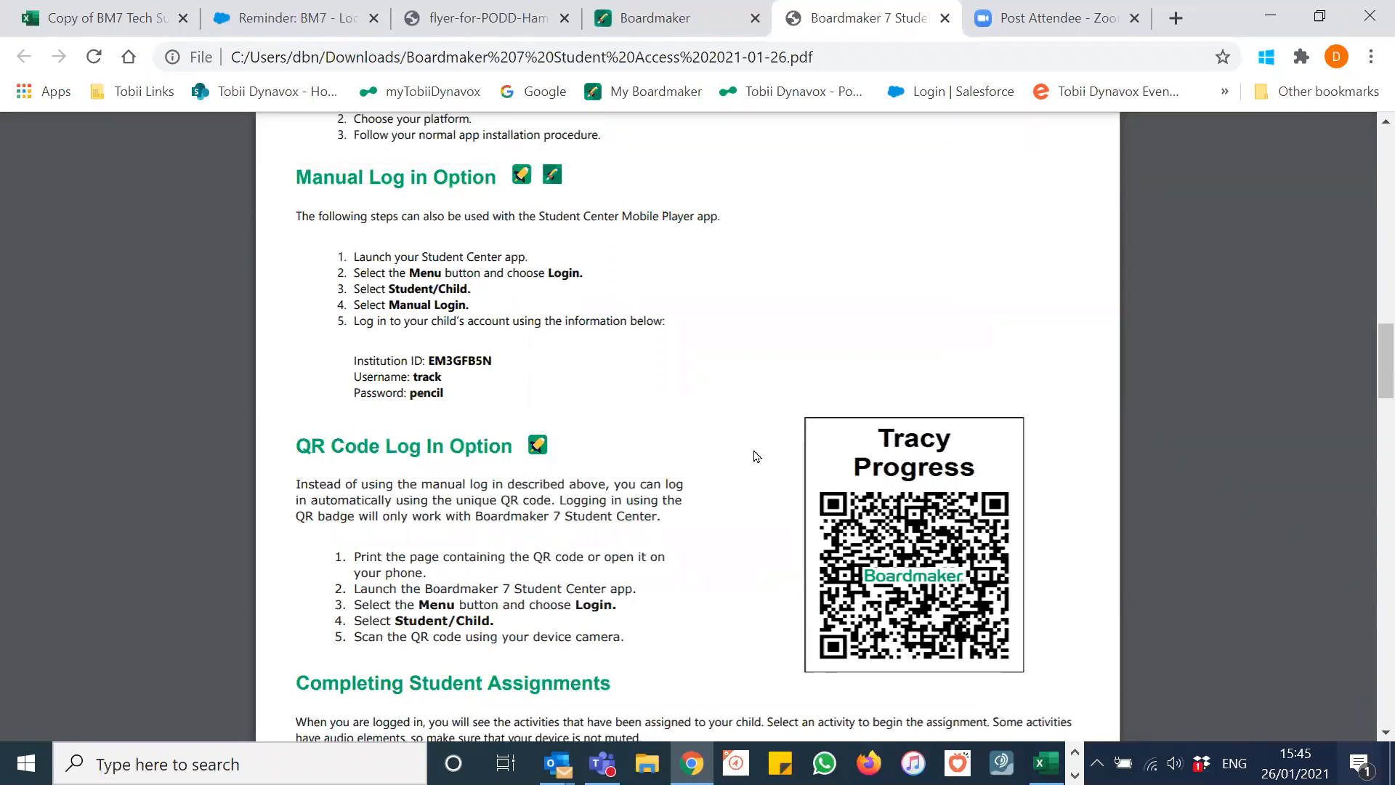
{"action": "scroll", "coordinate": [756, 456], "scroll_direction": "down", "scroll_amount": 8}
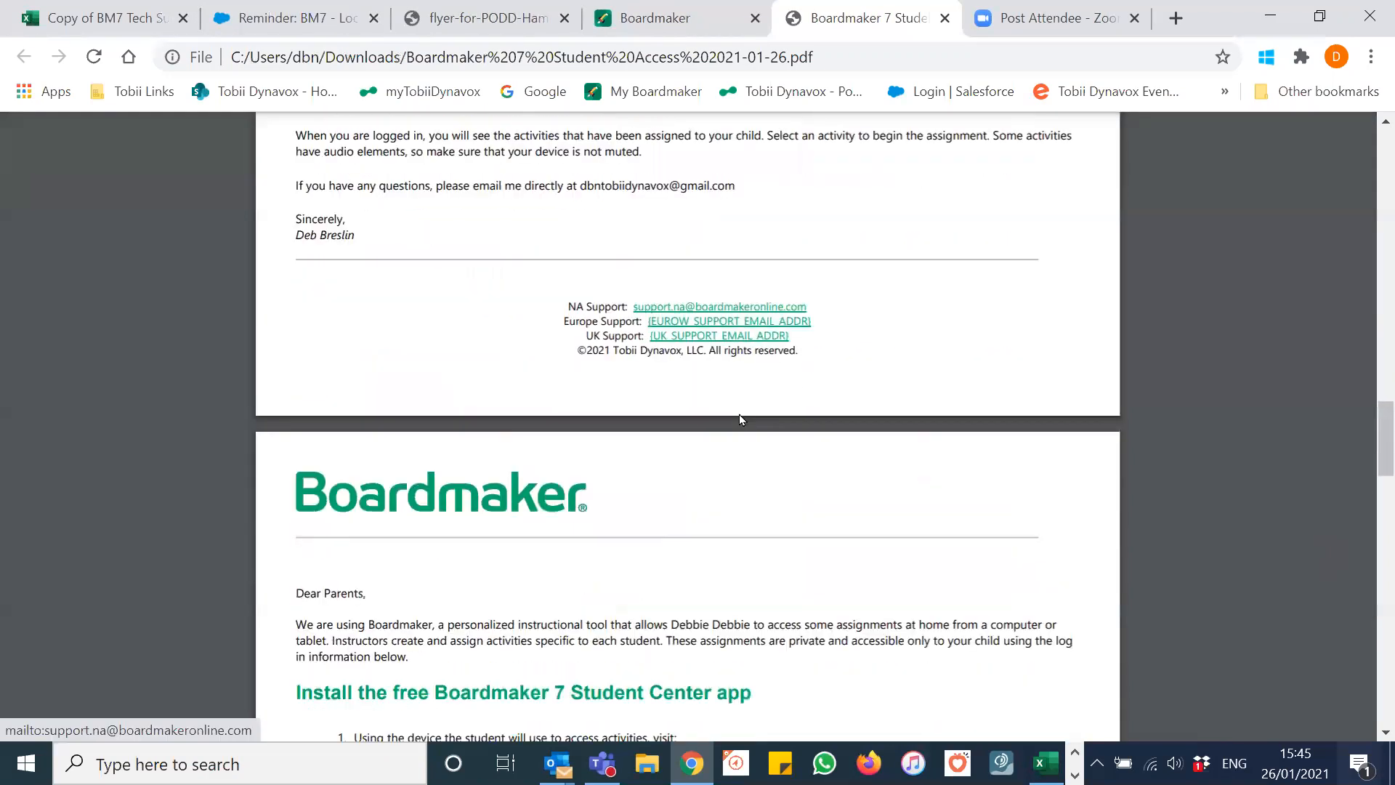
{"action": "scroll", "coordinate": [740, 418], "scroll_direction": "down", "scroll_amount": 8}
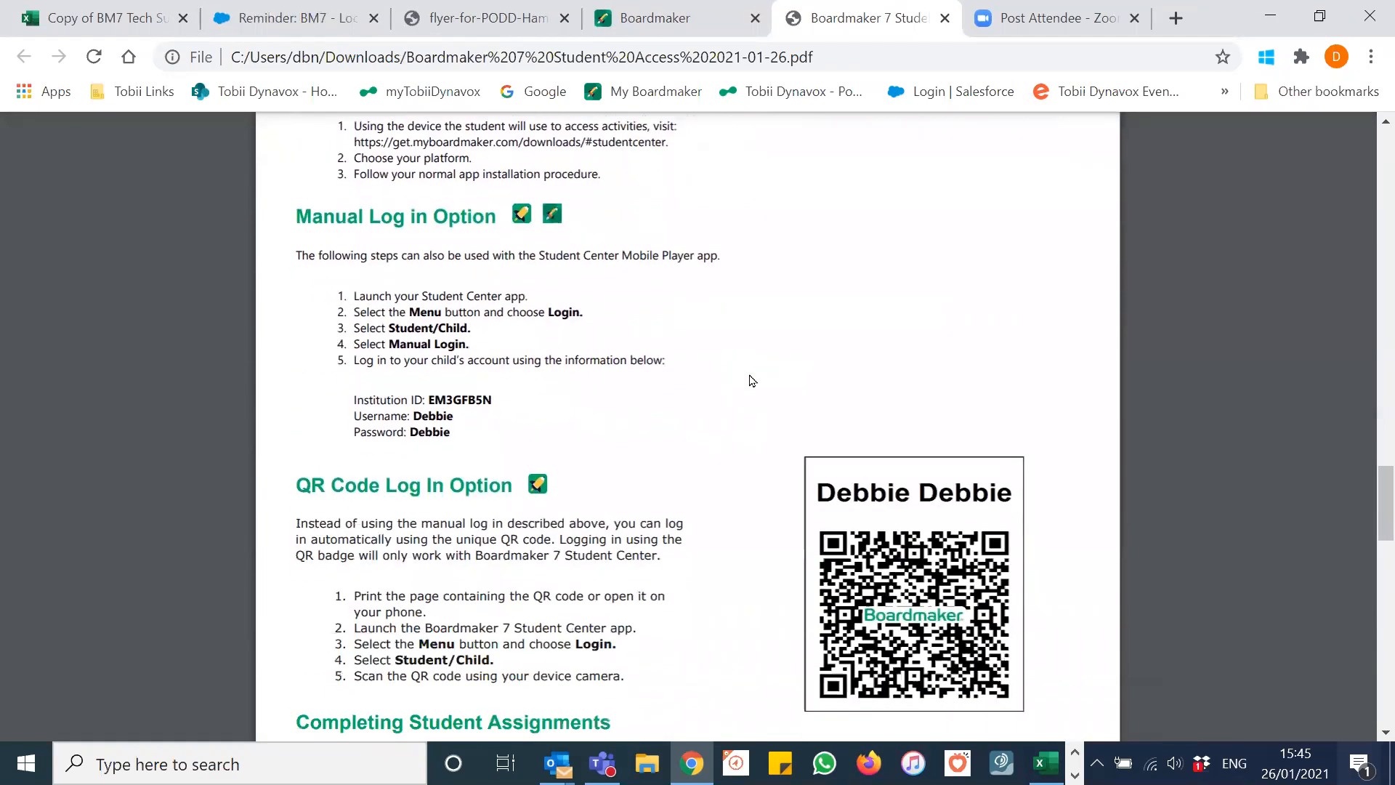
{"action": "scroll", "coordinate": [729, 276], "scroll_direction": "down", "scroll_amount": 6}
{"action": "scroll", "coordinate": [729, 276], "scroll_direction": "down", "scroll_amount": 15}
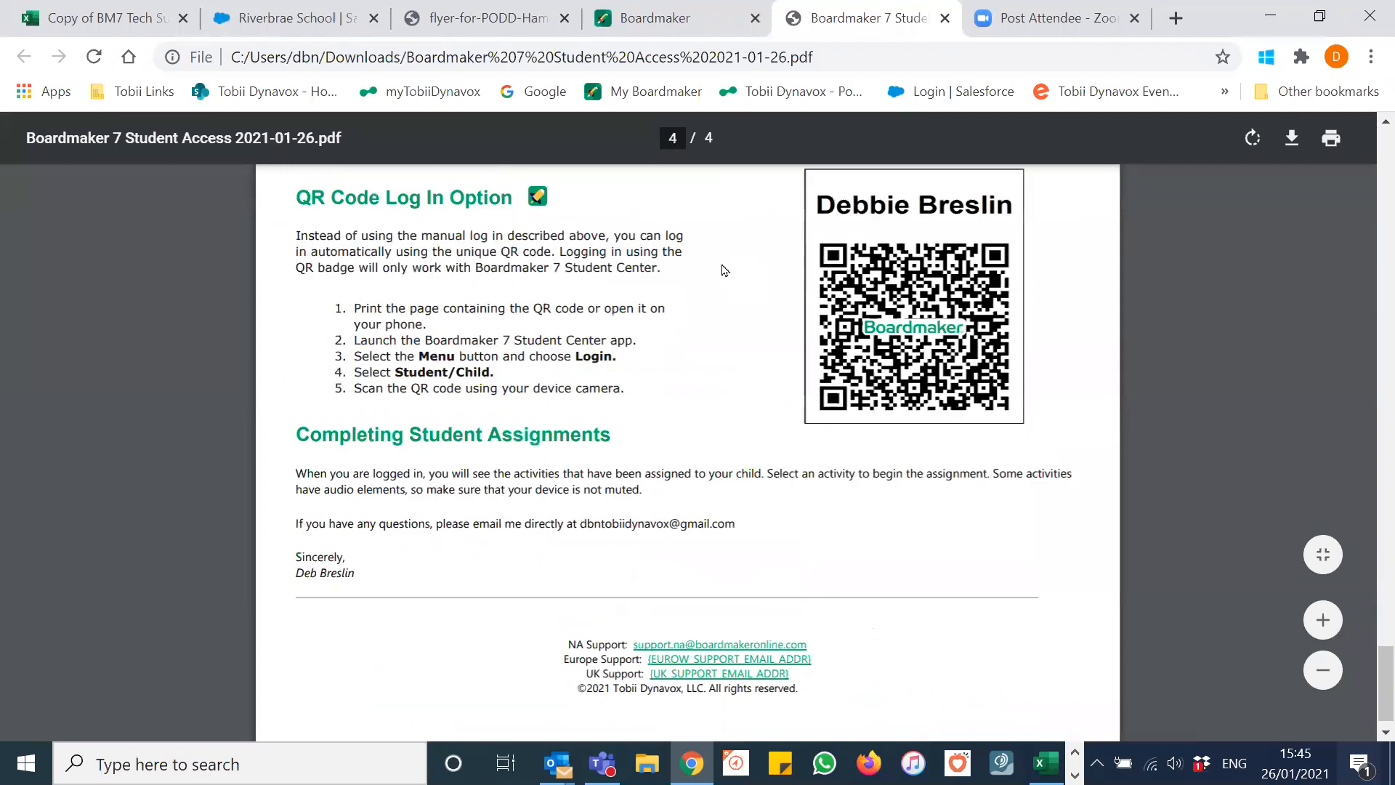
Step: Scroll back to the top of the parent letter and close the PDF tab
{"action": "scroll", "coordinate": [744, 296], "scroll_direction": "up", "scroll_amount": 2}
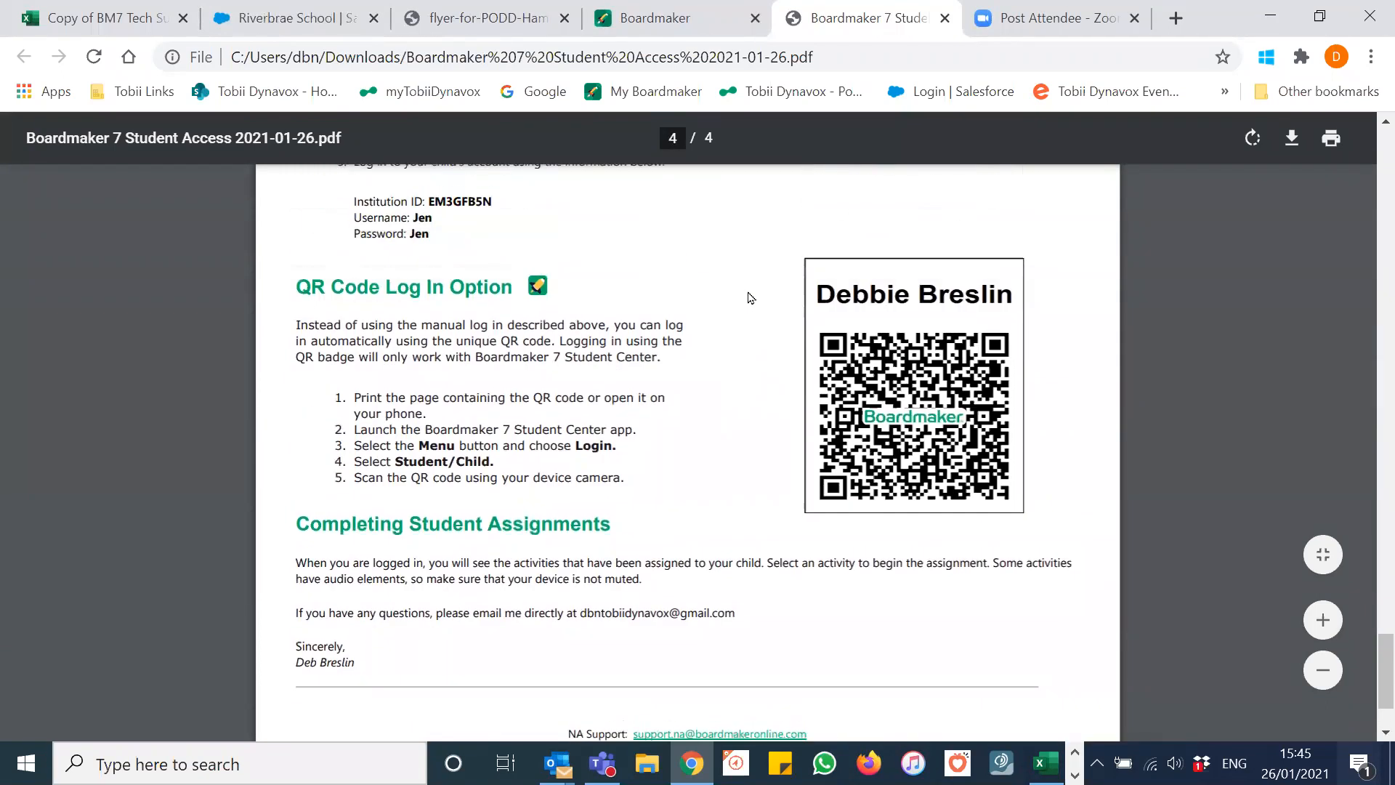
{"action": "scroll", "coordinate": [751, 297], "scroll_direction": "up", "scroll_amount": 14}
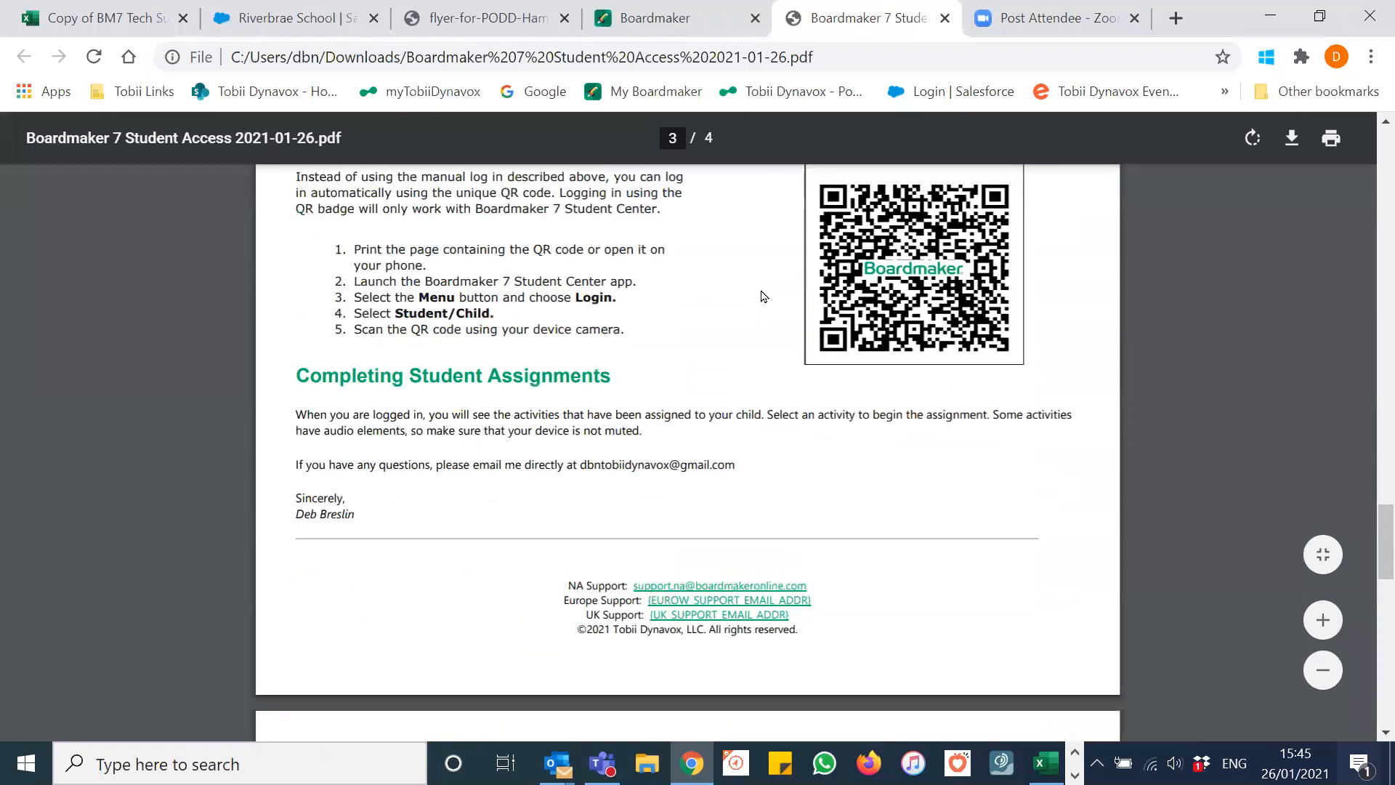
{"action": "scroll", "coordinate": [763, 296], "scroll_direction": "up", "scroll_amount": 3}
{"action": "scroll", "coordinate": [766, 294], "scroll_direction": "up", "scroll_amount": 12}
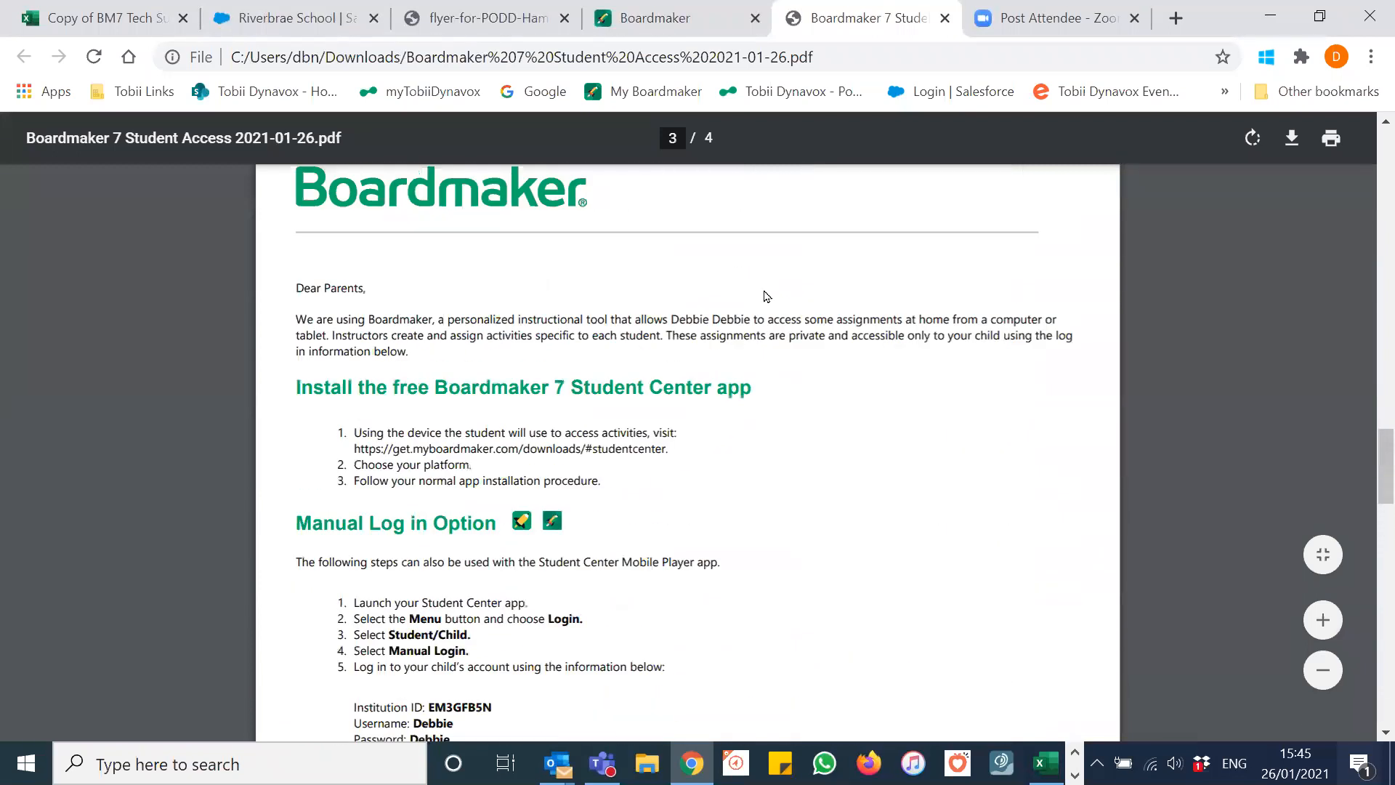
{"action": "scroll", "coordinate": [769, 303], "scroll_direction": "up", "scroll_amount": 3}
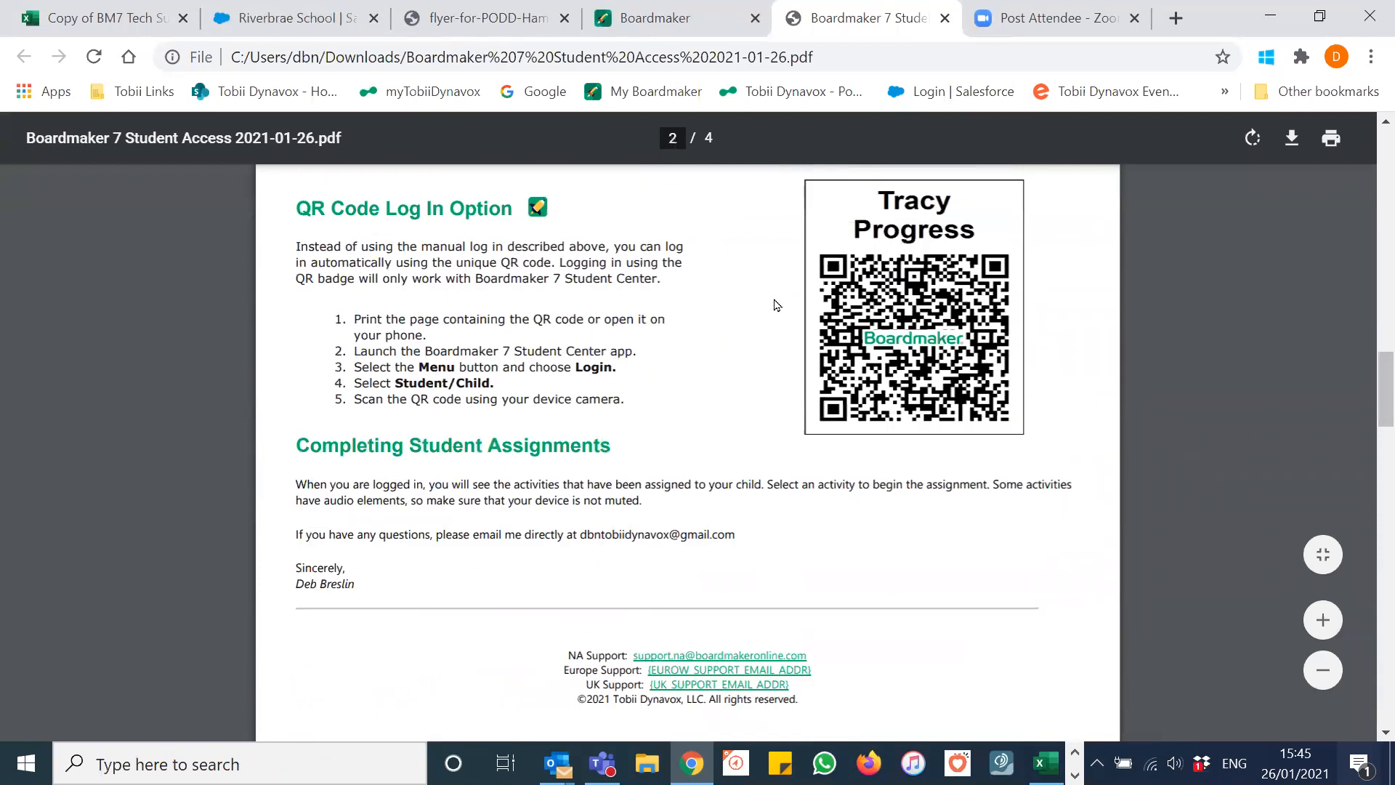
{"action": "scroll", "coordinate": [795, 281], "scroll_direction": "up", "scroll_amount": 3}
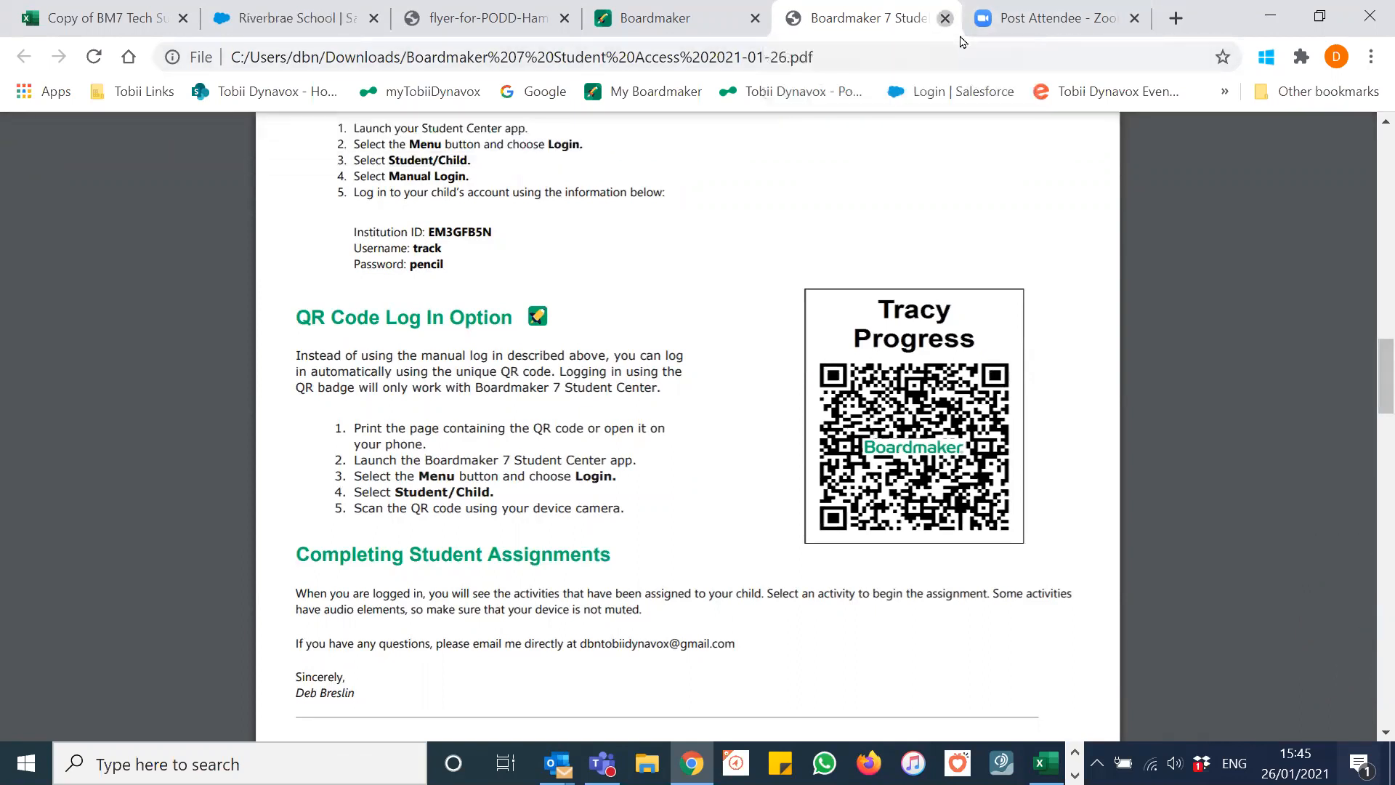
{"action": "left_click", "coordinate": [945, 18]}
Step: Return to the My Activities page and scroll down to the 19 saved activities
{"action": "scroll", "coordinate": [694, 236], "scroll_direction": "up", "scroll_amount": 10}
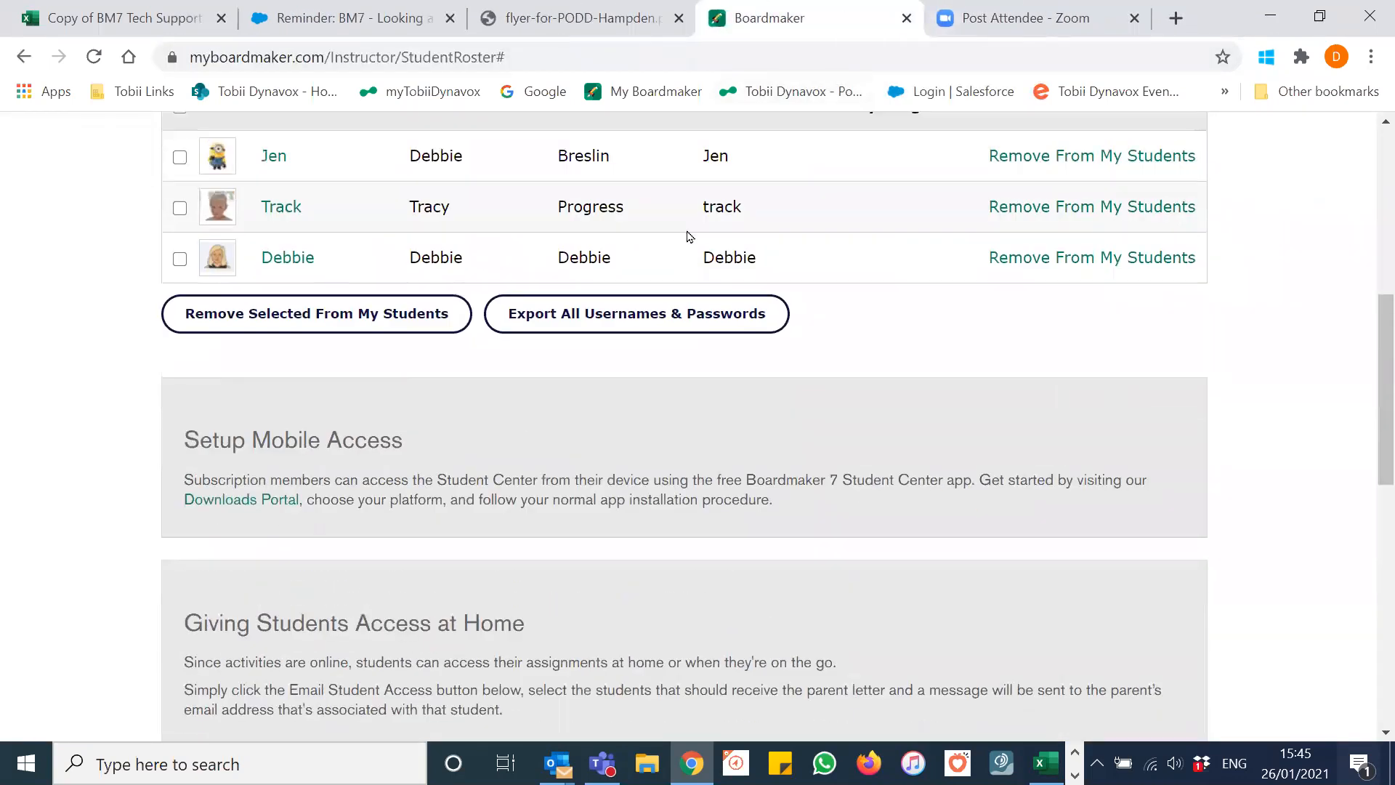
{"action": "scroll", "coordinate": [694, 236], "scroll_direction": "up", "scroll_amount": 2}
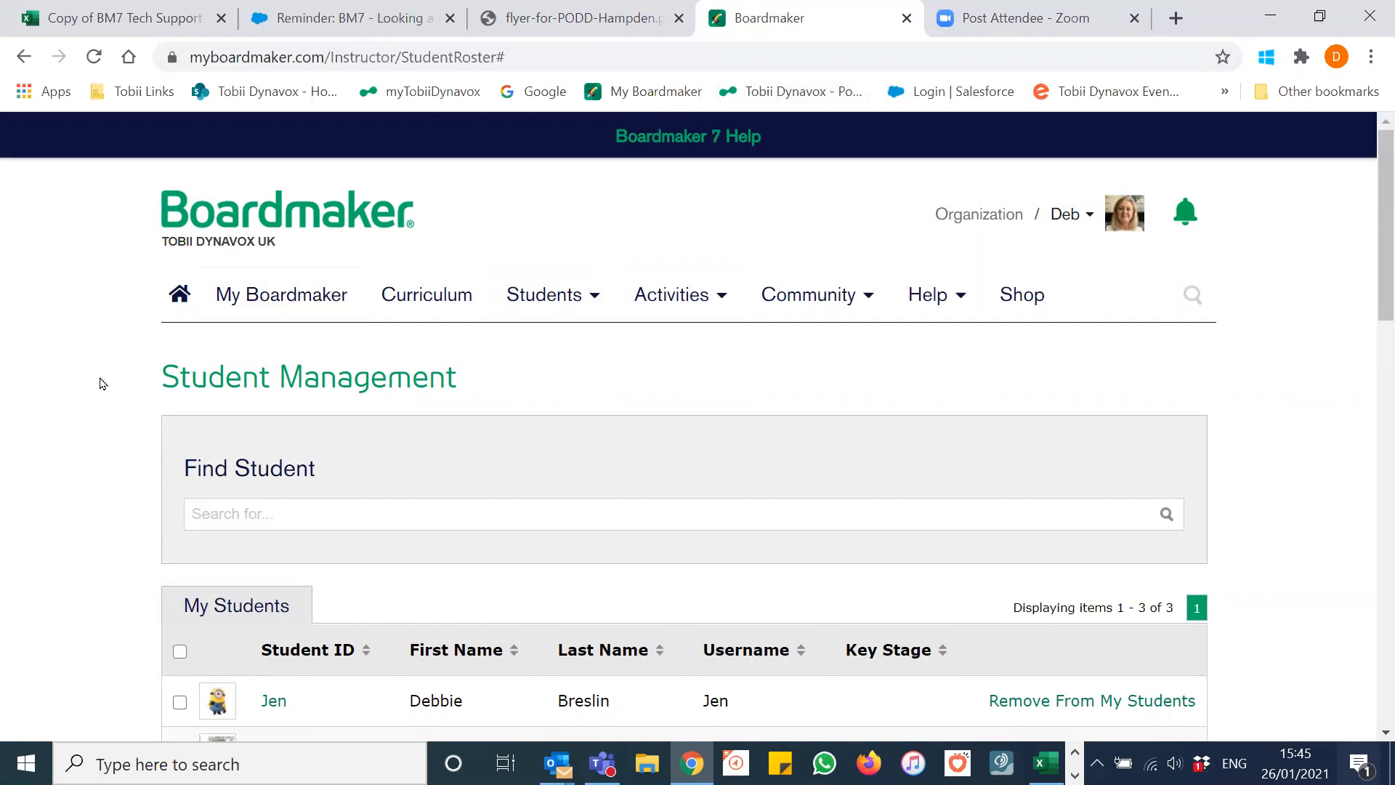
{"action": "left_click", "coordinate": [293, 302]}
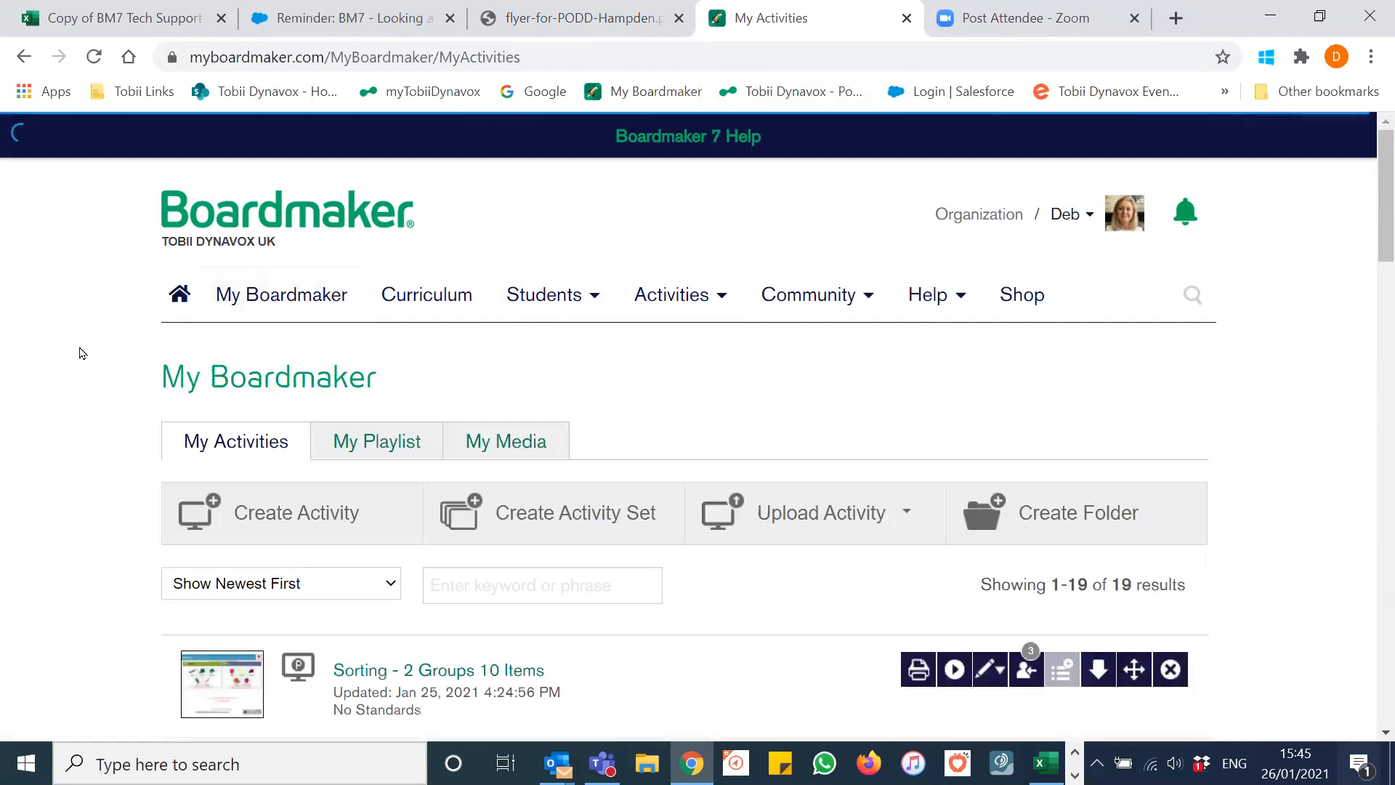
{"action": "scroll", "coordinate": [80, 352], "scroll_direction": "down", "scroll_amount": 3}
{"action": "scroll", "coordinate": [80, 353], "scroll_direction": "down", "scroll_amount": 2}
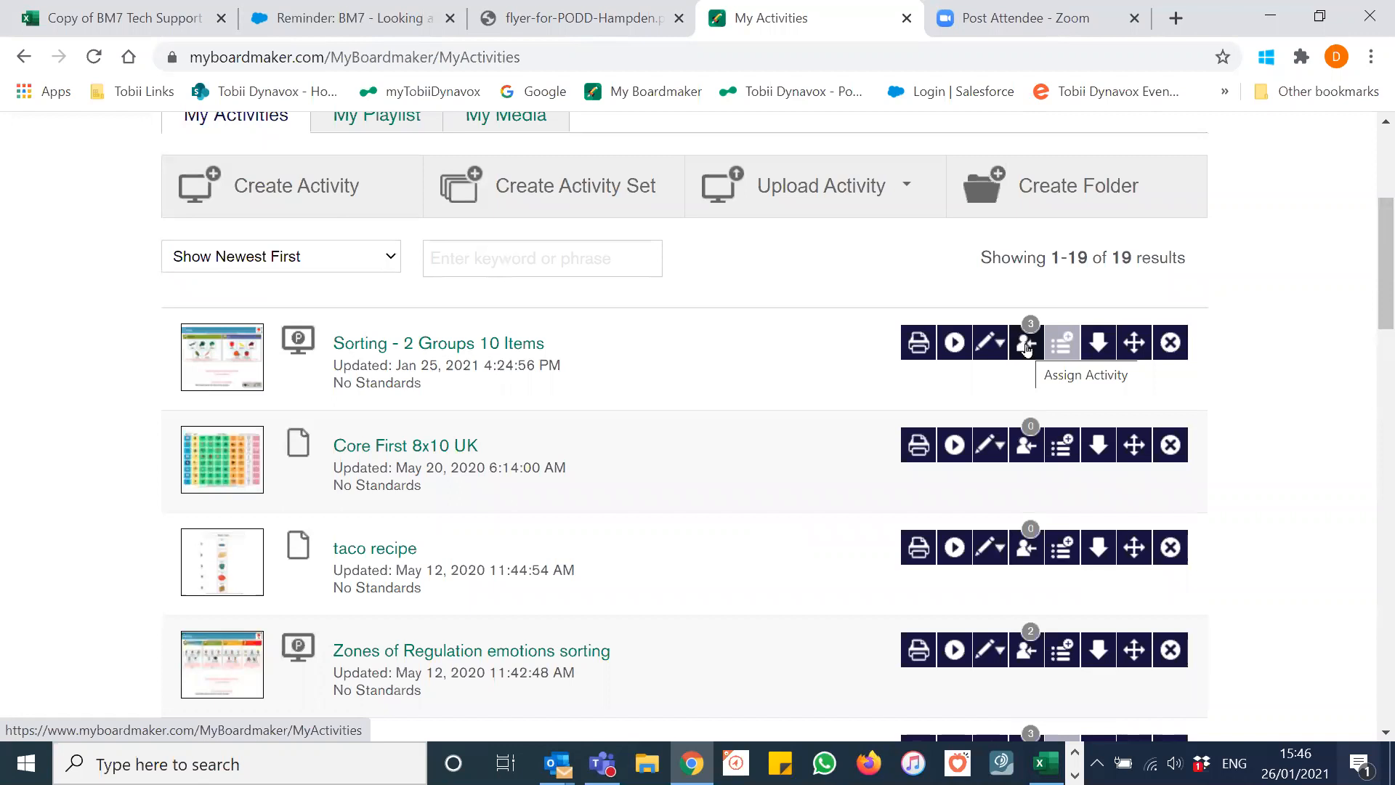
Step: Assign Sorting - 2 Groups 10 Items and Castle labels to the third student
{"action": "left_click", "coordinate": [1025, 346]}
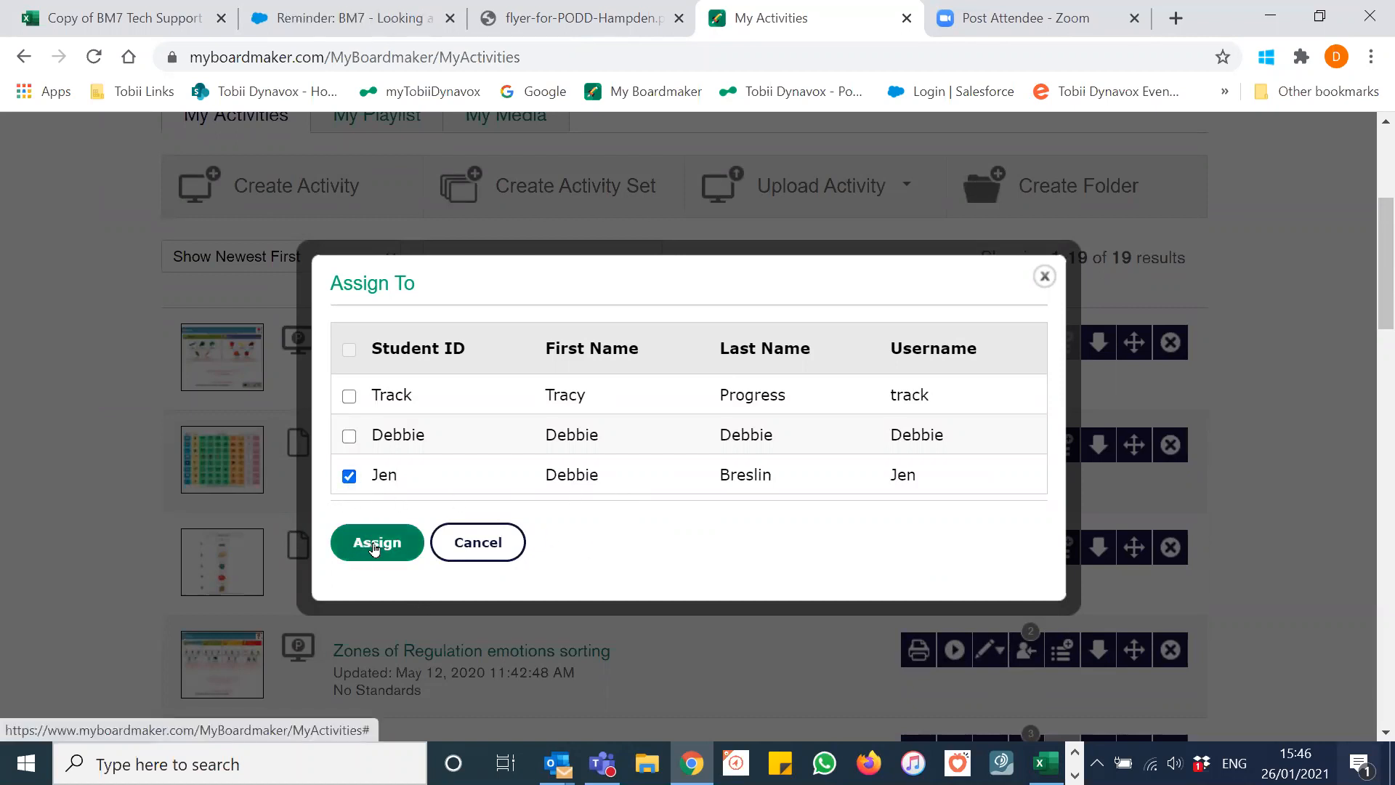
{"action": "left_click", "coordinate": [375, 549]}
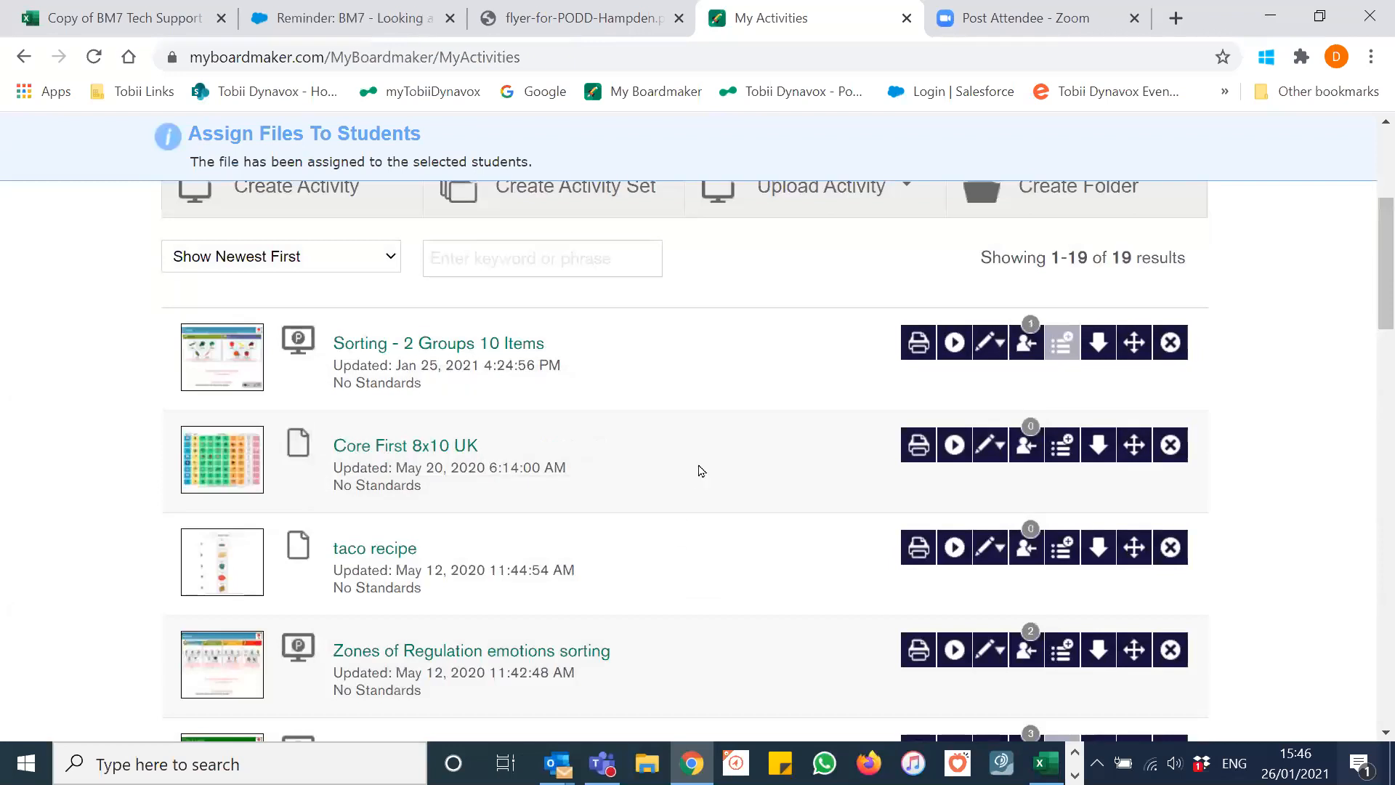
{"action": "scroll", "coordinate": [701, 470], "scroll_direction": "down", "scroll_amount": 5}
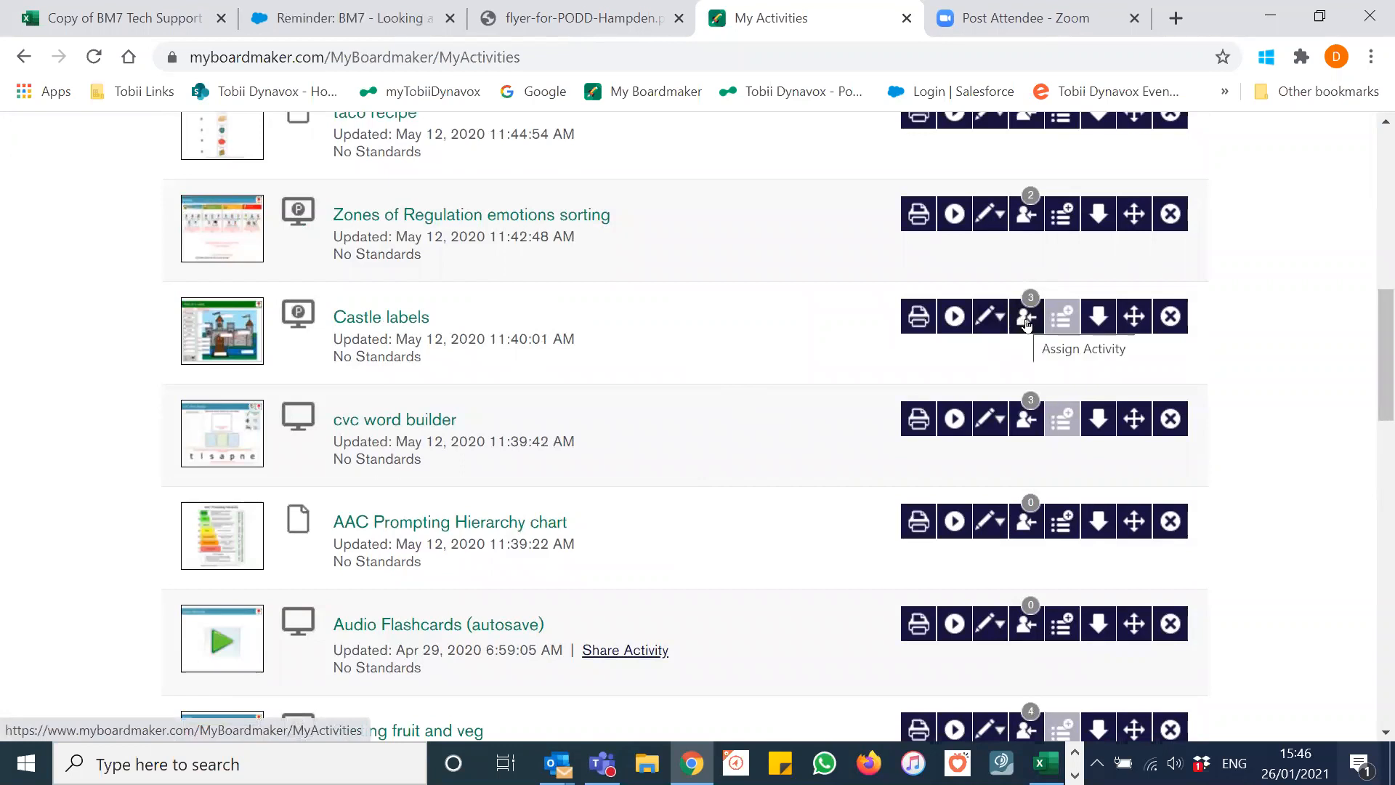
{"action": "left_click", "coordinate": [1026, 320]}
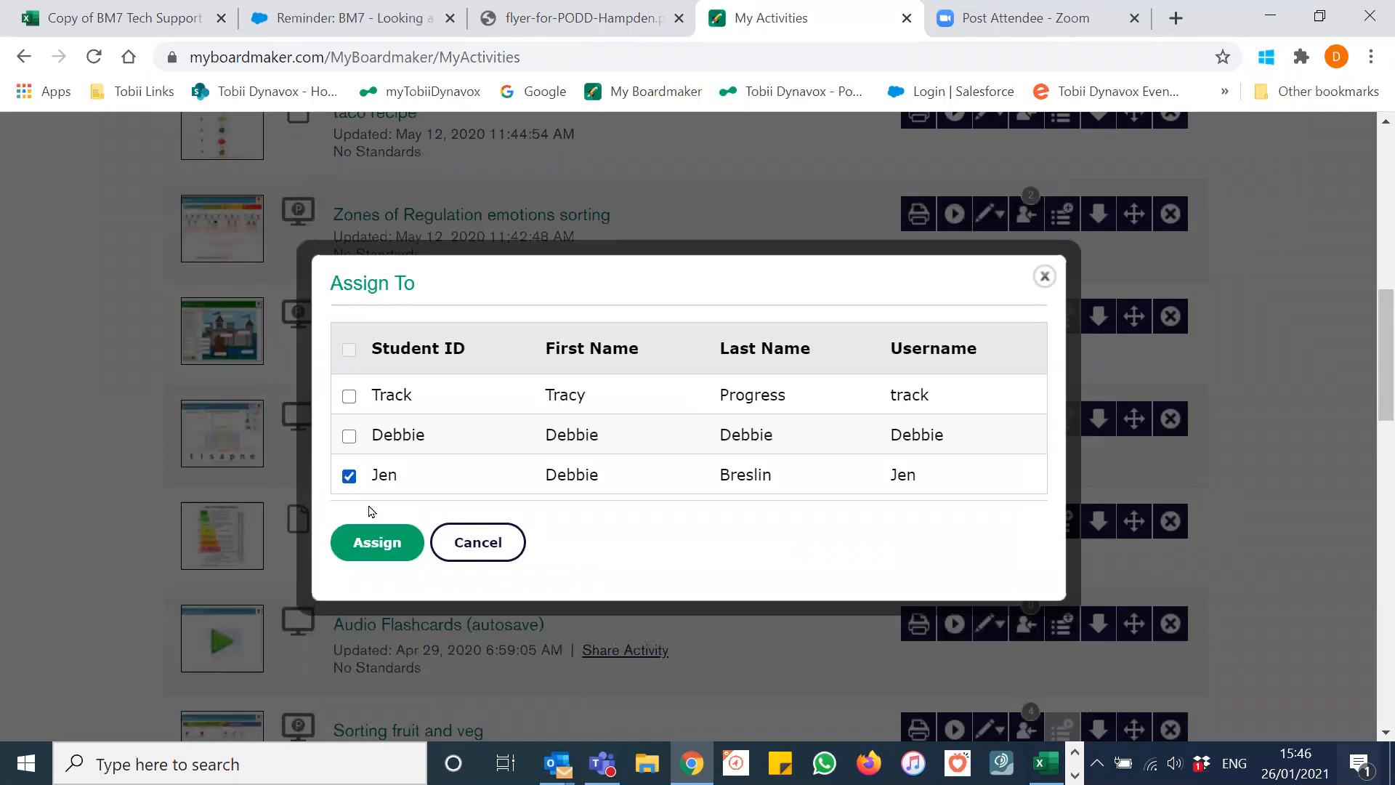
{"action": "left_click", "coordinate": [369, 542]}
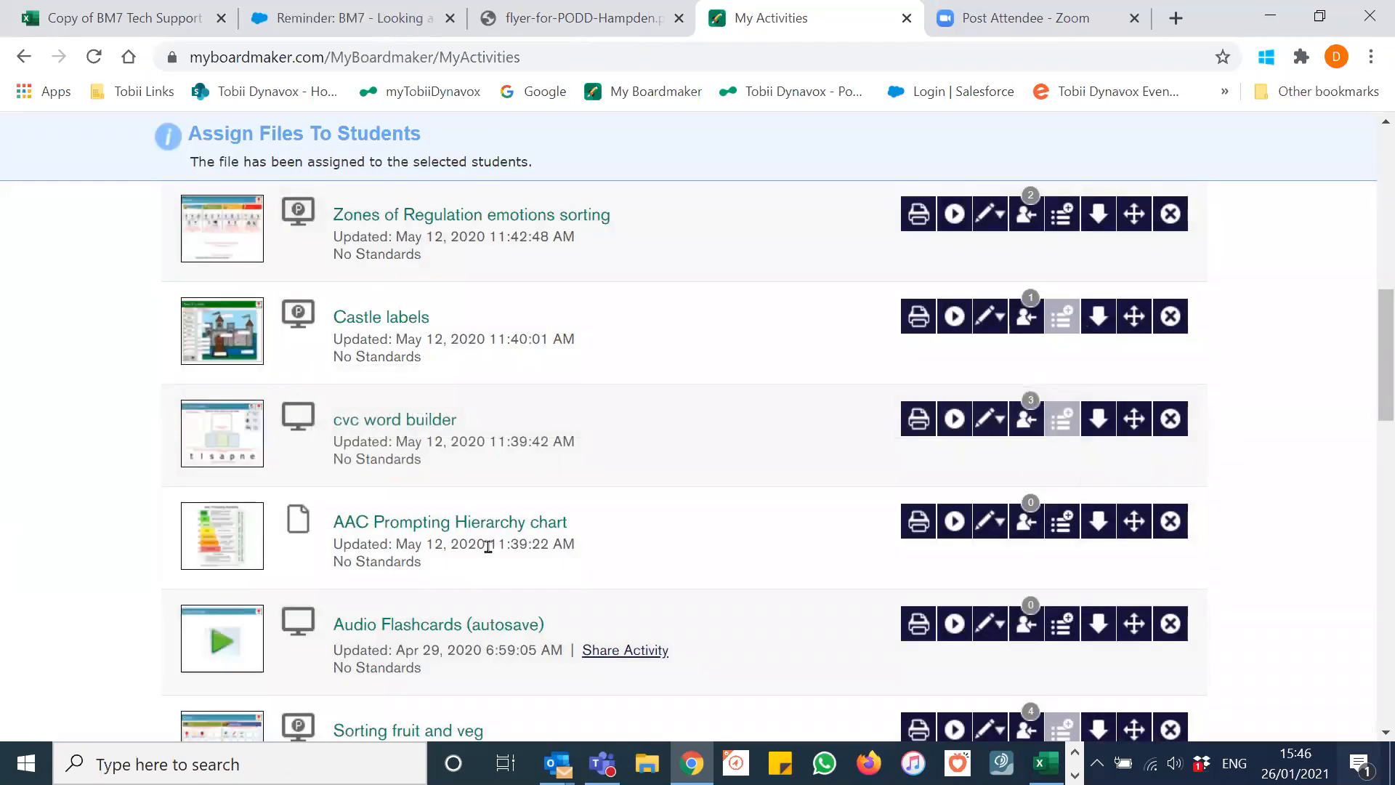
{"action": "scroll", "coordinate": [663, 380], "scroll_direction": "down", "scroll_amount": 5}
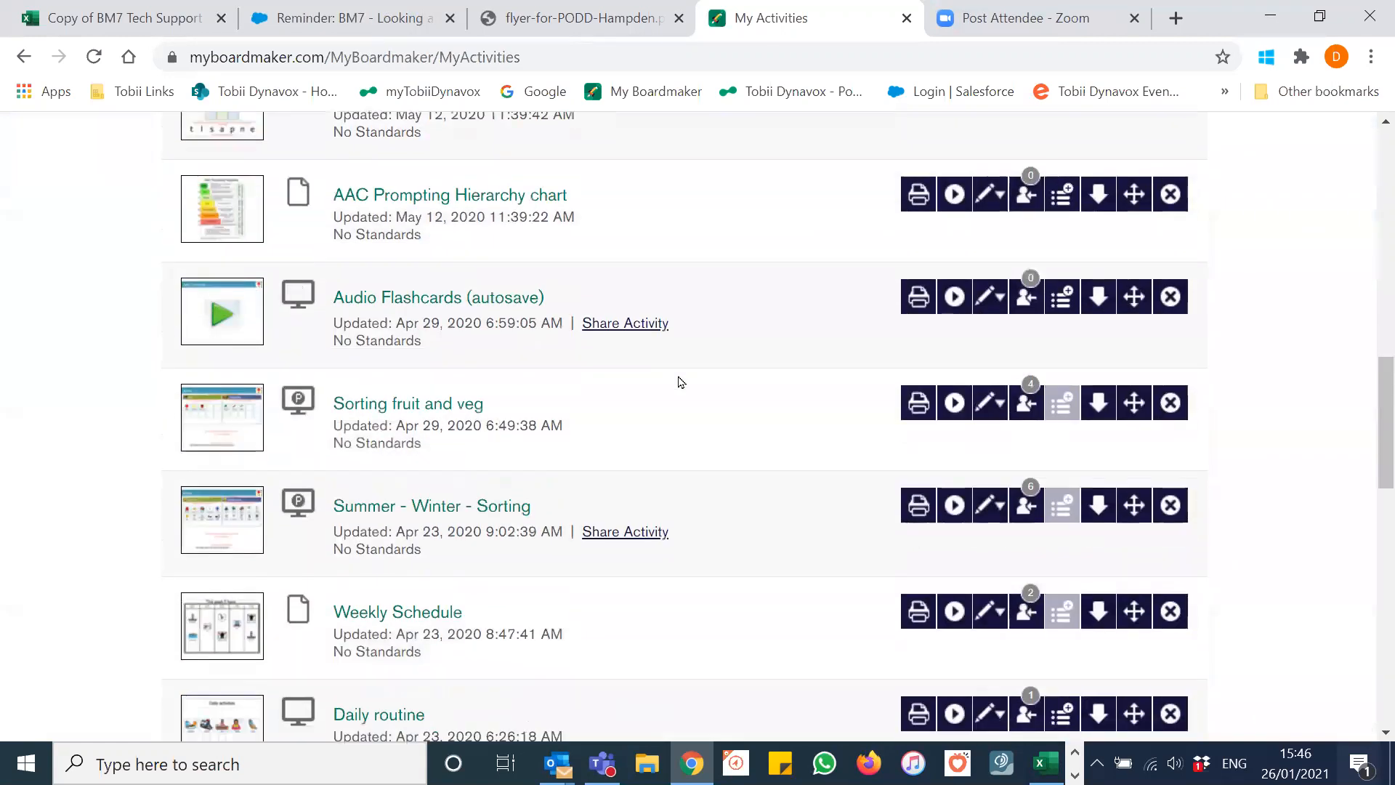
{"action": "scroll", "coordinate": [731, 342], "scroll_direction": "down", "scroll_amount": 3}
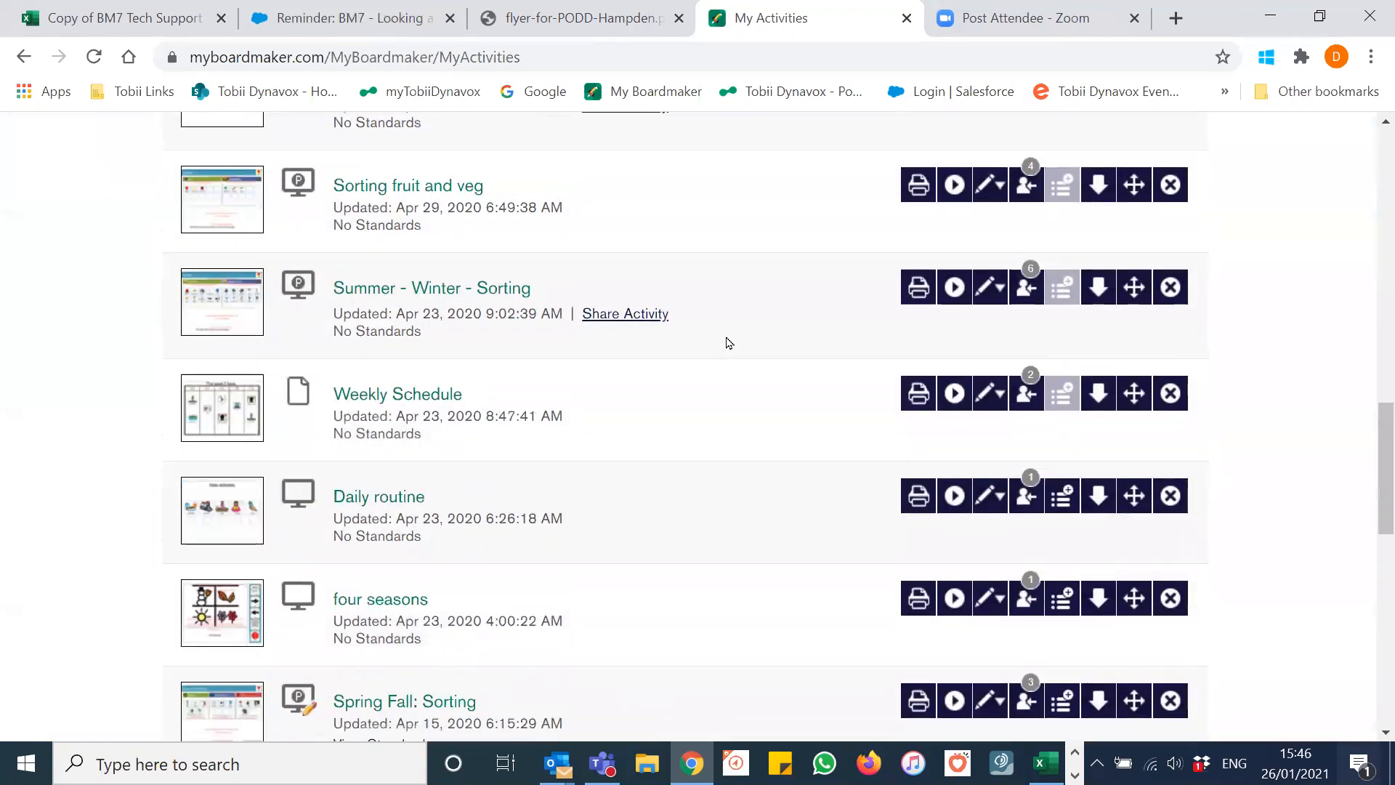
Step: Assign Weekly Schedule and Daily routine to the third student
{"action": "left_click", "coordinate": [1027, 395]}
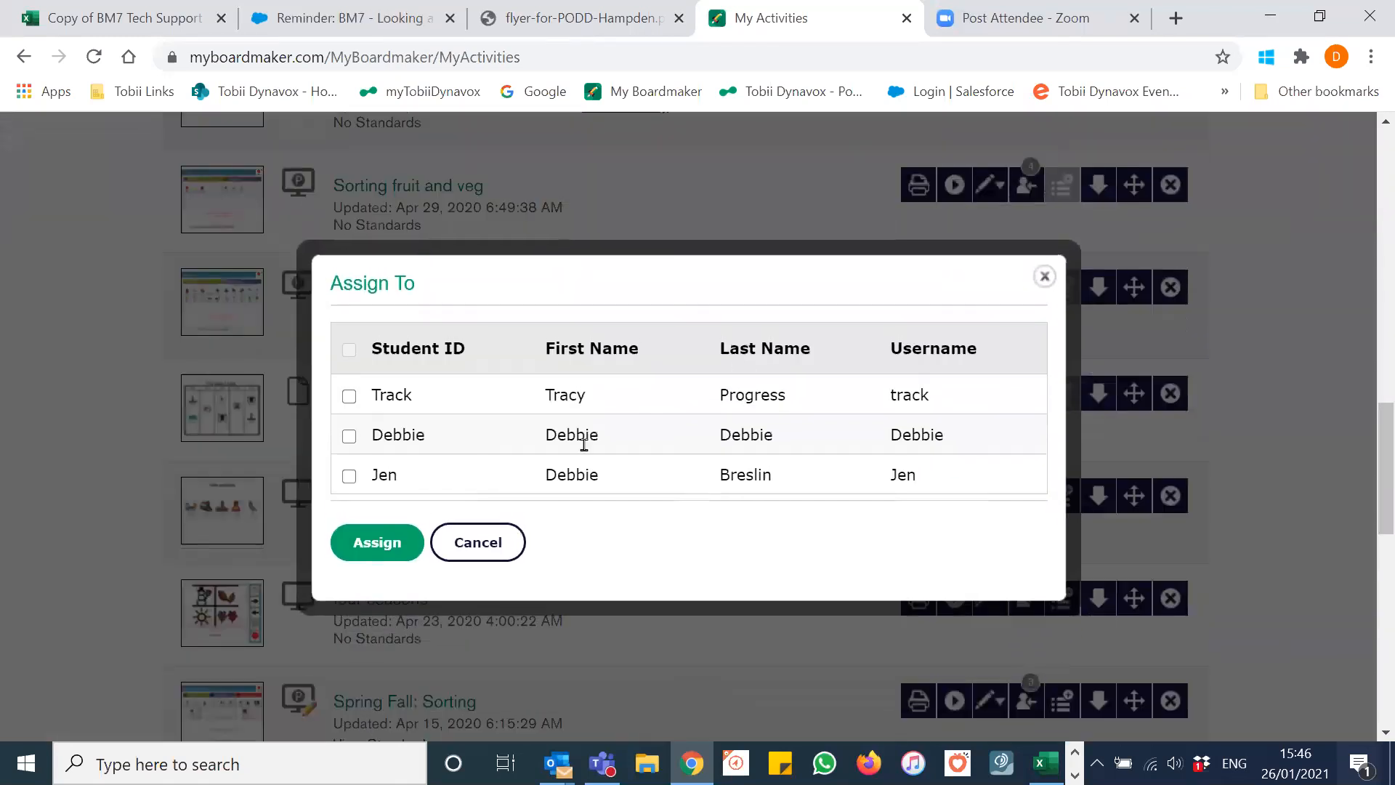
{"action": "left_click", "coordinate": [373, 536]}
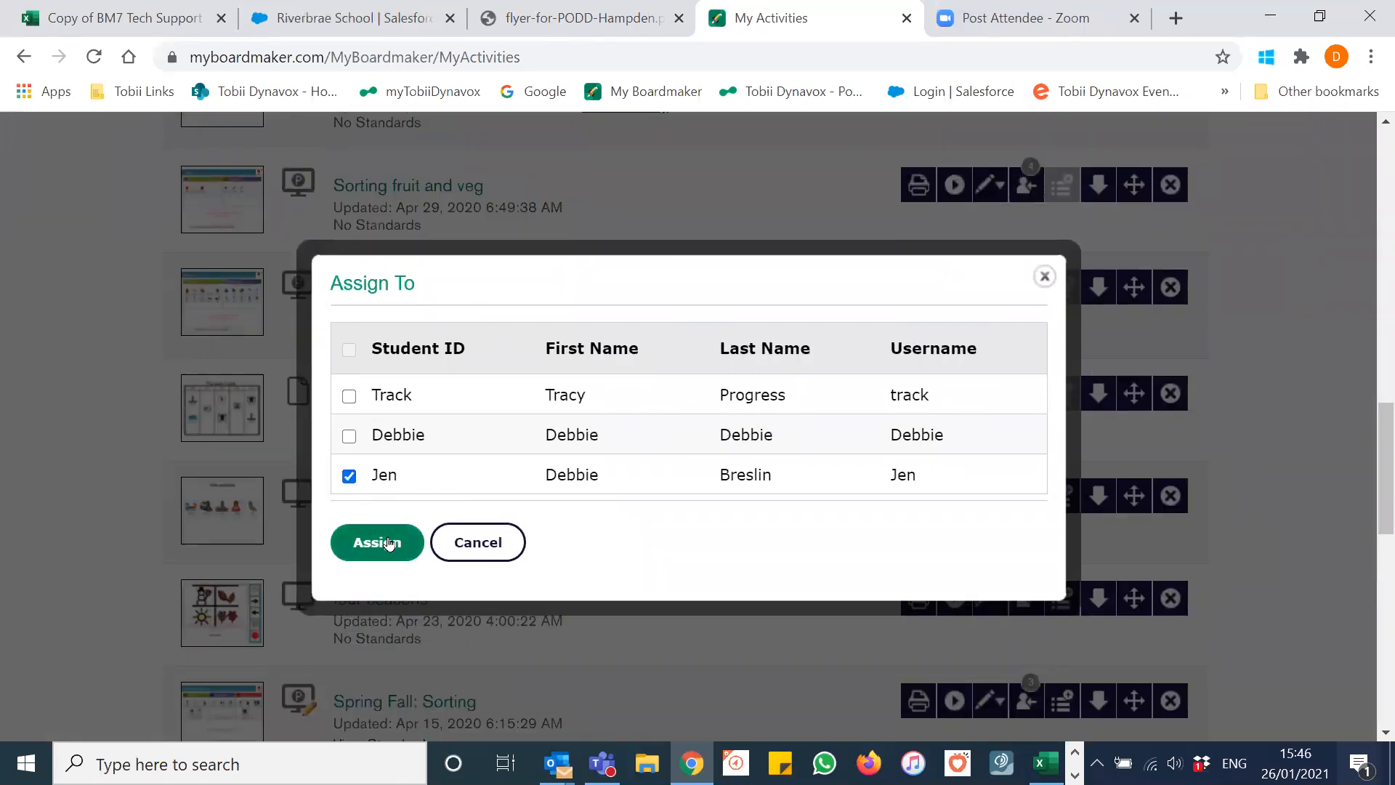
{"action": "scroll", "coordinate": [520, 554], "scroll_direction": "down", "scroll_amount": 1}
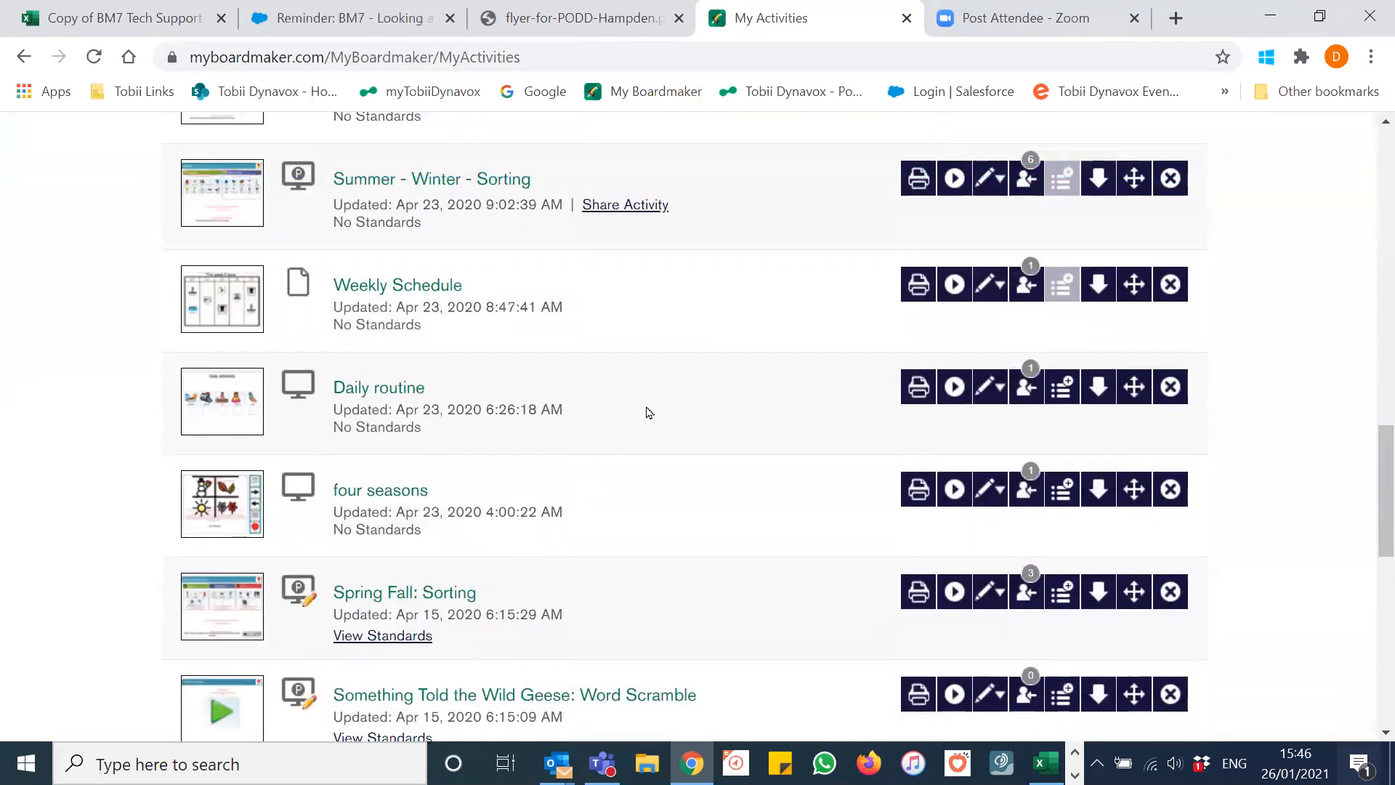
{"action": "left_click", "coordinate": [1027, 388]}
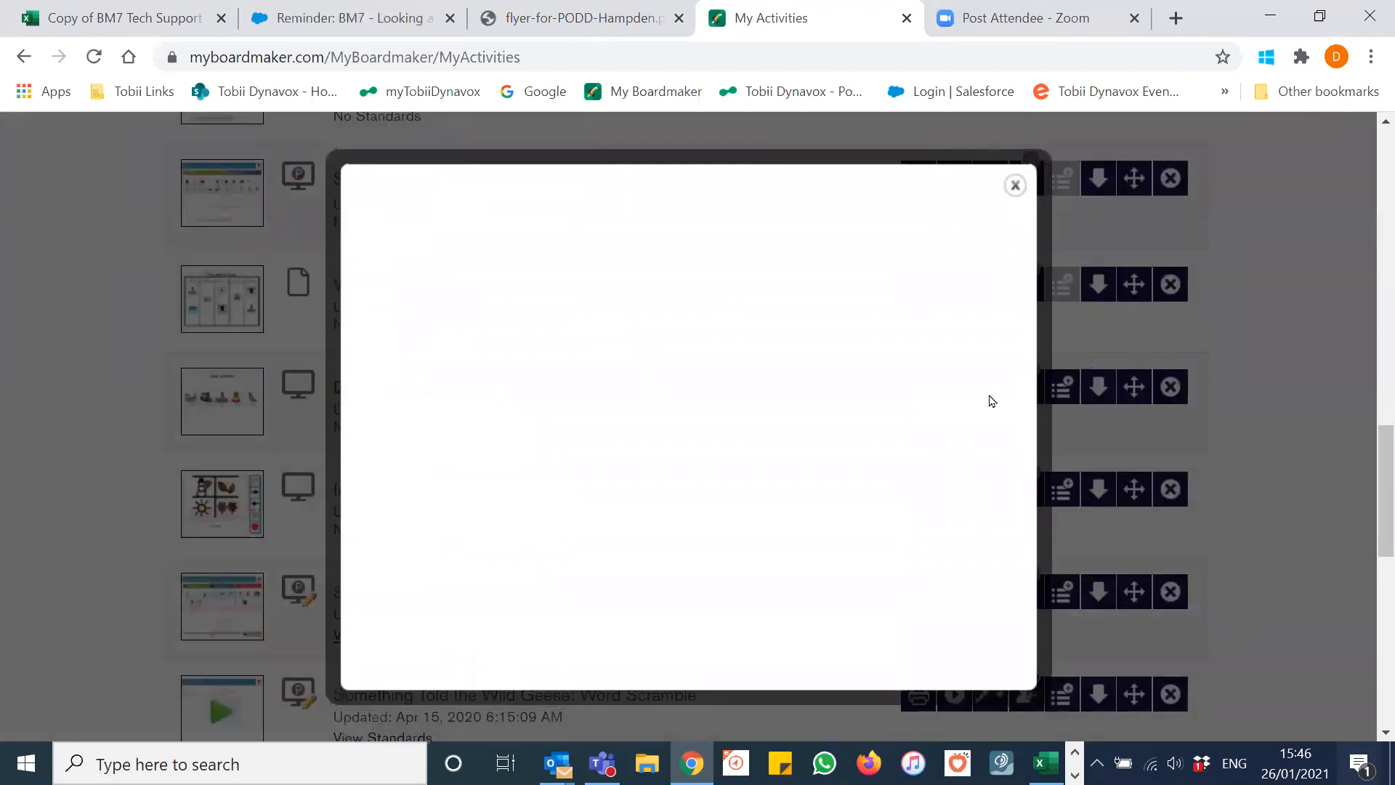
{"action": "left_click", "coordinate": [348, 476]}
{"action": "left_click", "coordinate": [367, 546]}
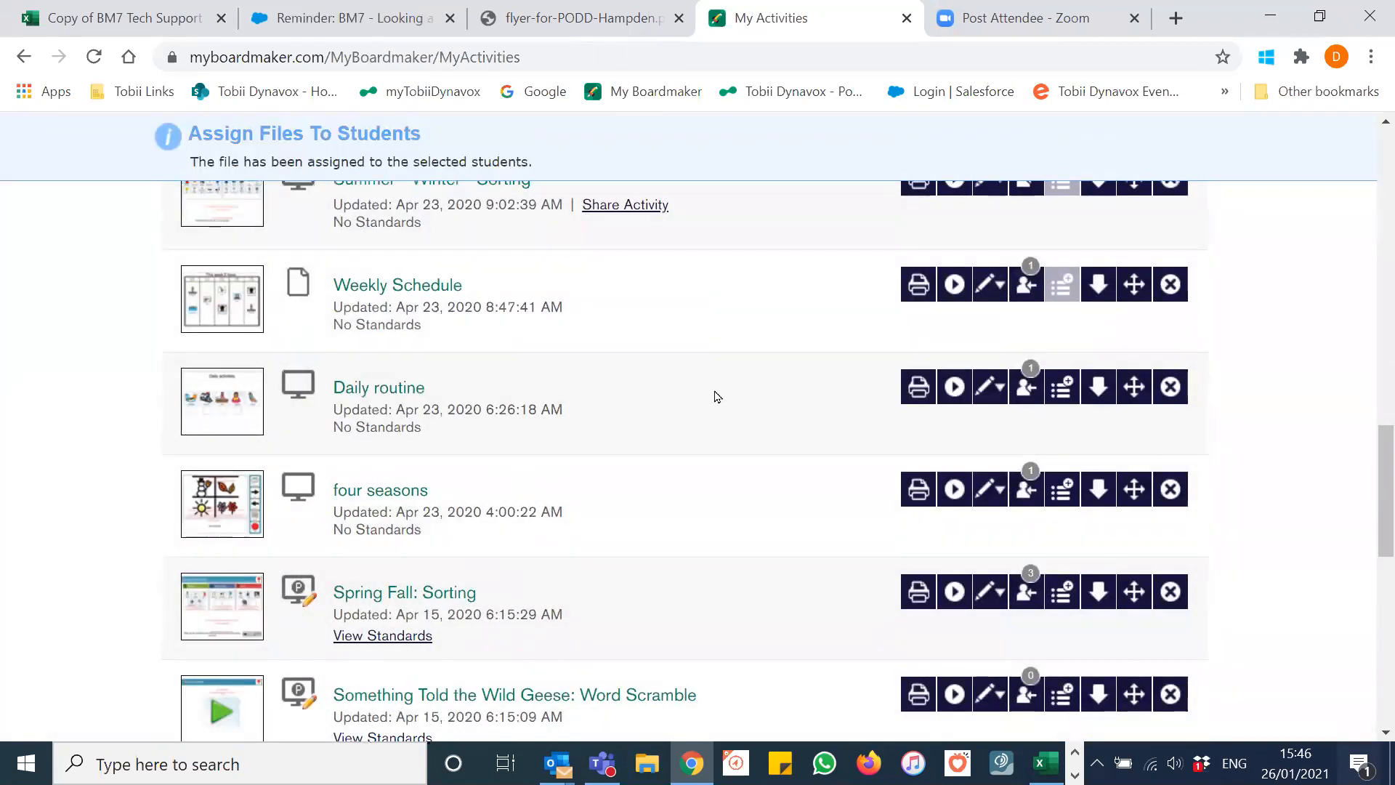
{"action": "scroll", "coordinate": [716, 397], "scroll_direction": "down", "scroll_amount": 9}
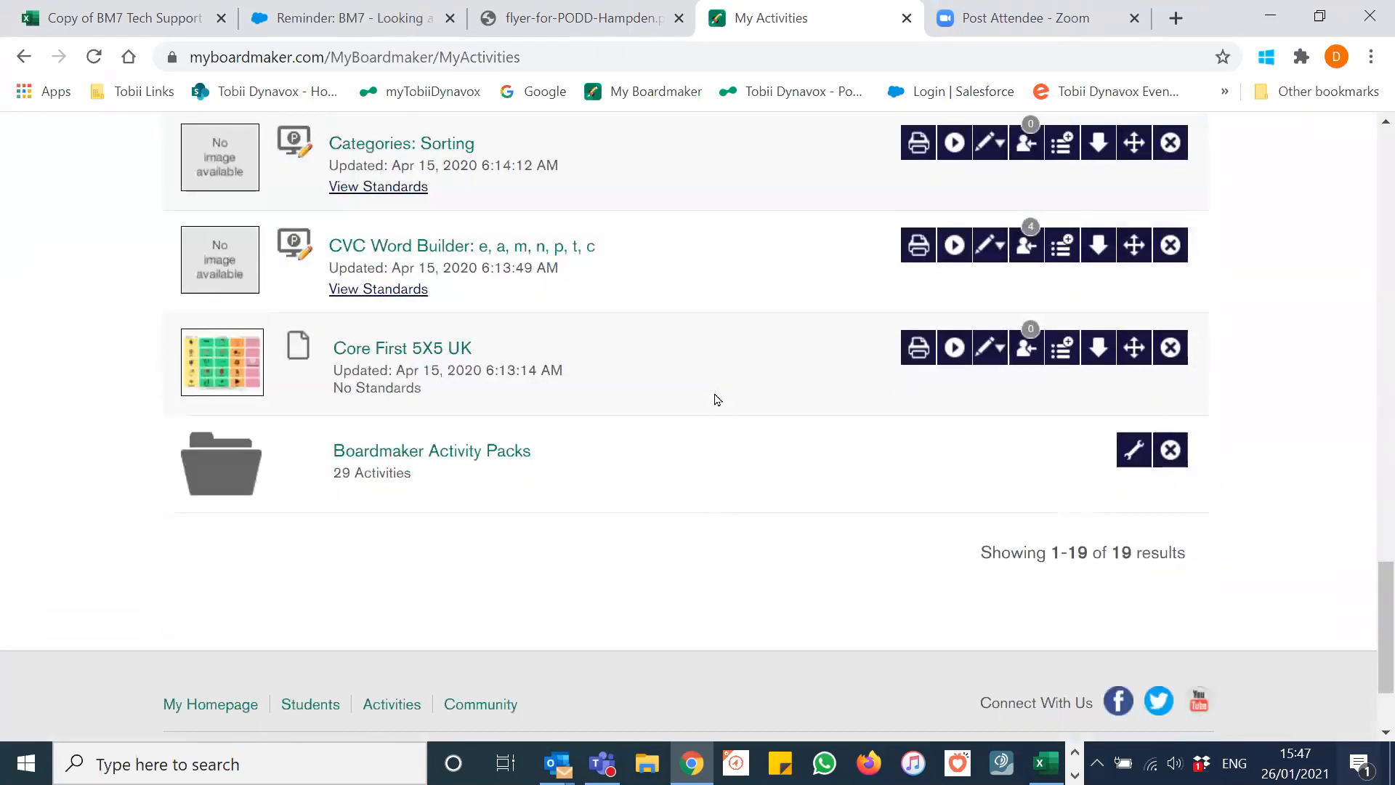
Step: Assign Summer - Winter - Sorting to the same student
{"action": "scroll", "coordinate": [716, 399], "scroll_direction": "up", "scroll_amount": 9}
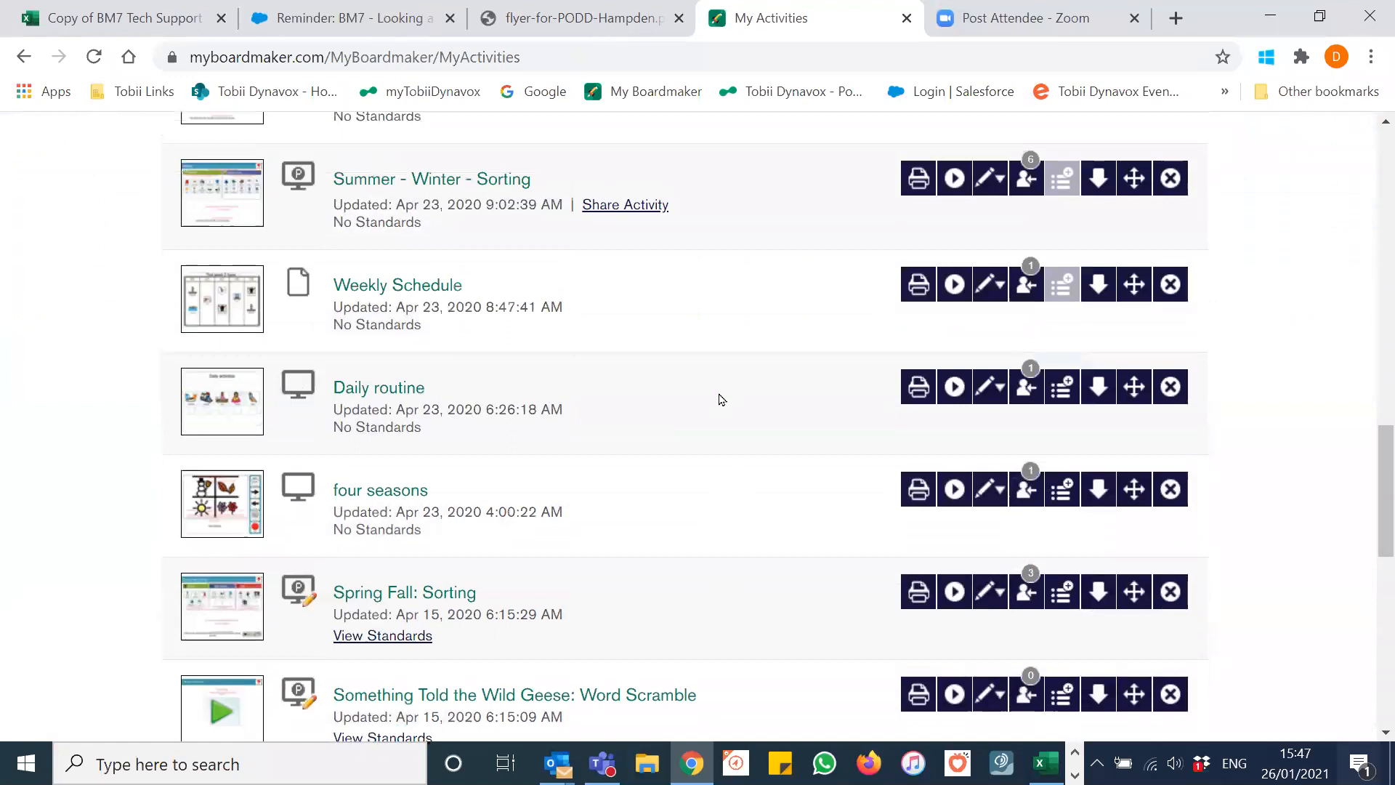
{"action": "scroll", "coordinate": [721, 400], "scroll_direction": "up", "scroll_amount": 1}
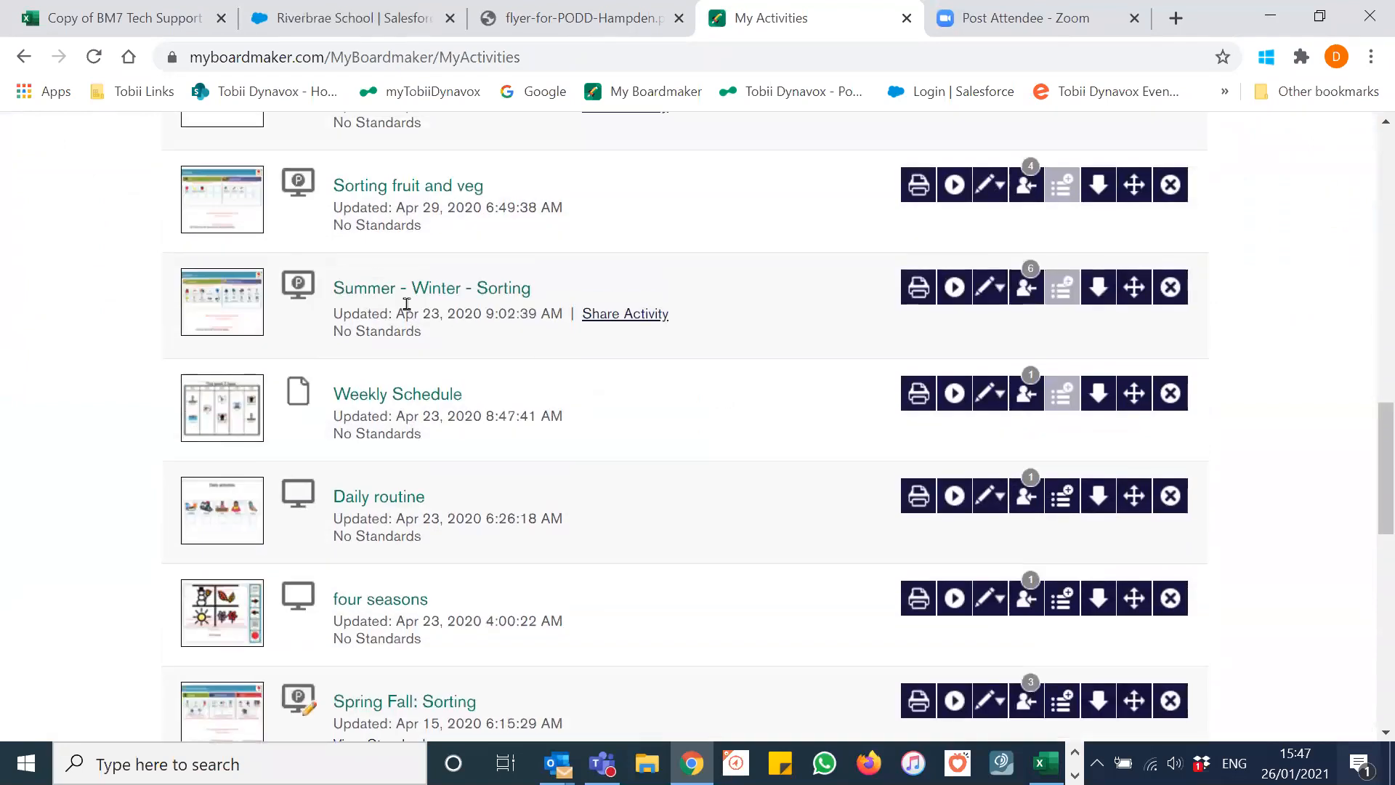
{"action": "left_click", "coordinate": [1022, 291]}
{"action": "left_click", "coordinate": [349, 476]}
{"action": "left_click", "coordinate": [381, 541]}
{"action": "scroll", "coordinate": [709, 421], "scroll_direction": "up", "scroll_amount": 4}
{"action": "scroll", "coordinate": [709, 421], "scroll_direction": "up", "scroll_amount": 10}
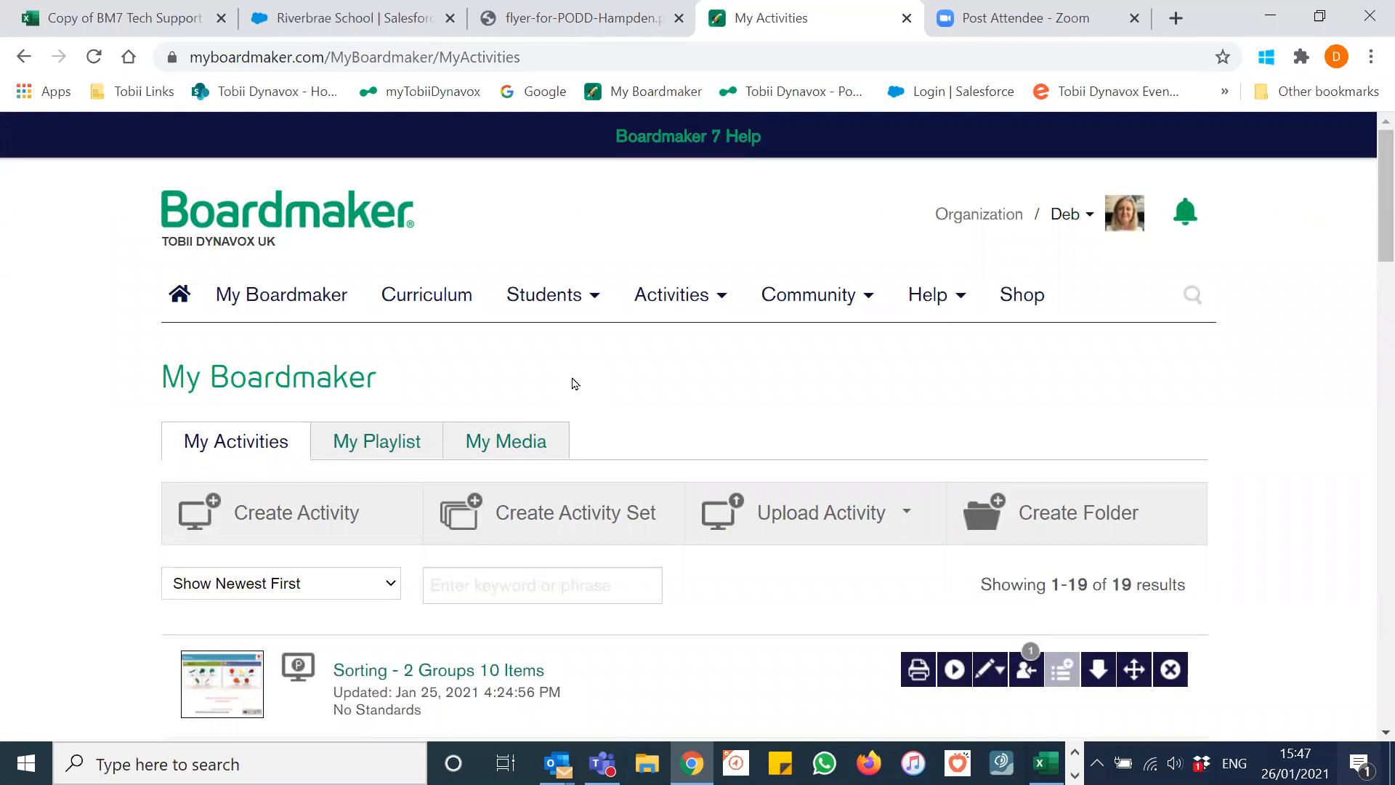
Step: Go to Student Management and open the new student's profile page
{"action": "left_click", "coordinate": [558, 305]}
{"action": "left_click", "coordinate": [568, 338]}
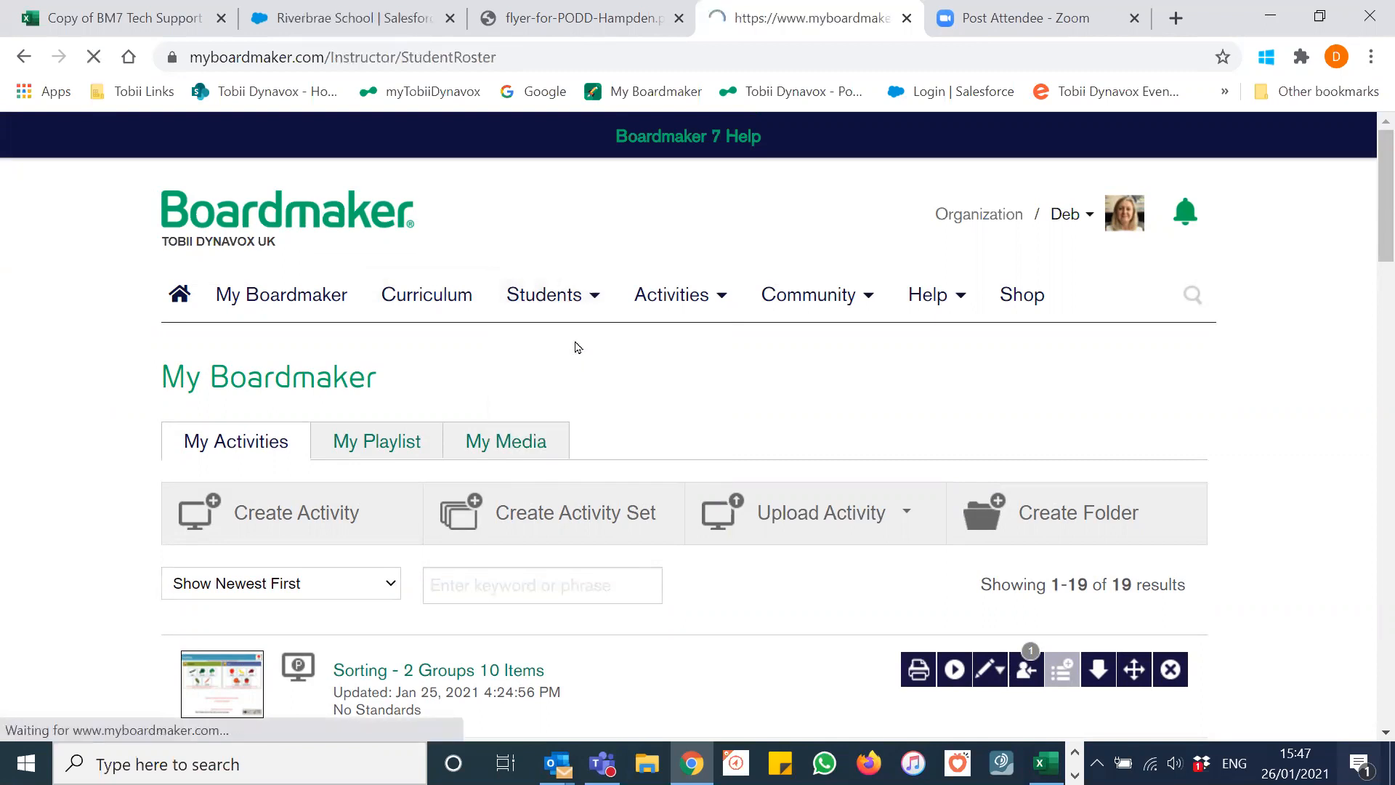
{"action": "scroll", "coordinate": [569, 351], "scroll_direction": "down", "scroll_amount": 2}
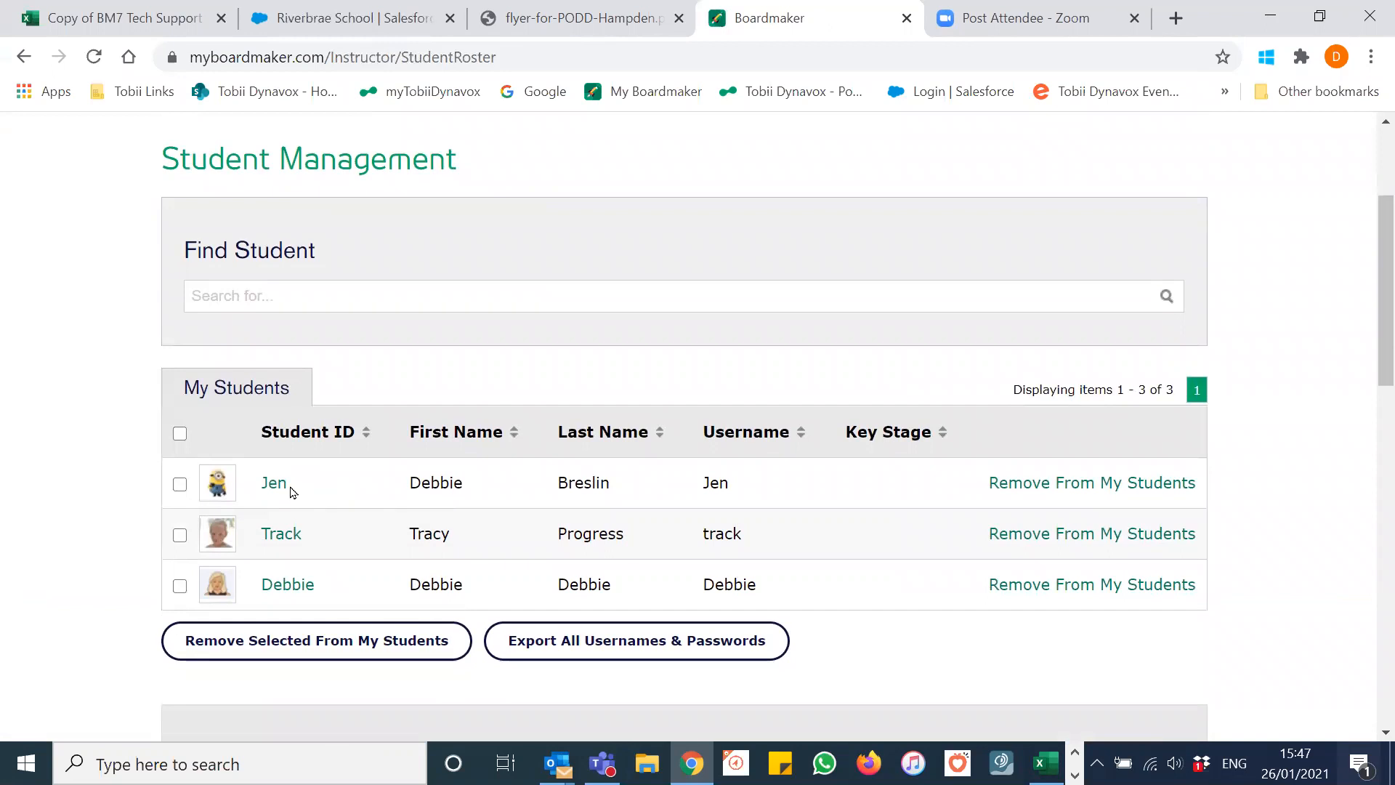
{"action": "scroll", "coordinate": [291, 492], "scroll_direction": "down", "scroll_amount": 2}
{"action": "left_click", "coordinate": [274, 377]}
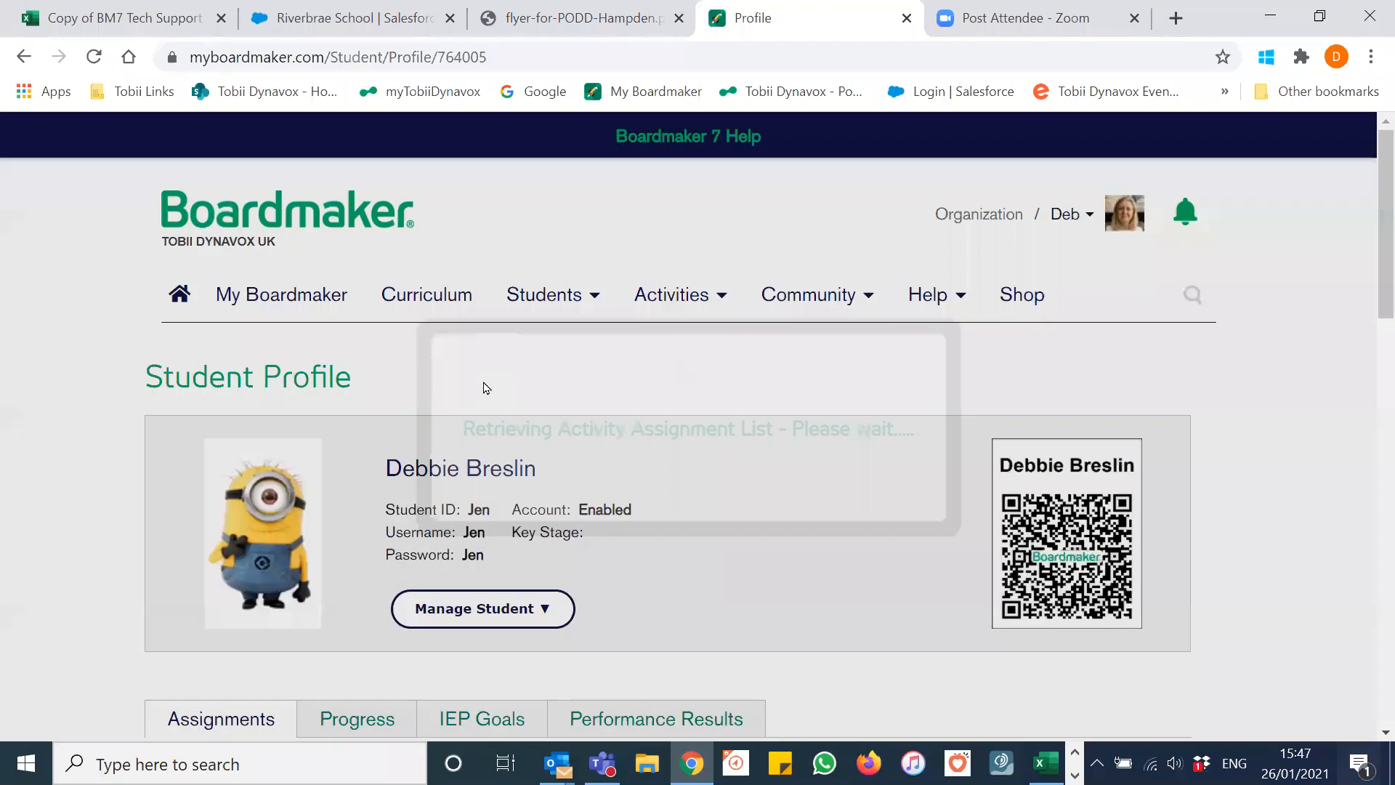
{"action": "scroll", "coordinate": [508, 389], "scroll_direction": "down", "scroll_amount": 1}
{"action": "scroll", "coordinate": [720, 378], "scroll_direction": "down", "scroll_amount": 1}
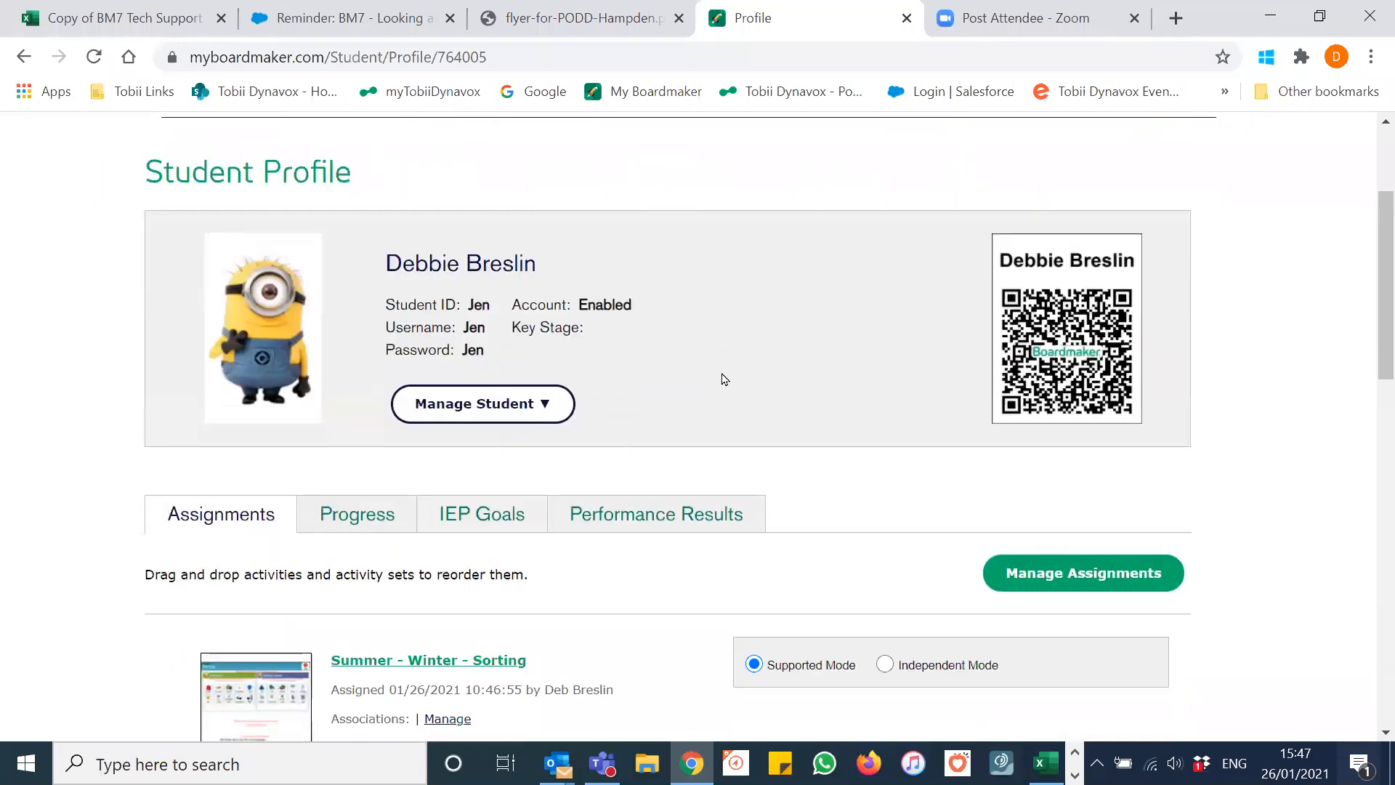
Step: Review the student's Assignments, listing five activities newest first from Summer - Winter - Sorting
{"action": "left_click", "coordinate": [532, 402]}
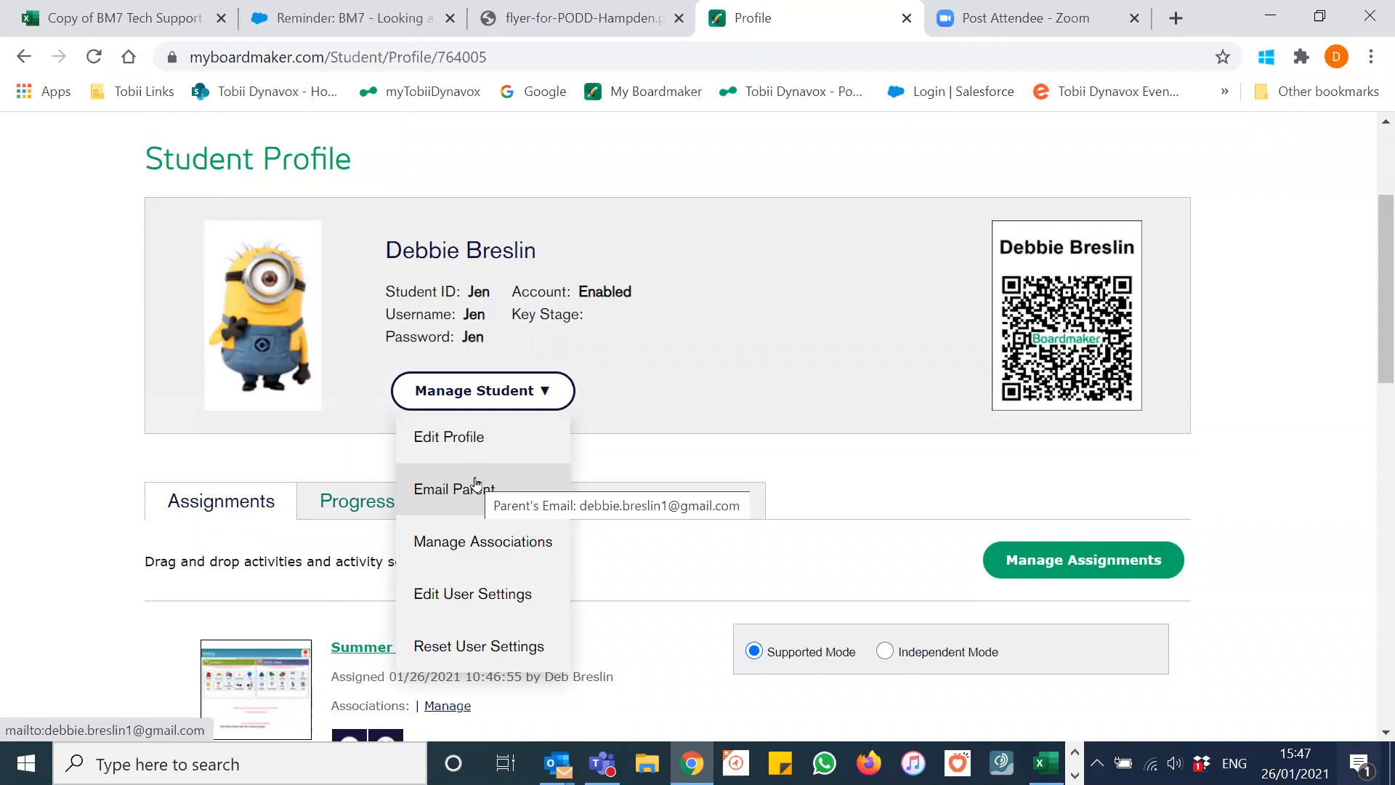
{"action": "scroll", "coordinate": [783, 357], "scroll_direction": "down", "scroll_amount": 1}
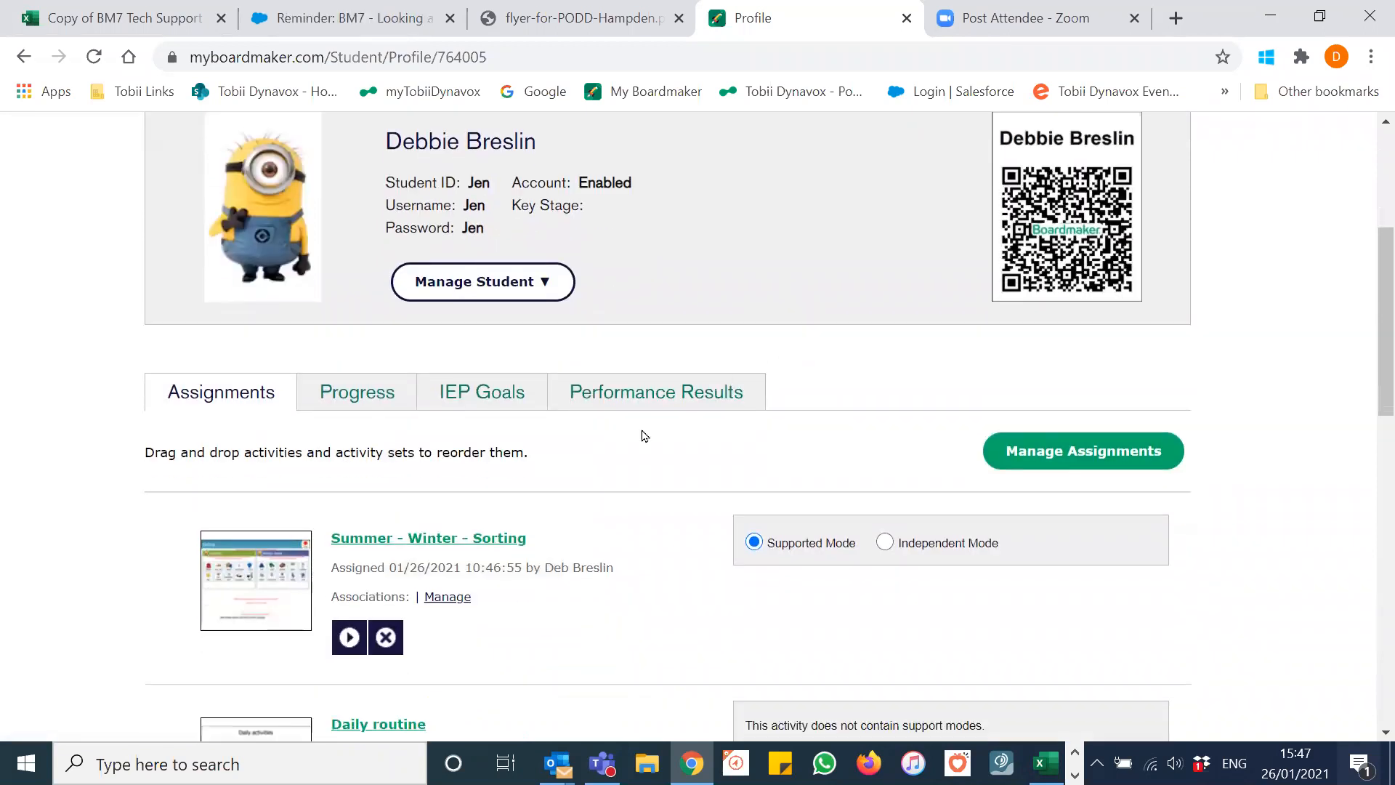
{"action": "scroll", "coordinate": [644, 435], "scroll_direction": "down", "scroll_amount": 3}
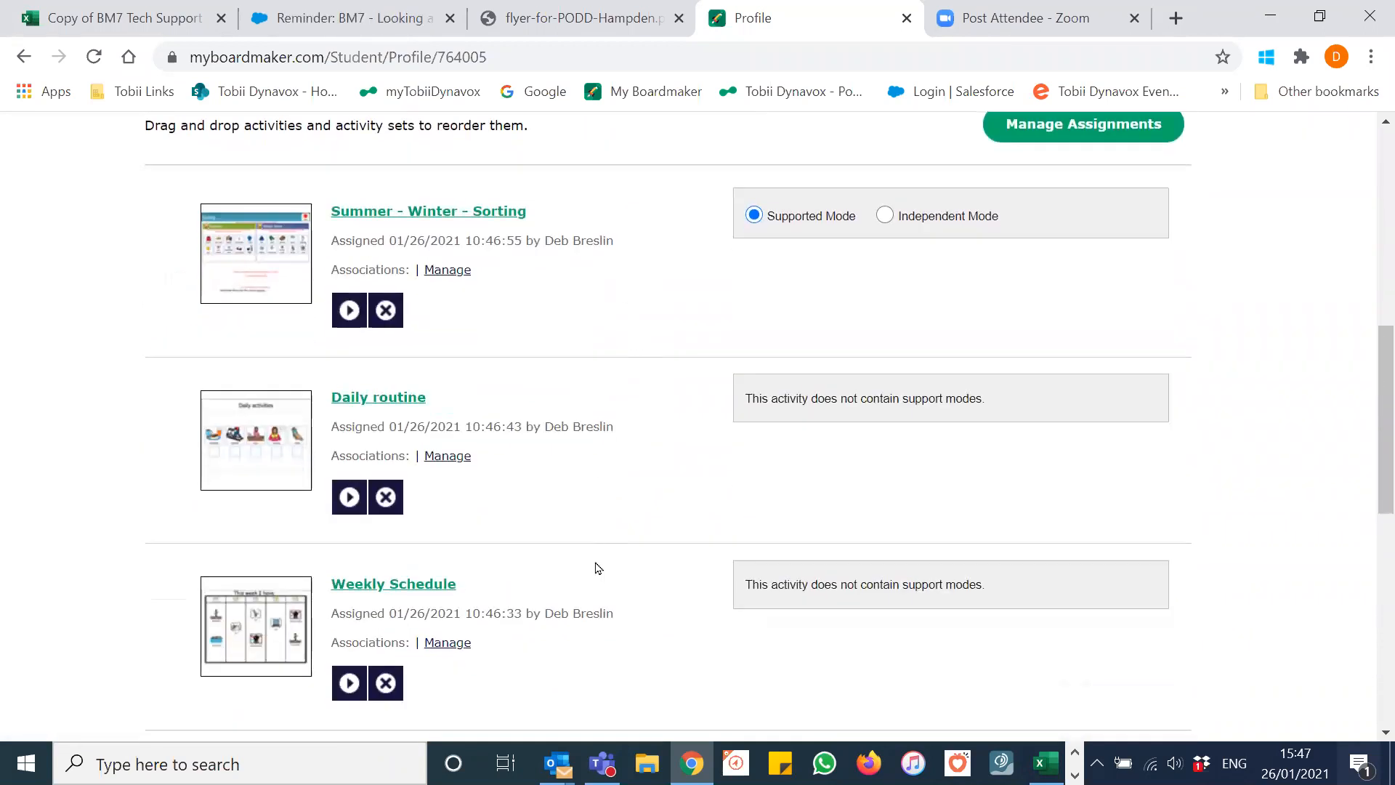
{"action": "scroll", "coordinate": [617, 574], "scroll_direction": "down", "scroll_amount": 3}
{"action": "scroll", "coordinate": [621, 604], "scroll_direction": "down", "scroll_amount": 1}
{"action": "scroll", "coordinate": [621, 604], "scroll_direction": "up", "scroll_amount": 4}
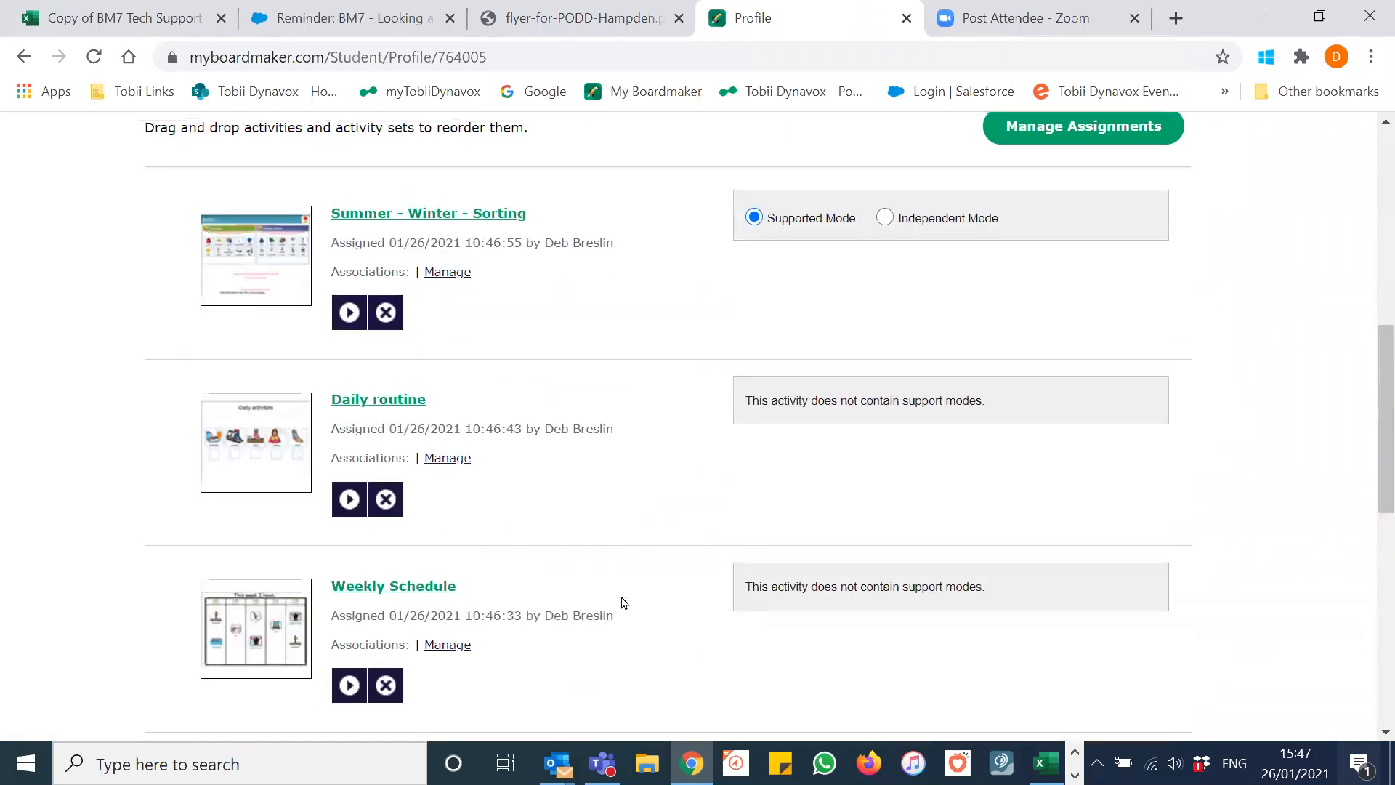
{"action": "scroll", "coordinate": [623, 603], "scroll_direction": "up", "scroll_amount": 1}
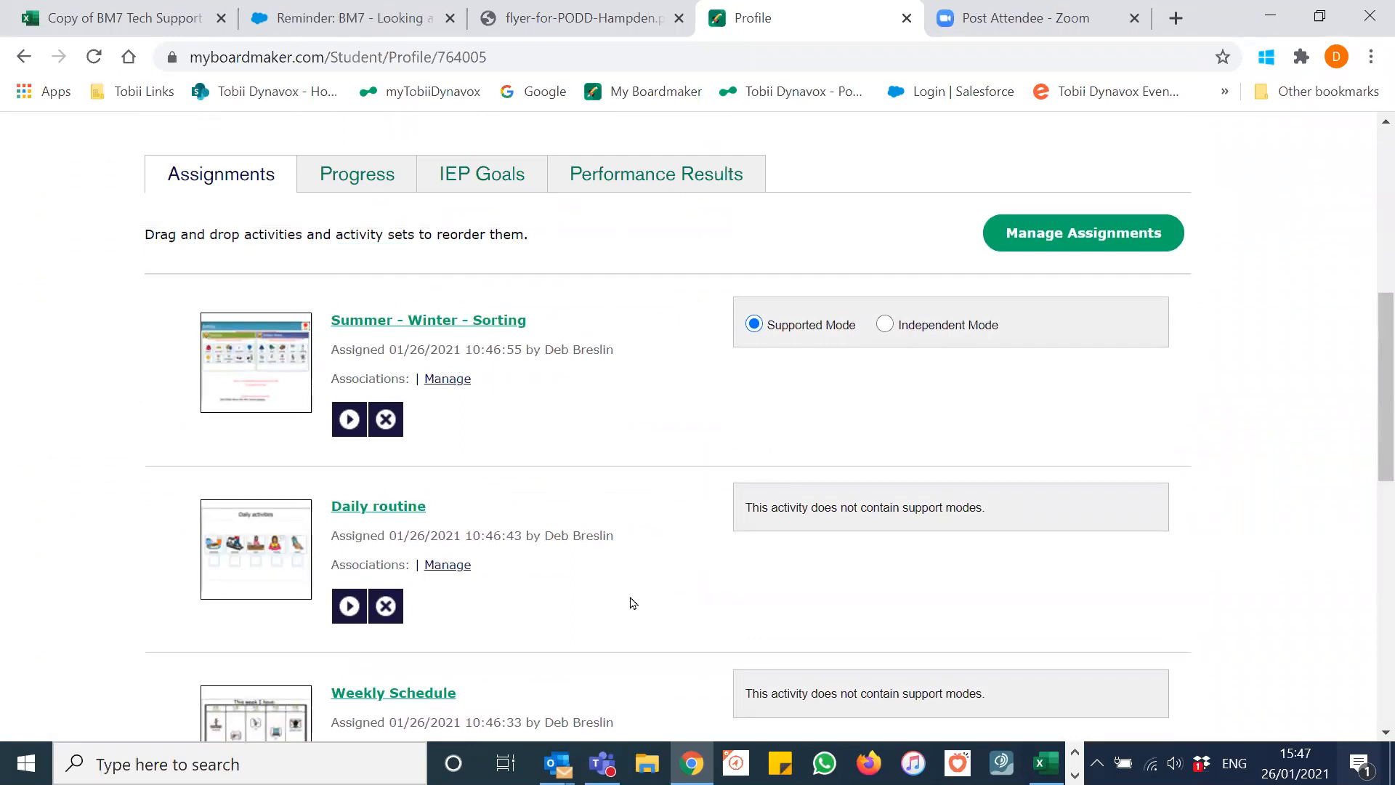
{"action": "scroll", "coordinate": [590, 465], "scroll_direction": "down", "scroll_amount": 6}
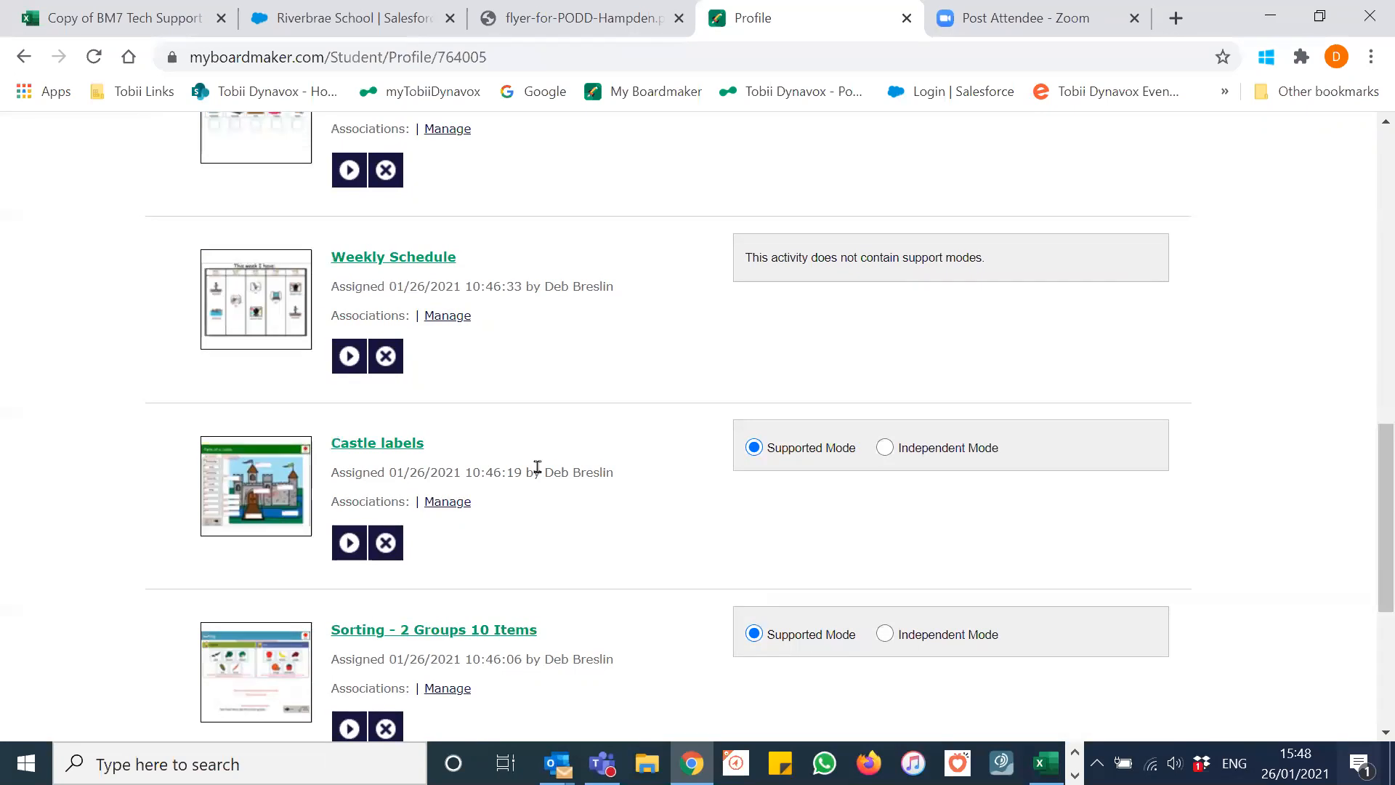
{"action": "left_click_drag", "start_coordinate": [476, 444], "coordinate": [519, 116]}
{"action": "left_click_drag", "start_coordinate": [517, 88], "coordinate": [517, 286]}
{"action": "scroll", "coordinate": [544, 337], "scroll_direction": "down", "scroll_amount": 5}
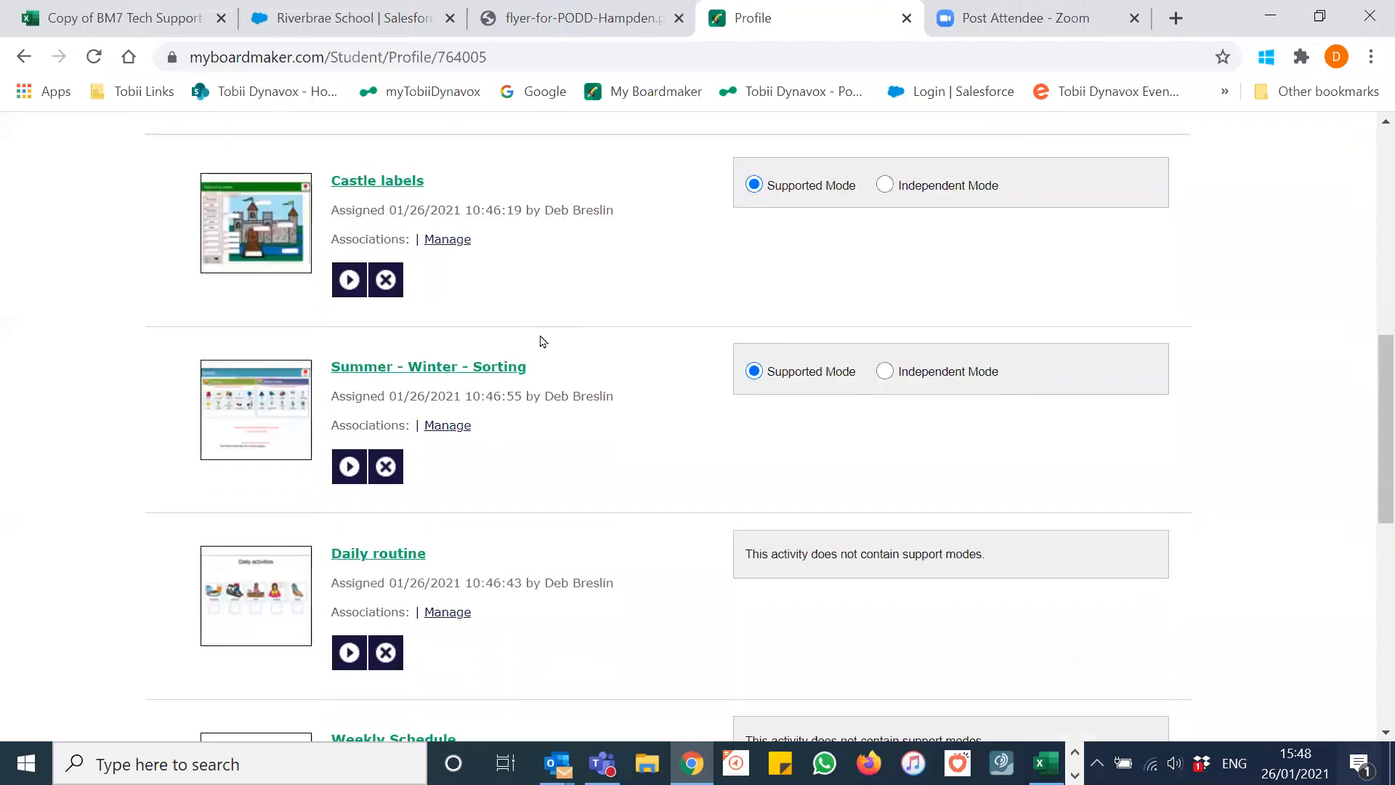
{"action": "scroll", "coordinate": [515, 372], "scroll_direction": "down", "scroll_amount": 3}
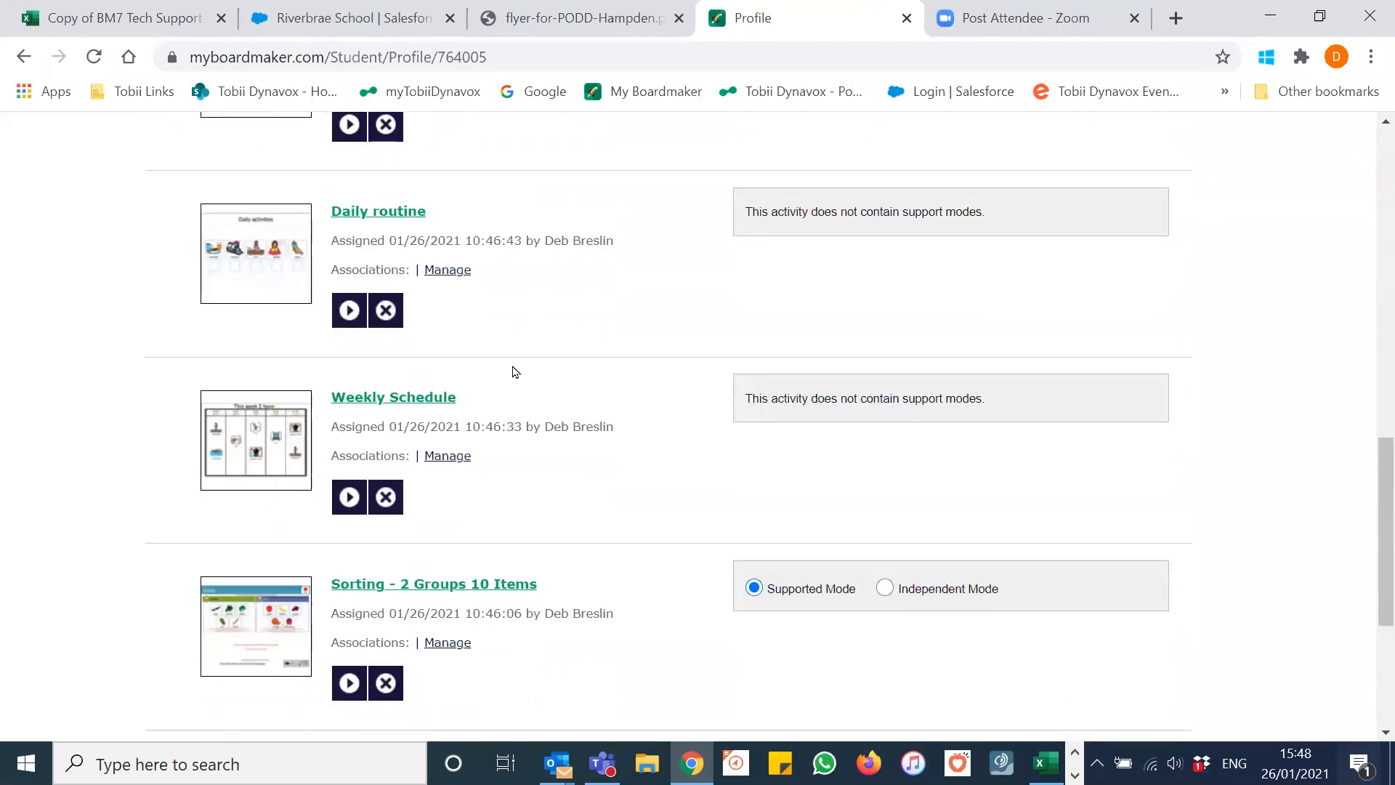
{"action": "left_click_drag", "start_coordinate": [529, 470], "coordinate": [579, 211]}
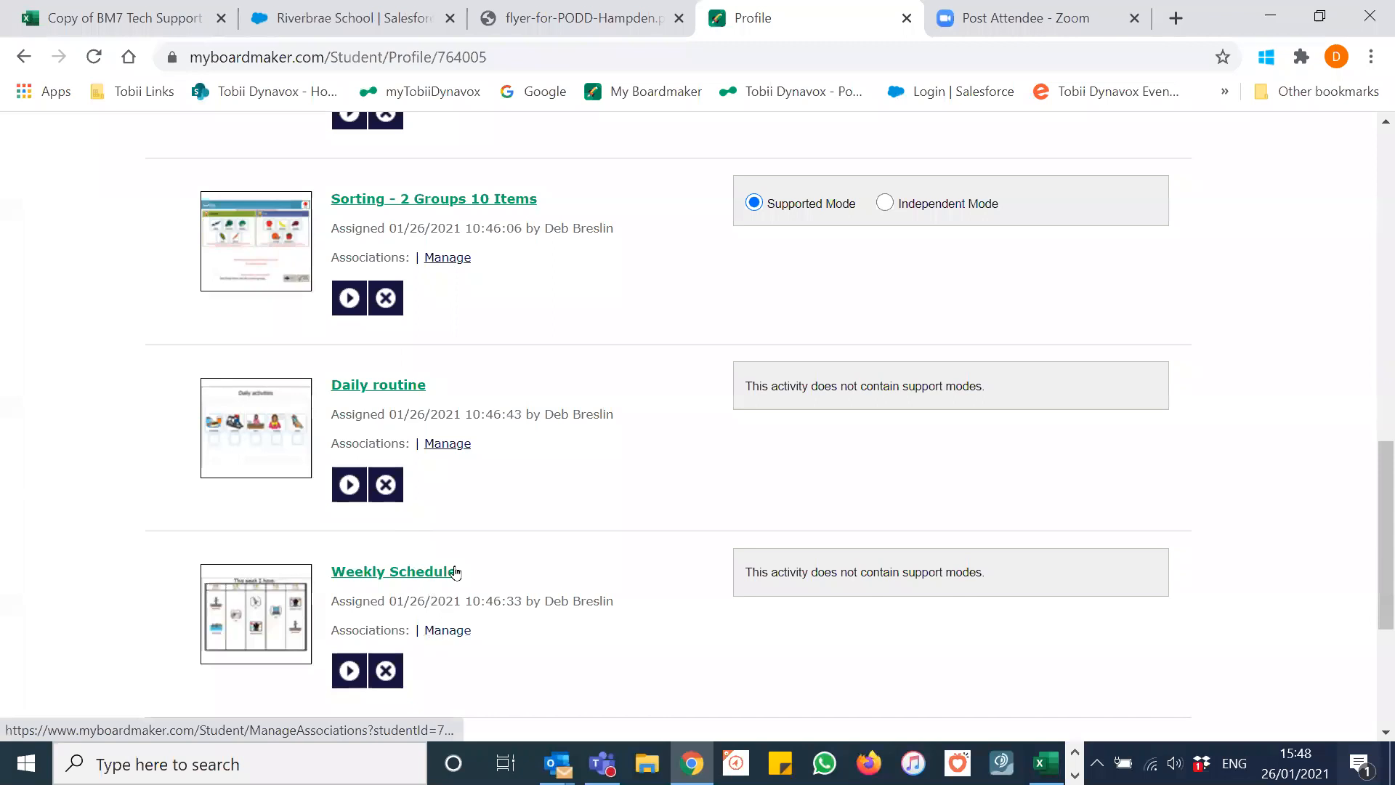
{"action": "scroll", "coordinate": [492, 482], "scroll_direction": "up", "scroll_amount": 5}
{"action": "scroll", "coordinate": [506, 455], "scroll_direction": "up", "scroll_amount": 5}
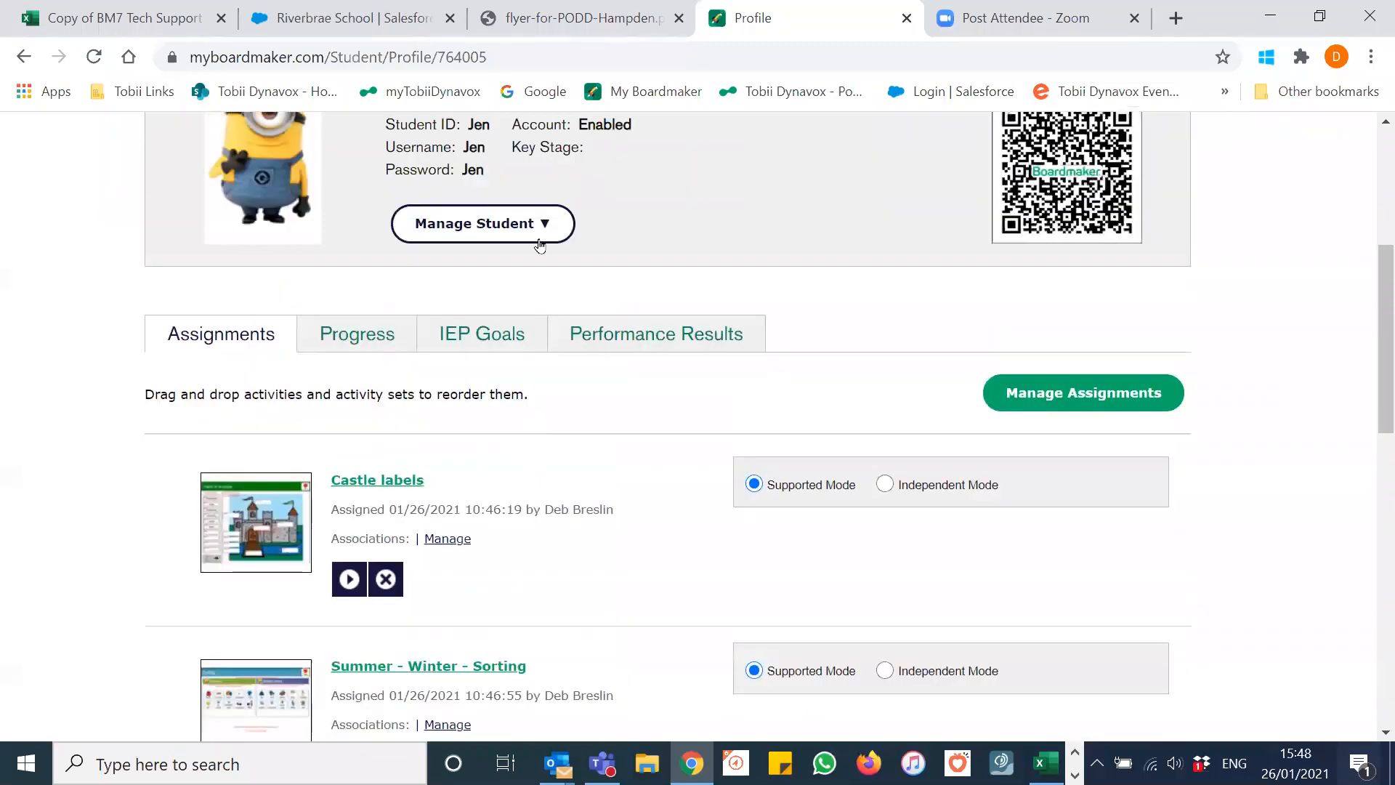
{"action": "scroll", "coordinate": [542, 319], "scroll_direction": "down", "scroll_amount": 2}
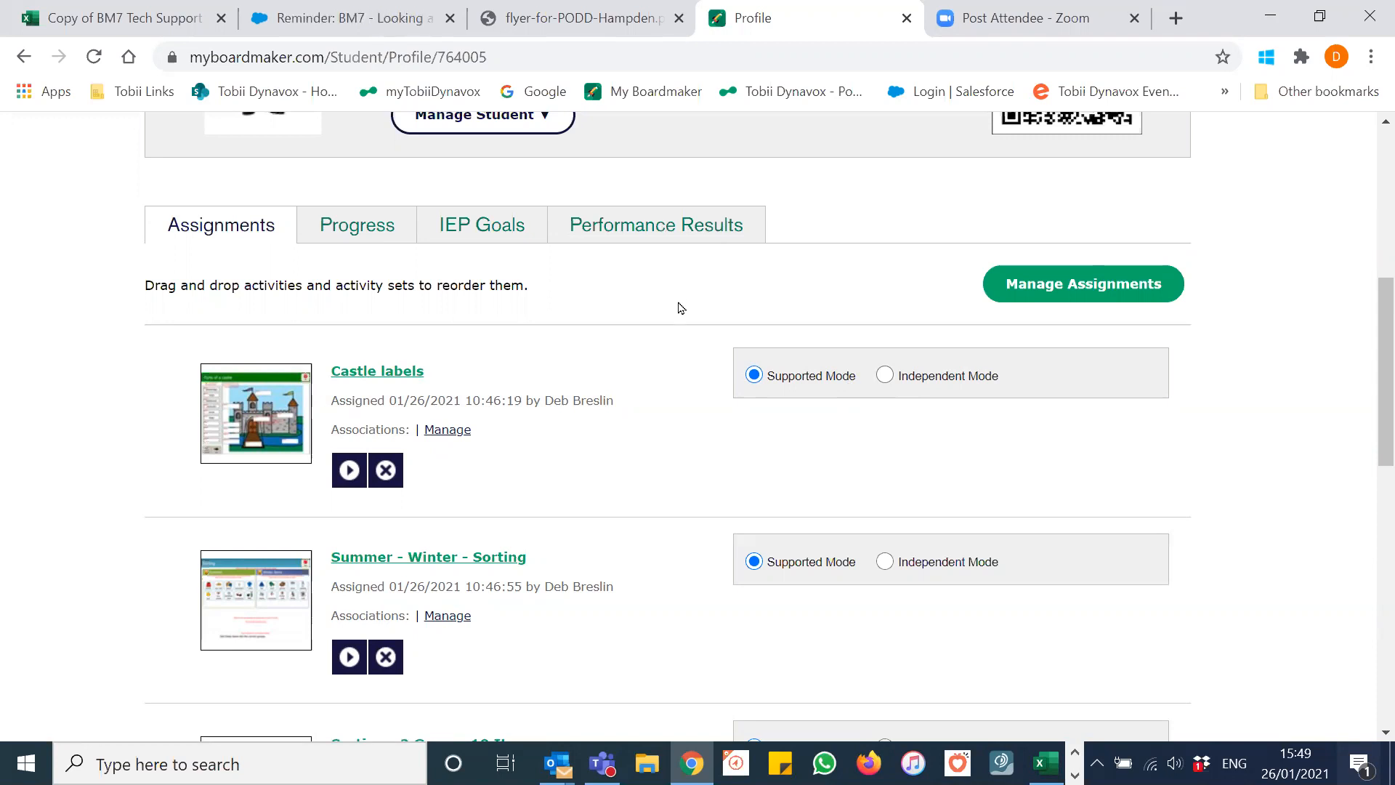
{"action": "scroll", "coordinate": [680, 308], "scroll_direction": "up", "scroll_amount": 5}
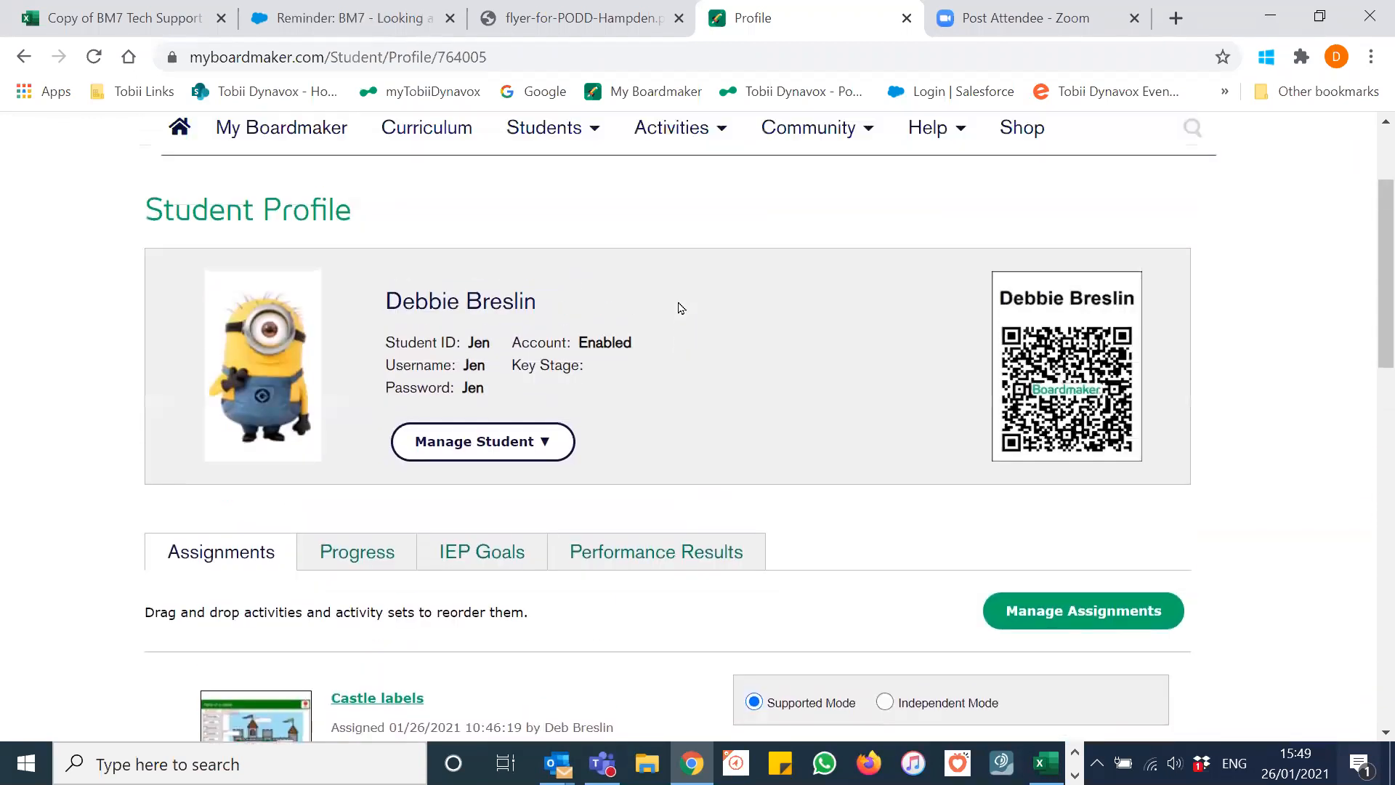
{"action": "scroll", "coordinate": [682, 308], "scroll_direction": "up", "scroll_amount": 1}
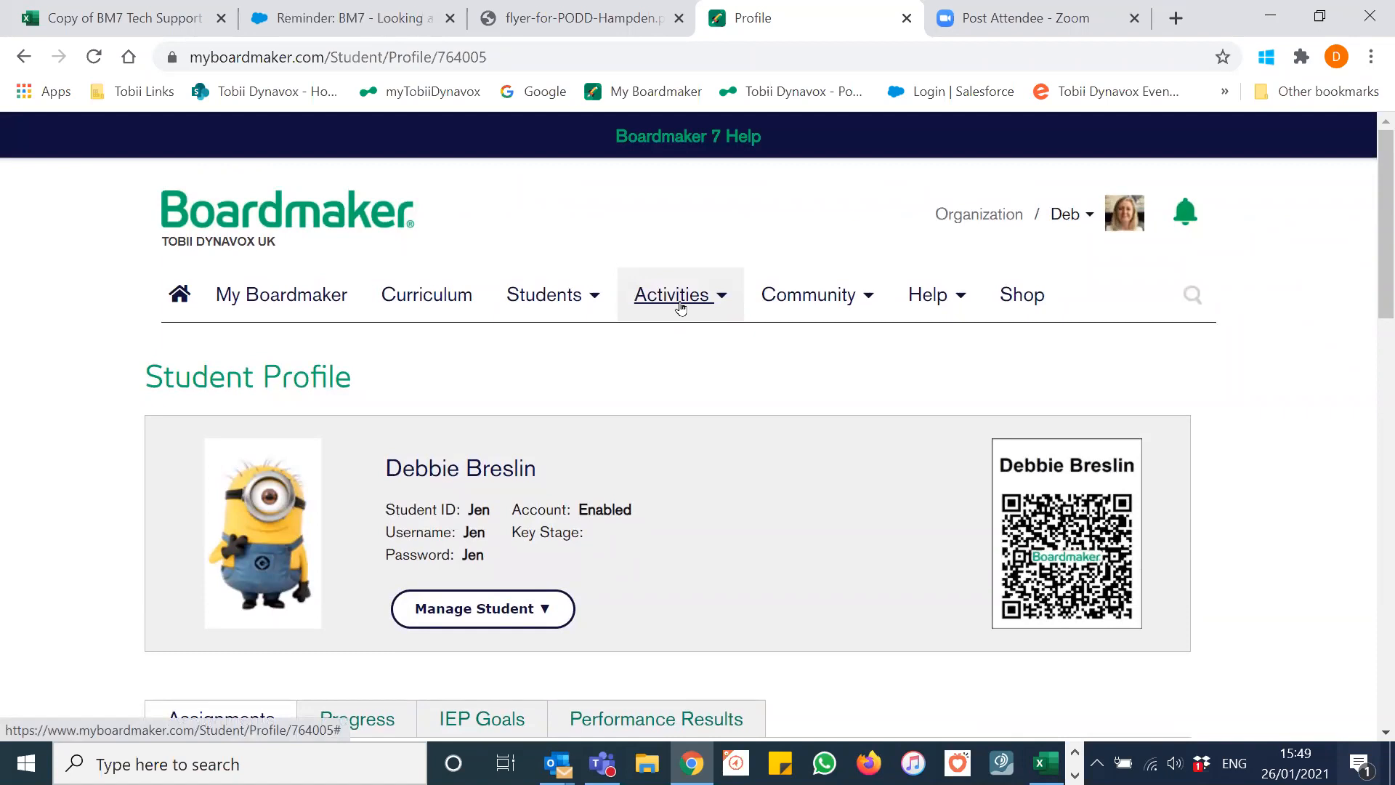
Step: Open the second student's profile from Student Management and scroll to the Harry matching assignment
{"action": "left_click", "coordinate": [560, 297]}
{"action": "left_click", "coordinate": [567, 339]}
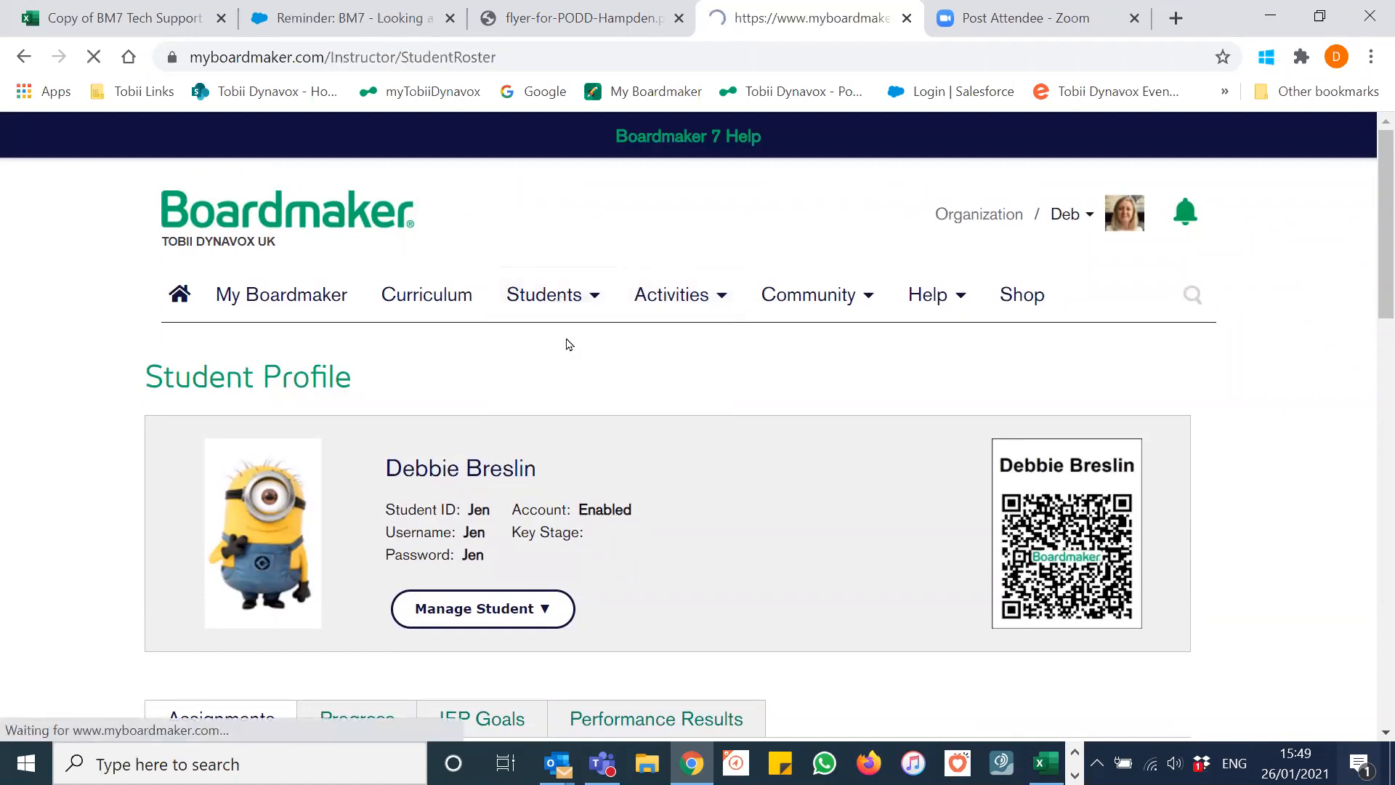
{"action": "scroll", "coordinate": [564, 343], "scroll_direction": "down", "scroll_amount": 4}
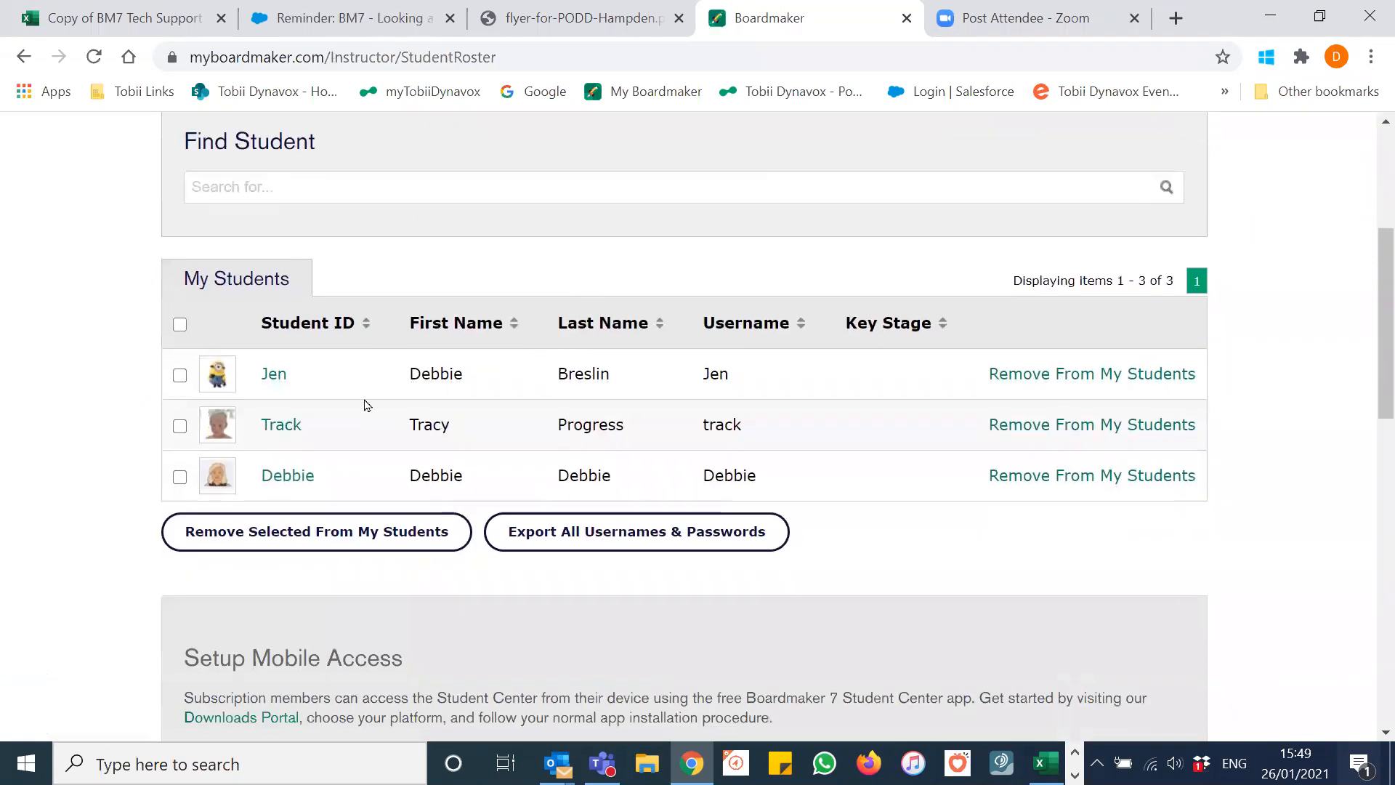
{"action": "left_click", "coordinate": [278, 428]}
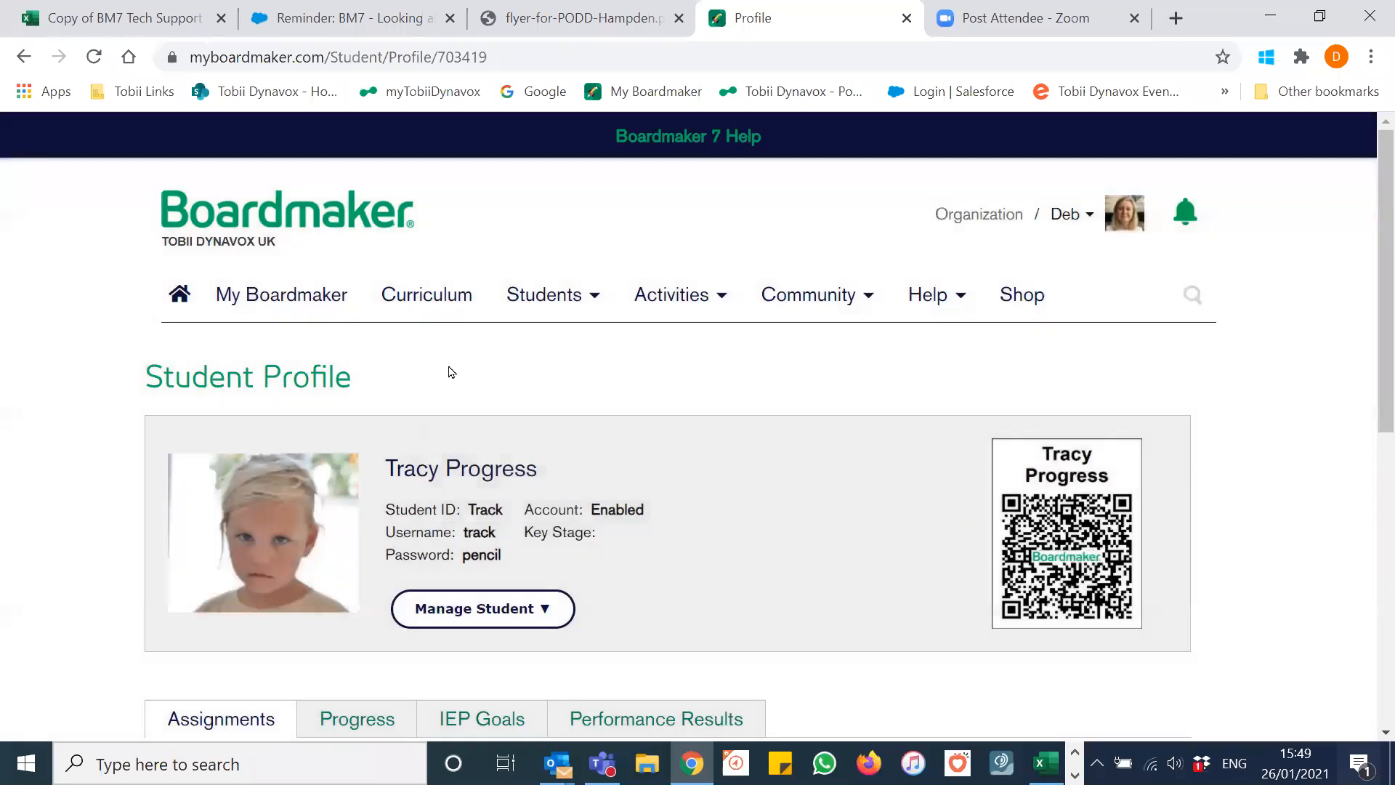
{"action": "scroll", "coordinate": [701, 388], "scroll_direction": "down", "scroll_amount": 1}
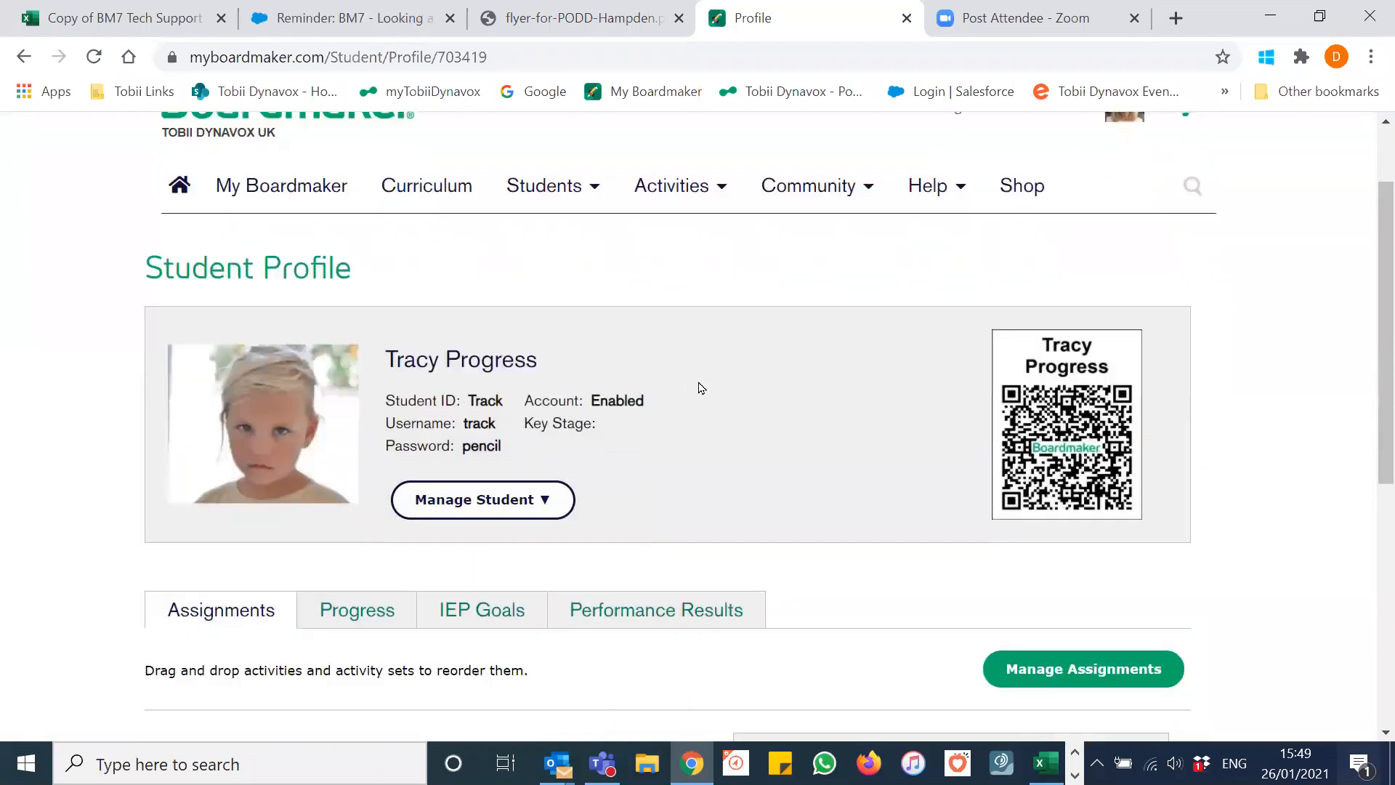
{"action": "scroll", "coordinate": [701, 388], "scroll_direction": "down", "scroll_amount": 1}
{"action": "scroll", "coordinate": [701, 387], "scroll_direction": "down", "scroll_amount": 1}
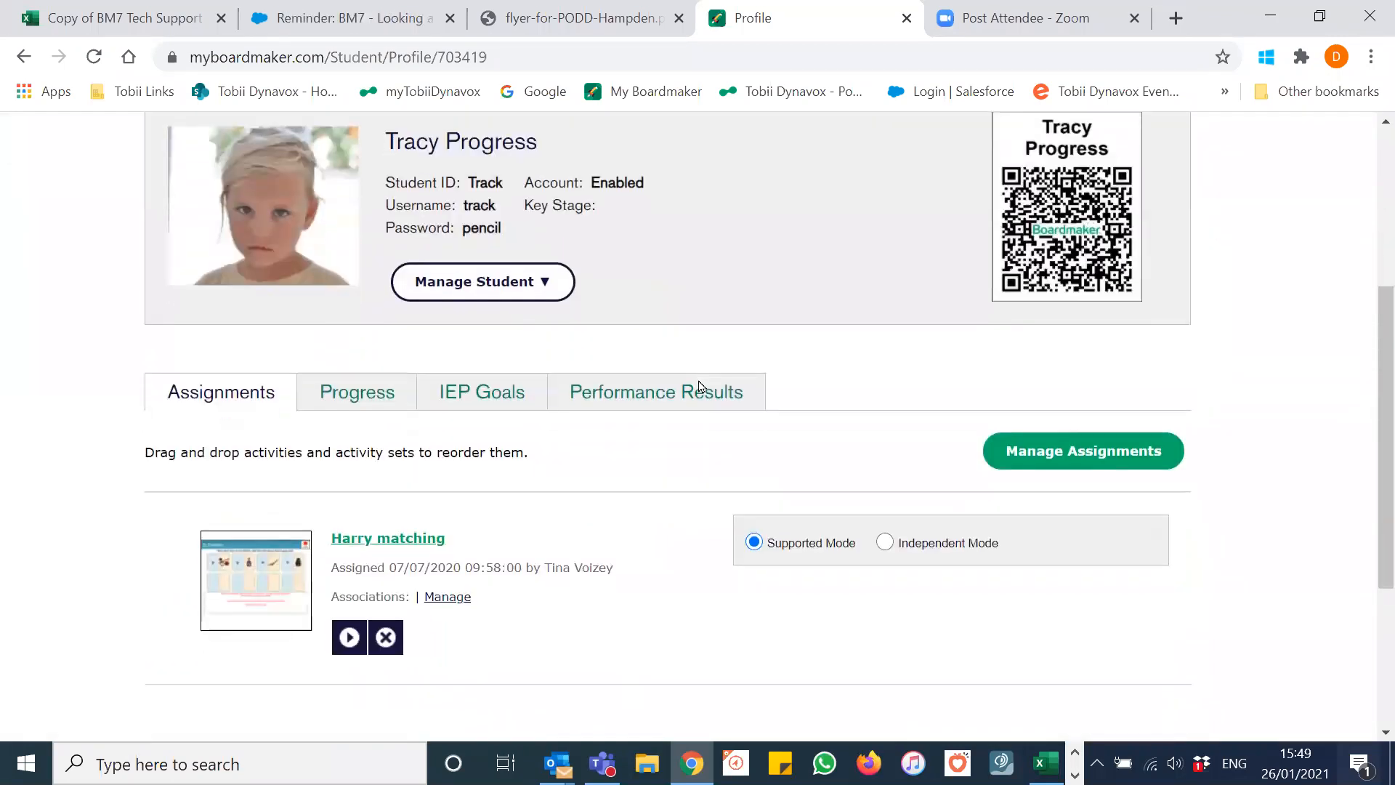
Step: Inspect the colour-coded Activity Results under Progress, then show IEP Goals, which has none yet
{"action": "left_click", "coordinate": [358, 394]}
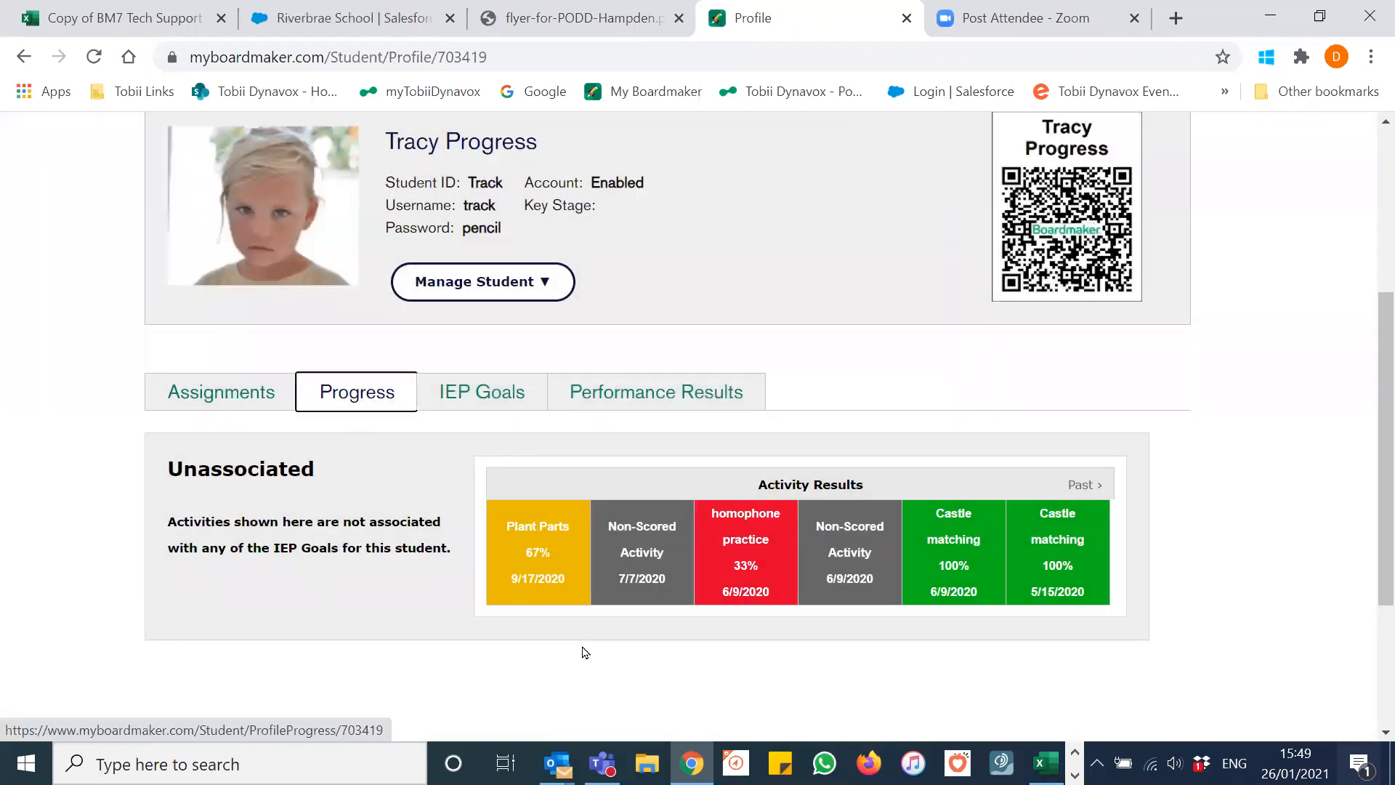
{"action": "mouse_move", "coordinate": [557, 590]}
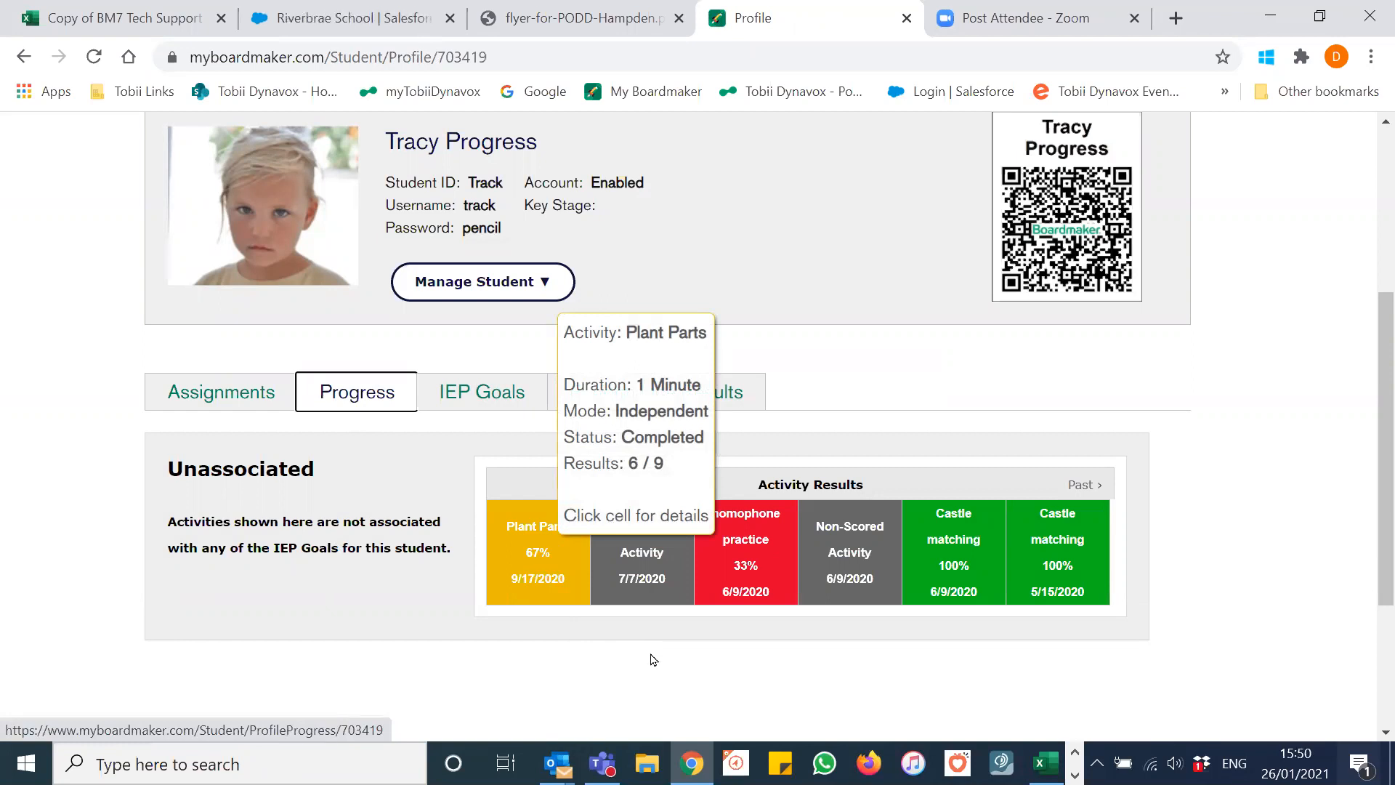
{"action": "mouse_move", "coordinate": [785, 579]}
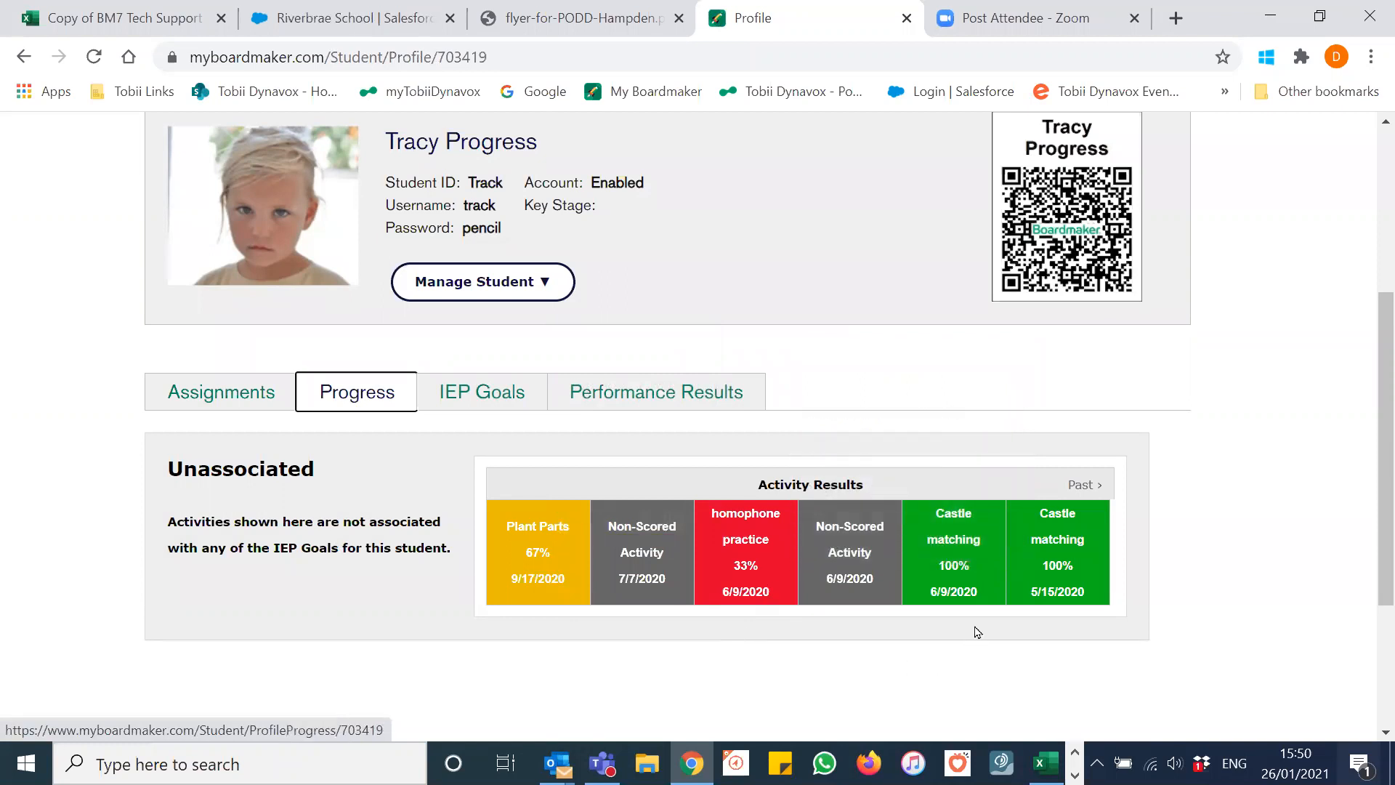
{"action": "mouse_move", "coordinate": [988, 584]}
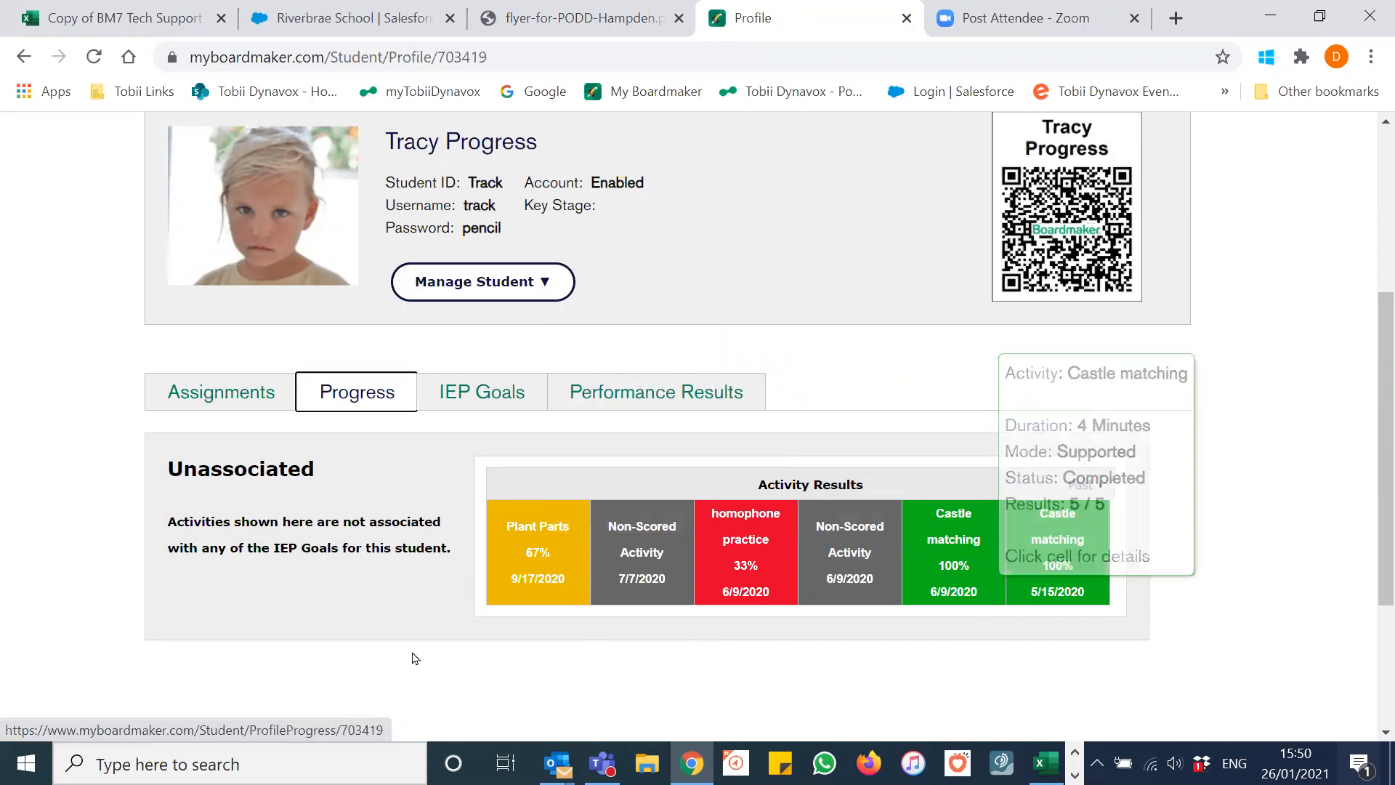
{"action": "left_click", "coordinate": [477, 404]}
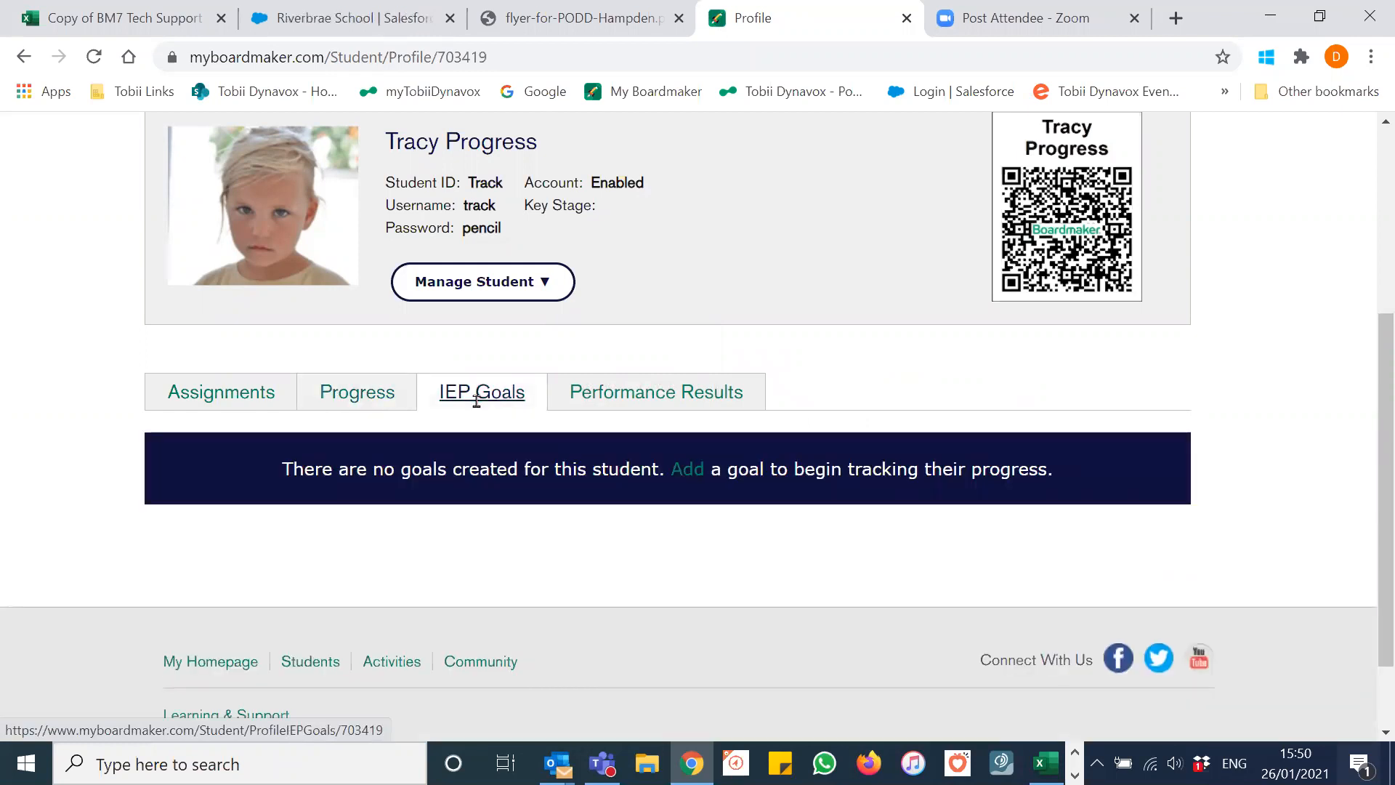
{"action": "left_click", "coordinate": [476, 401]}
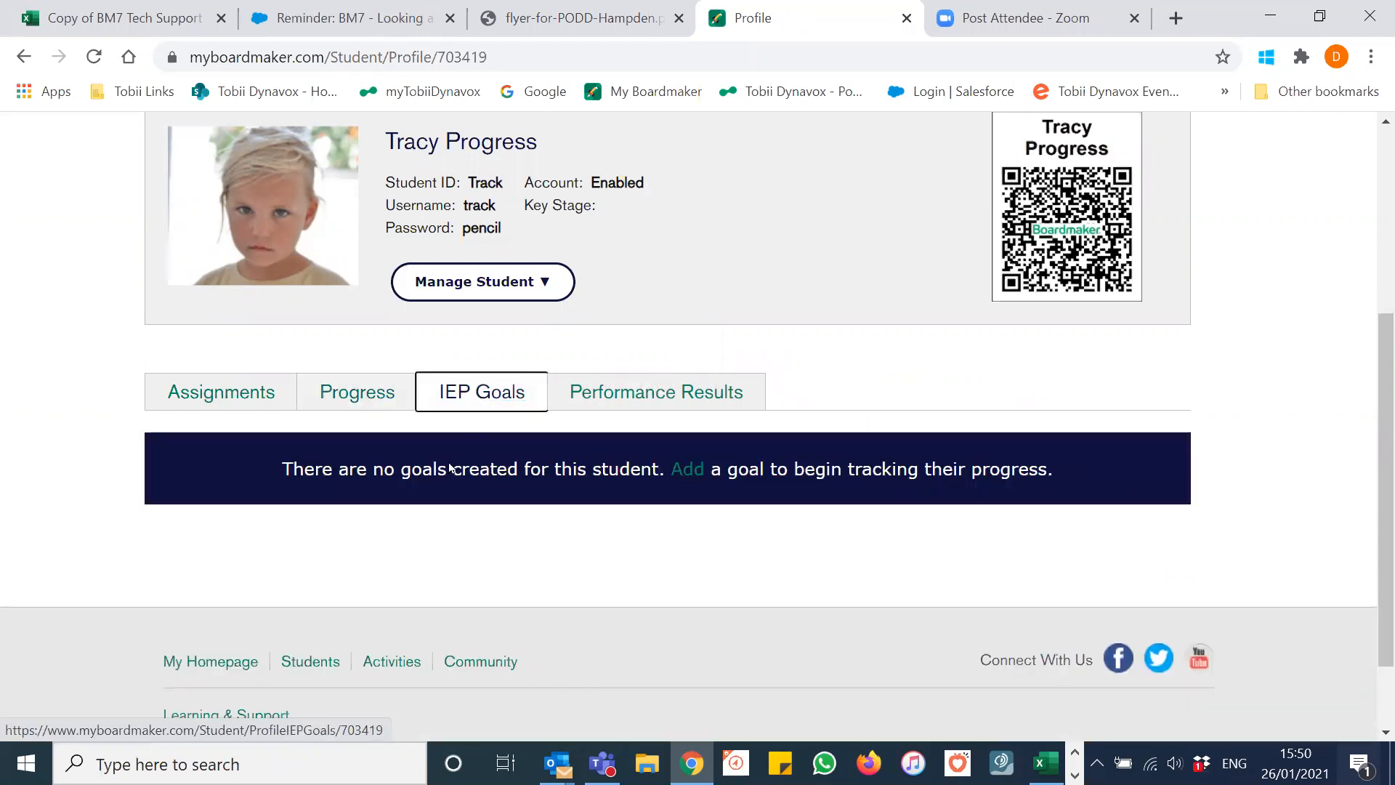
{"action": "left_click", "coordinate": [690, 471]}
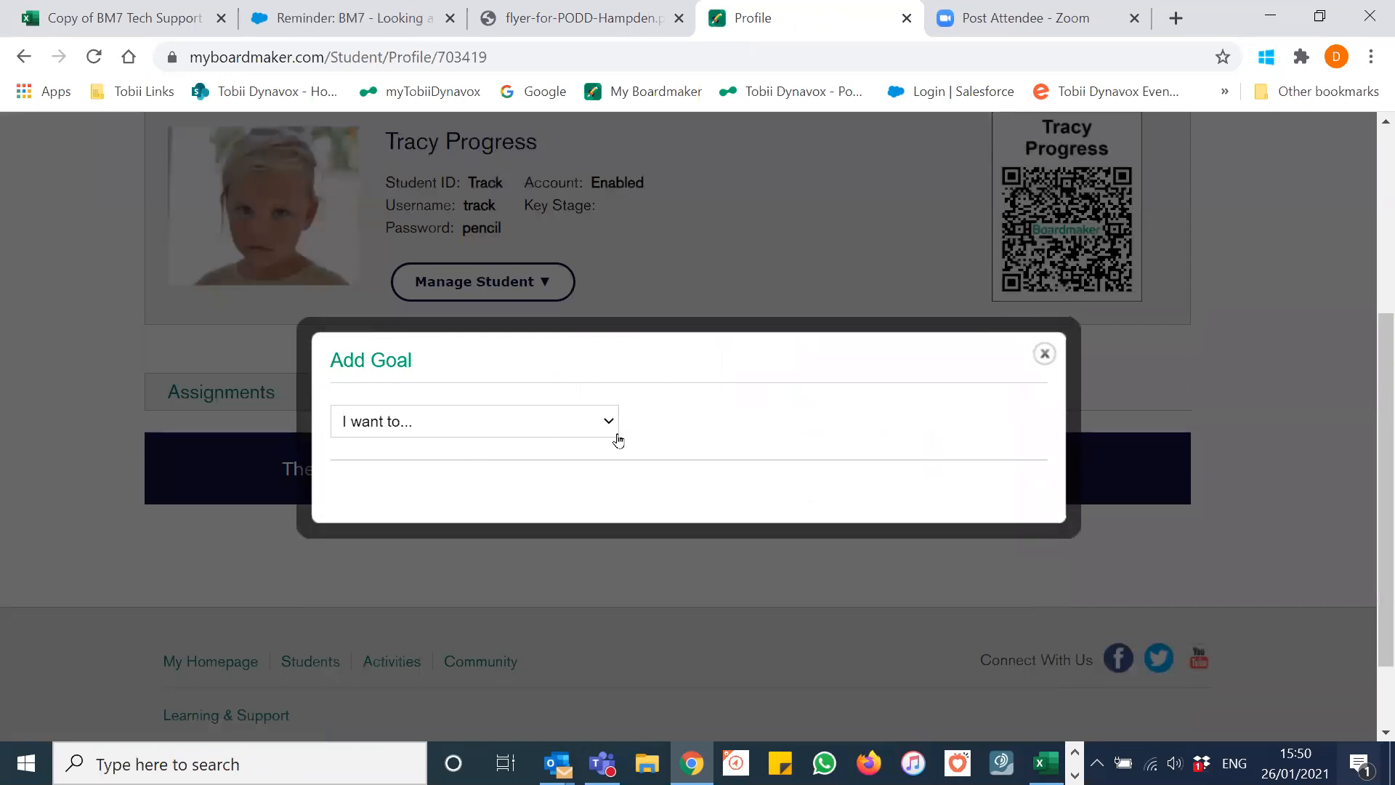
{"action": "scroll", "coordinate": [600, 414], "scroll_direction": "down", "scroll_amount": 2}
{"action": "left_click", "coordinate": [608, 318]}
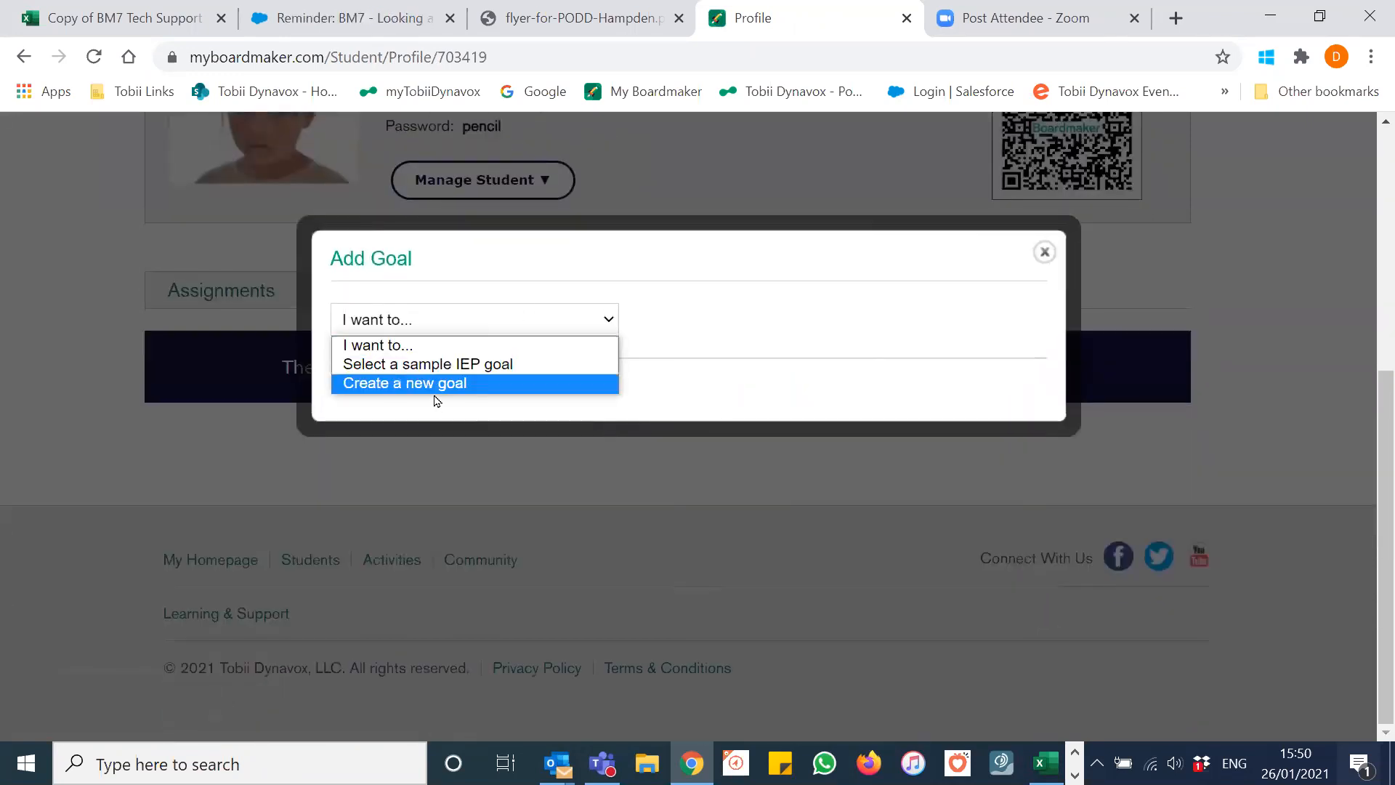
{"action": "left_click", "coordinate": [1046, 253]}
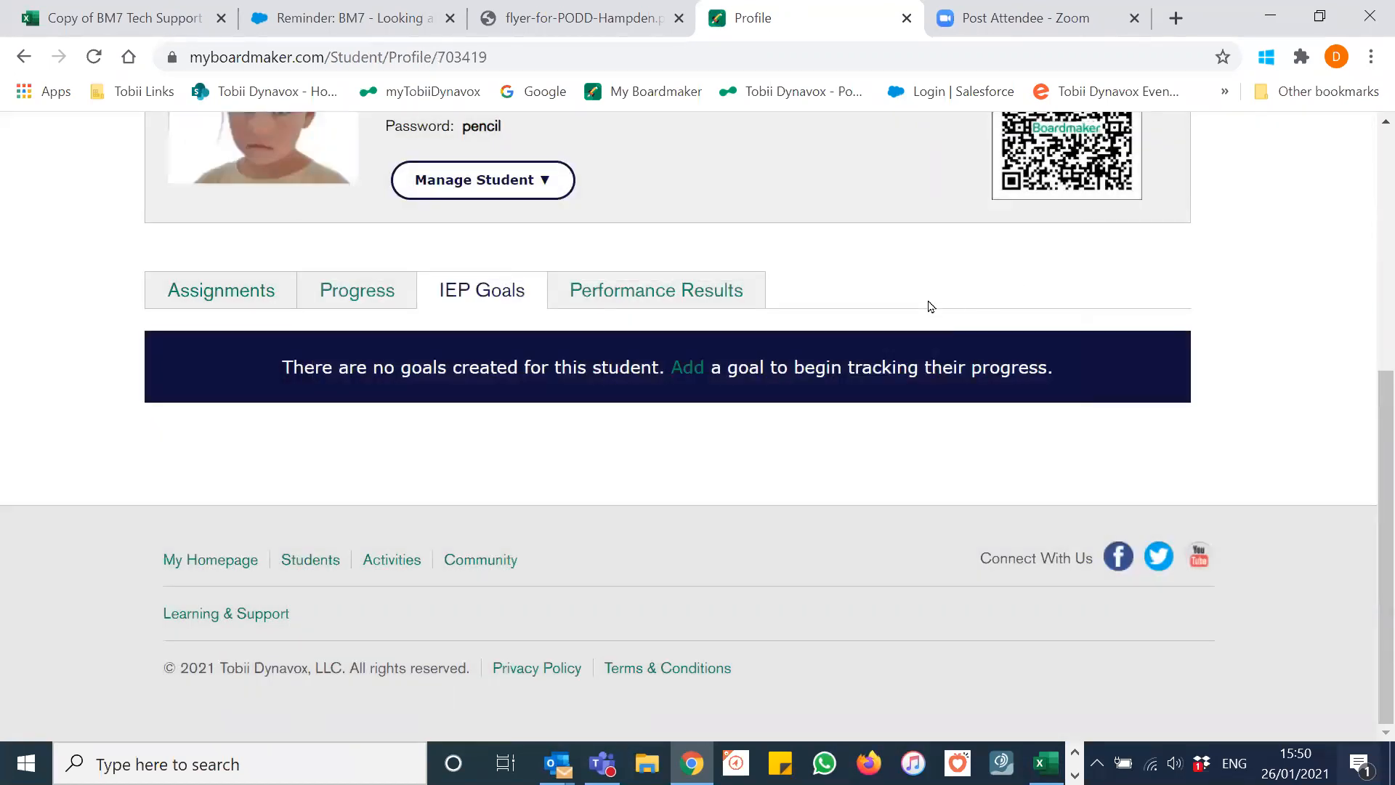
{"action": "left_click", "coordinate": [626, 292]}
Step: Expand all sessions and inspect PLANT PARTS: Complete, 67% correct, 6/9, Independent mode
{"action": "scroll", "coordinate": [552, 363], "scroll_direction": "down", "scroll_amount": 1}
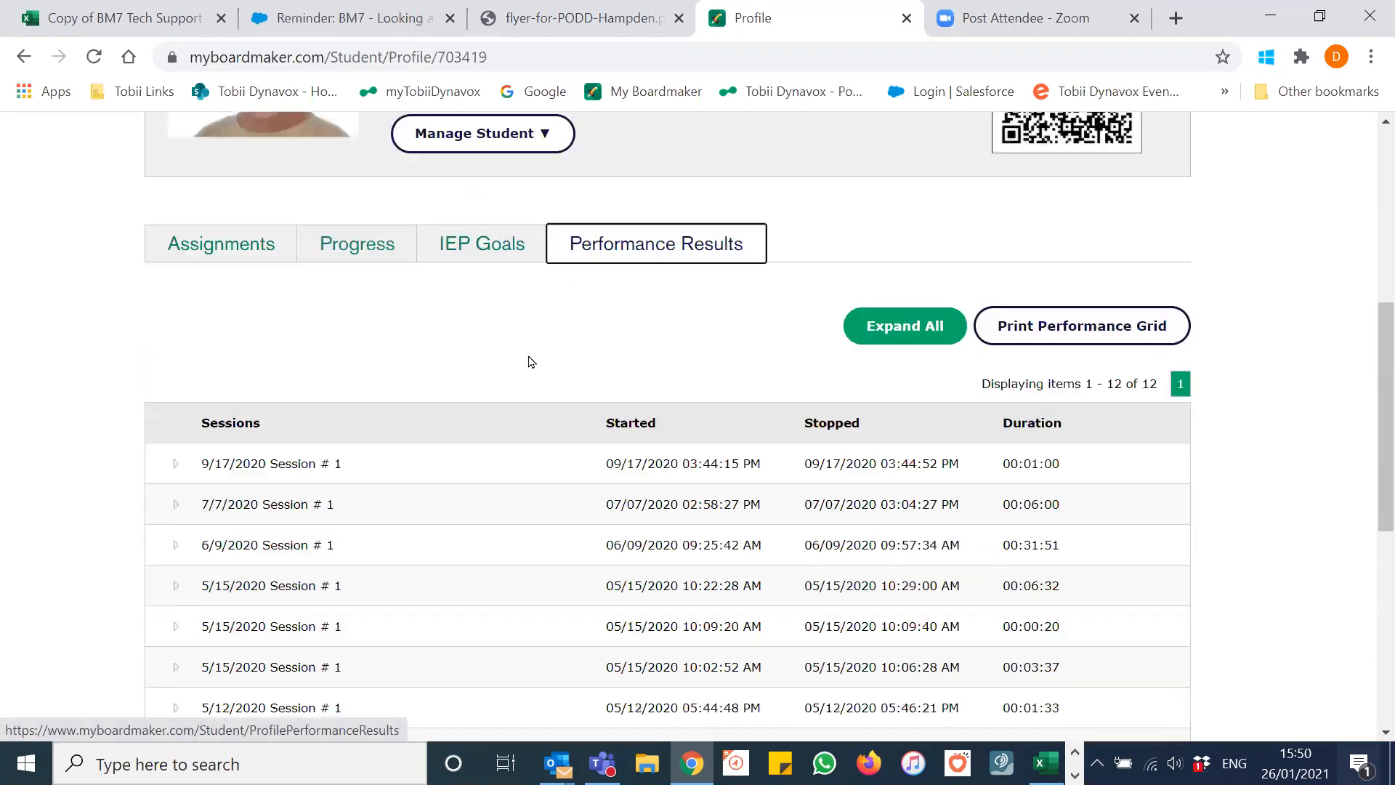
{"action": "scroll", "coordinate": [530, 356], "scroll_direction": "down", "scroll_amount": 2}
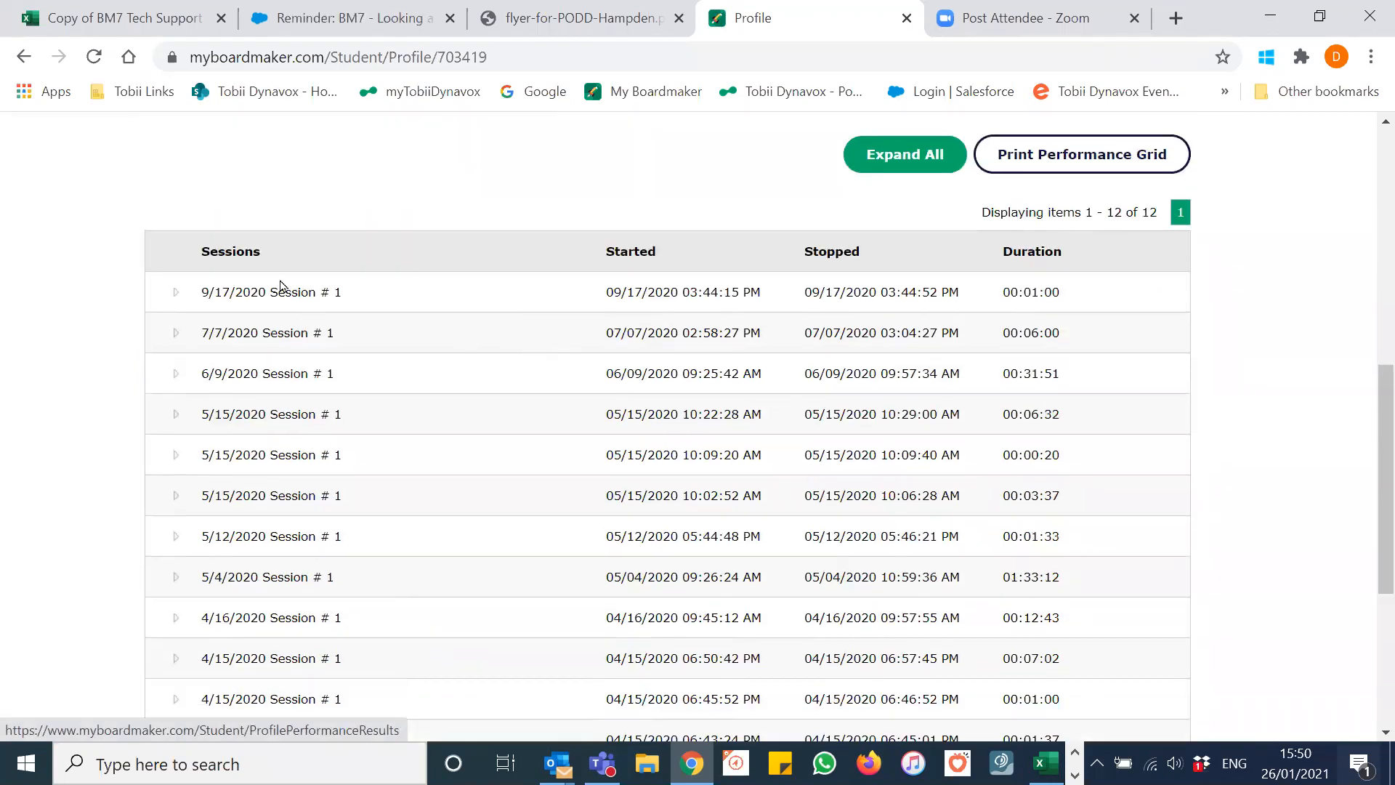
{"action": "left_click", "coordinate": [901, 154]}
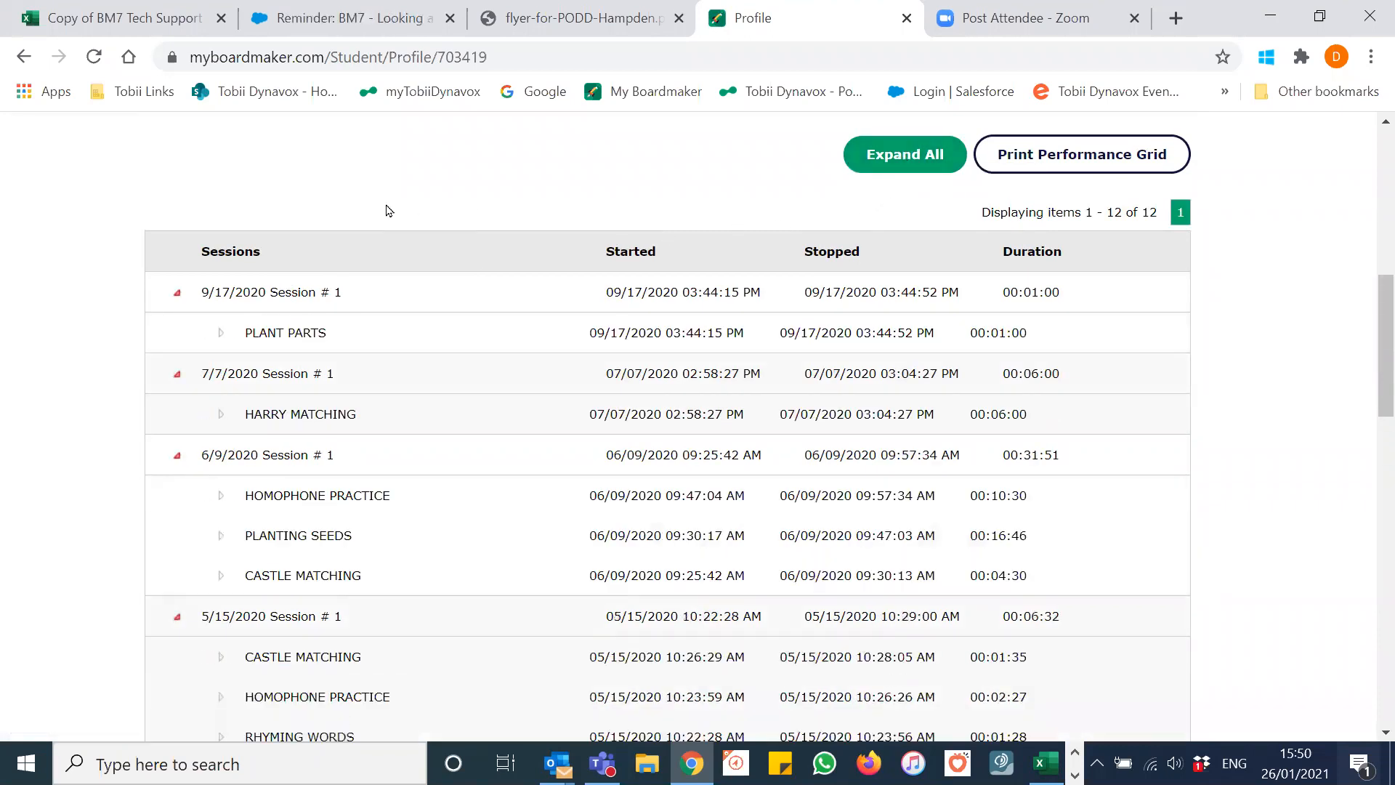
{"action": "left_click", "coordinate": [220, 335]}
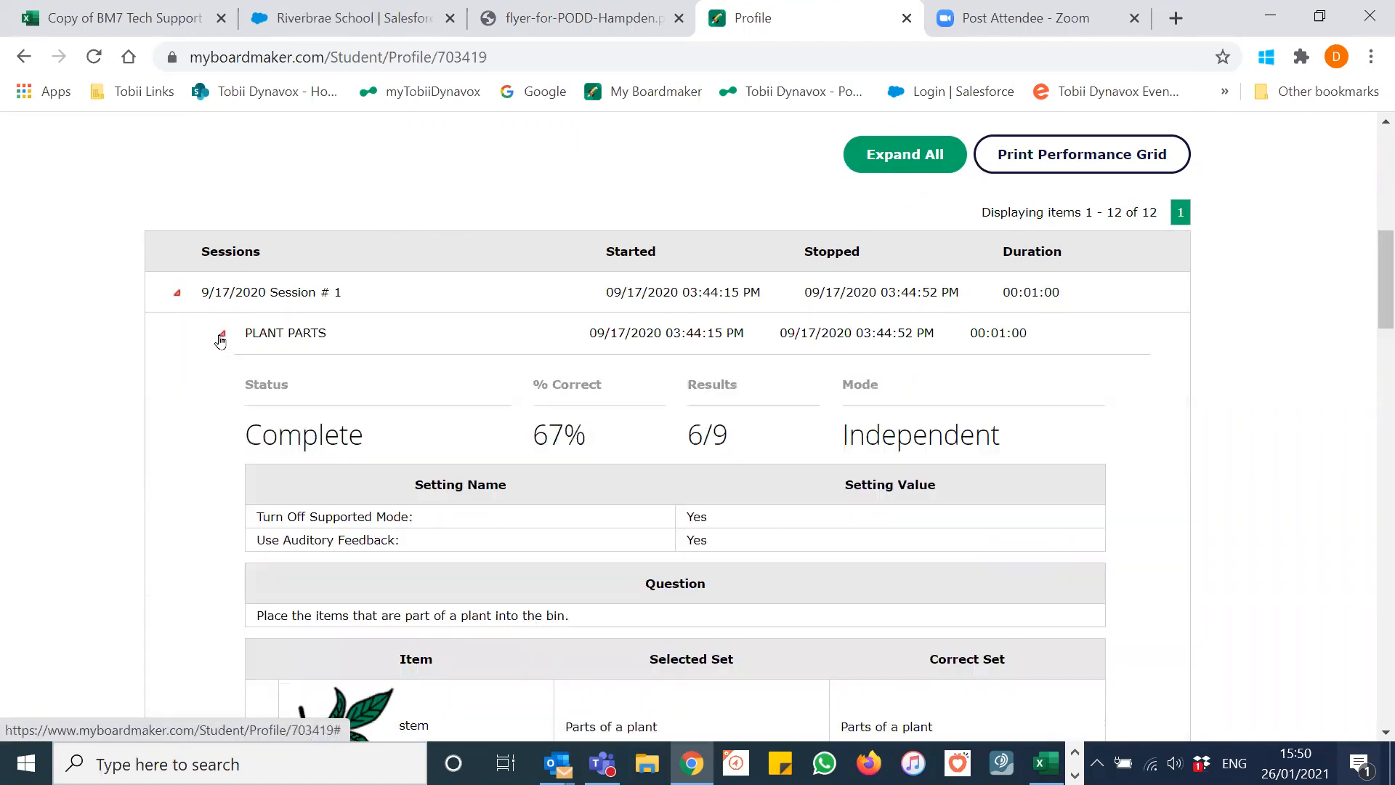
{"action": "scroll", "coordinate": [202, 368], "scroll_direction": "down", "scroll_amount": 3}
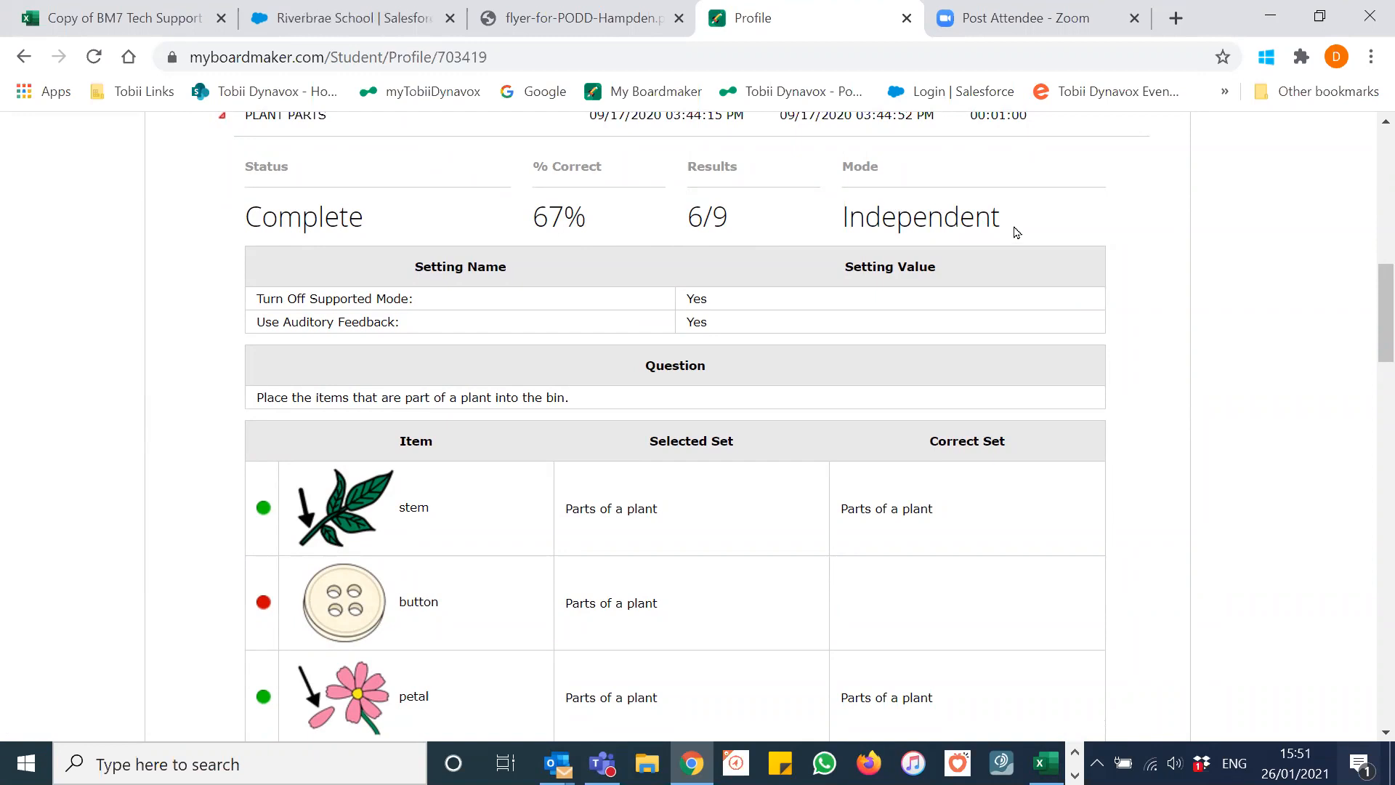
{"action": "scroll", "coordinate": [798, 315], "scroll_direction": "down", "scroll_amount": 5}
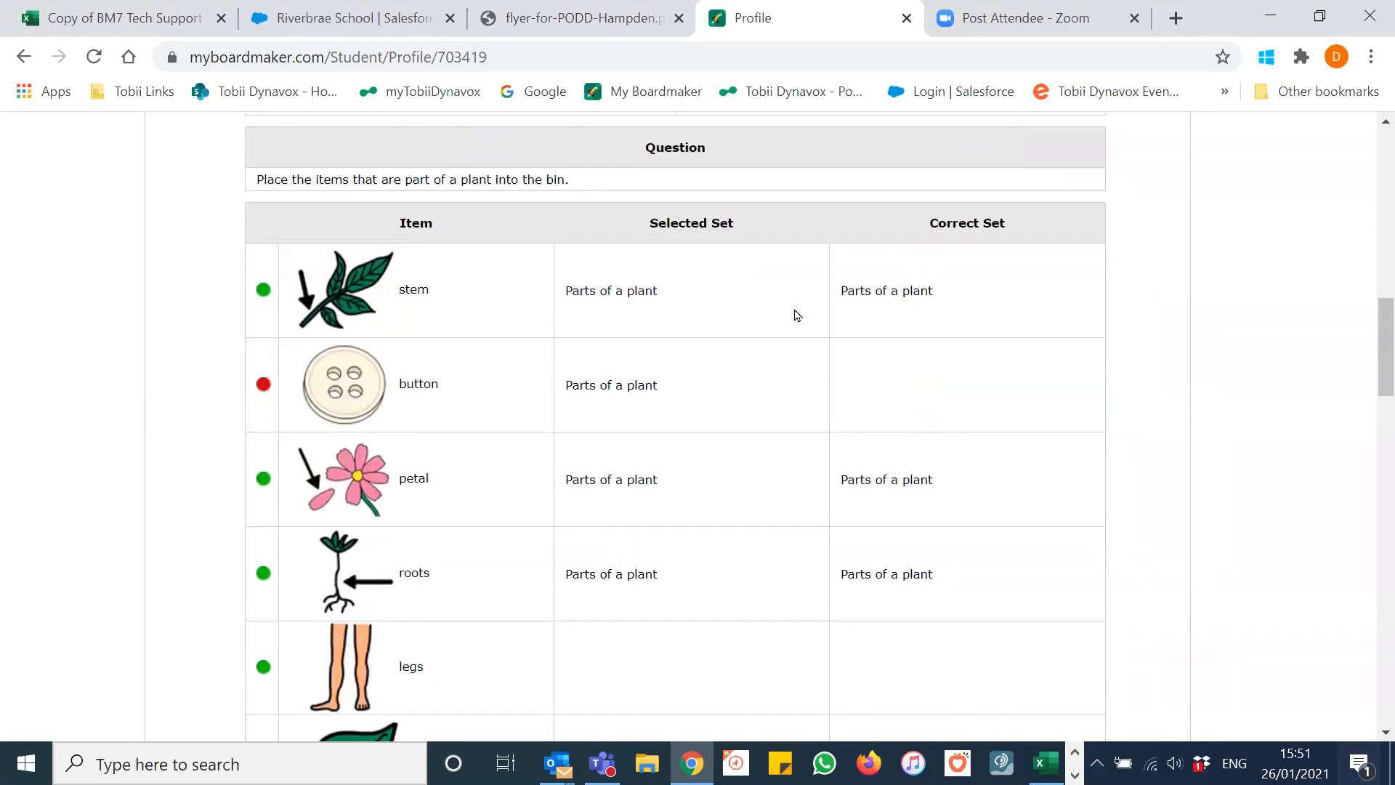
{"action": "scroll", "coordinate": [482, 480], "scroll_direction": "down", "scroll_amount": 2}
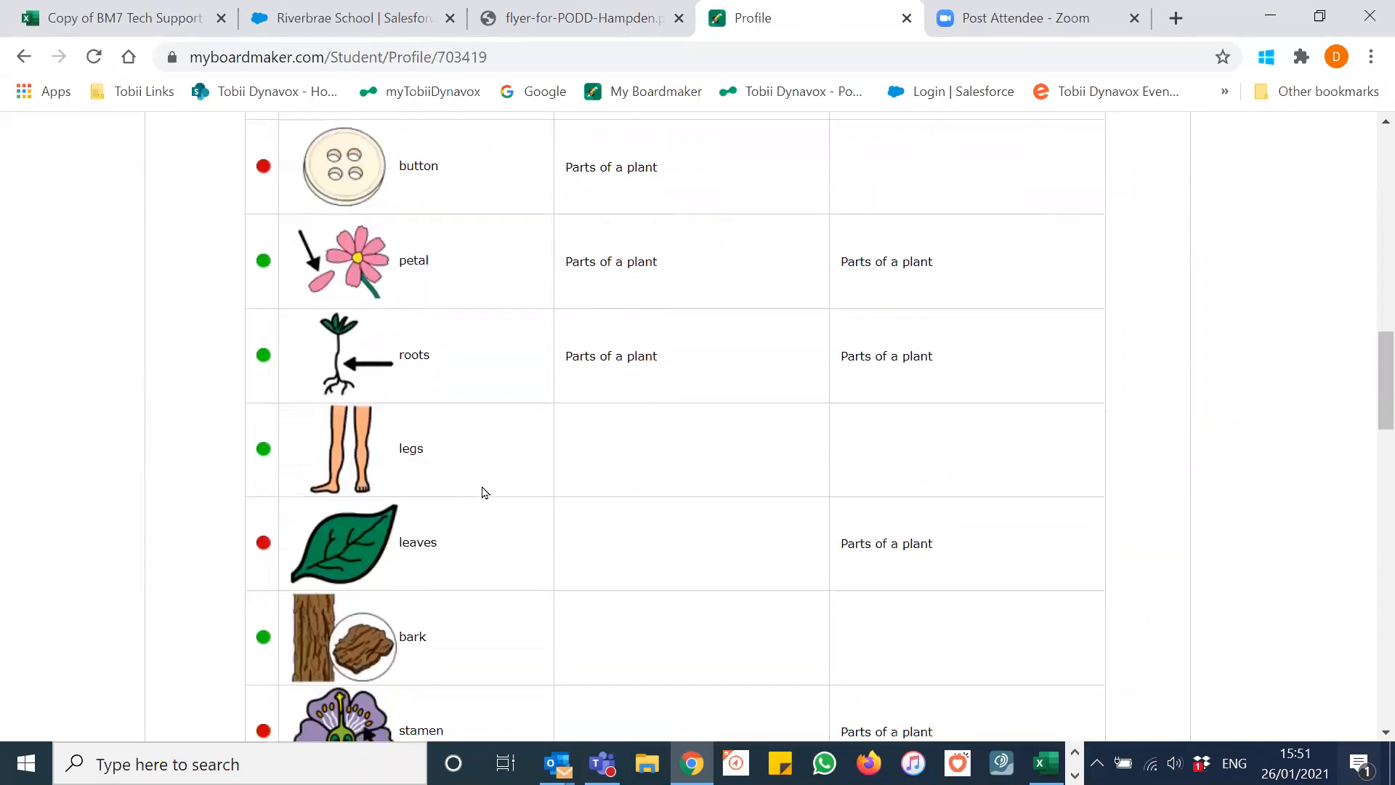
{"action": "scroll", "coordinate": [469, 420], "scroll_direction": "up", "scroll_amount": 7}
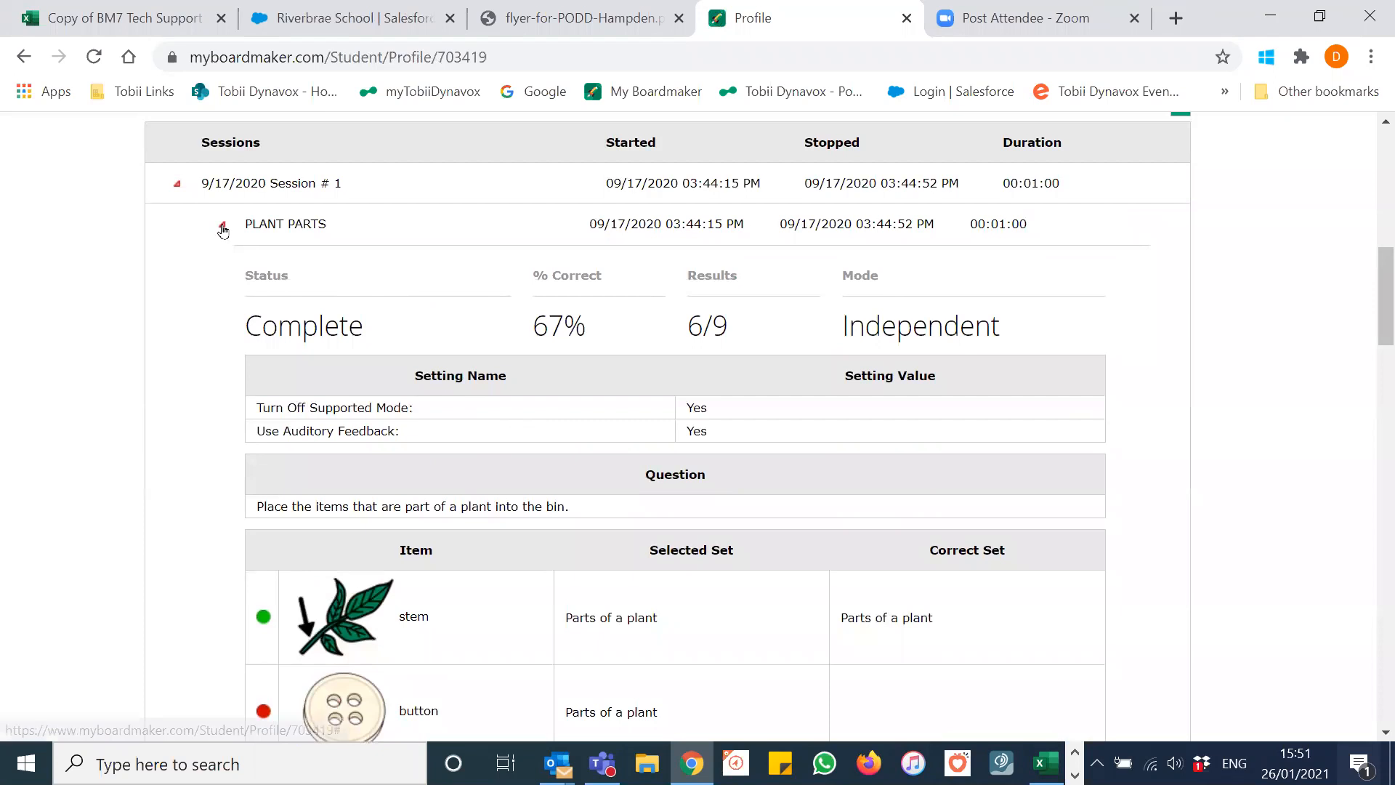
{"action": "left_click", "coordinate": [222, 226]}
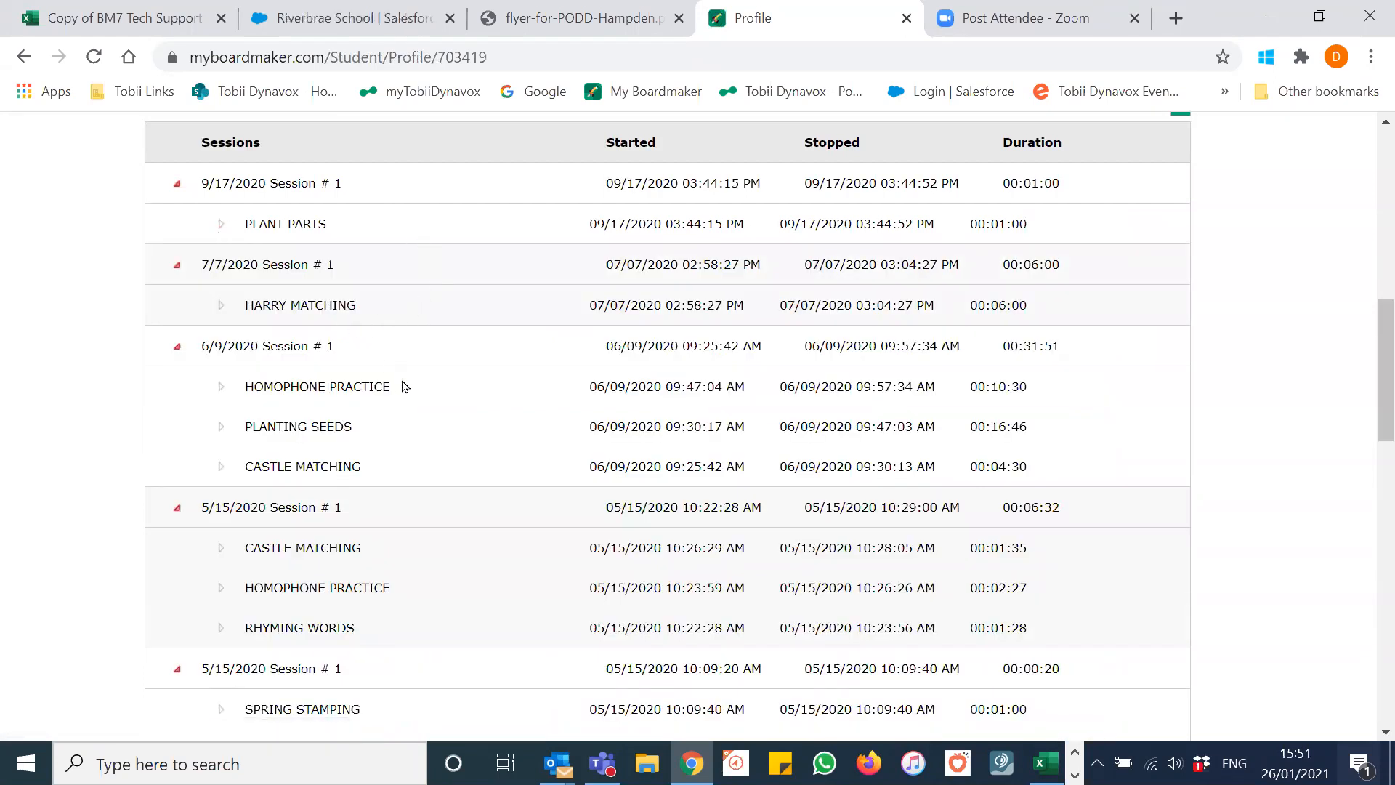
Step: Review the HOMOPHONE PRACTICE details and collapse them
{"action": "left_click", "coordinate": [220, 392]}
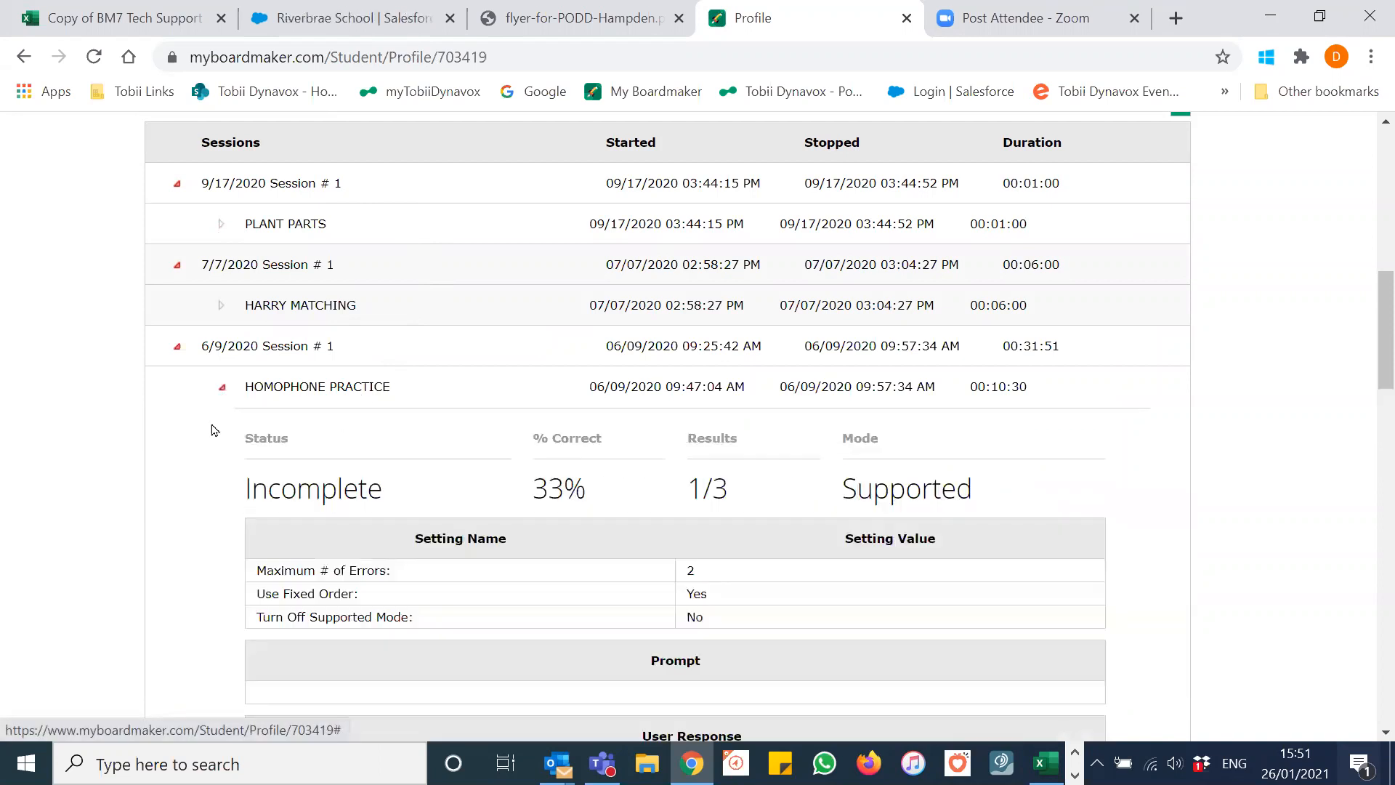
{"action": "scroll", "coordinate": [211, 433], "scroll_direction": "down", "scroll_amount": 3}
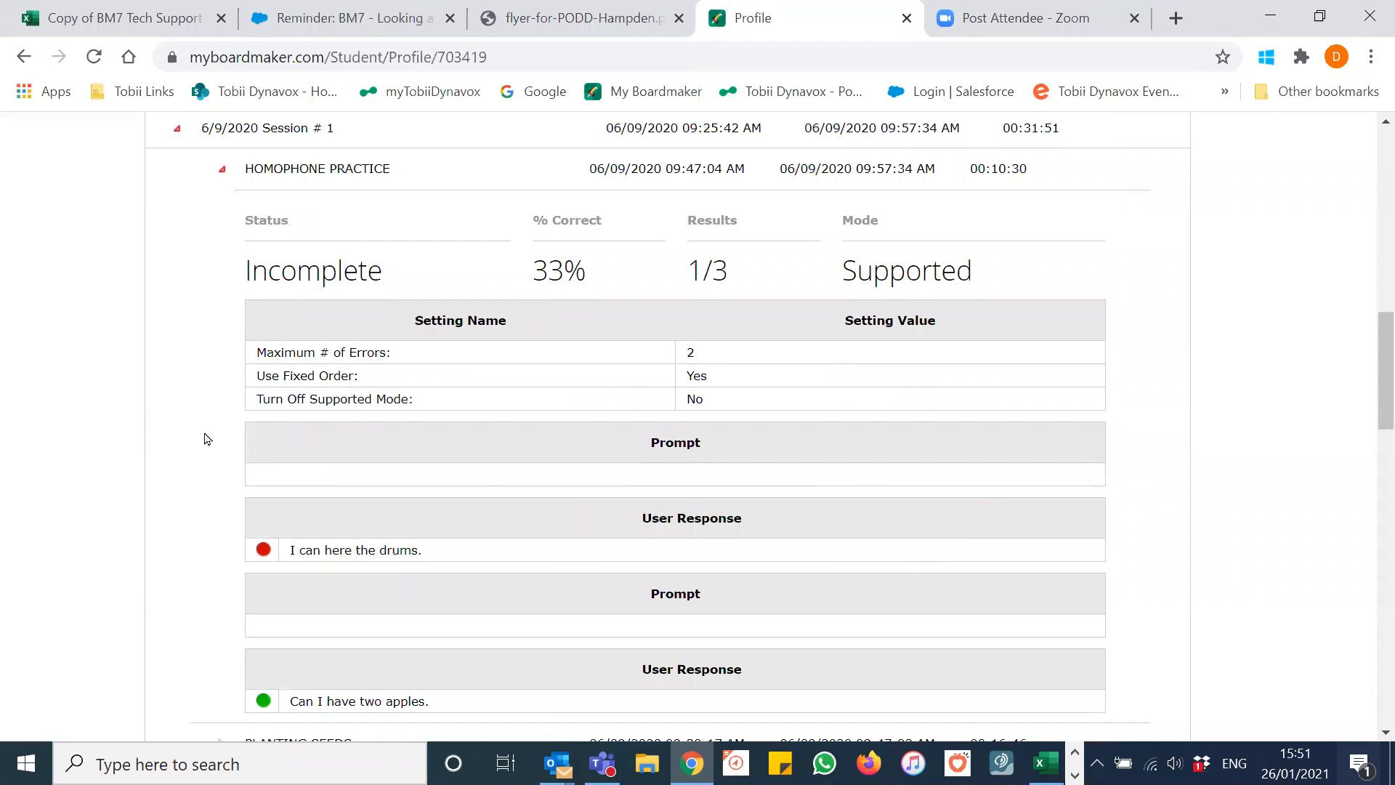
{"action": "scroll", "coordinate": [205, 436], "scroll_direction": "down", "scroll_amount": 1}
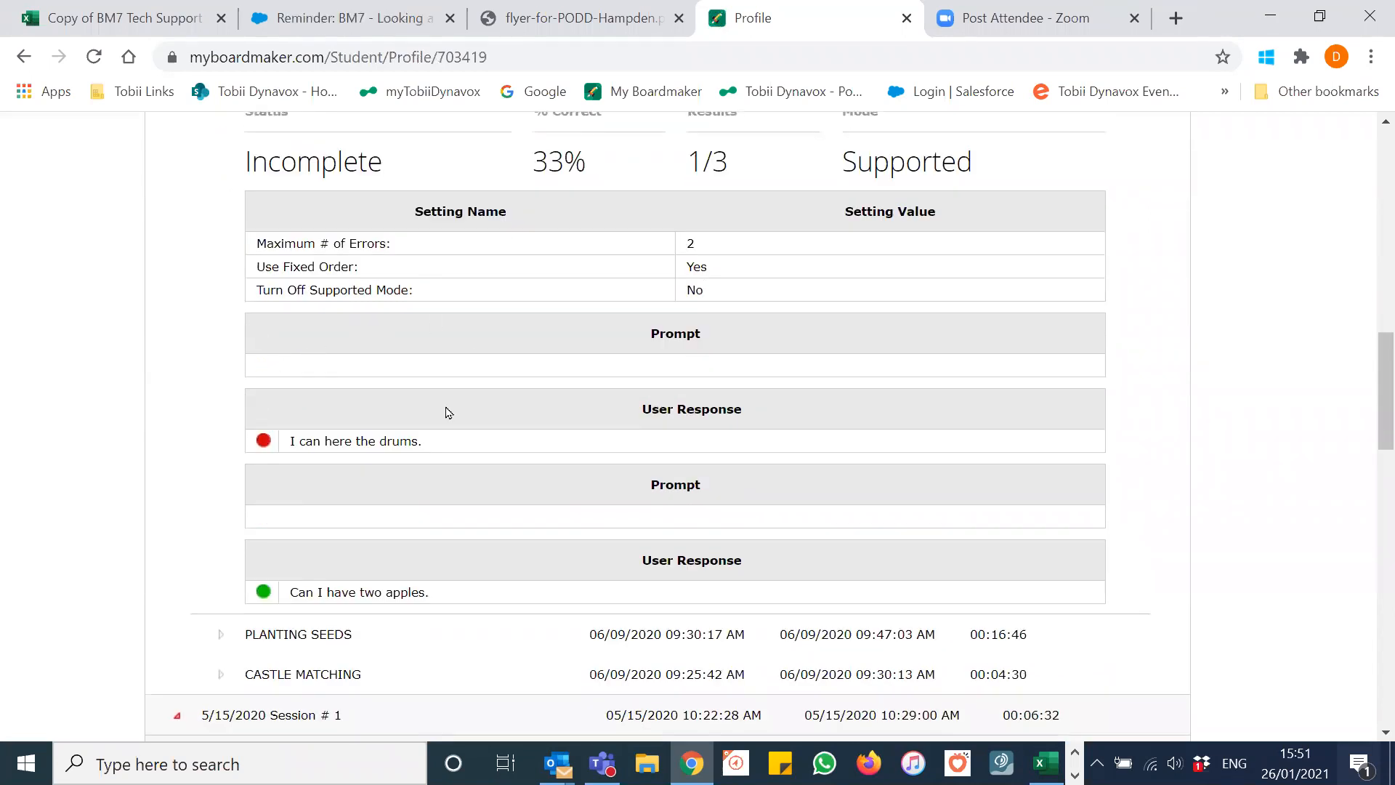
{"action": "scroll", "coordinate": [218, 383], "scroll_direction": "up", "scroll_amount": 3}
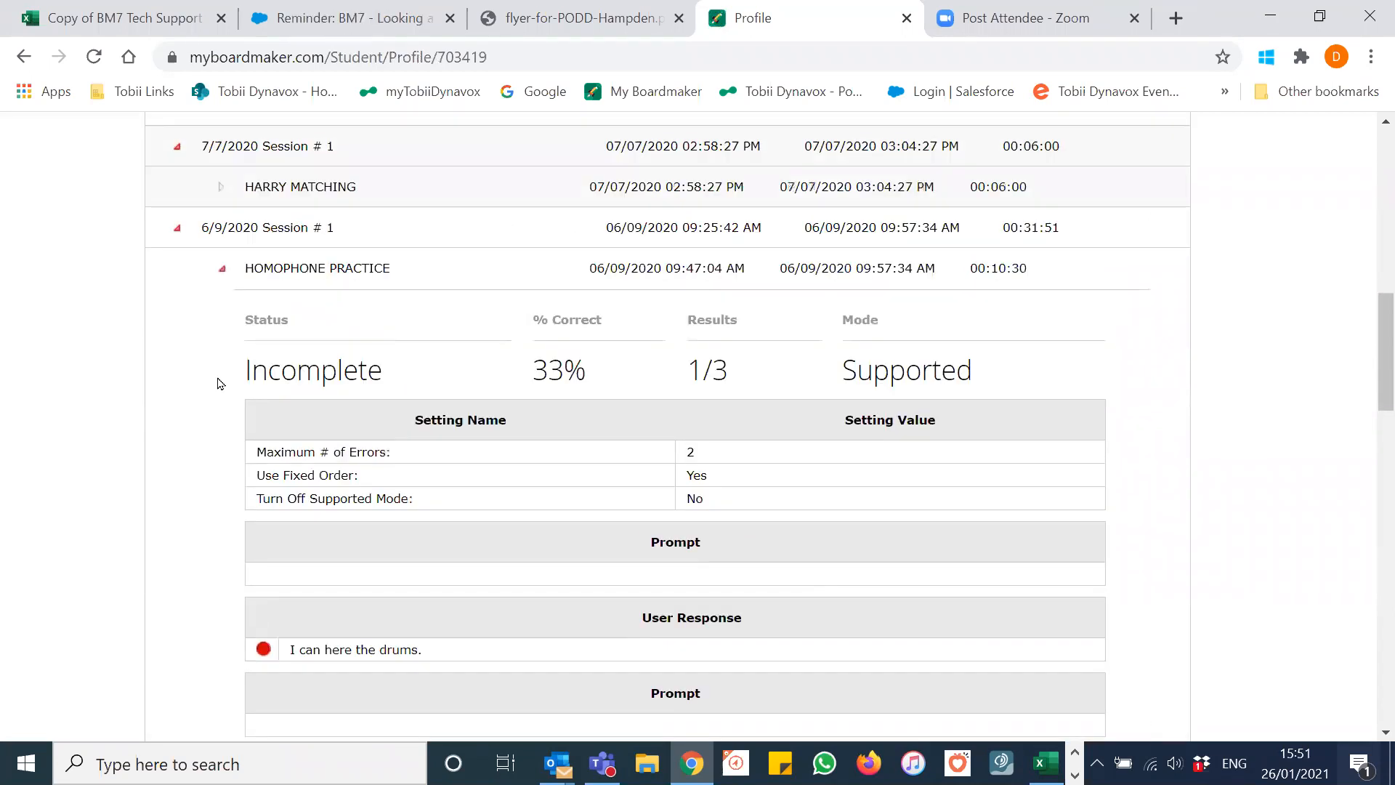
{"action": "left_click", "coordinate": [225, 281]}
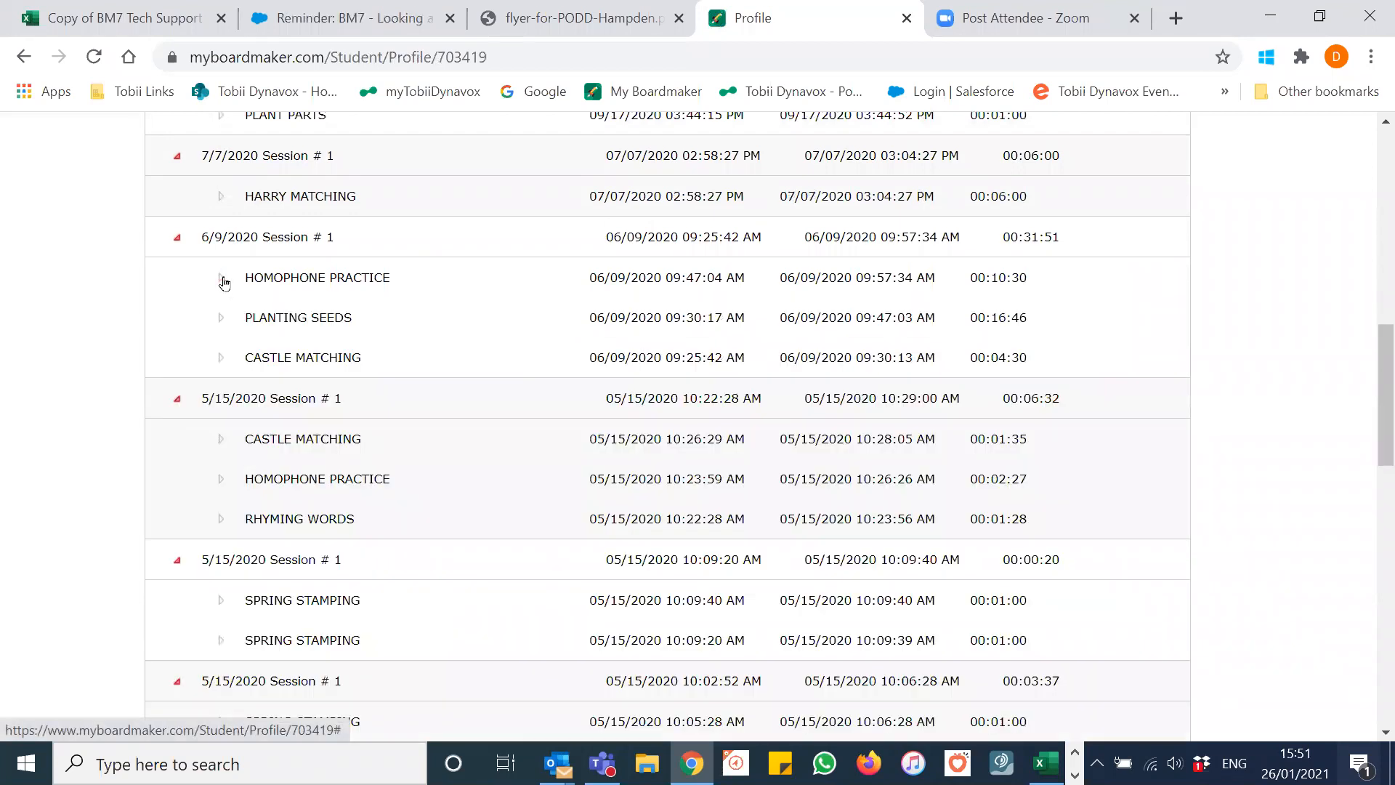
Step: Expand the 5/15/2020 CASTLE MATCHING results: Complete, 100%, 5/5 in Supported mode
{"action": "scroll", "coordinate": [118, 358], "scroll_direction": "down", "scroll_amount": 1}
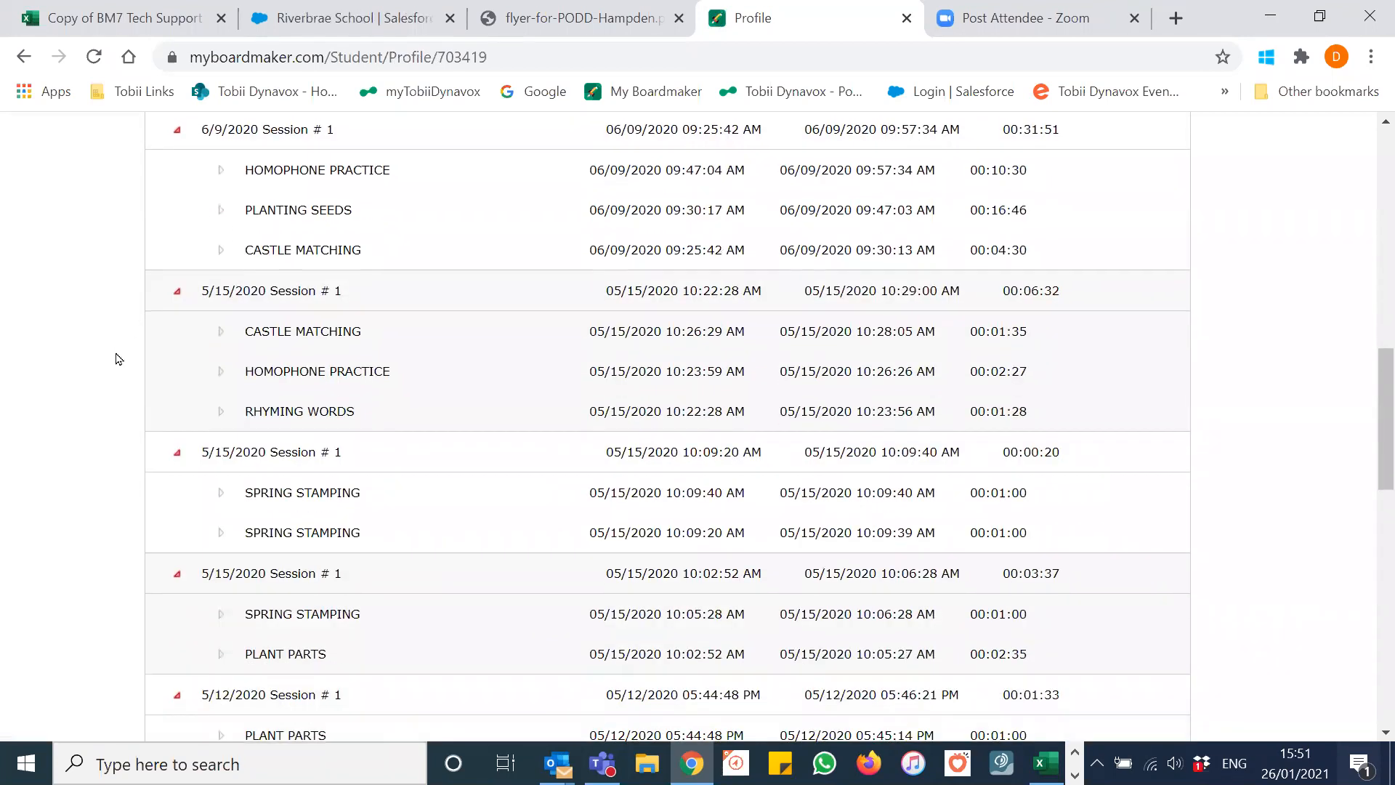
{"action": "left_click", "coordinate": [218, 331]}
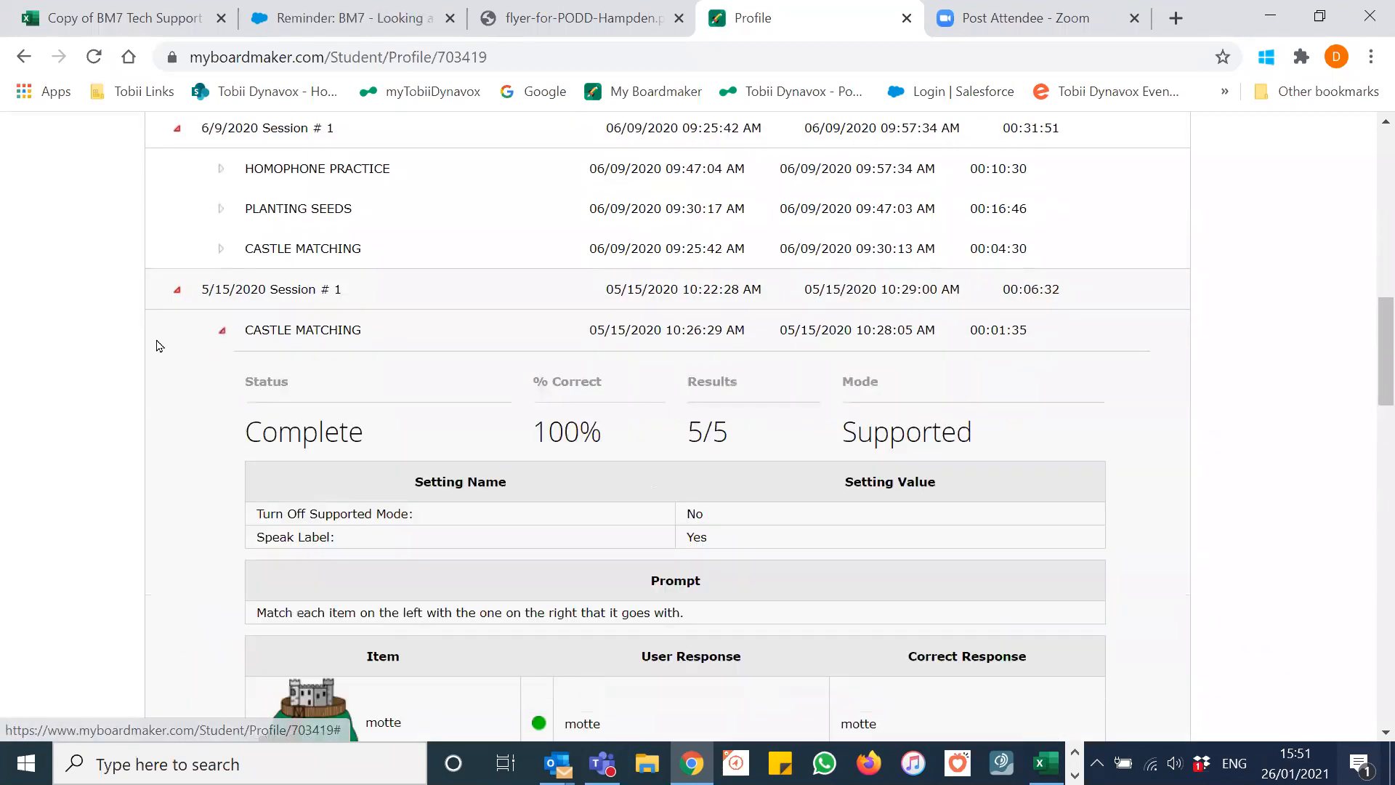
{"action": "scroll", "coordinate": [172, 368], "scroll_direction": "down", "scroll_amount": 3}
{"action": "scroll", "coordinate": [174, 376], "scroll_direction": "down", "scroll_amount": 3}
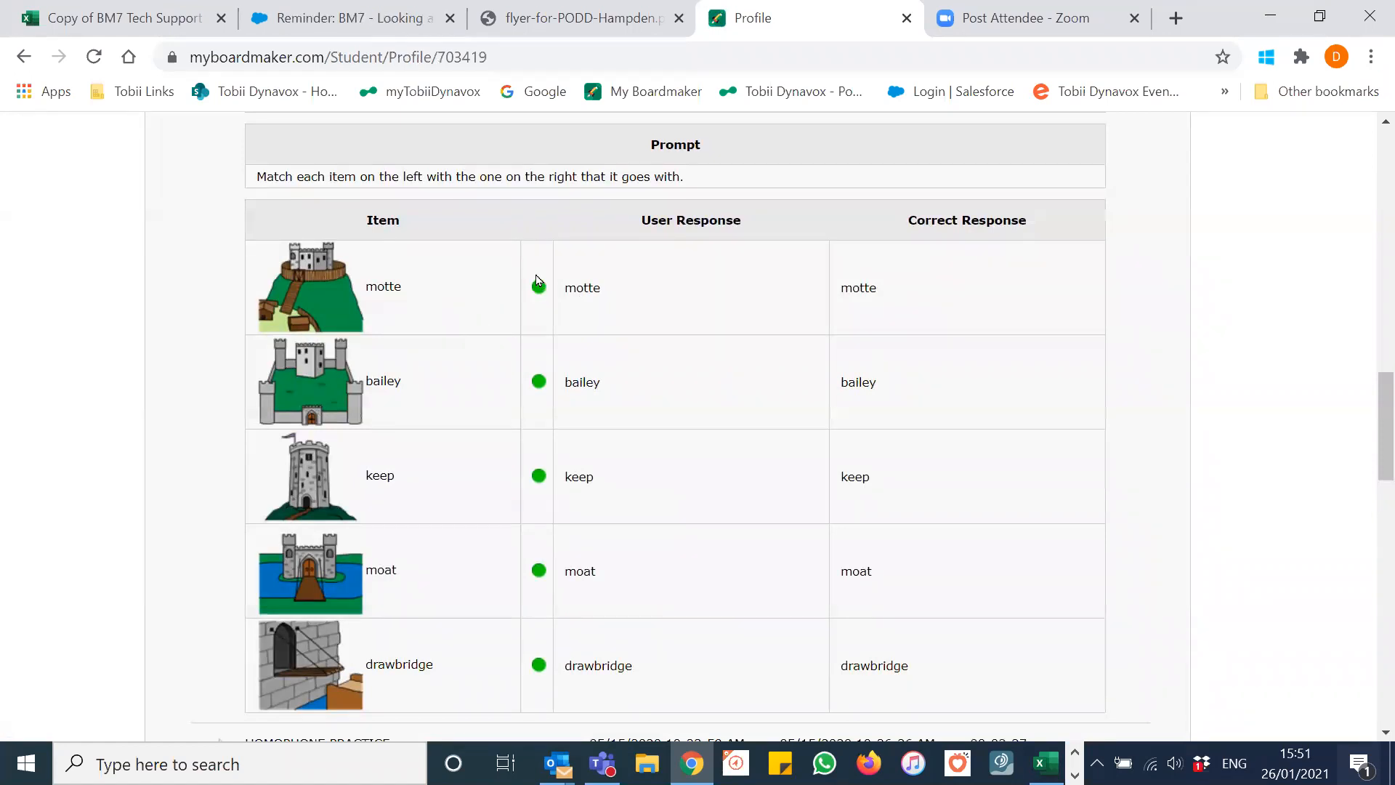
{"action": "scroll", "coordinate": [671, 408], "scroll_direction": "down", "scroll_amount": 1}
{"action": "scroll", "coordinate": [671, 409], "scroll_direction": "down", "scroll_amount": 3}
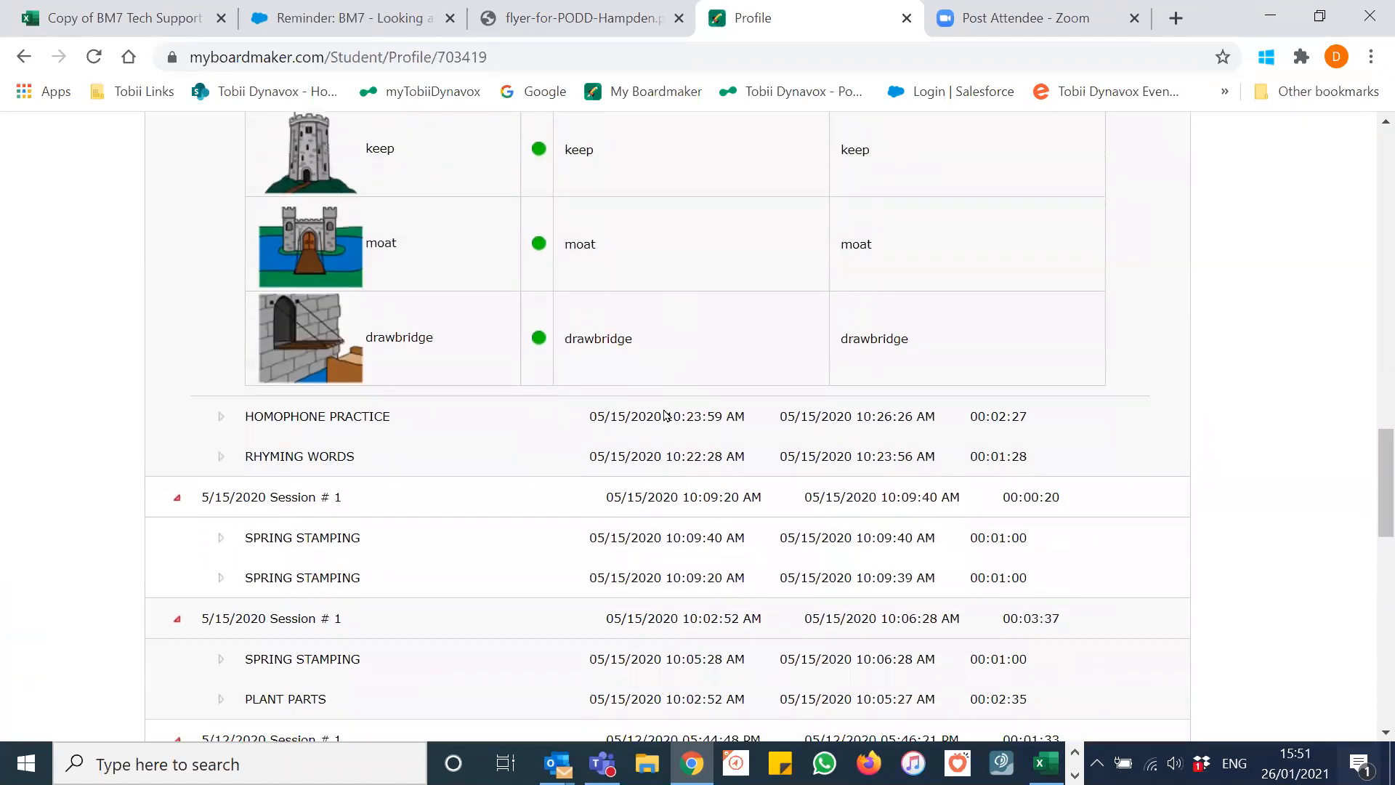
{"action": "scroll", "coordinate": [664, 408], "scroll_direction": "up", "scroll_amount": 5}
{"action": "scroll", "coordinate": [670, 416], "scroll_direction": "up", "scroll_amount": 10}
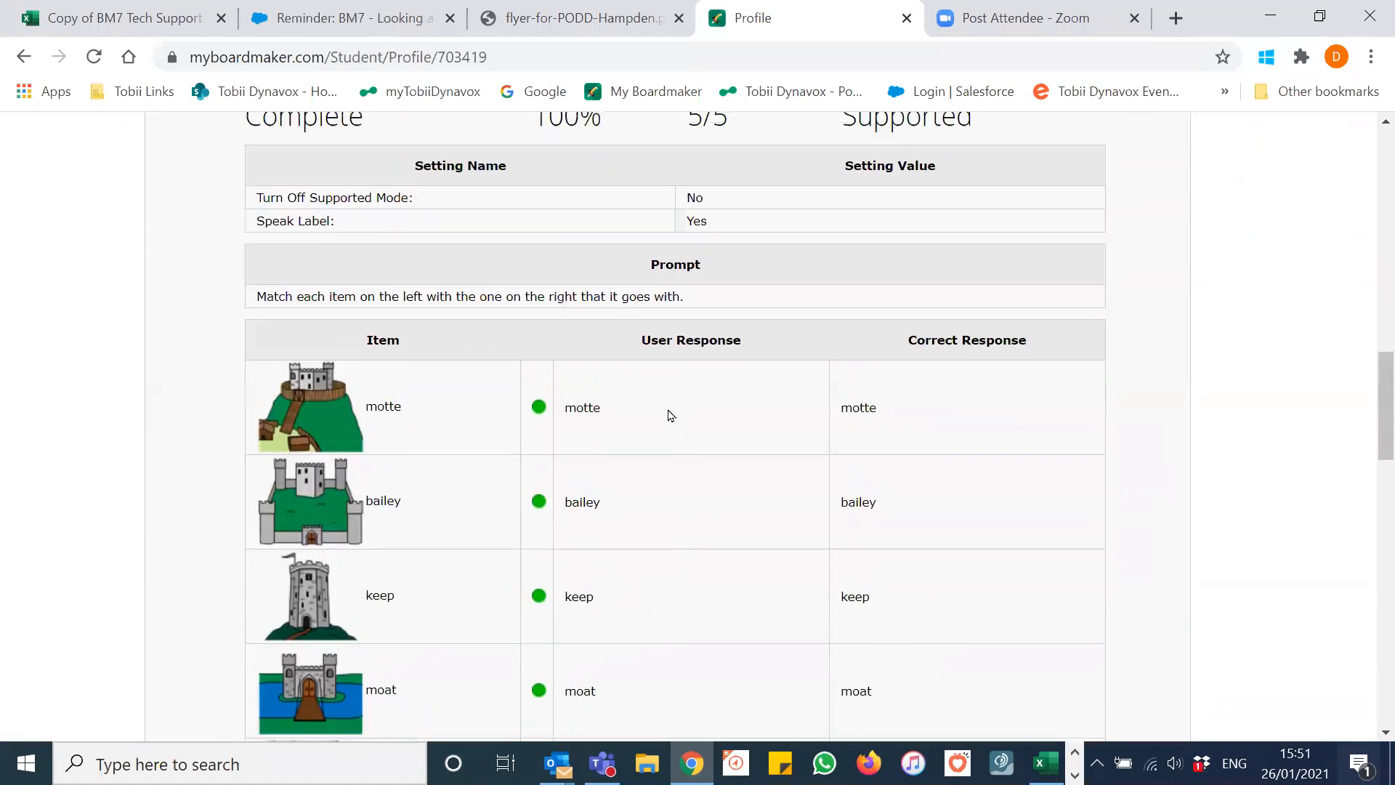
{"action": "scroll", "coordinate": [671, 415], "scroll_direction": "up", "scroll_amount": 2}
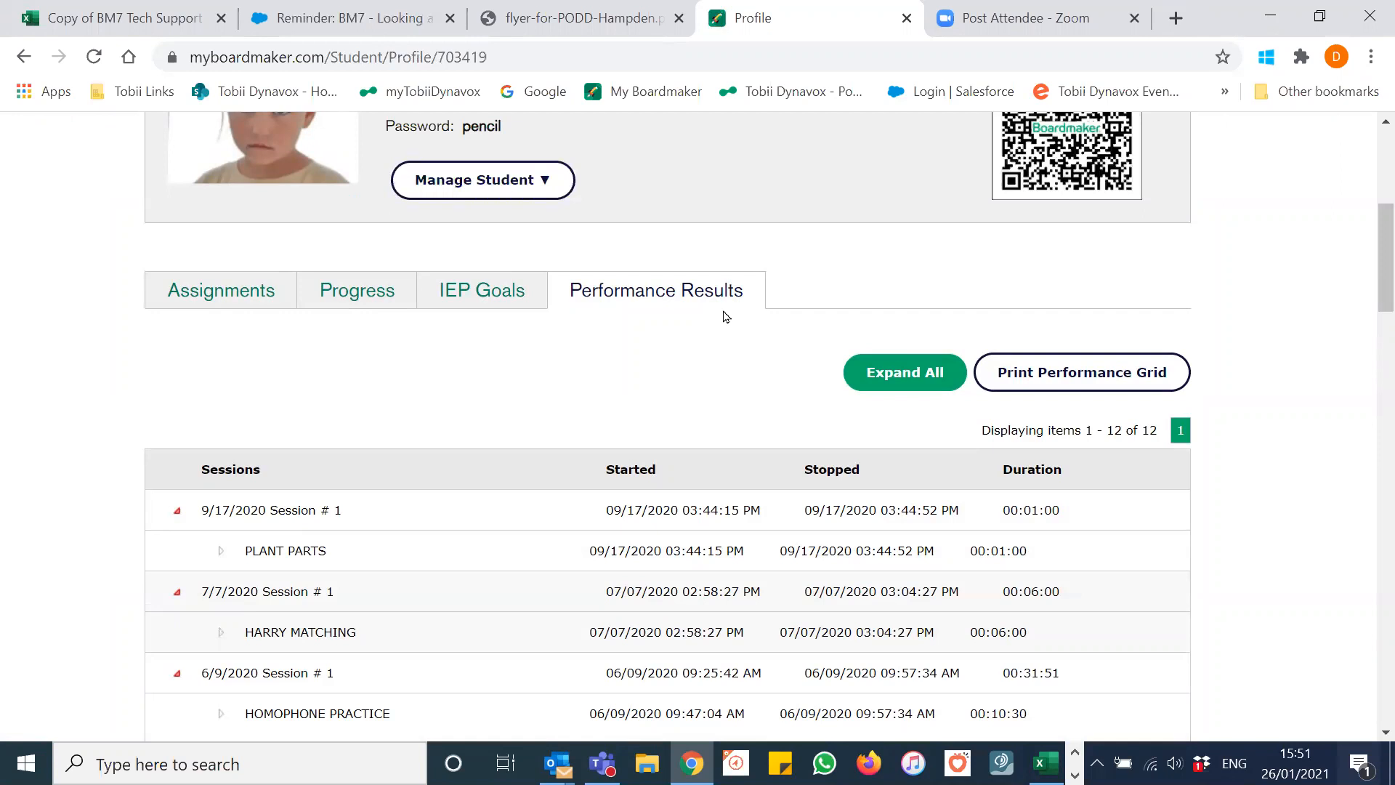
{"action": "scroll", "coordinate": [683, 342], "scroll_direction": "up", "scroll_amount": 2}
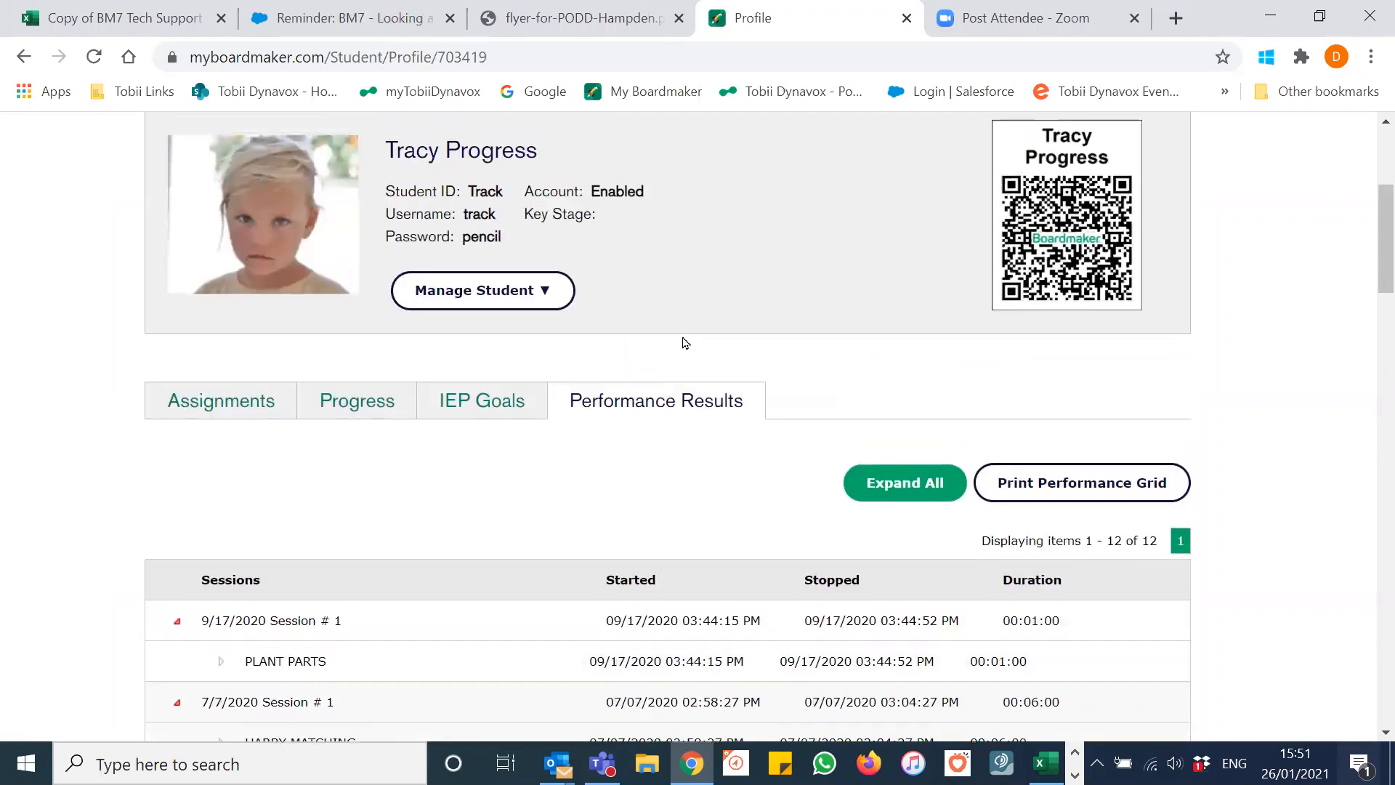
{"action": "scroll", "coordinate": [683, 341], "scroll_direction": "up", "scroll_amount": 2}
{"action": "scroll", "coordinate": [595, 323], "scroll_direction": "up", "scroll_amount": 2}
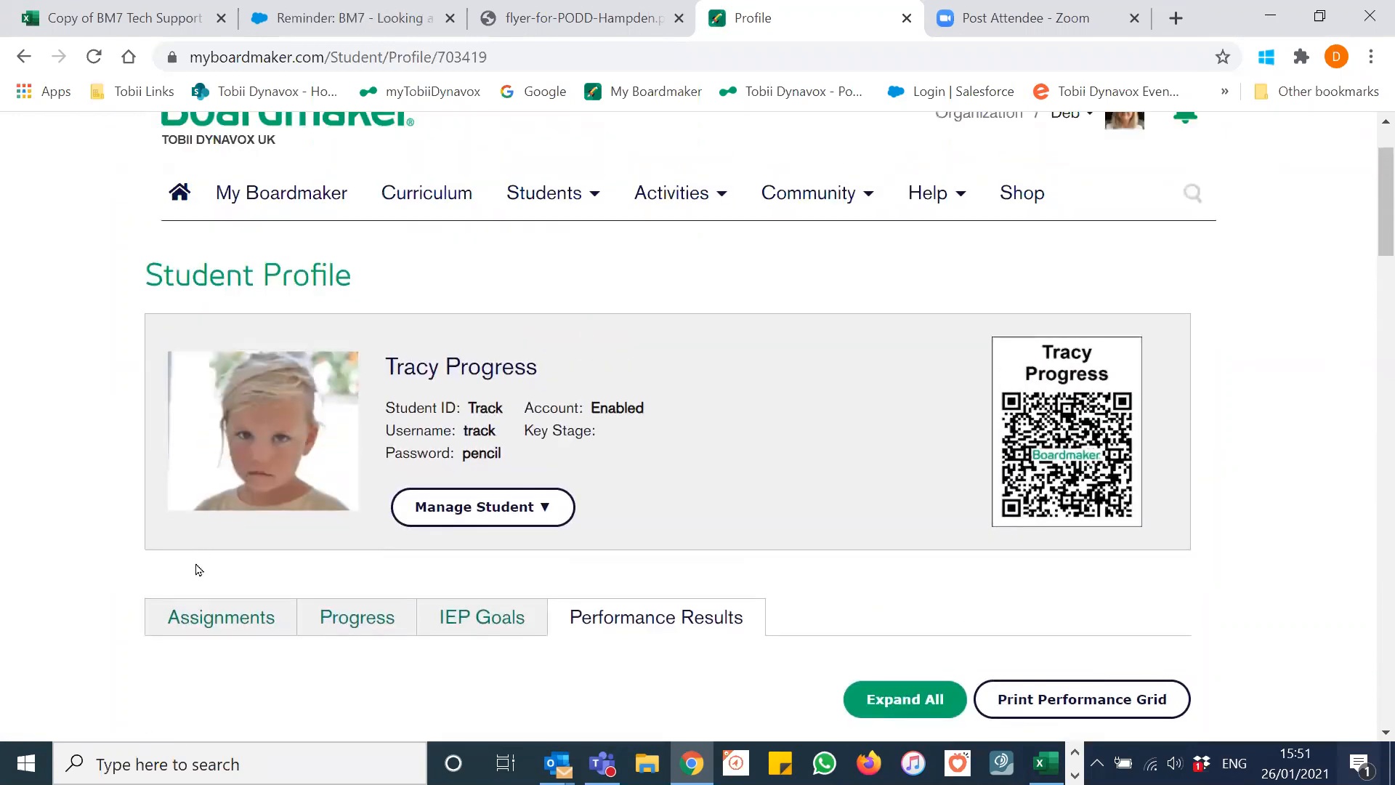
Step: View the student's Assignments showing Harry matching in Supported Mode, then minimise the browser
{"action": "left_click", "coordinate": [231, 617]}
{"action": "scroll", "coordinate": [737, 440], "scroll_direction": "down", "scroll_amount": 2}
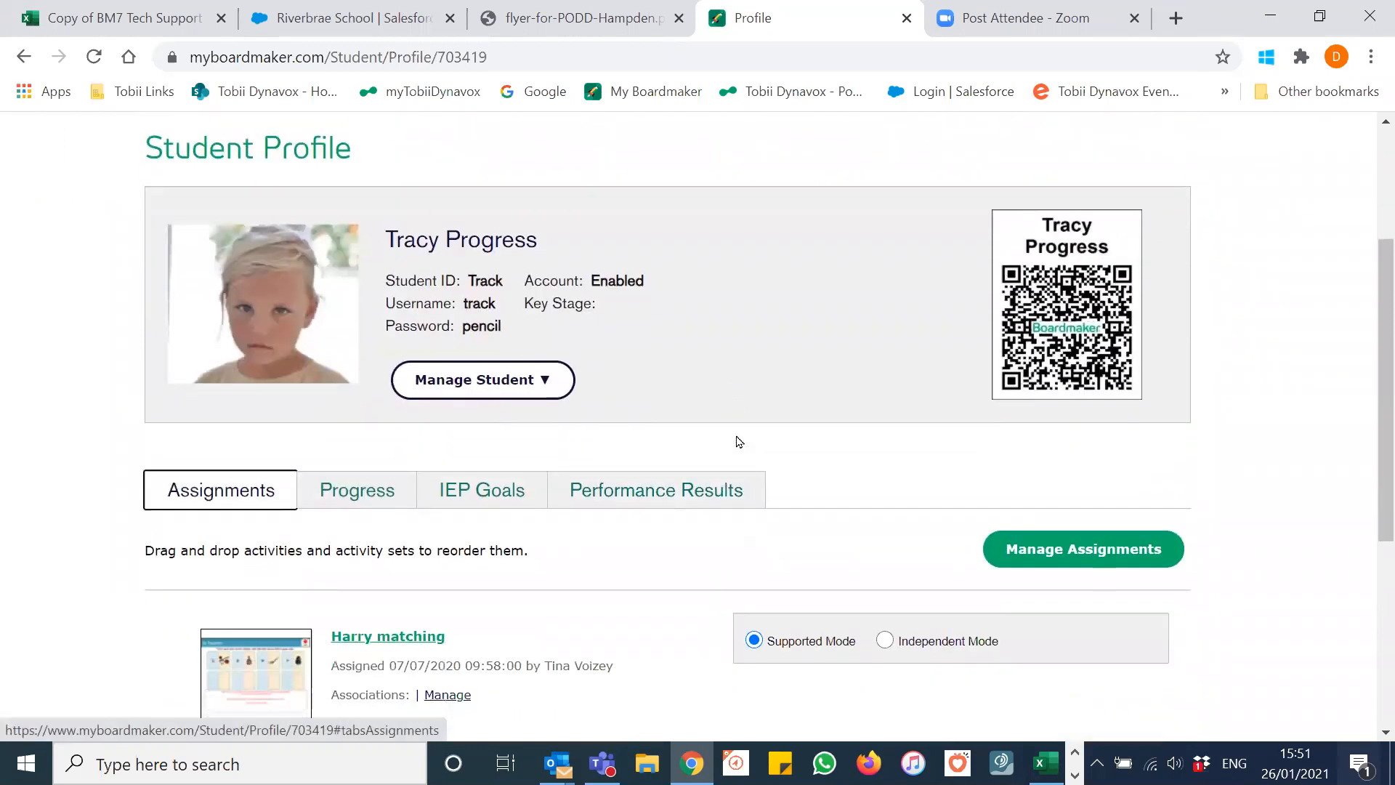
{"action": "scroll", "coordinate": [739, 441], "scroll_direction": "down", "scroll_amount": 3}
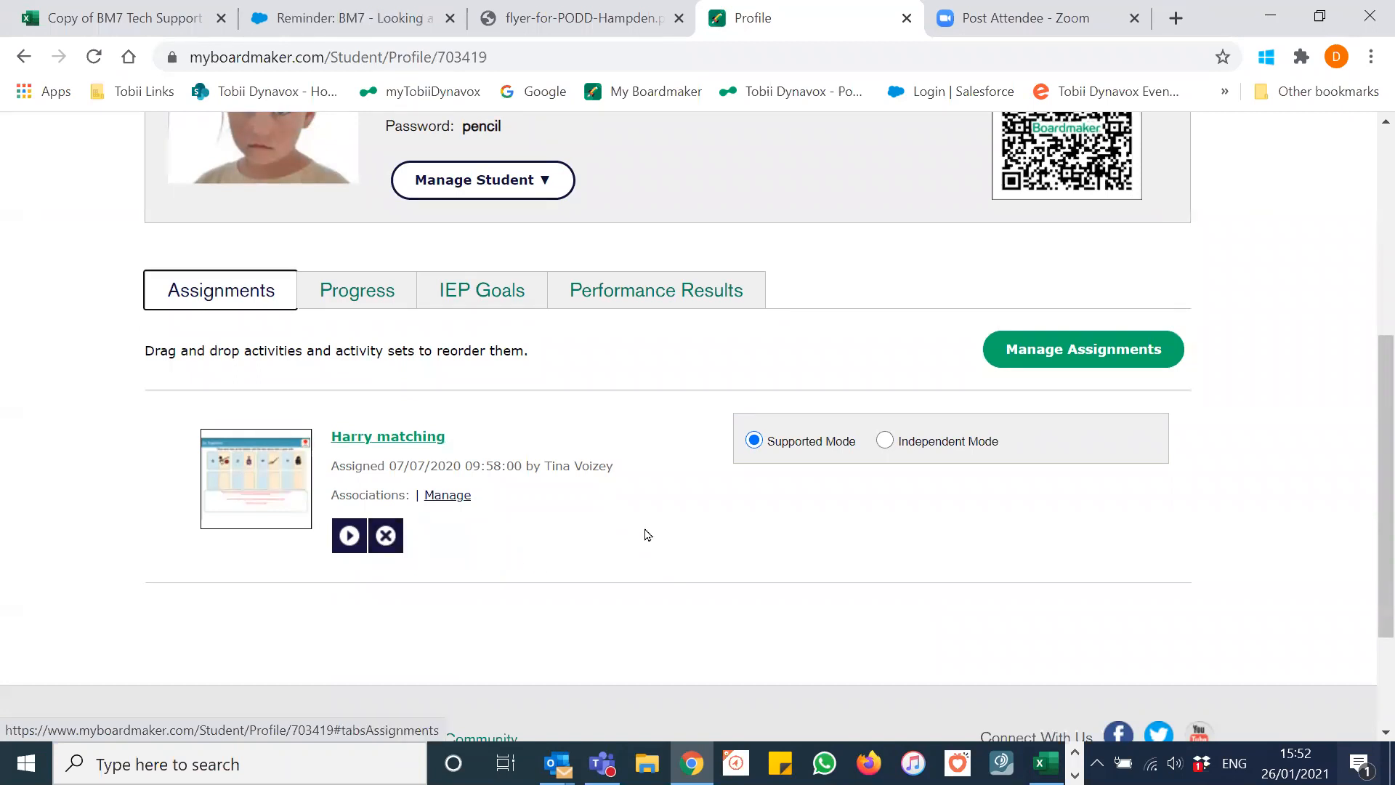
{"action": "left_click", "coordinate": [1270, 18]}
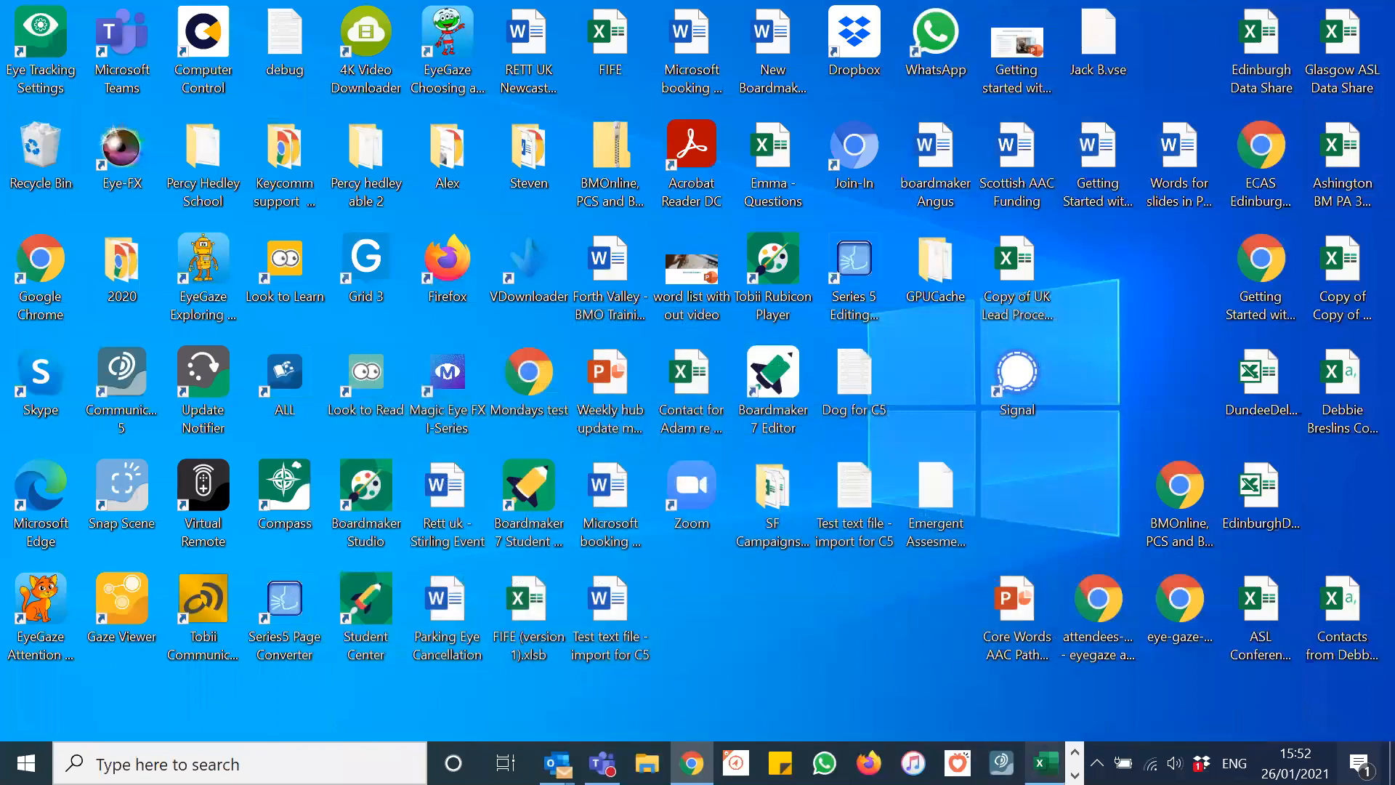
Step: Restore Boardmaker 7 Student Center from the taskbar and maximise it on Select Account Type
{"action": "left_click", "coordinate": [1074, 774]}
{"action": "left_click", "coordinate": [669, 762]}
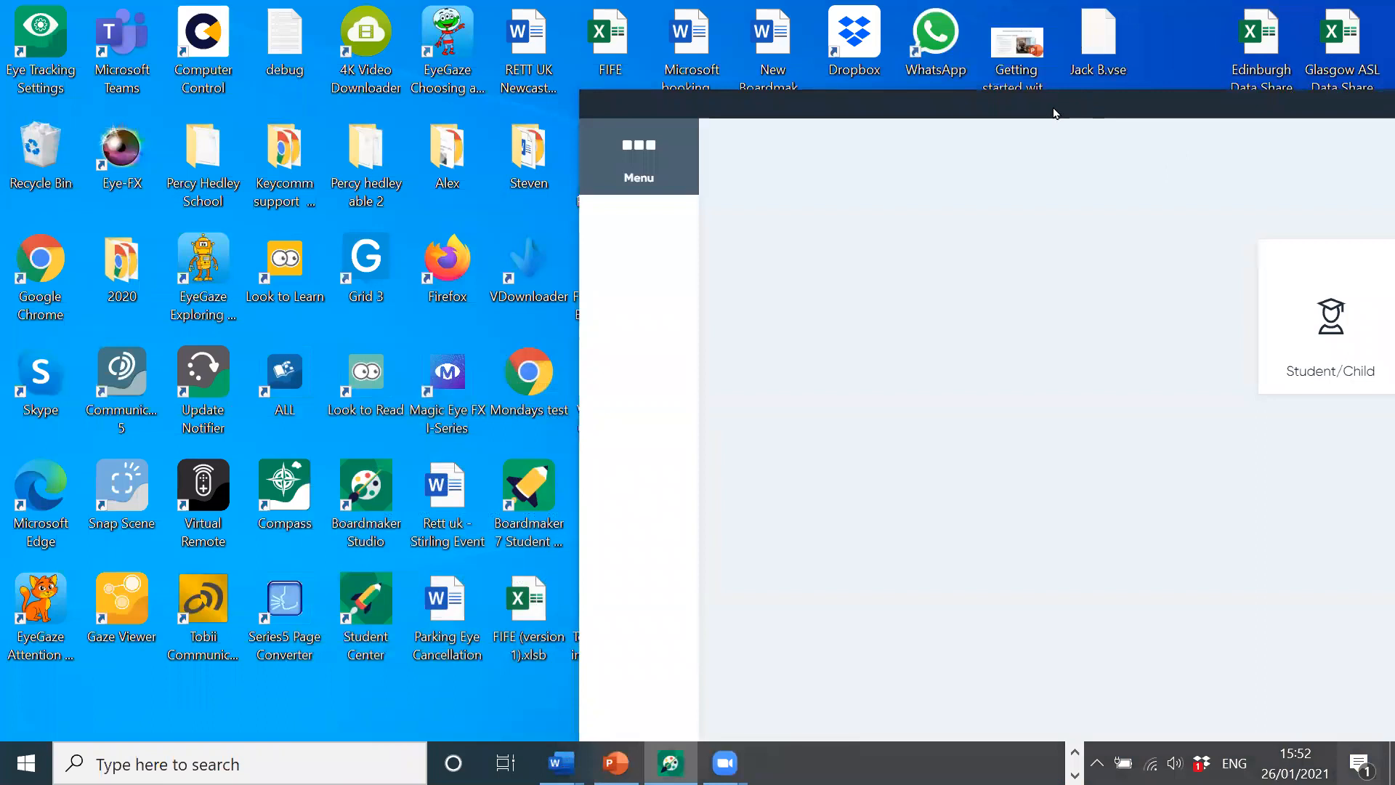
{"action": "double_click", "coordinate": [1053, 112]}
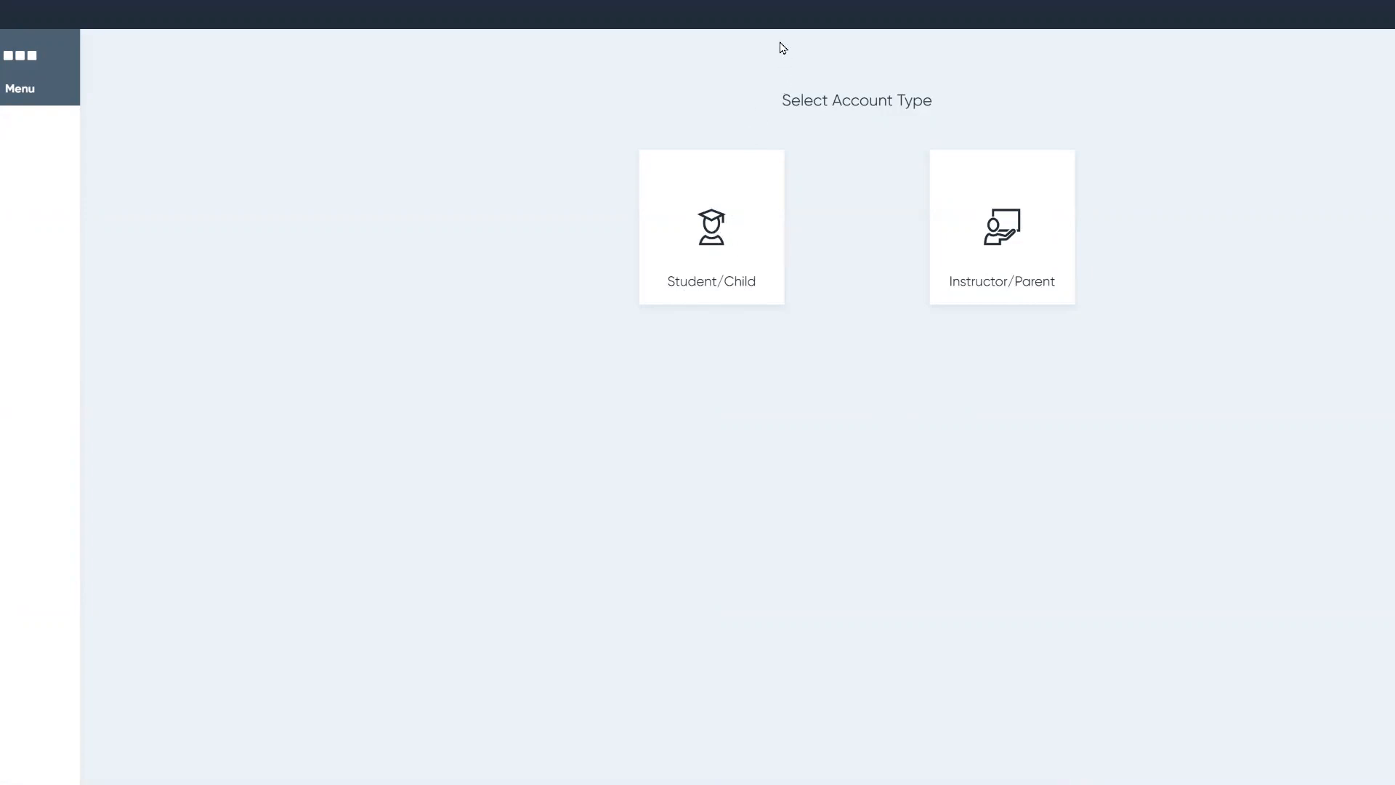
Step: Back out of the student login and sign in to Student Center as Instructor/Parent through the browser
{"action": "left_click", "coordinate": [730, 218]}
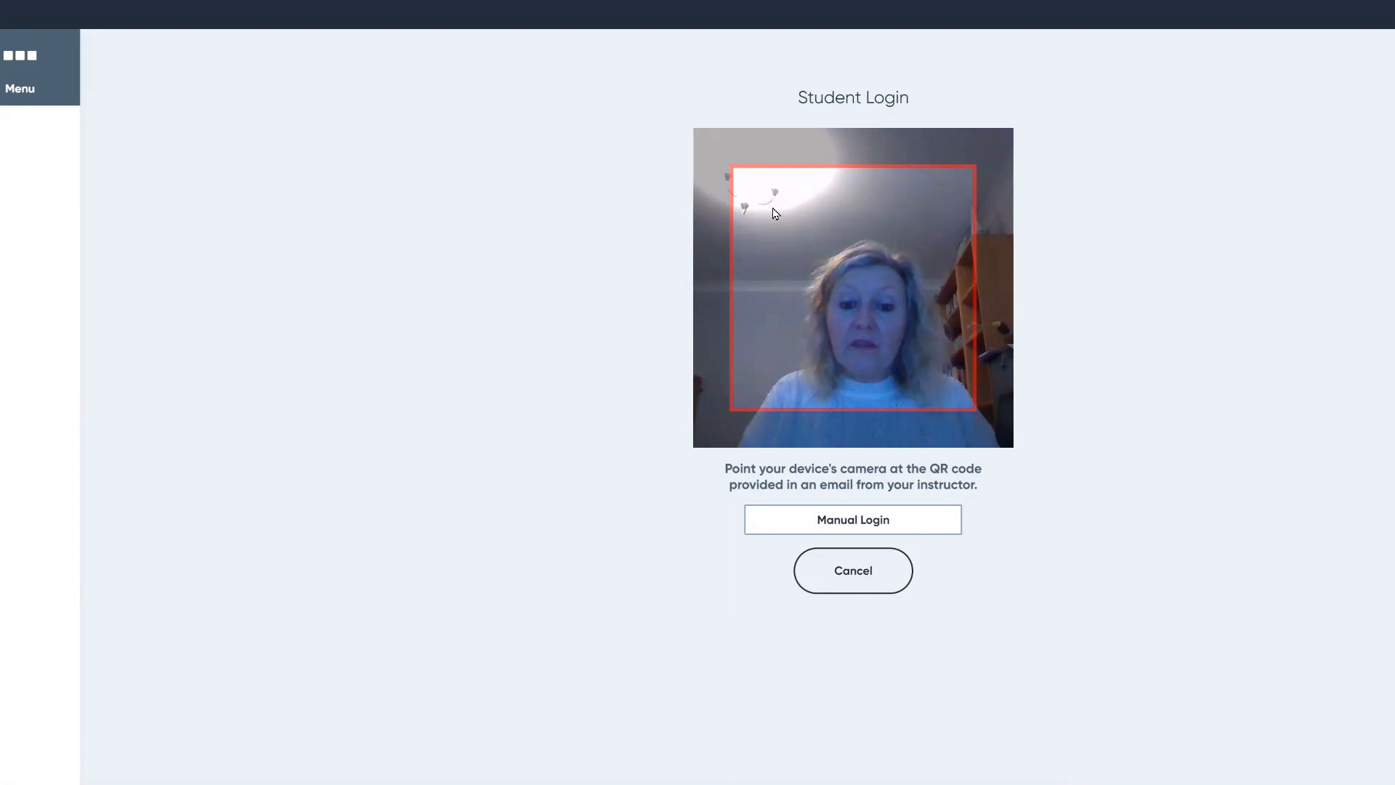
{"action": "left_click", "coordinate": [869, 578]}
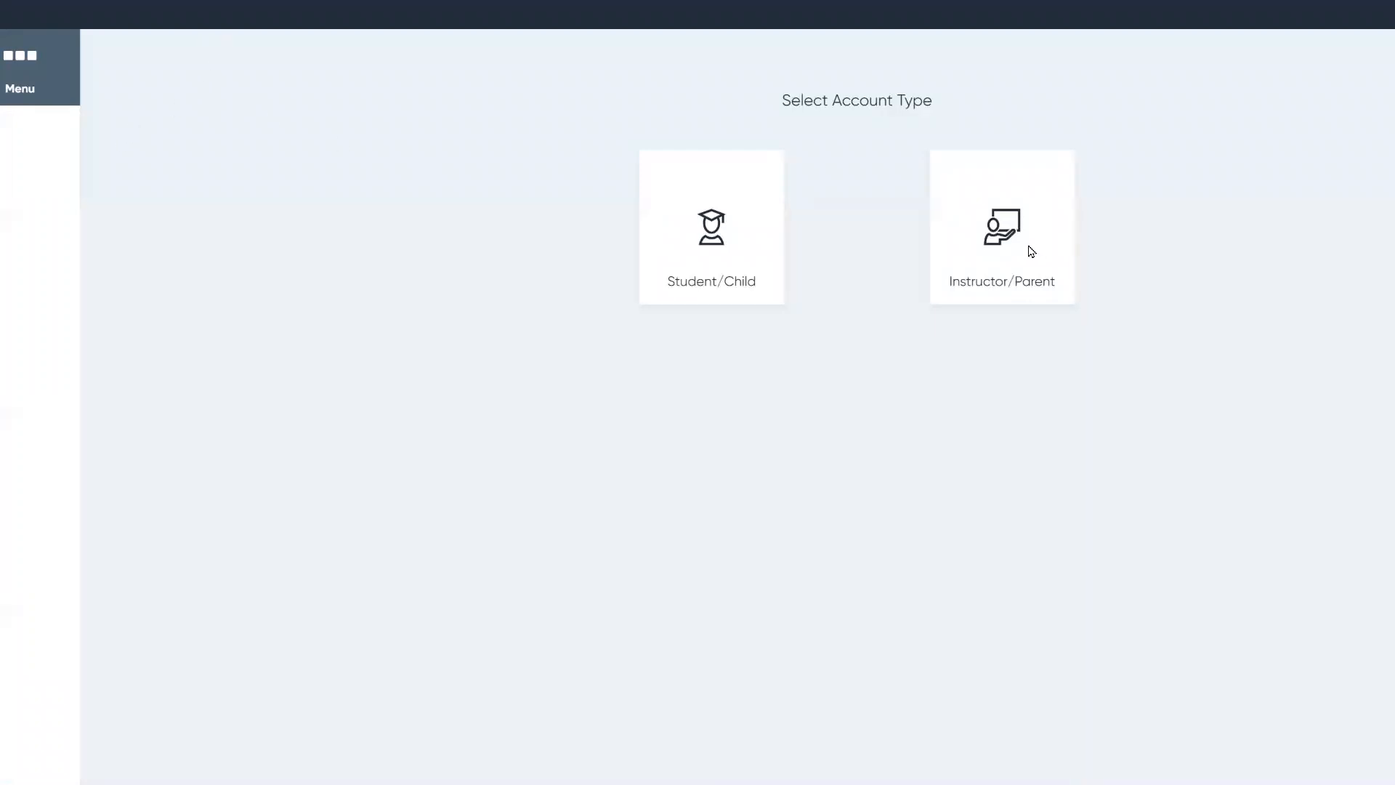
{"action": "left_click", "coordinate": [988, 240]}
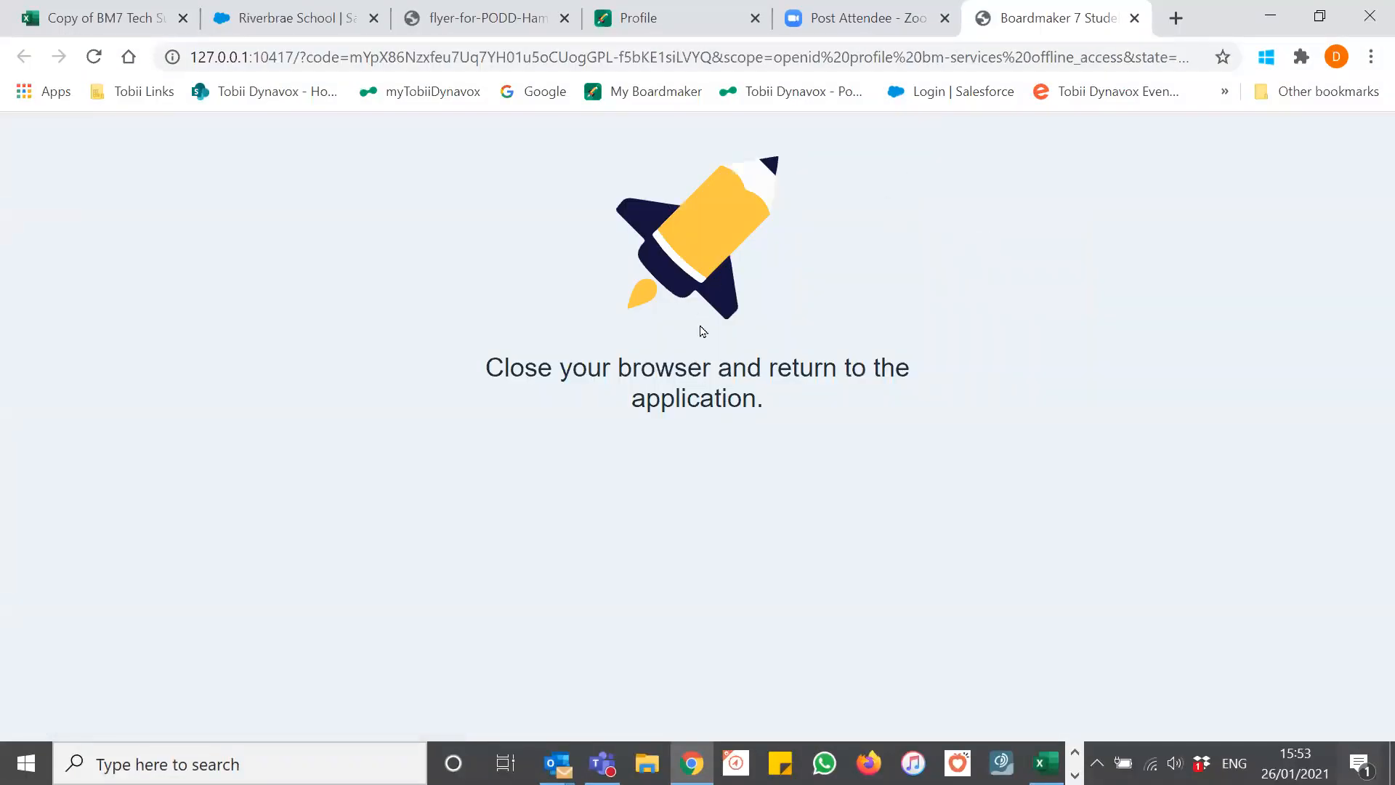
Step: Close the Chrome sign-in confirmation tab and switch back to the Student Center Classroom window
{"action": "left_click", "coordinate": [1136, 20]}
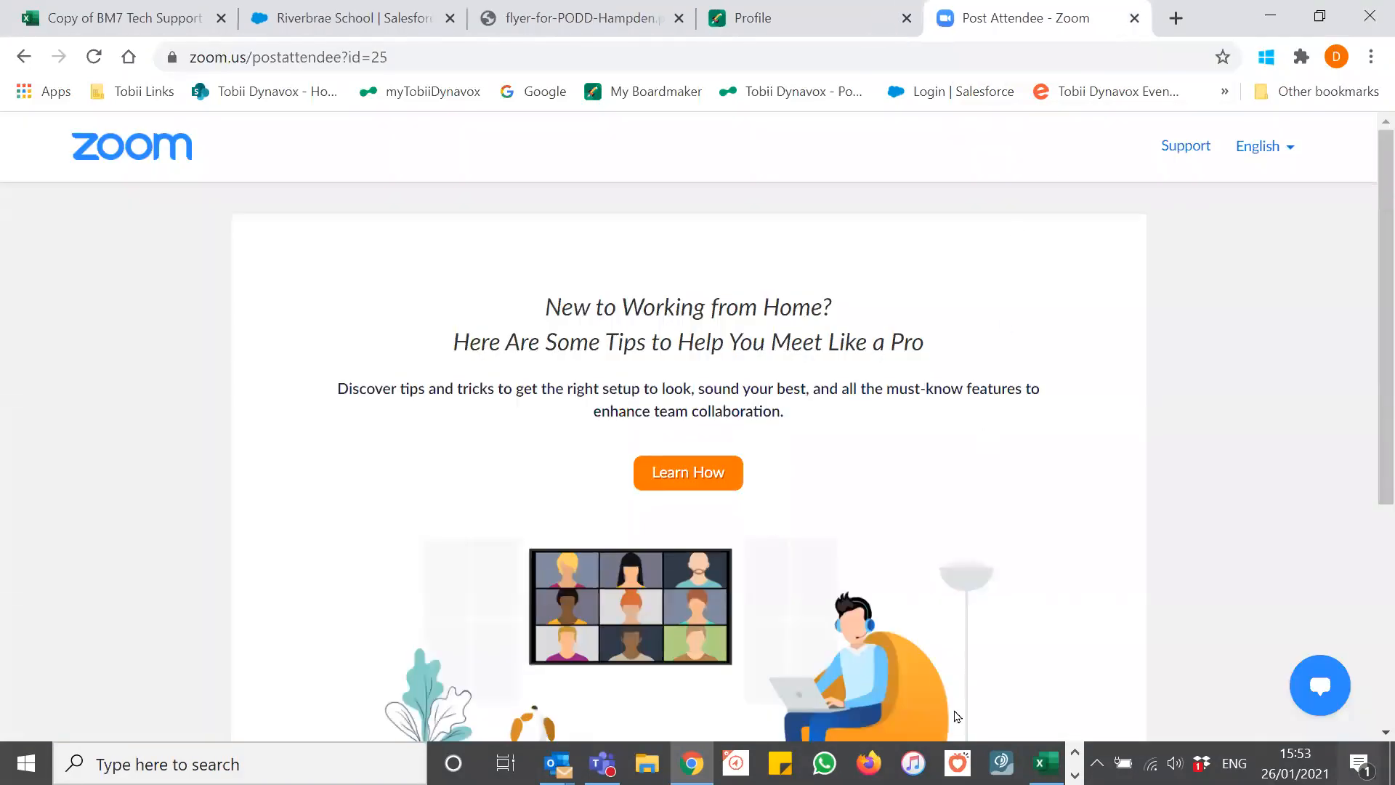
{"action": "left_click", "coordinate": [1074, 775]}
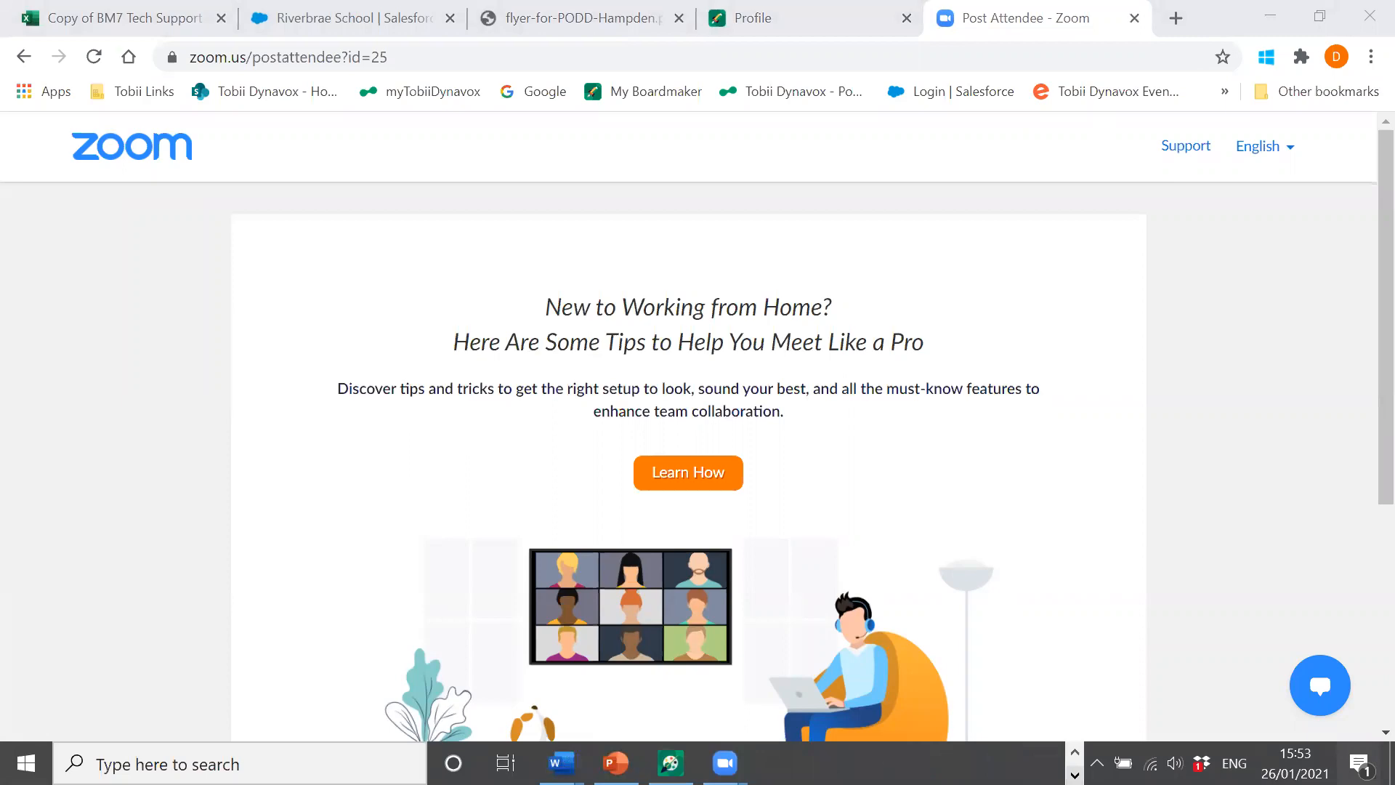
{"action": "left_click", "coordinate": [670, 763]}
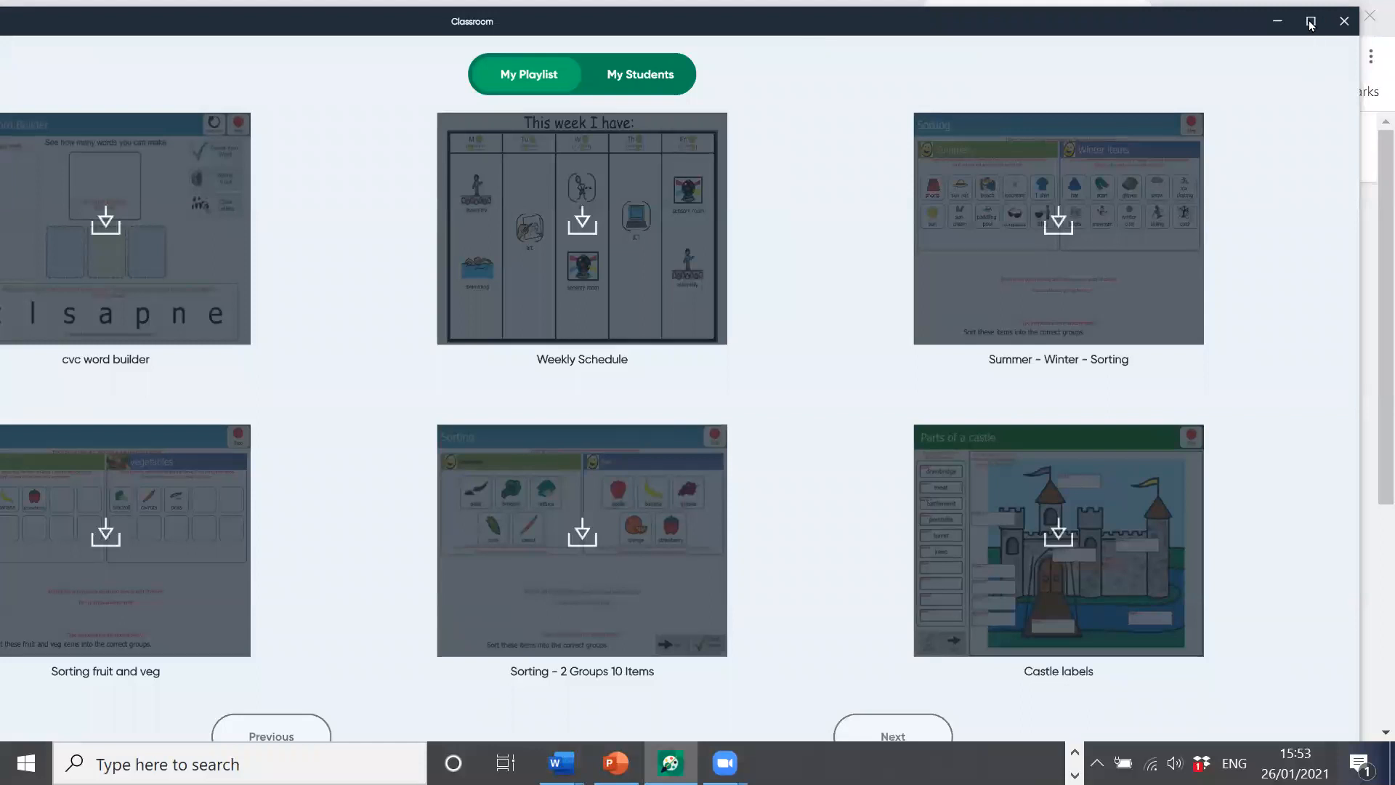
Step: Restore and maximize the Classroom window, then show the Activity Center folders
{"action": "double_click", "coordinate": [1201, 19]}
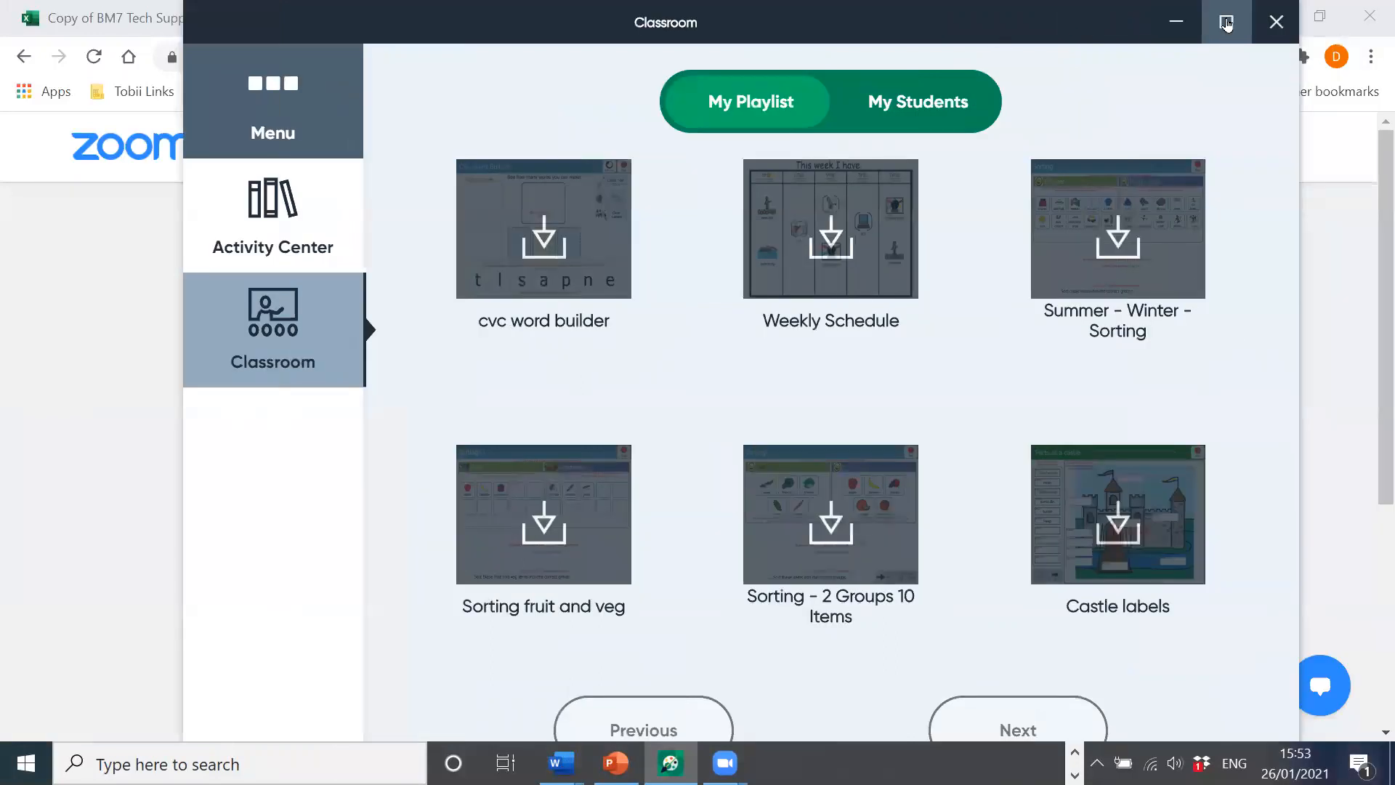
{"action": "left_click", "coordinate": [1225, 22]}
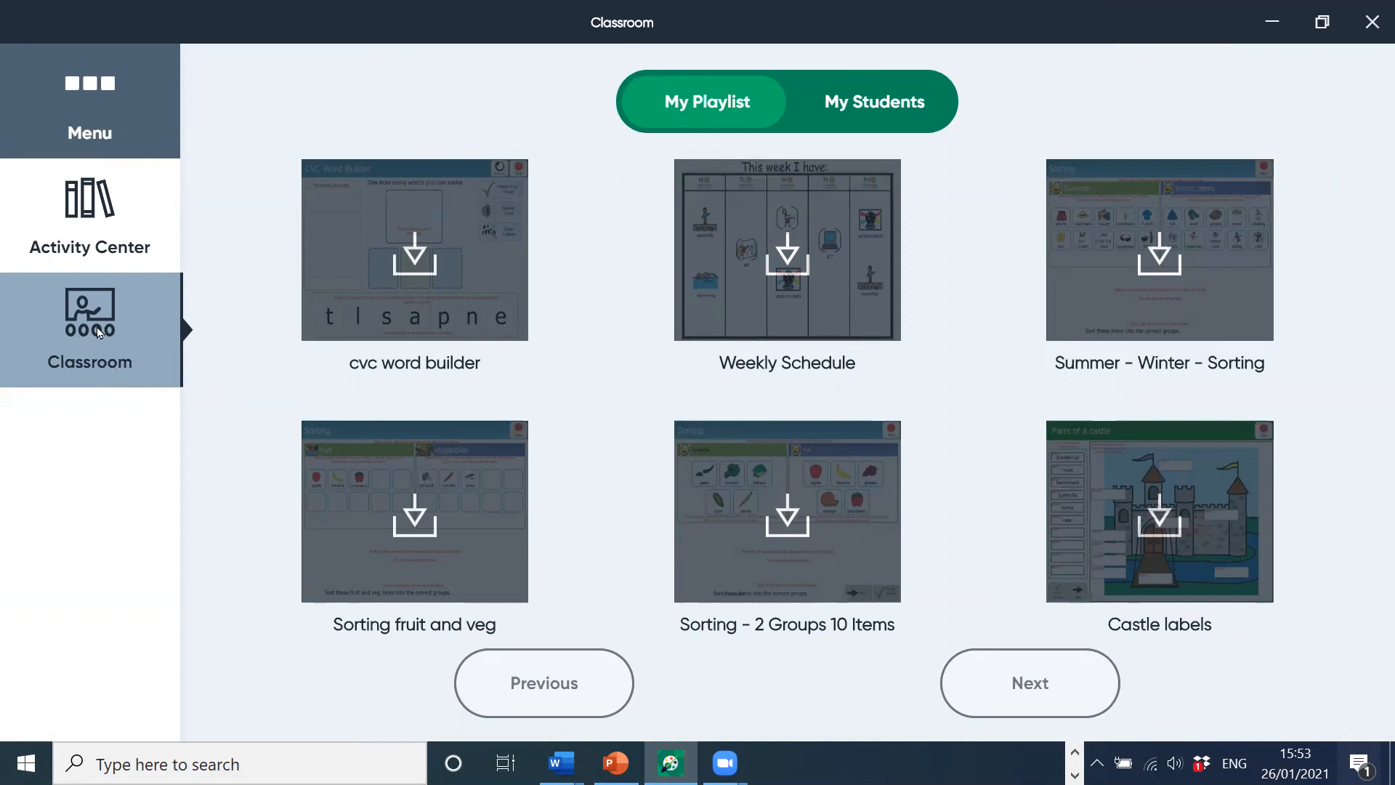
{"action": "left_click", "coordinate": [110, 218]}
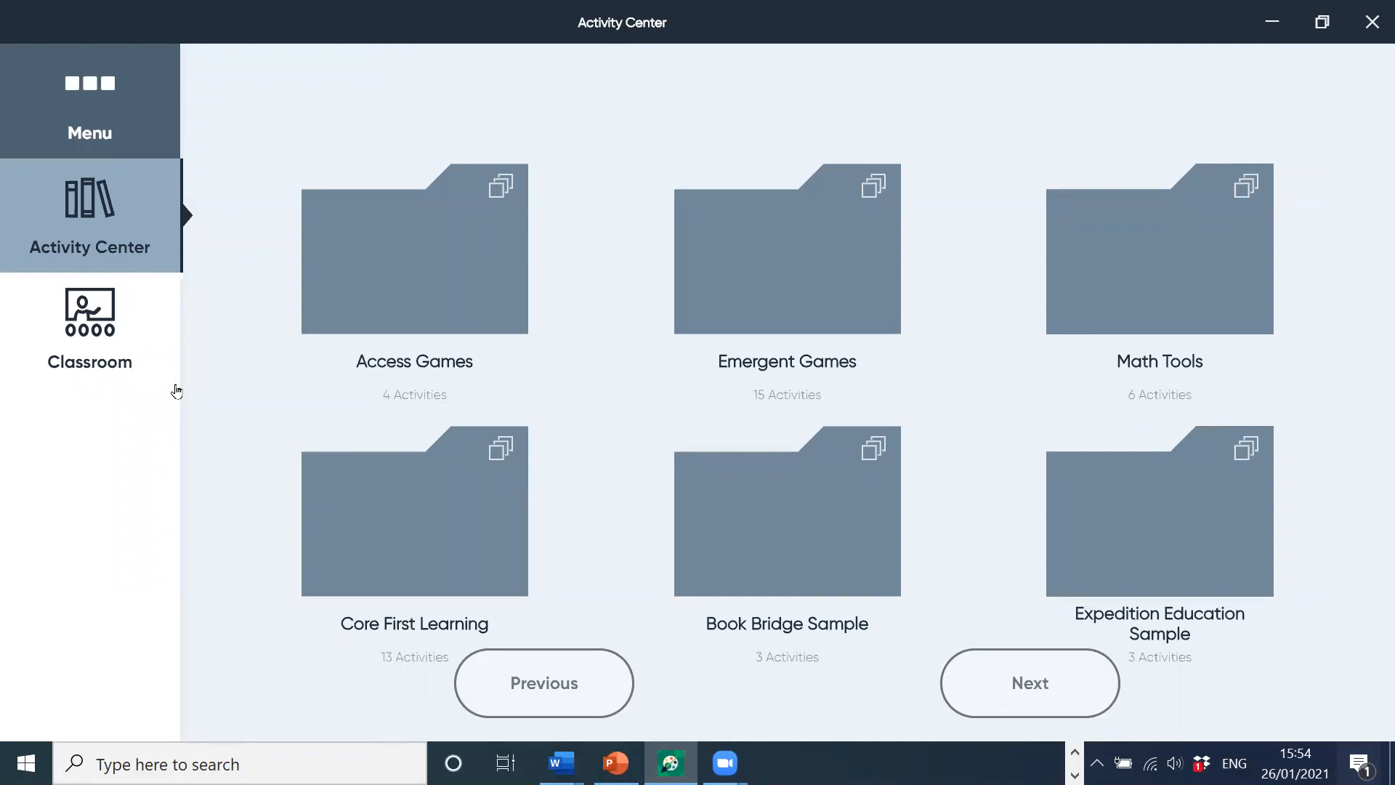
Step: Go back to the Classroom section to see the assigned playlist
{"action": "left_click", "coordinate": [102, 320]}
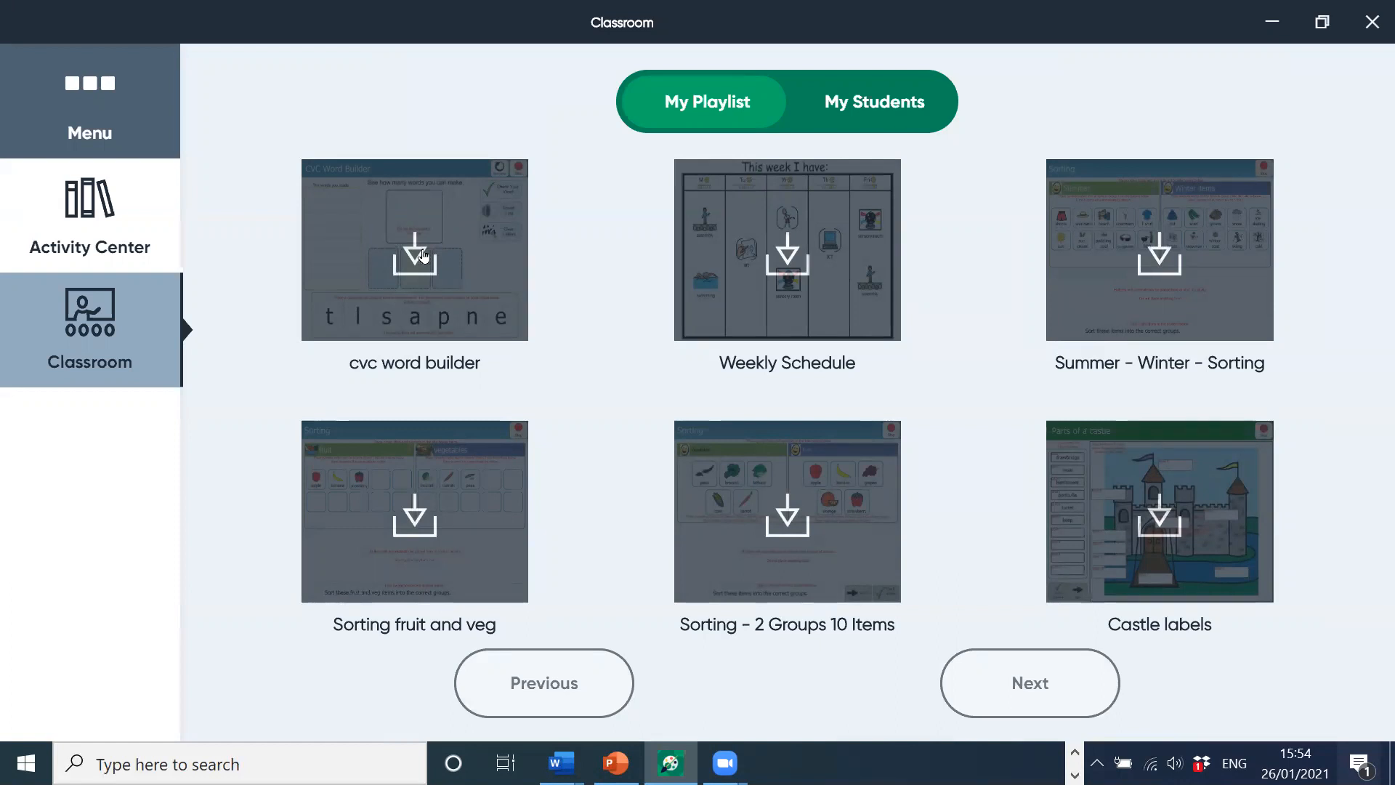
Step: Download the cvc word builder, Weekly Schedule and Summer - Winter - Sorting activities
{"action": "left_click", "coordinate": [416, 248]}
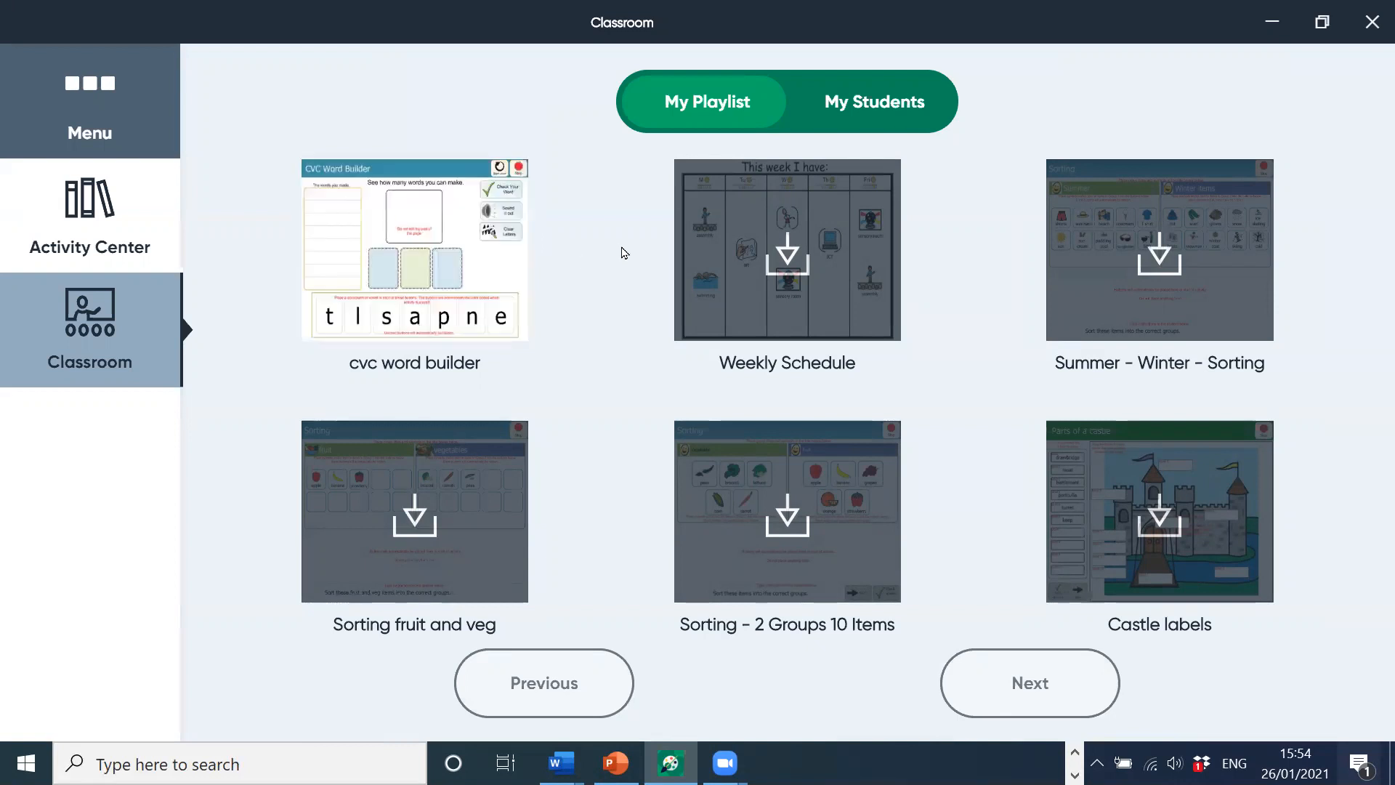
{"action": "left_click", "coordinate": [786, 263]}
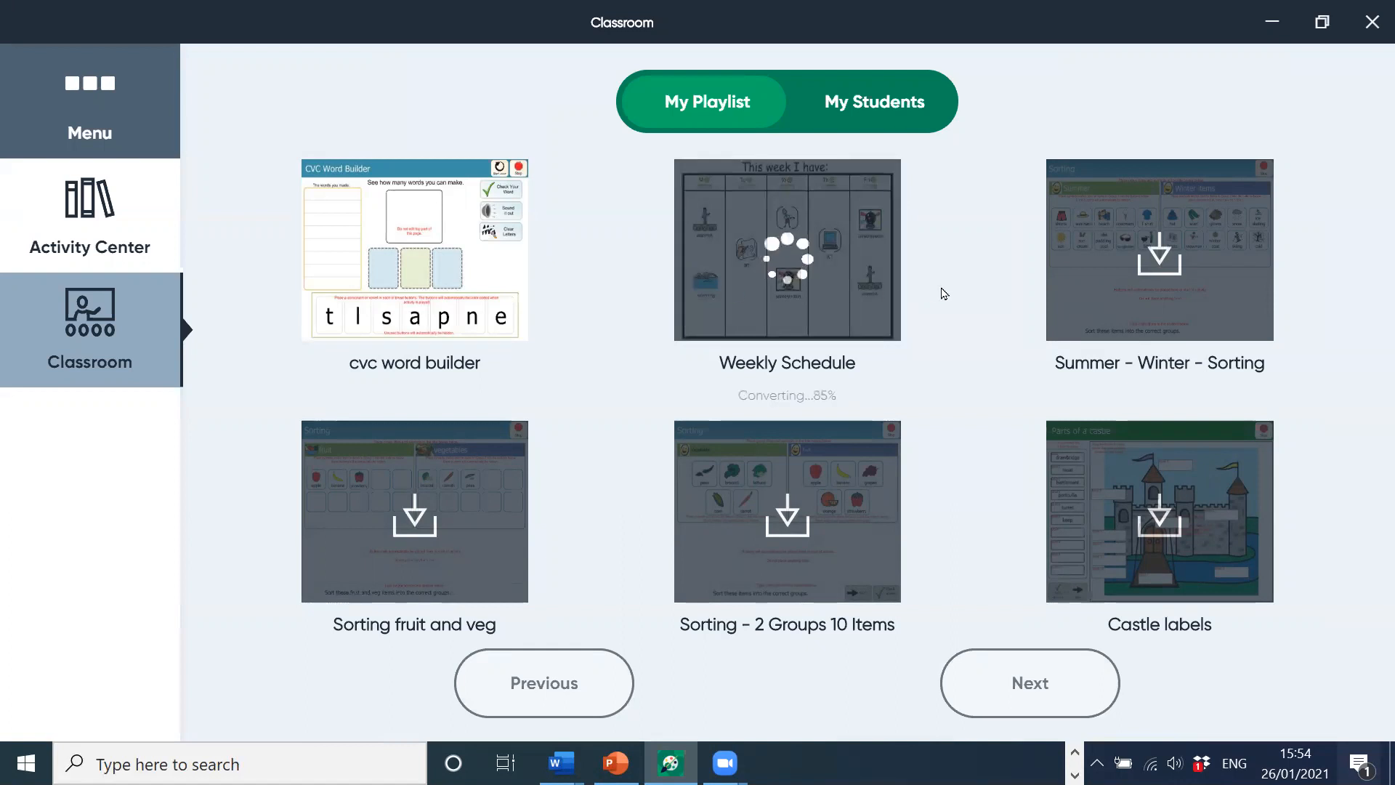
{"action": "left_click", "coordinate": [1161, 260]}
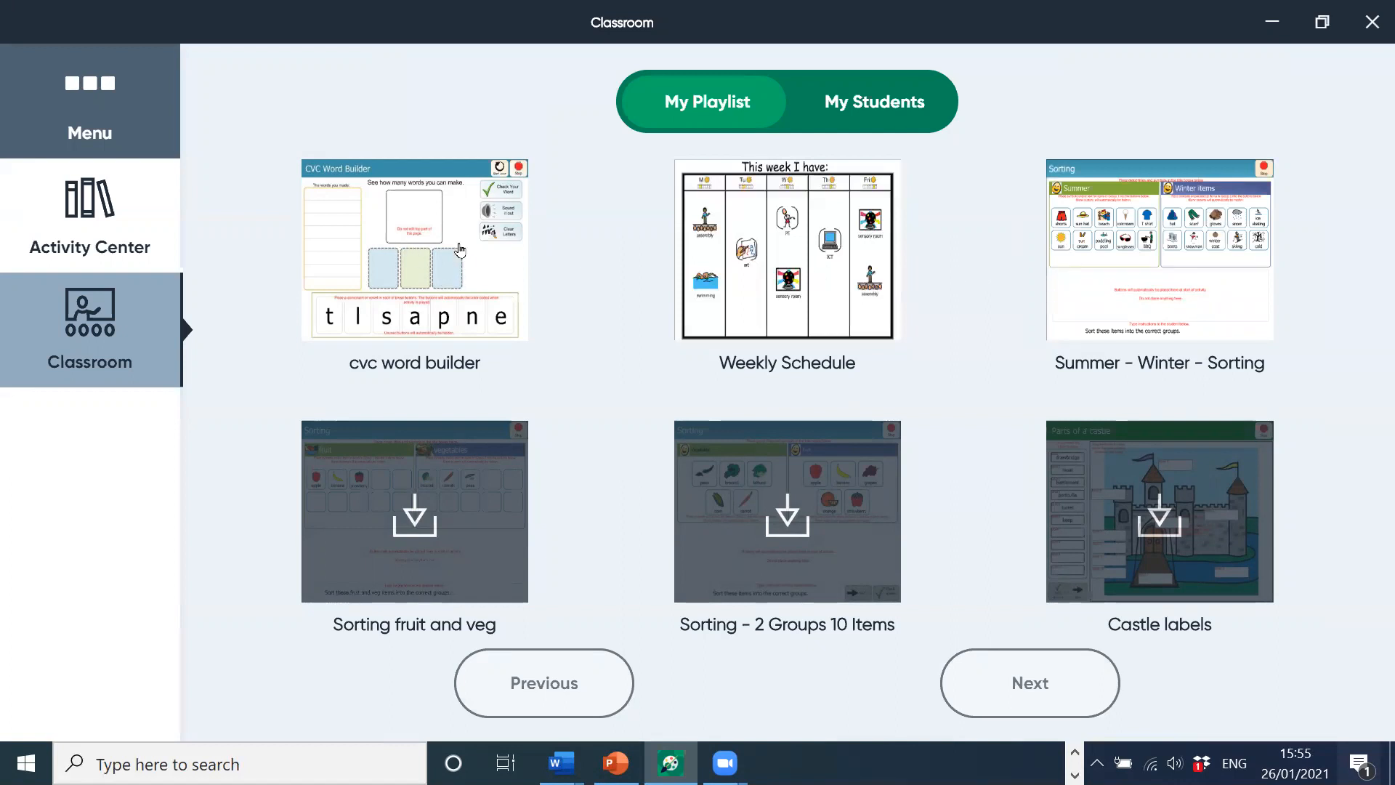
Step: Play cvc word builder, placing the letters t and a in the first two slots
{"action": "left_click", "coordinate": [428, 289]}
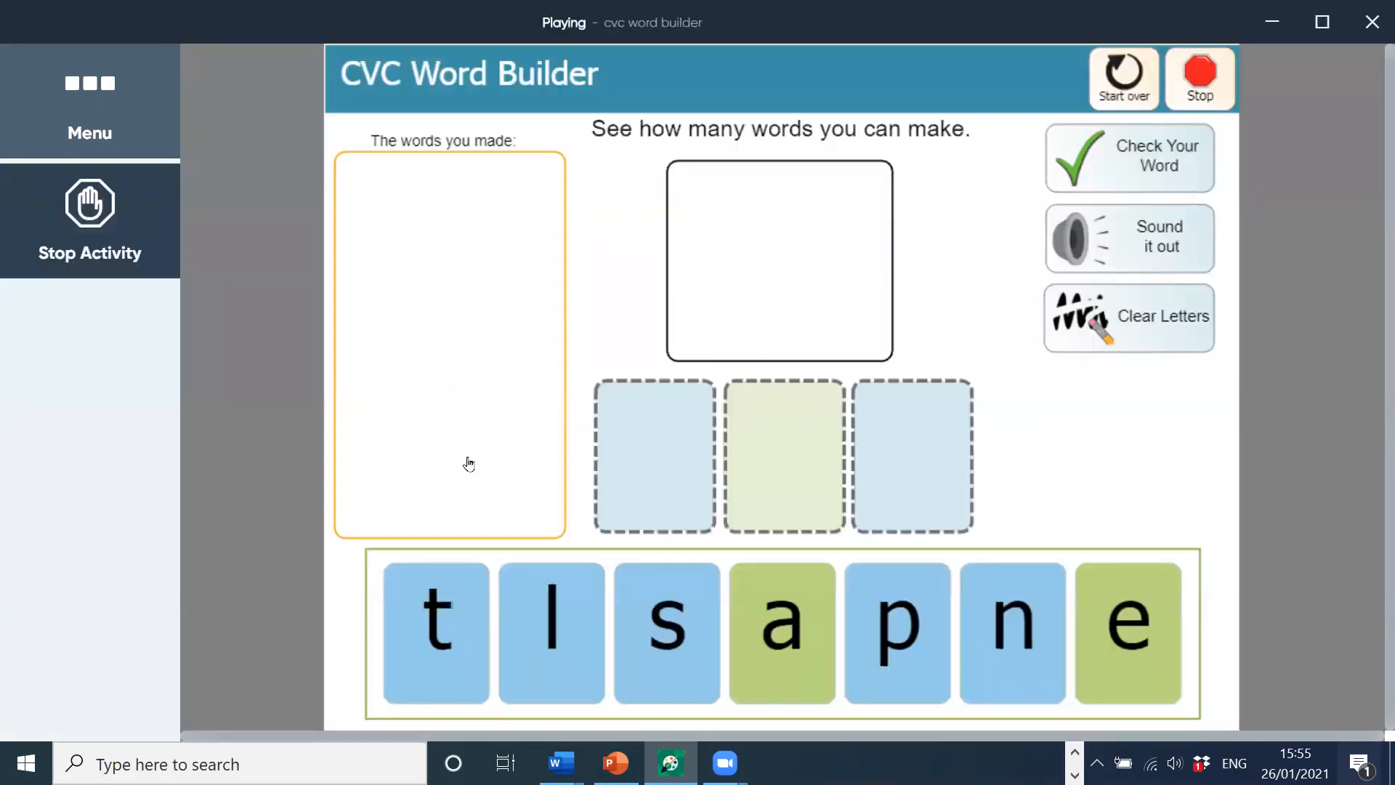
{"action": "left_click_drag", "start_coordinate": [436, 607], "coordinate": [667, 462]}
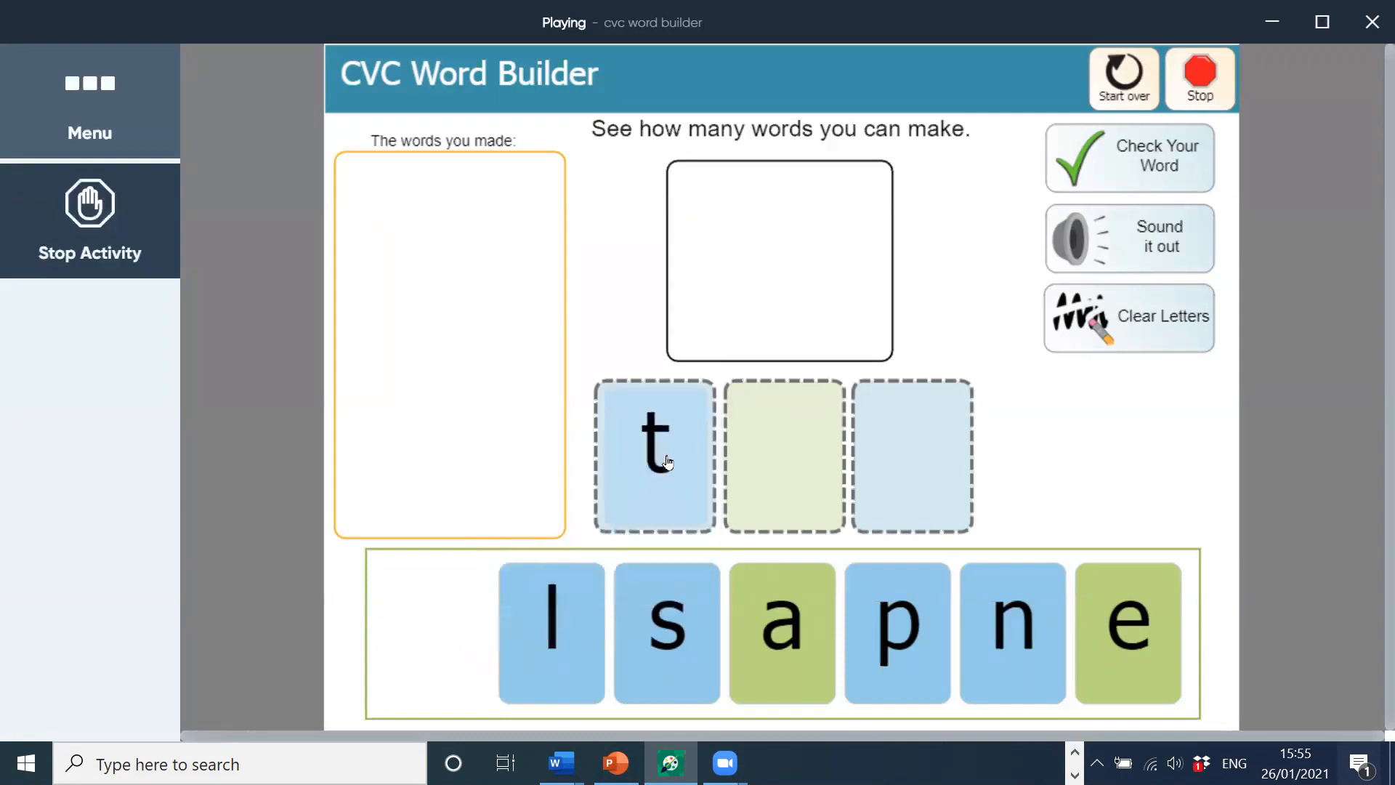
{"action": "left_click_drag", "start_coordinate": [748, 610], "coordinate": [770, 483]}
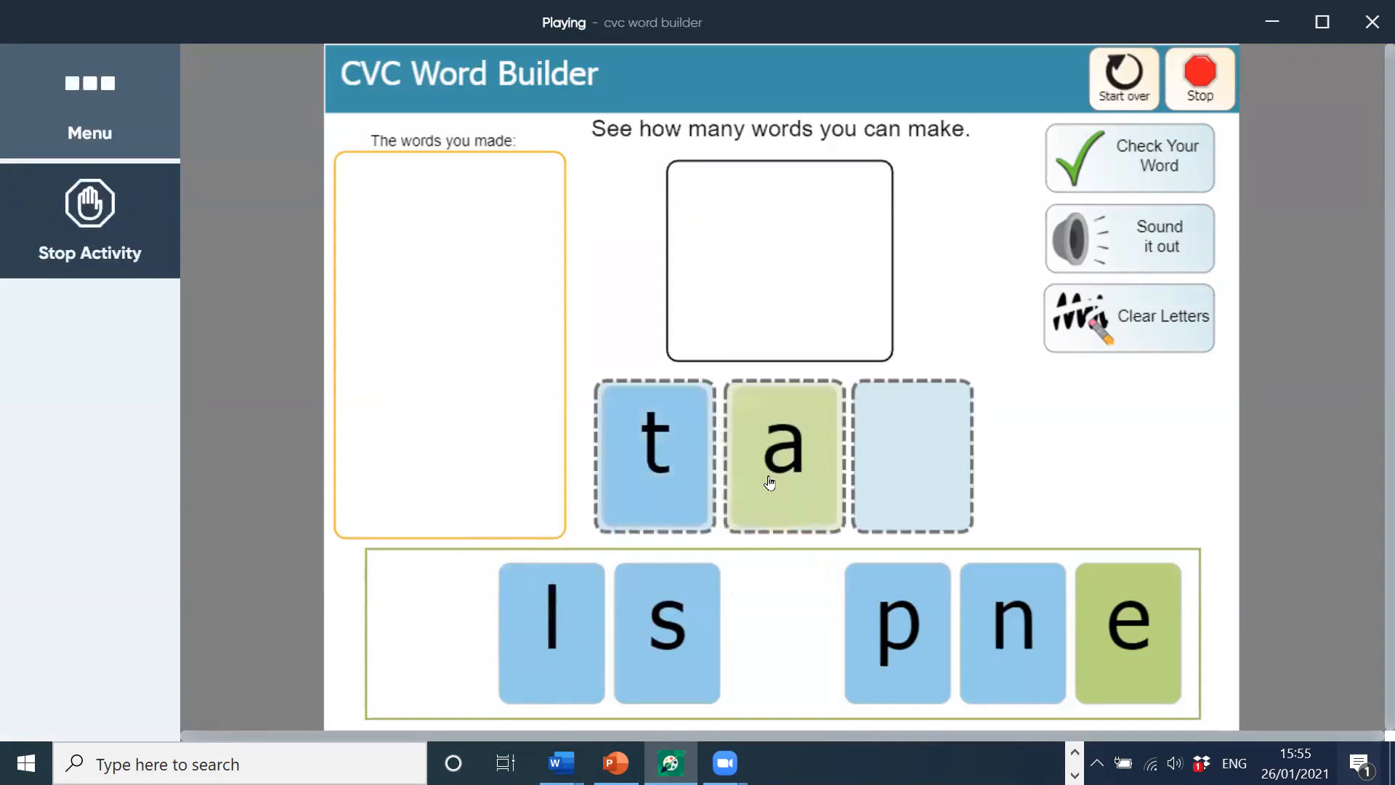
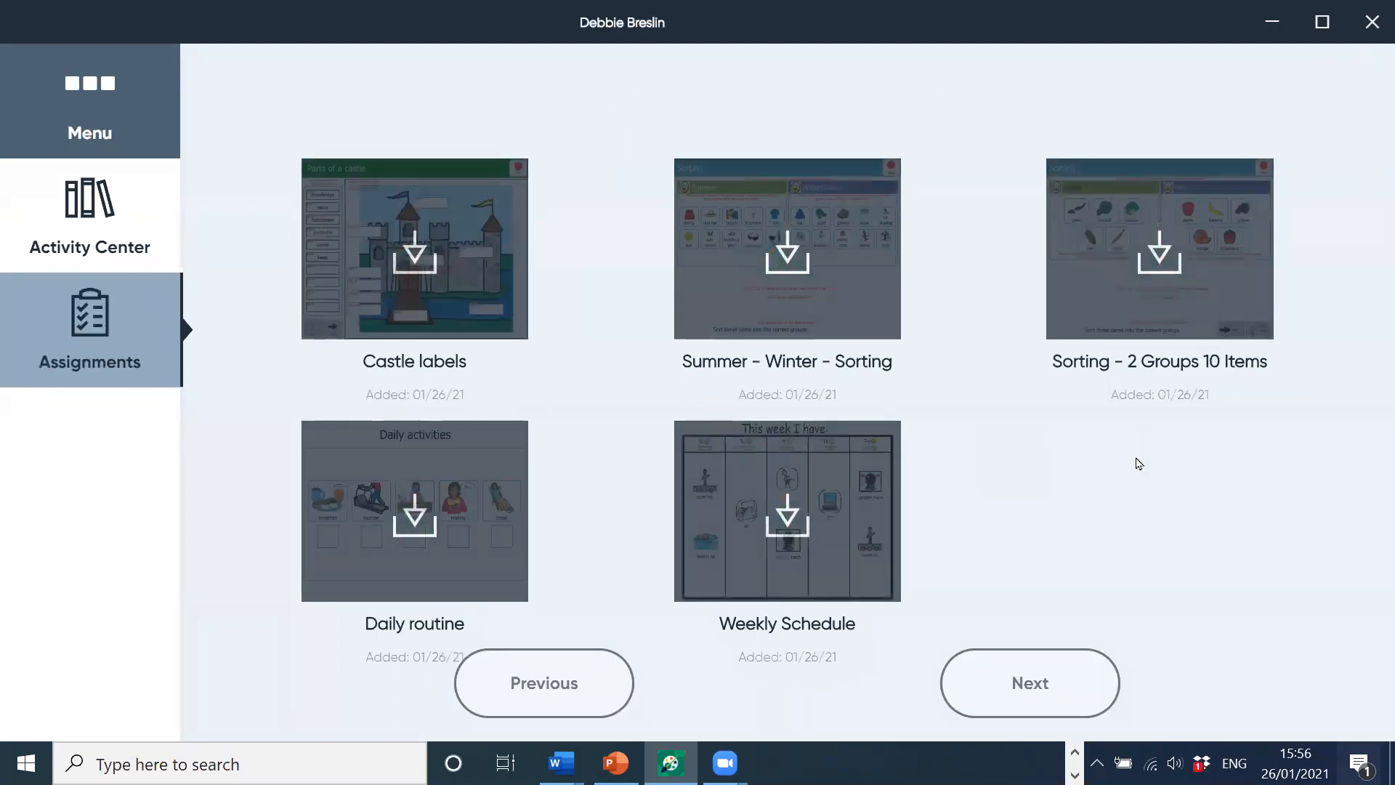
Step: Download Castle labels, Summer - Winter - Sorting, Sorting - 2 Groups 10 Items, Daily routine and Weekly Schedule
{"action": "left_click", "coordinate": [416, 263]}
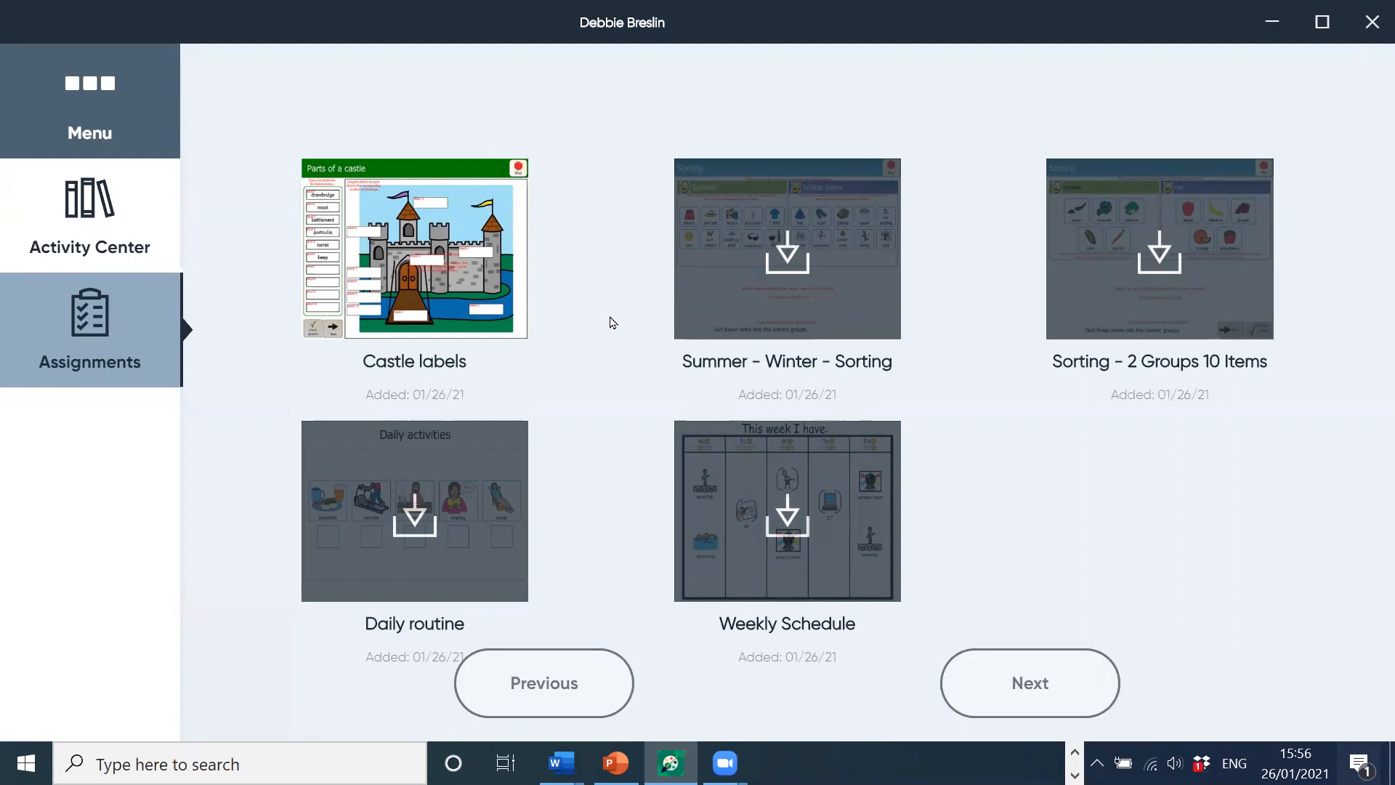
{"action": "left_click", "coordinate": [768, 254]}
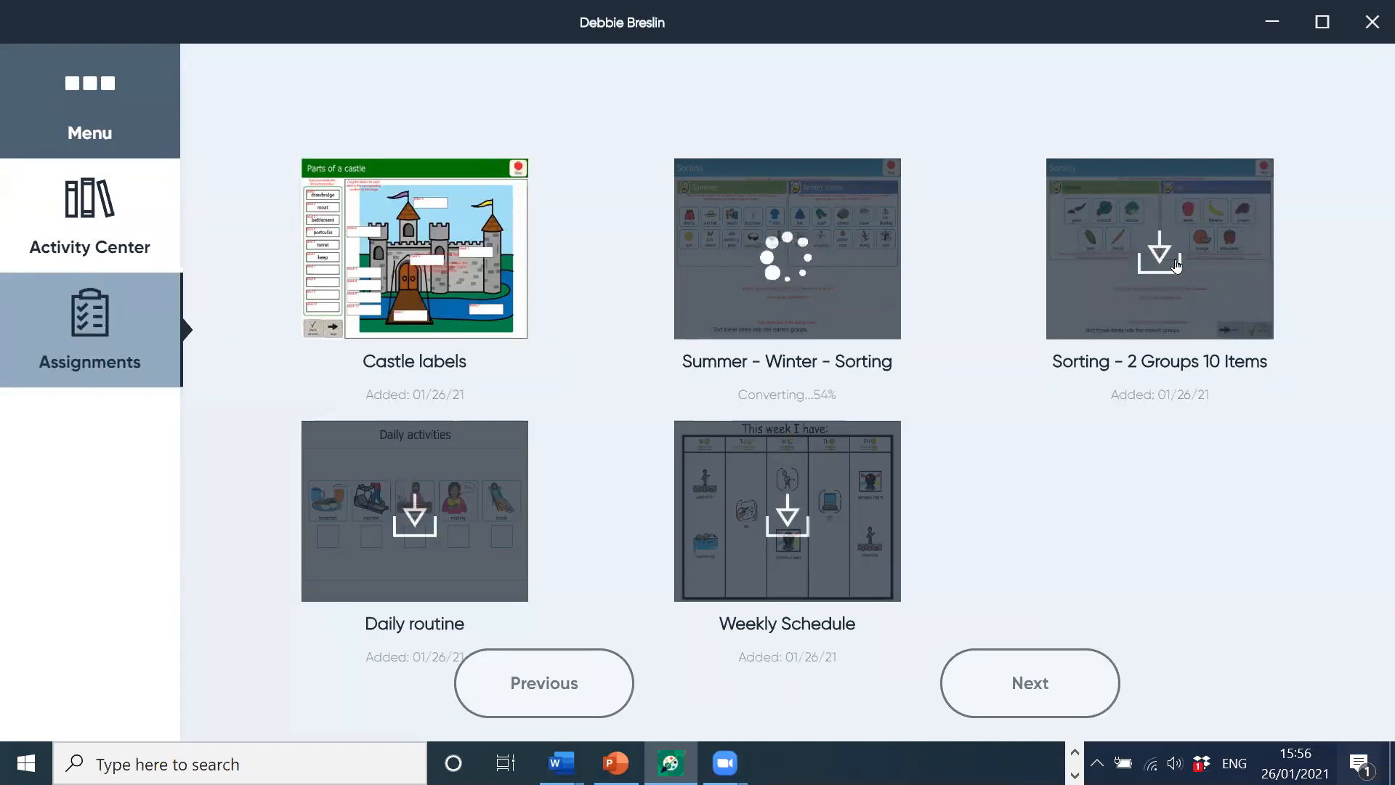
{"action": "left_click", "coordinate": [1176, 263]}
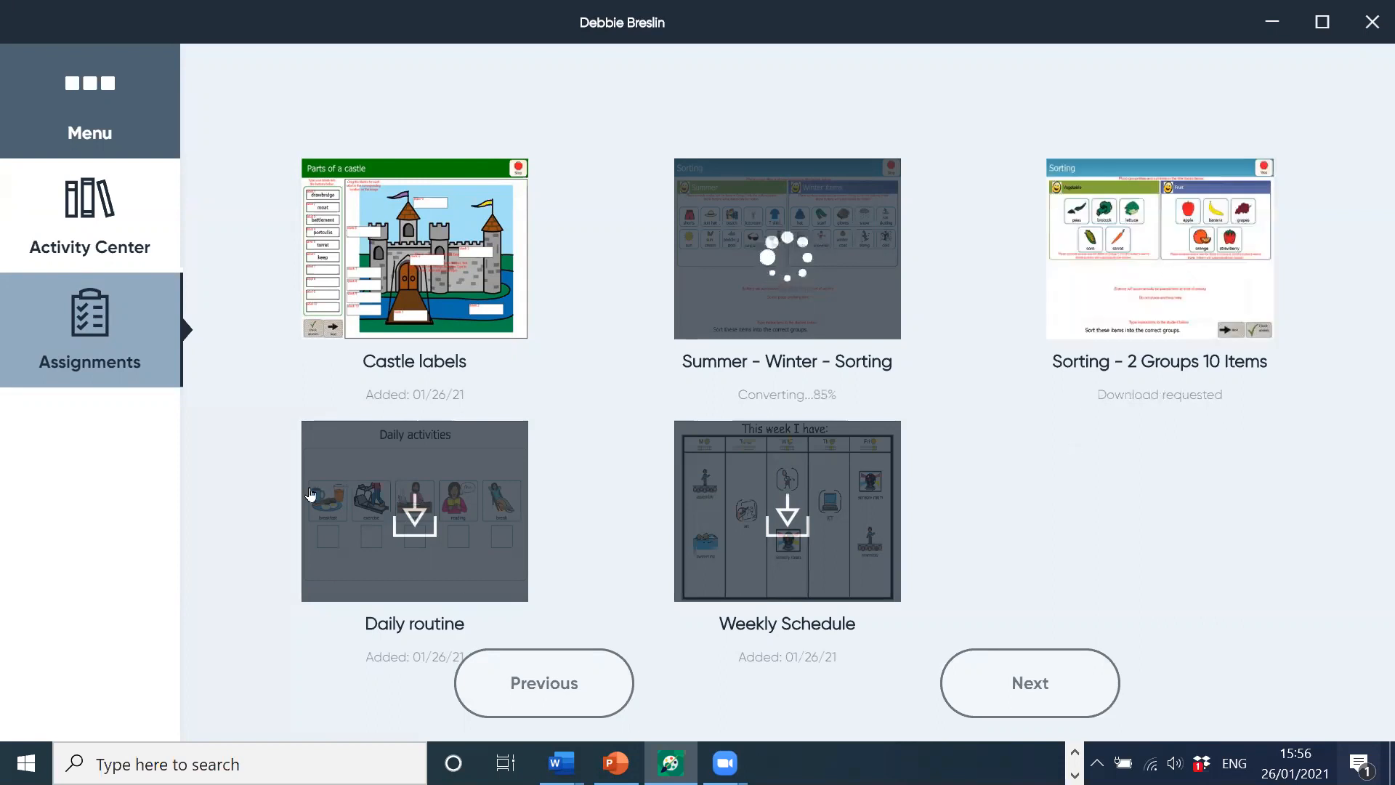
{"action": "left_click", "coordinate": [414, 518]}
{"action": "left_click", "coordinate": [720, 561]}
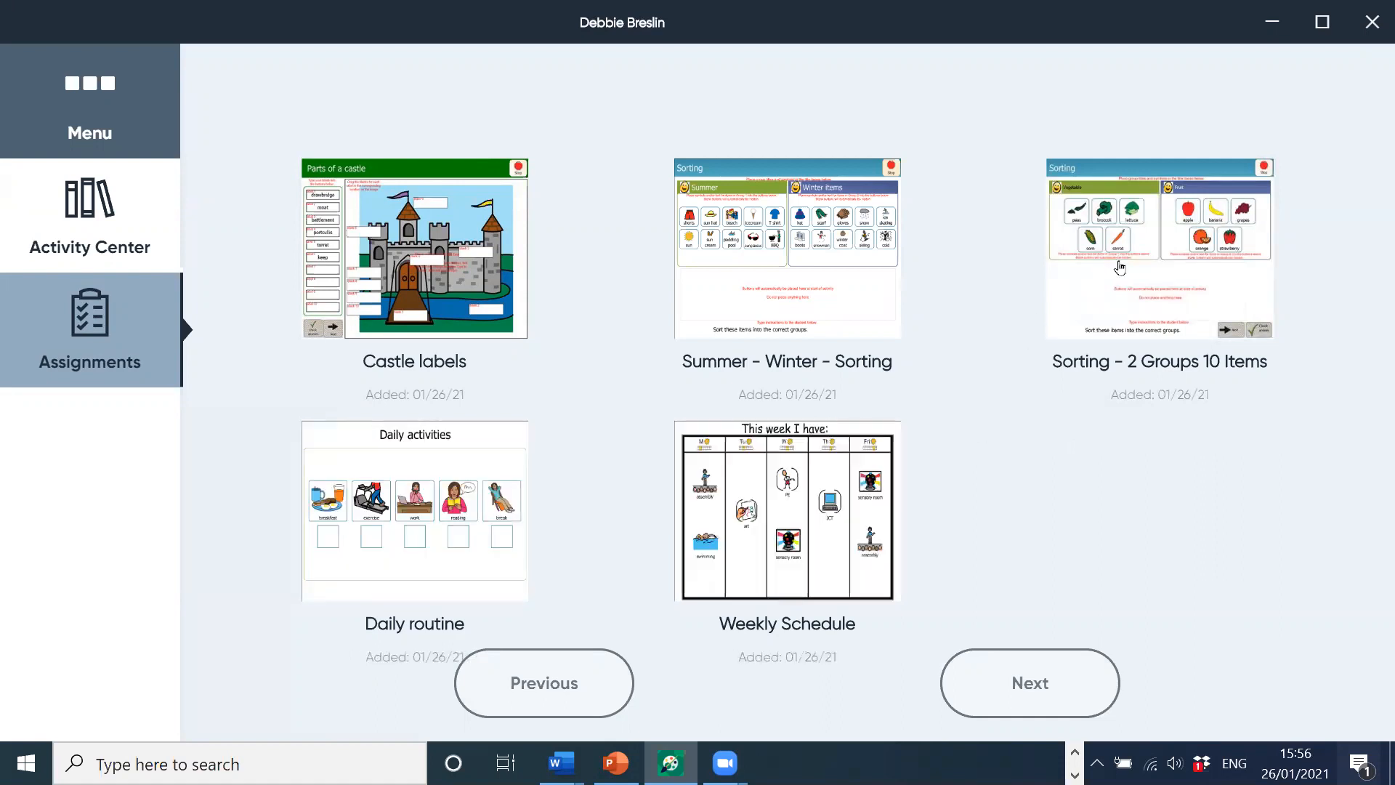
Step: Open Sorting - 2 Groups 10 Items; put strawberry into Fruit and corn into Vegetable
{"action": "left_click", "coordinate": [1152, 265]}
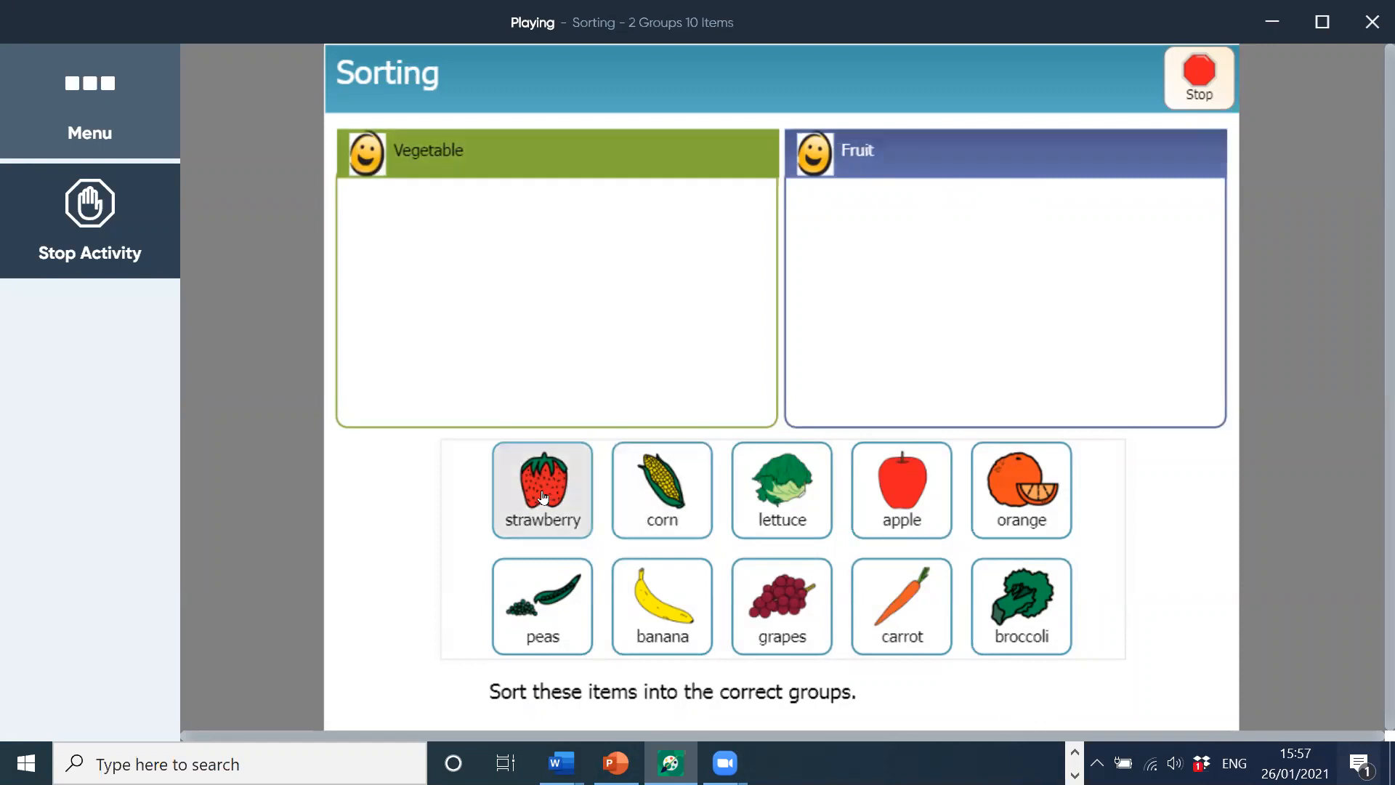
{"action": "left_click_drag", "start_coordinate": [543, 498], "coordinate": [1010, 280]}
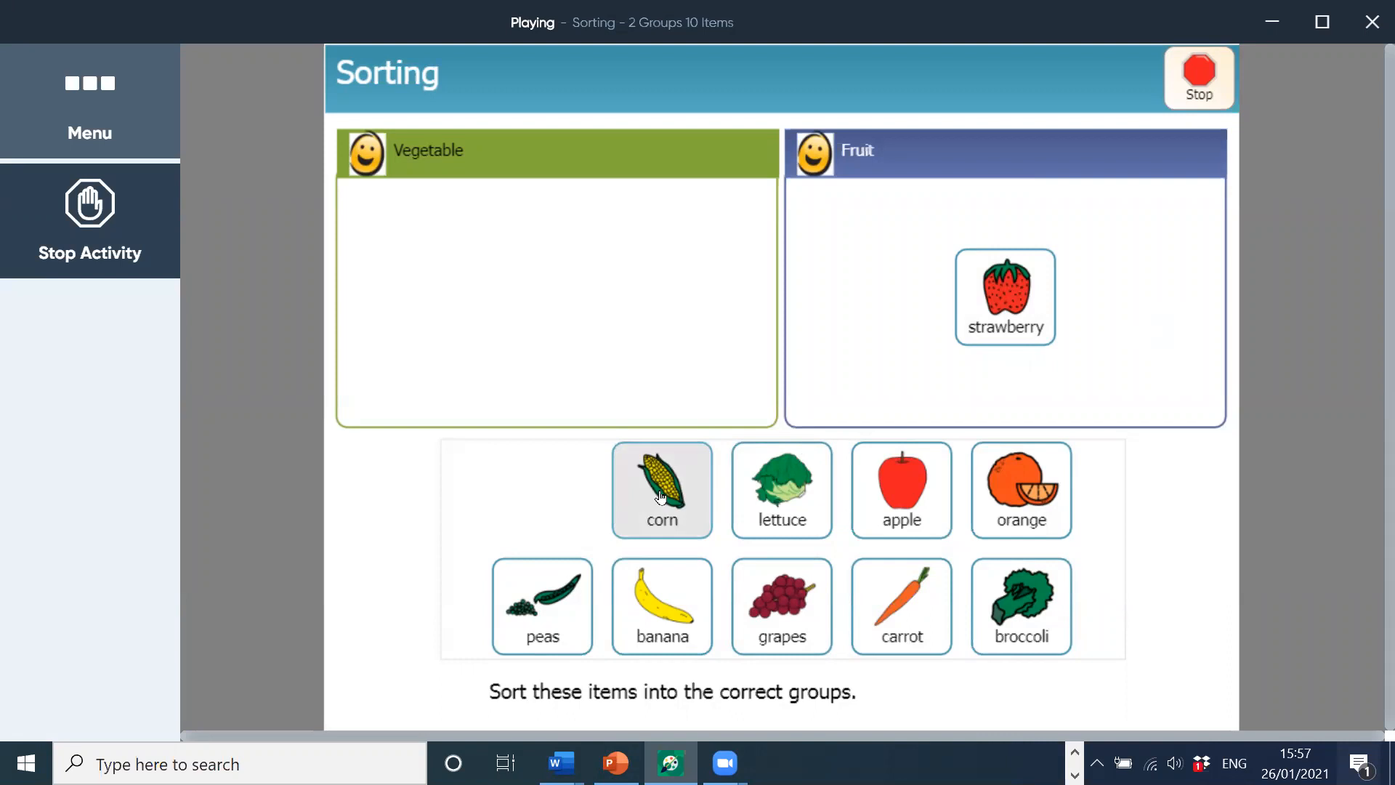
{"action": "left_click_drag", "start_coordinate": [660, 497], "coordinate": [882, 323]}
{"action": "left_click_drag", "start_coordinate": [659, 493], "coordinate": [875, 392]}
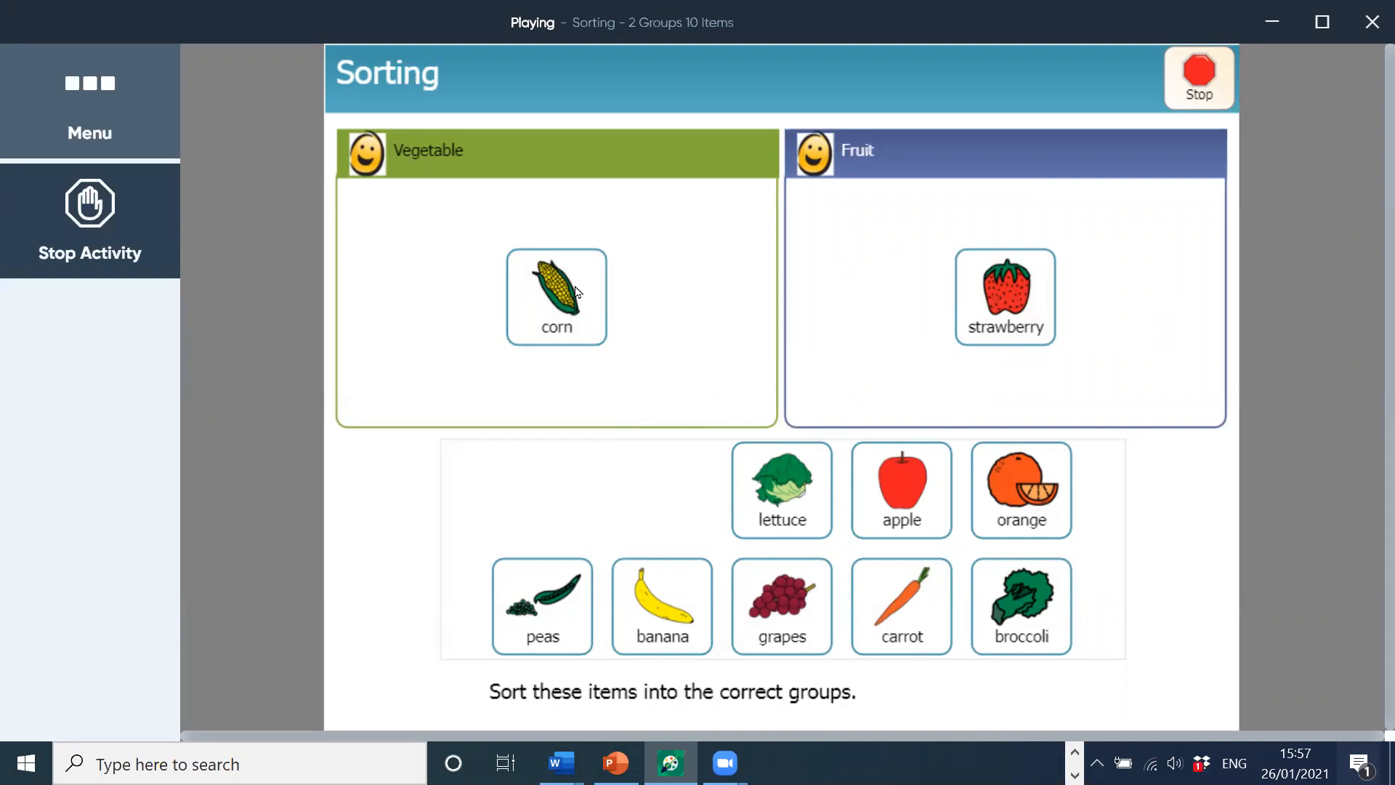
Step: Sort lettuce, carrot, broccoli, peas into Vegetable and apple, orange, grapes, banana into Fruit, then exit
{"action": "left_click", "coordinate": [786, 503]}
{"action": "left_click", "coordinate": [902, 487]}
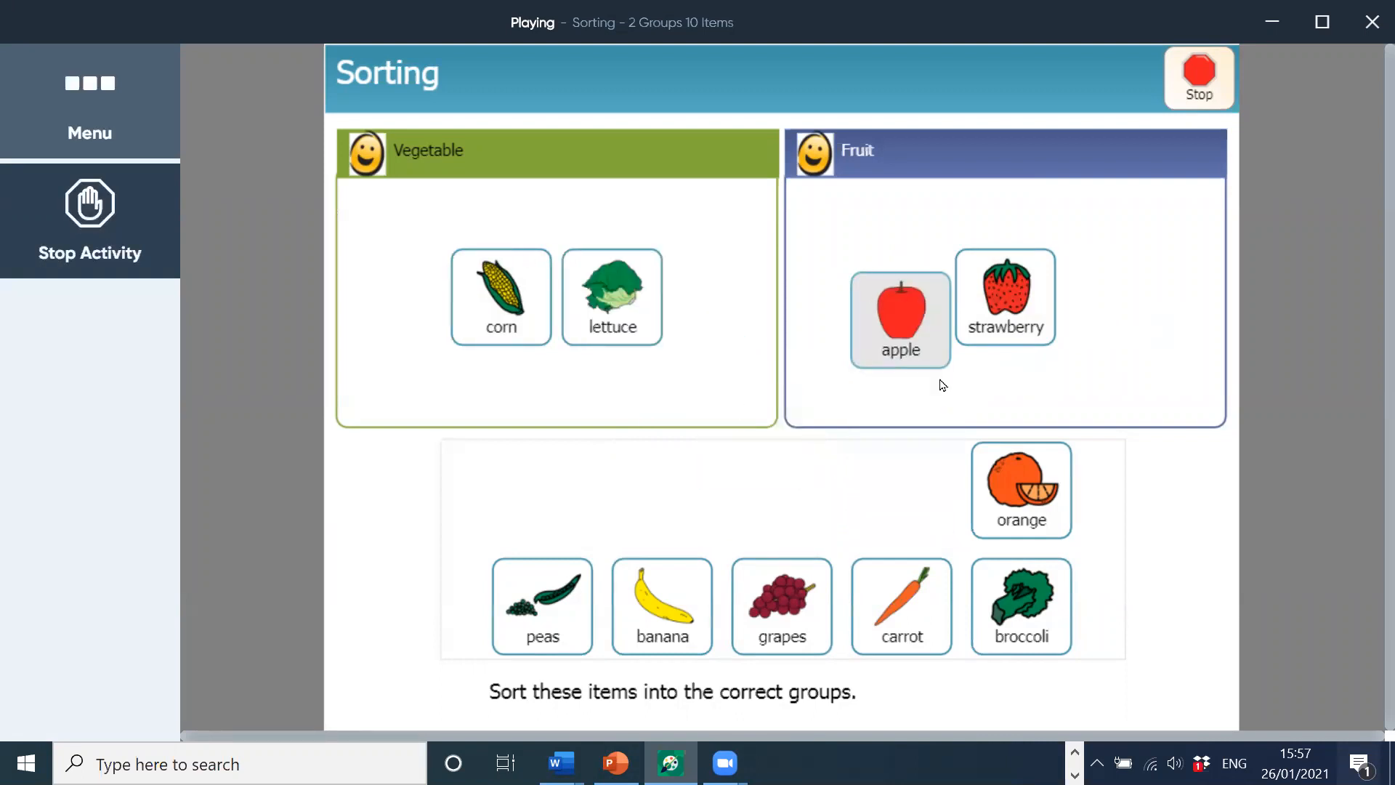
{"action": "left_click", "coordinate": [964, 395]}
{"action": "left_click", "coordinate": [782, 607]}
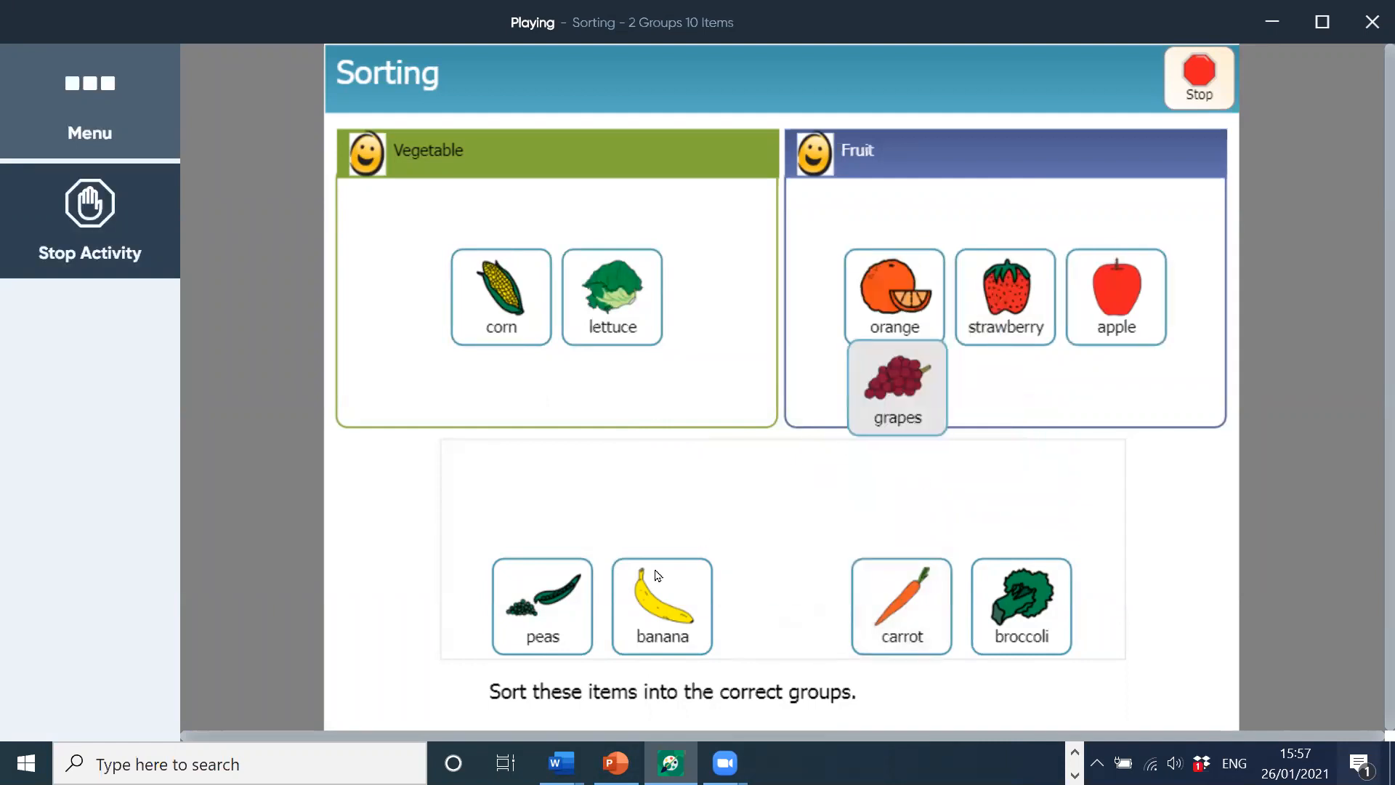
{"action": "left_click", "coordinate": [1016, 416]}
{"action": "left_click", "coordinate": [1016, 416]}
{"action": "left_click", "coordinate": [729, 455]}
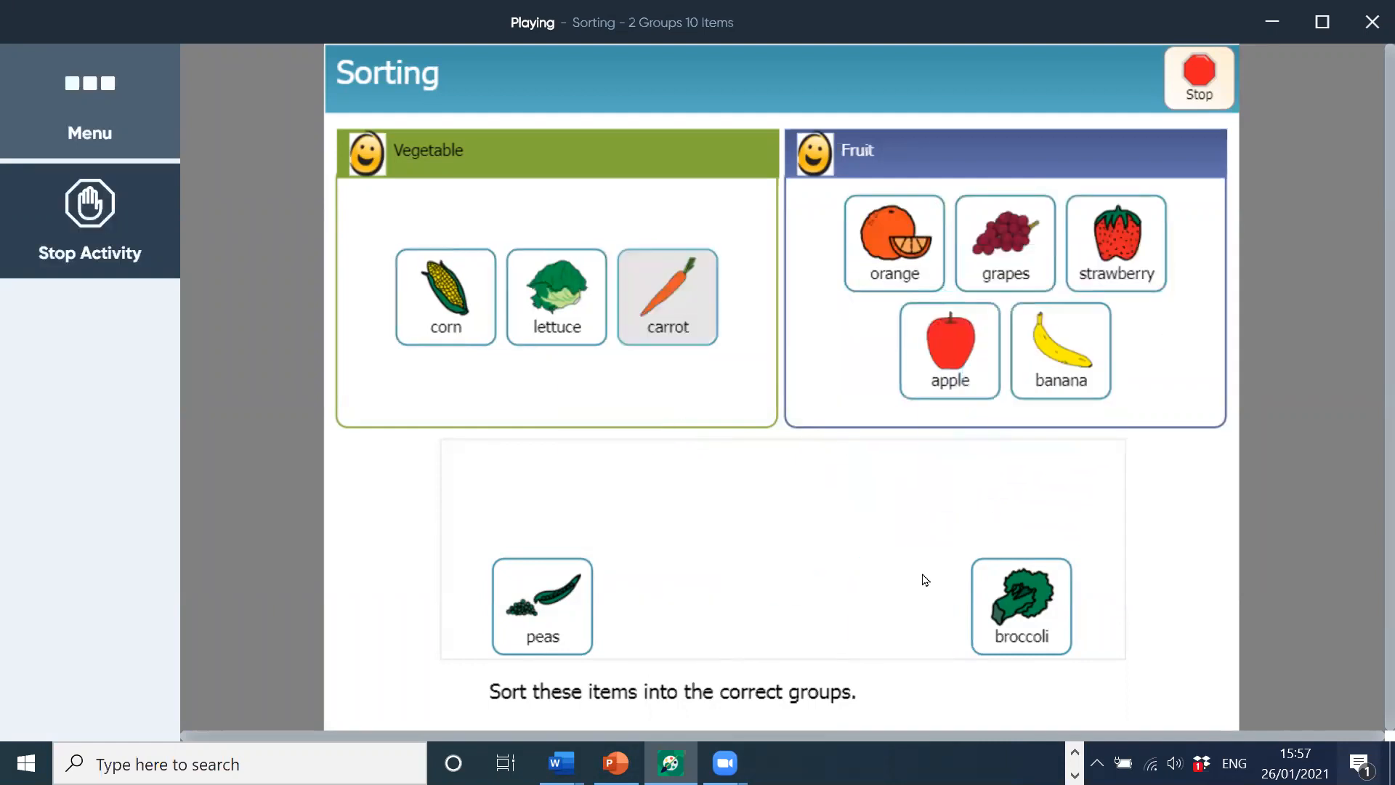
{"action": "left_click", "coordinate": [847, 498]}
{"action": "left_click", "coordinate": [672, 386]}
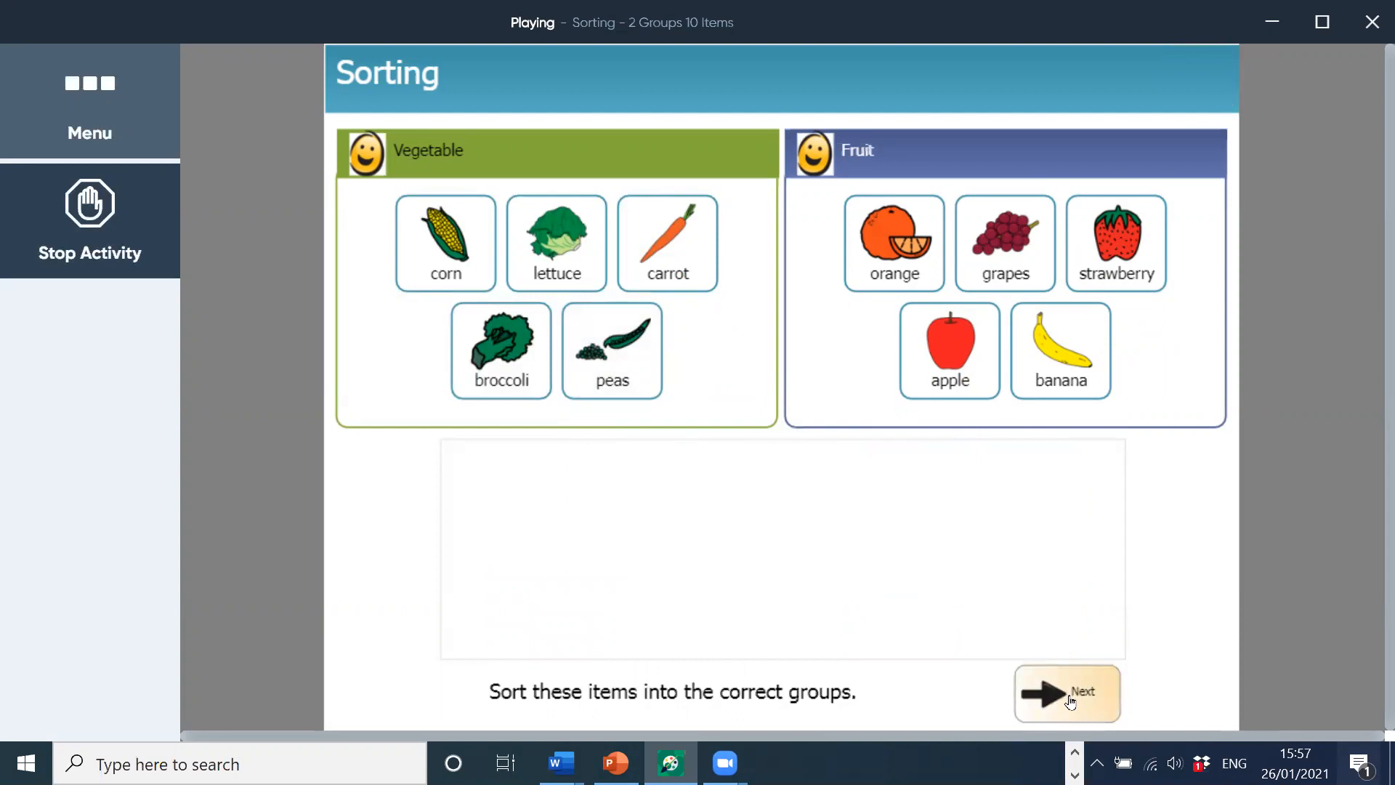
{"action": "left_click", "coordinate": [1070, 700]}
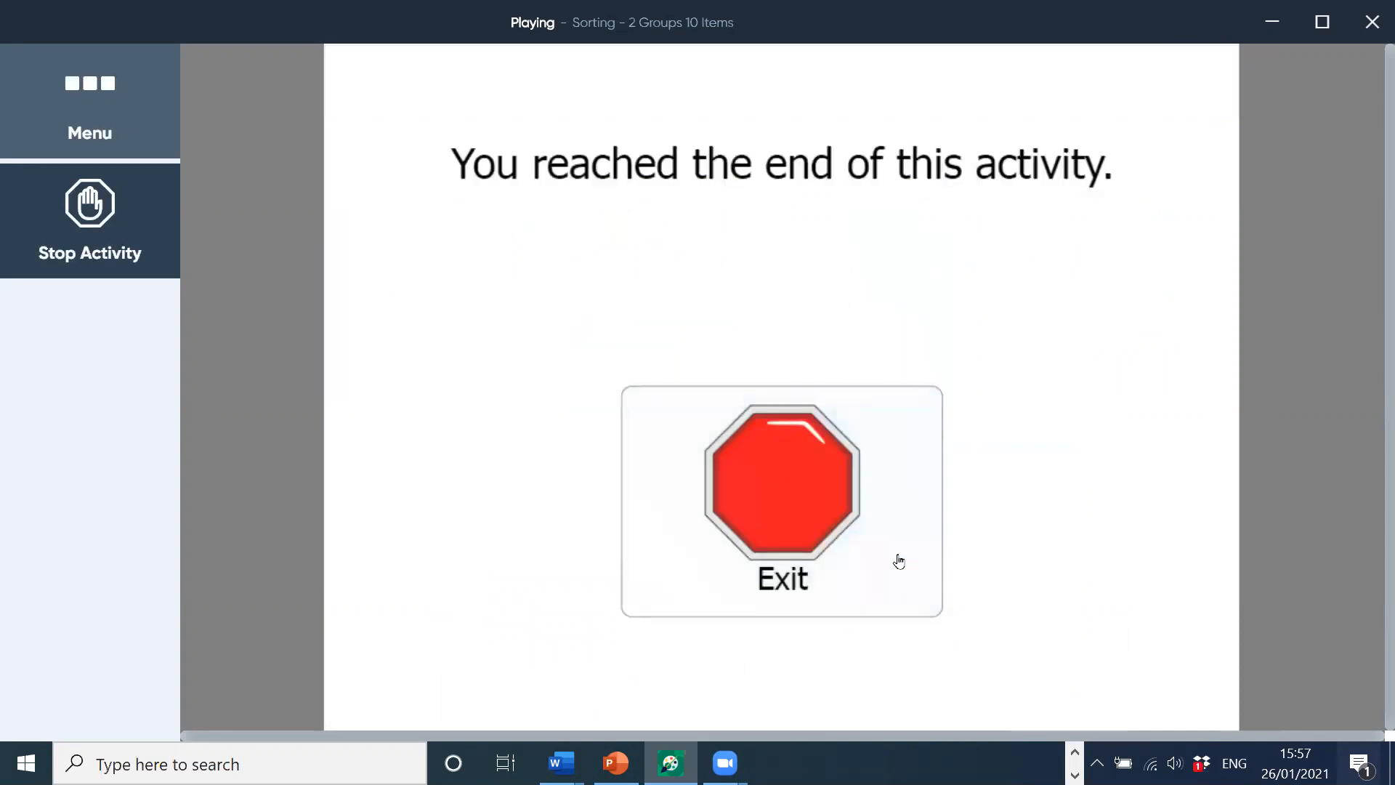
{"action": "left_click", "coordinate": [782, 482]}
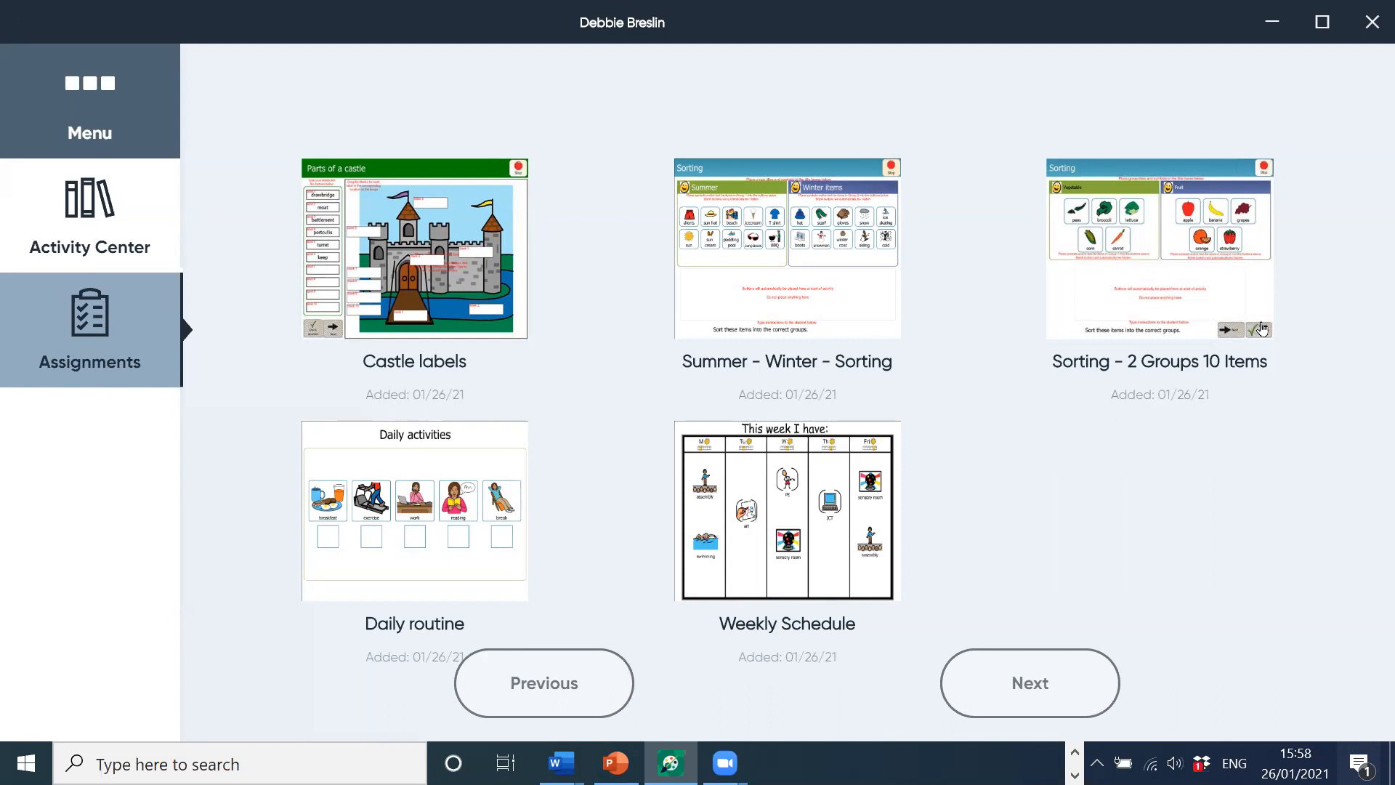
Step: Minimize Boardmaker 7 Student Center to get back to the browser
{"action": "left_click", "coordinate": [1272, 23]}
Step: Play Sorting - 2 Groups 20 Items from My Activities and allow it to open in Student Center
{"action": "left_click", "coordinate": [781, 22]}
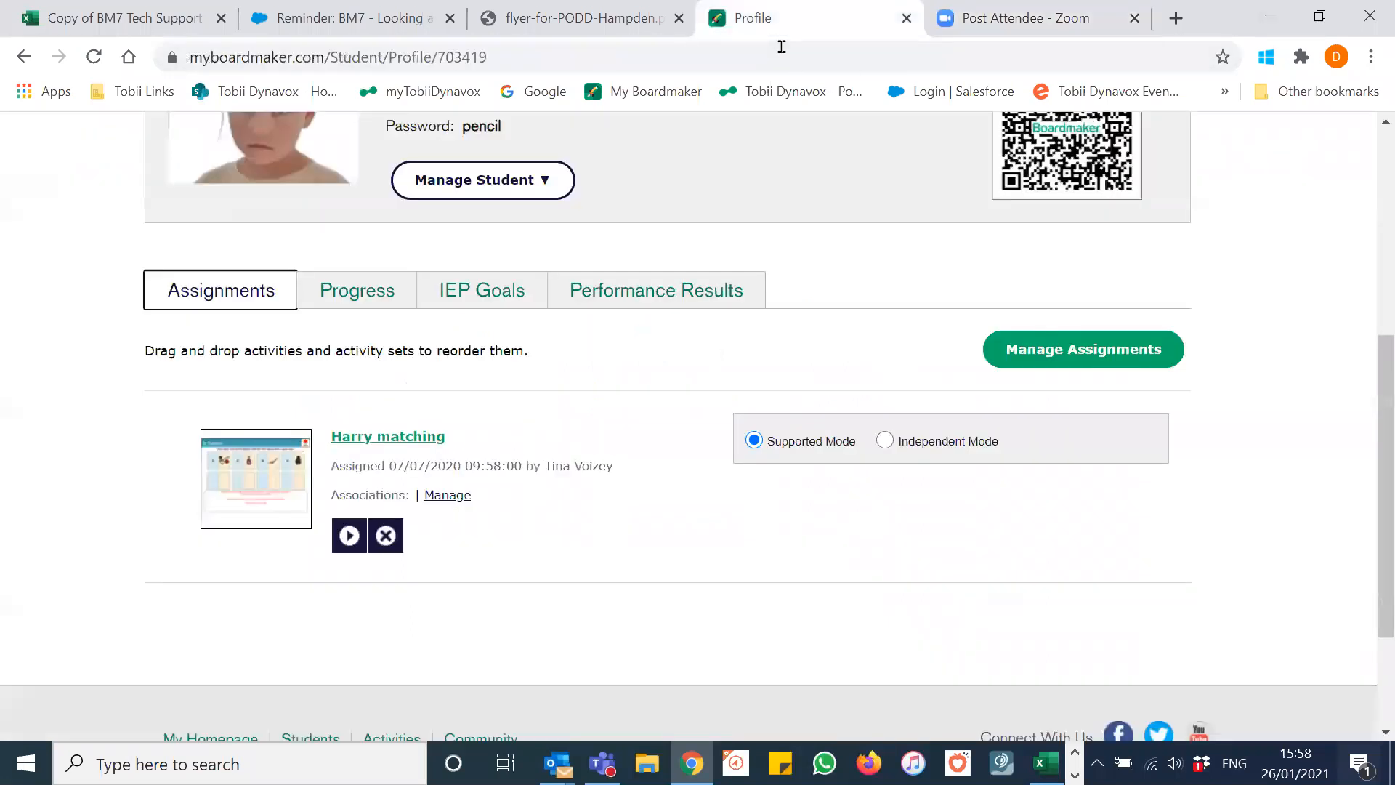
{"action": "scroll", "coordinate": [806, 290], "scroll_direction": "up", "scroll_amount": 6}
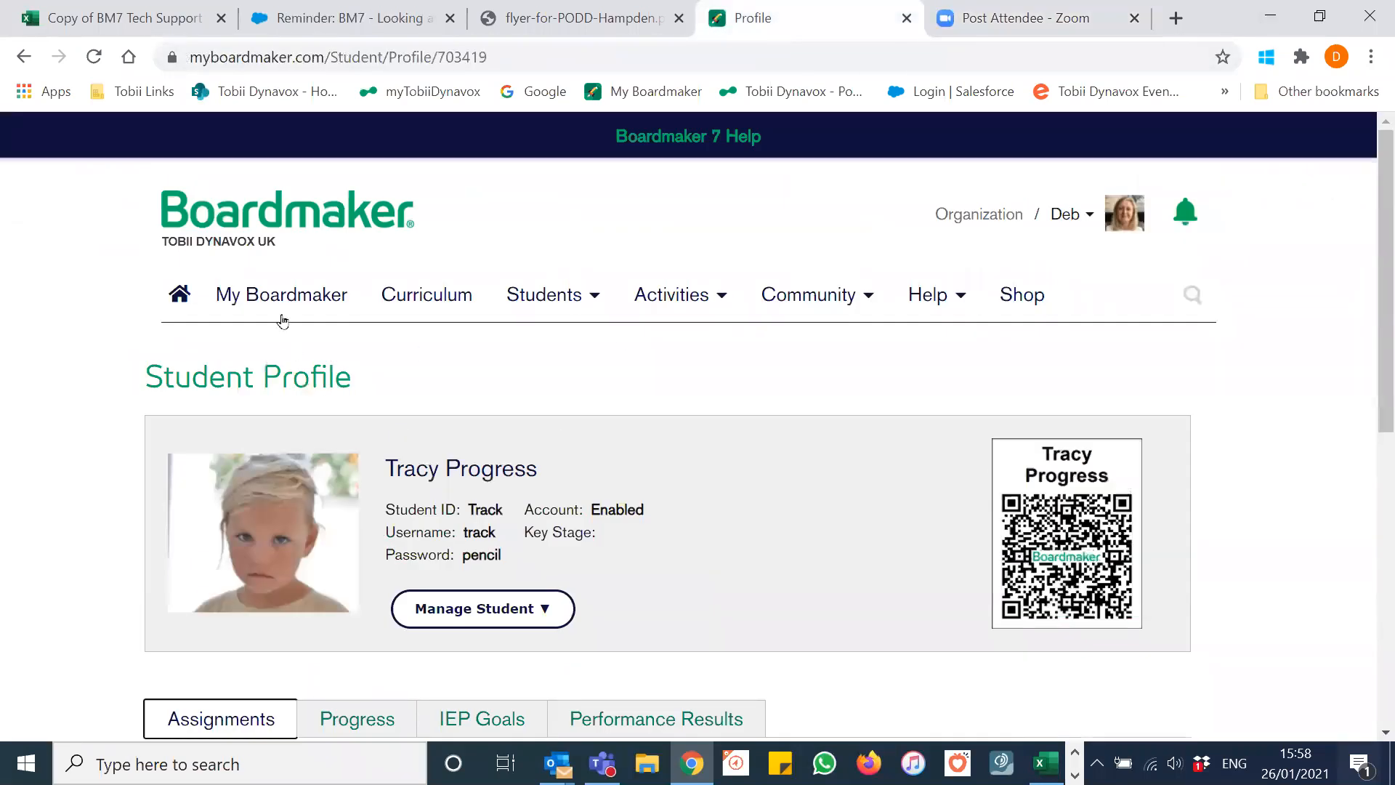
{"action": "left_click", "coordinate": [287, 301]}
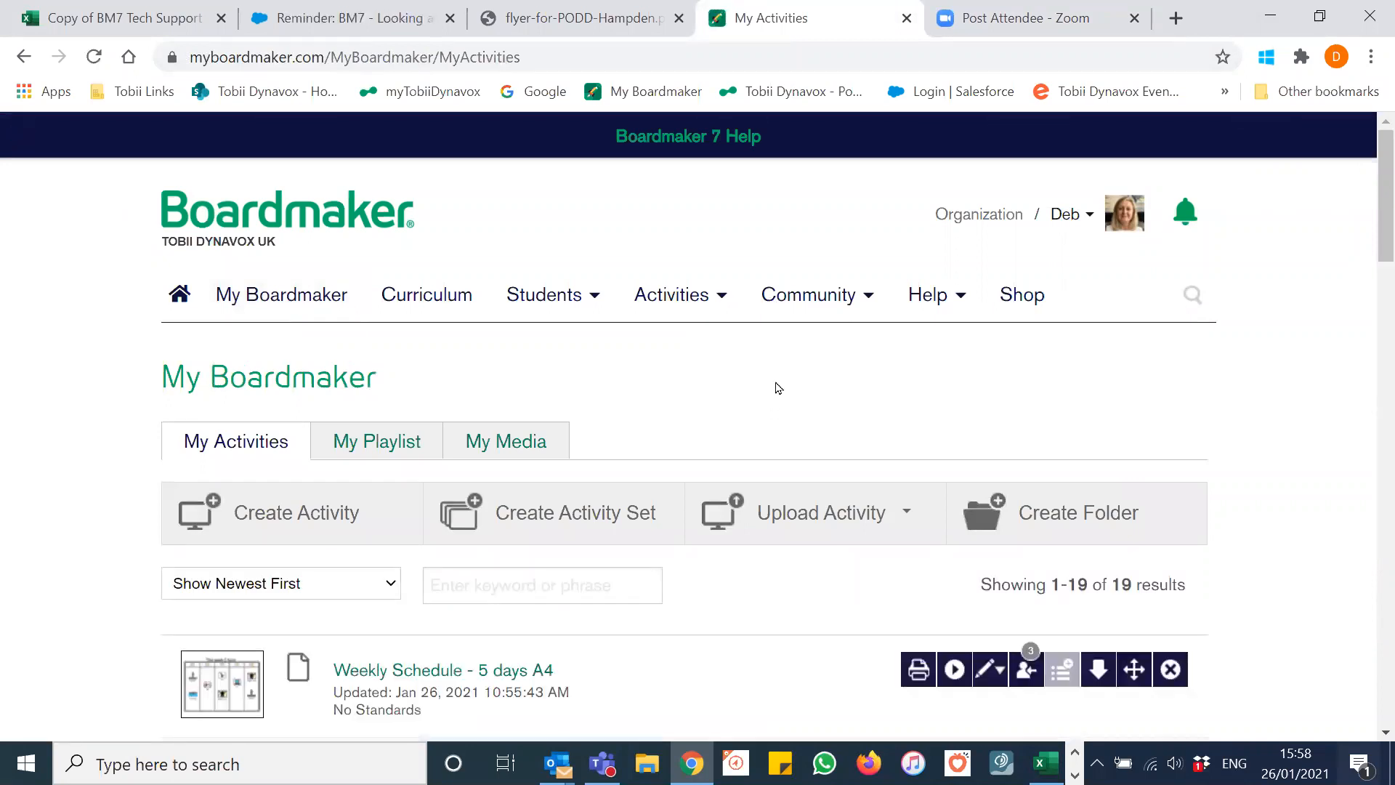
{"action": "scroll", "coordinate": [777, 388], "scroll_direction": "down", "scroll_amount": 5}
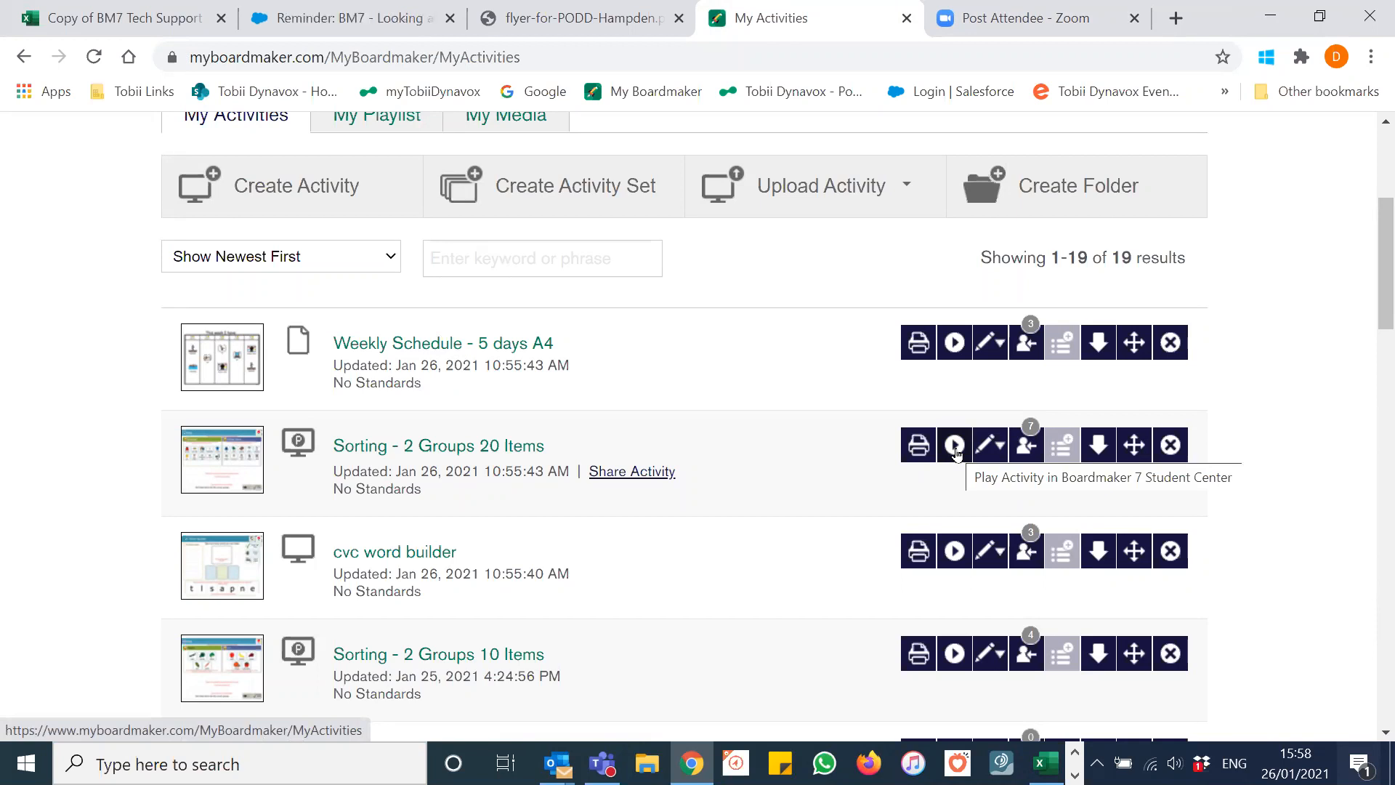
{"action": "left_click", "coordinate": [955, 446]}
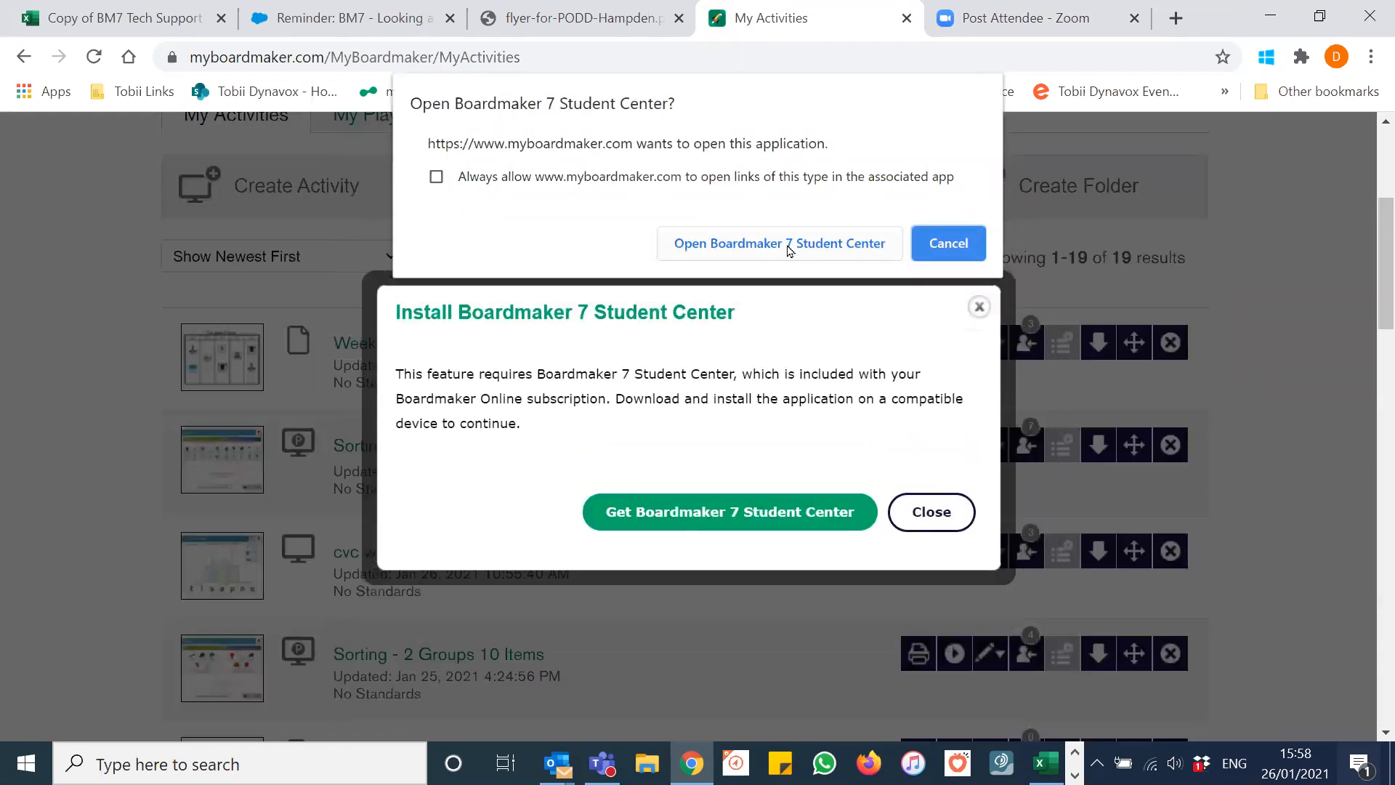
{"action": "left_click", "coordinate": [788, 244]}
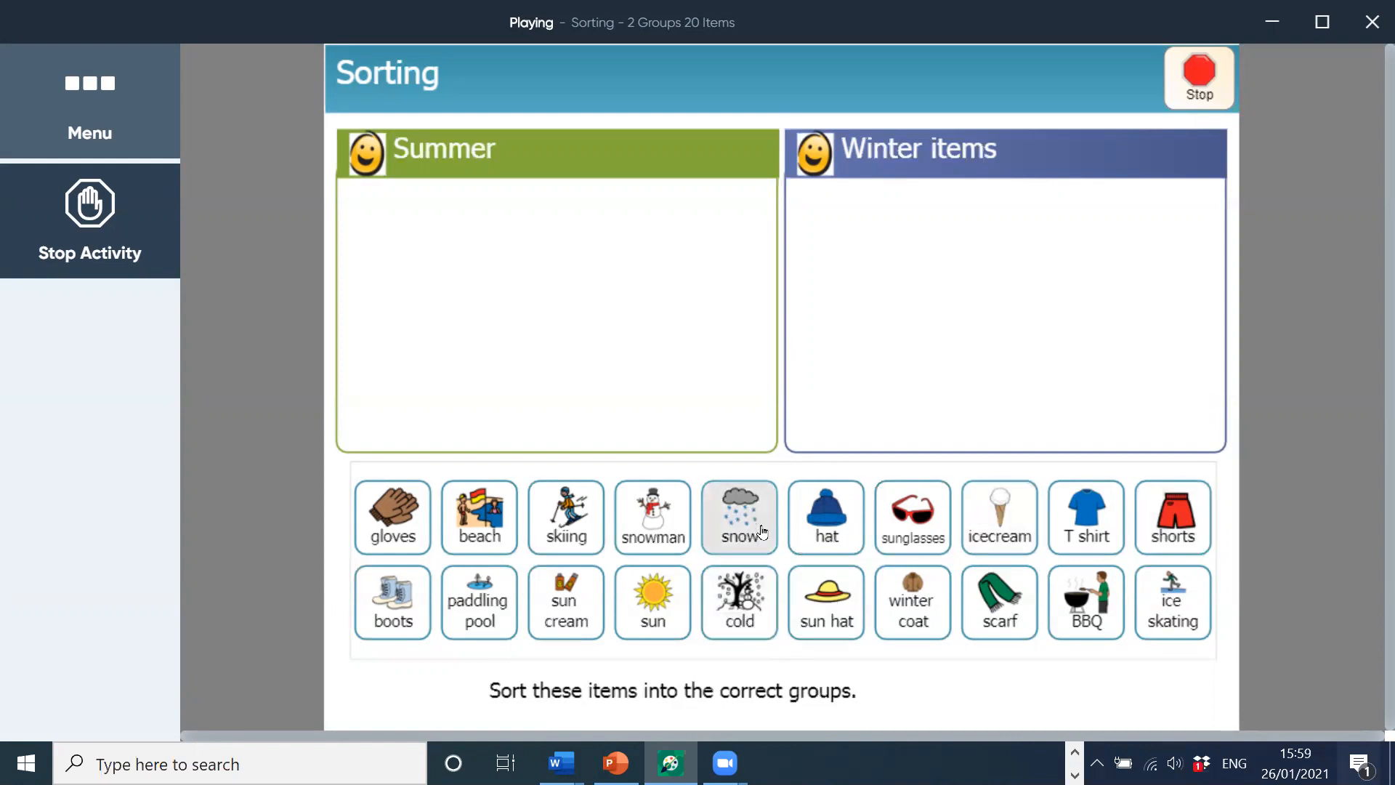
Step: Sort snowman and hat into Winter items and sunglasses into Summer, then ask to stop the activity
{"action": "left_click", "coordinate": [660, 529]}
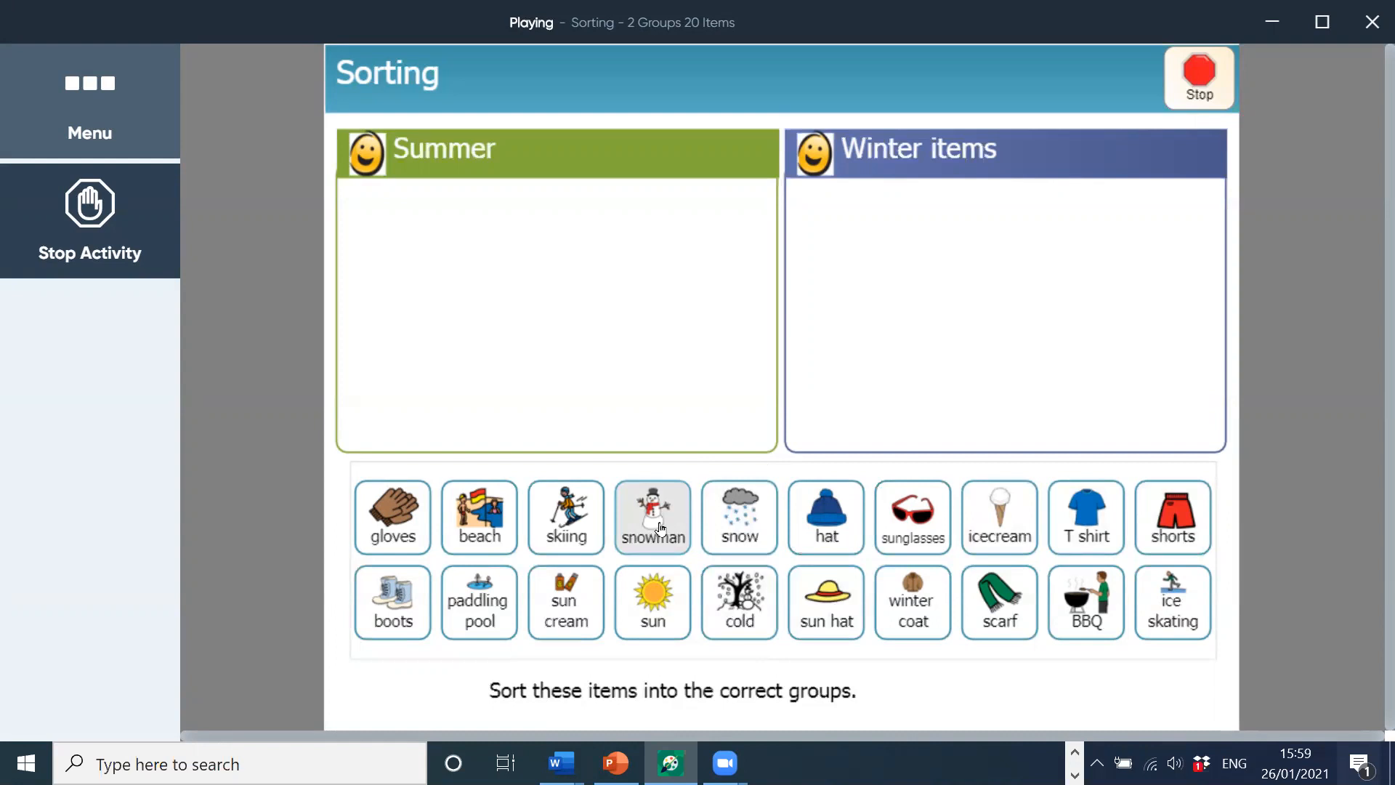
{"action": "left_click", "coordinate": [840, 433]}
{"action": "left_click", "coordinate": [806, 514]}
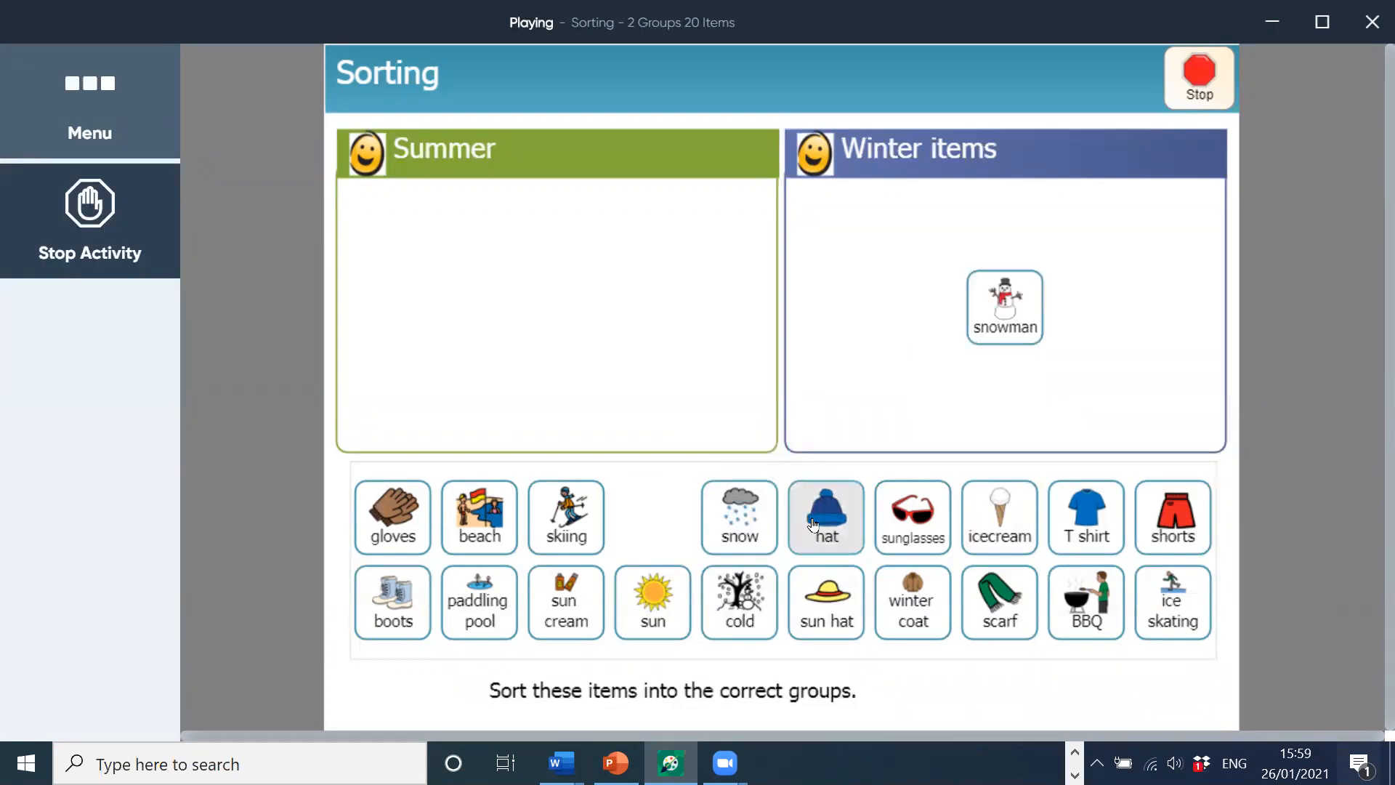
{"action": "left_click_drag", "start_coordinate": [835, 519], "coordinate": [887, 369]}
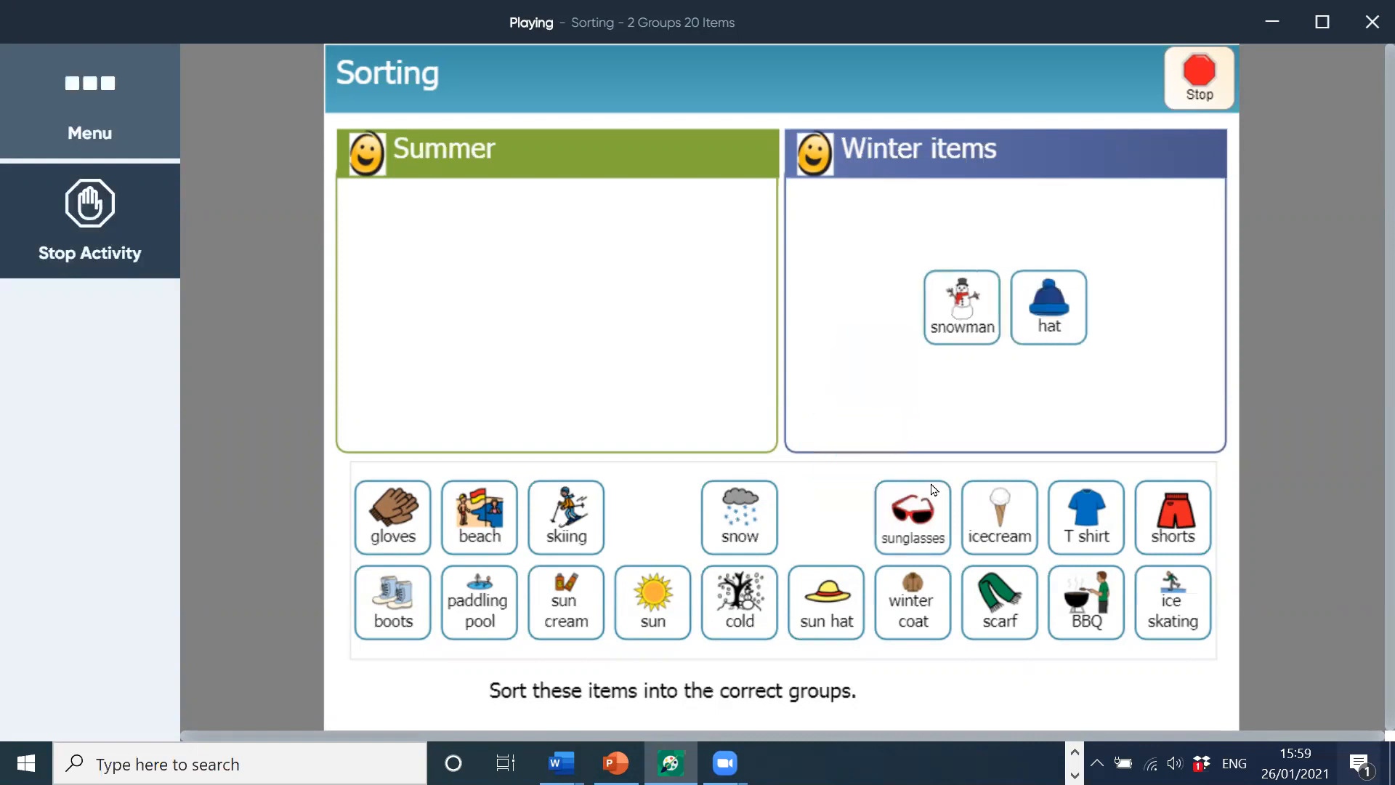
{"action": "left_click_drag", "start_coordinate": [912, 512], "coordinate": [723, 377]}
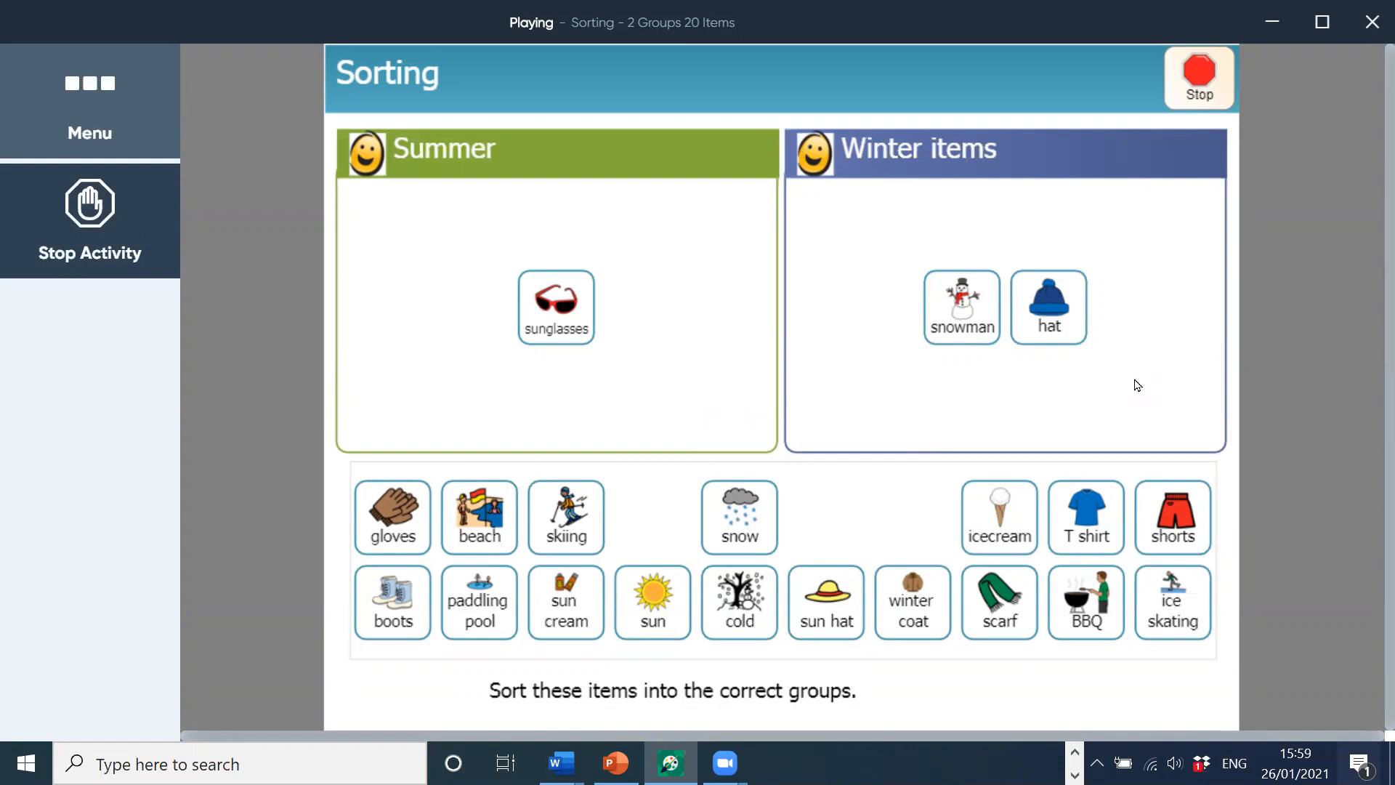
{"action": "left_click", "coordinate": [117, 227]}
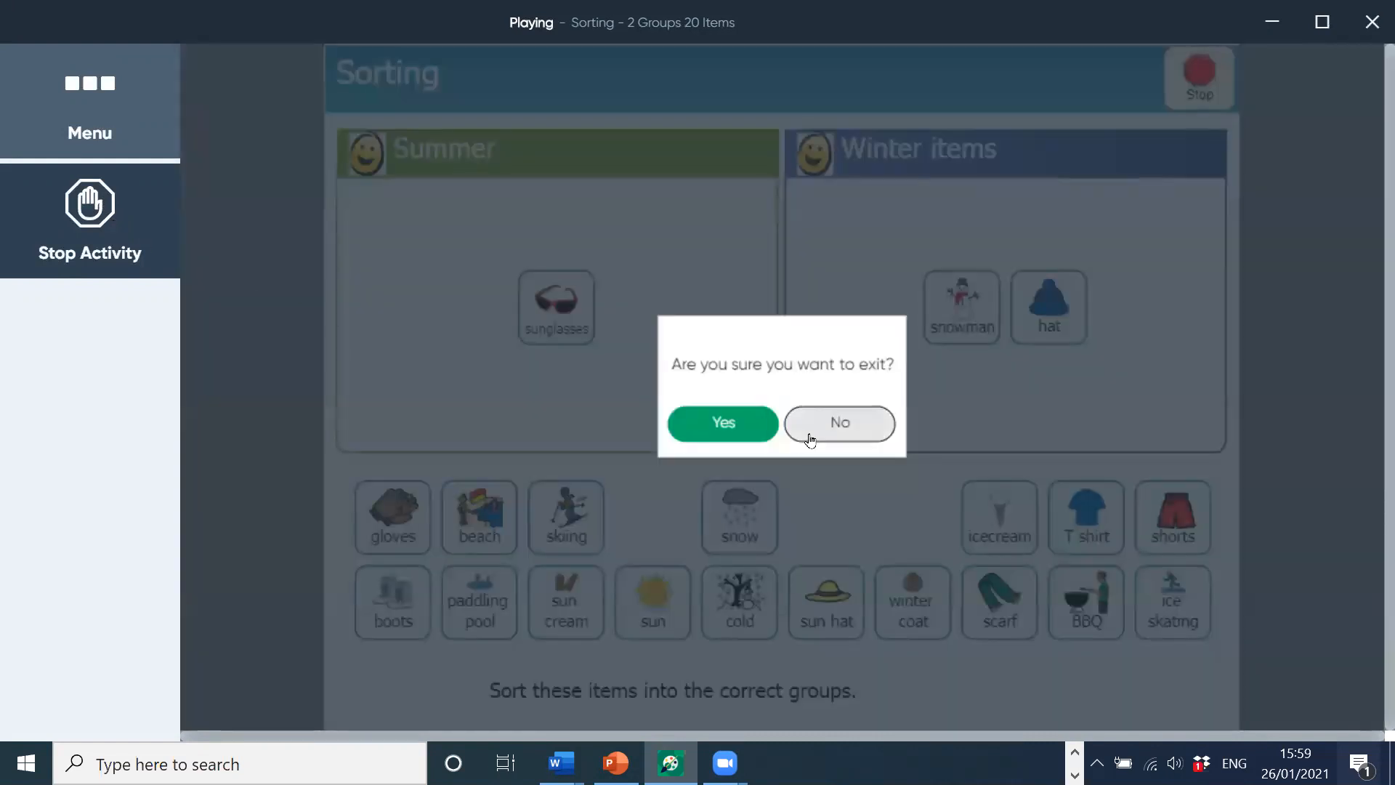
Step: Confirm exiting the activity and minimize Student Center to bring back the My Activities page
{"action": "left_click", "coordinate": [722, 424]}
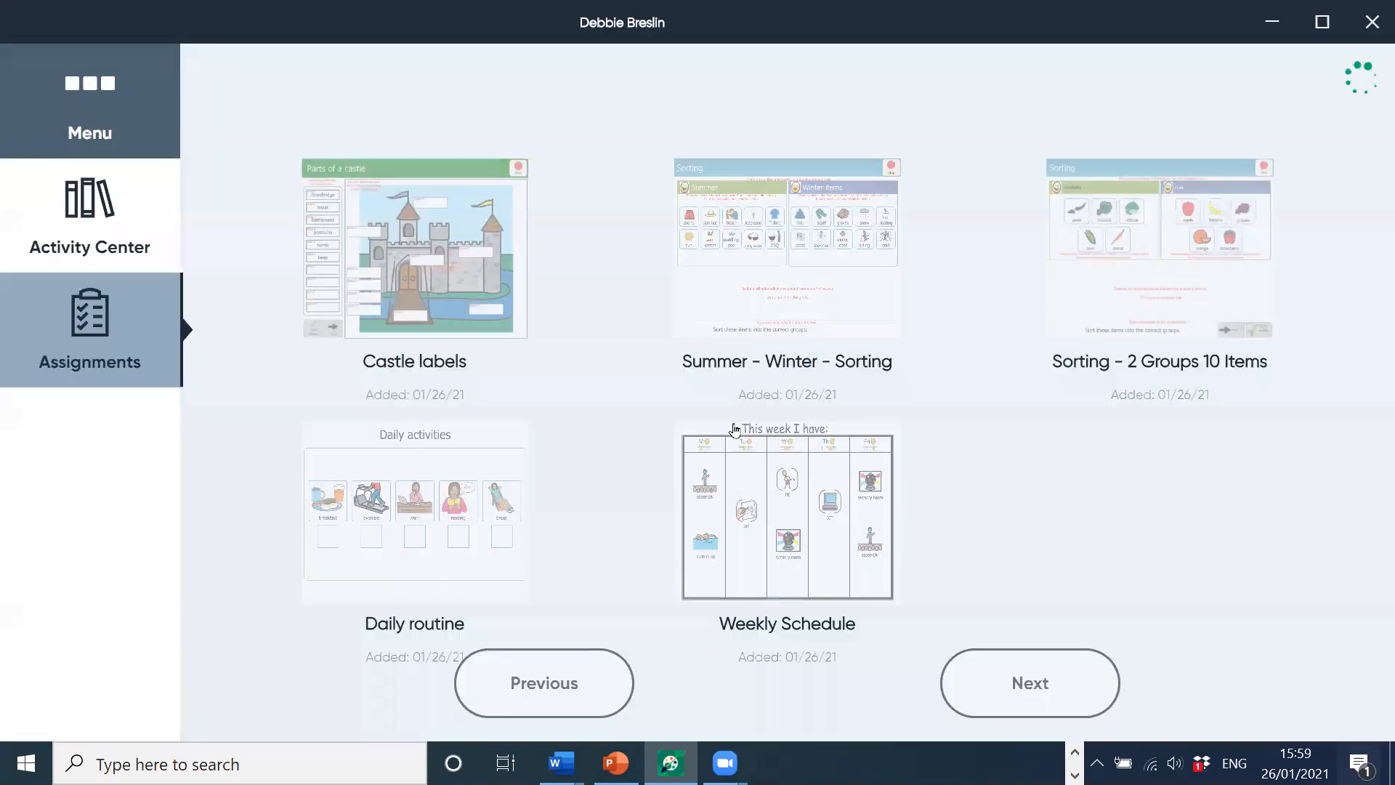
{"action": "left_click", "coordinate": [1272, 21]}
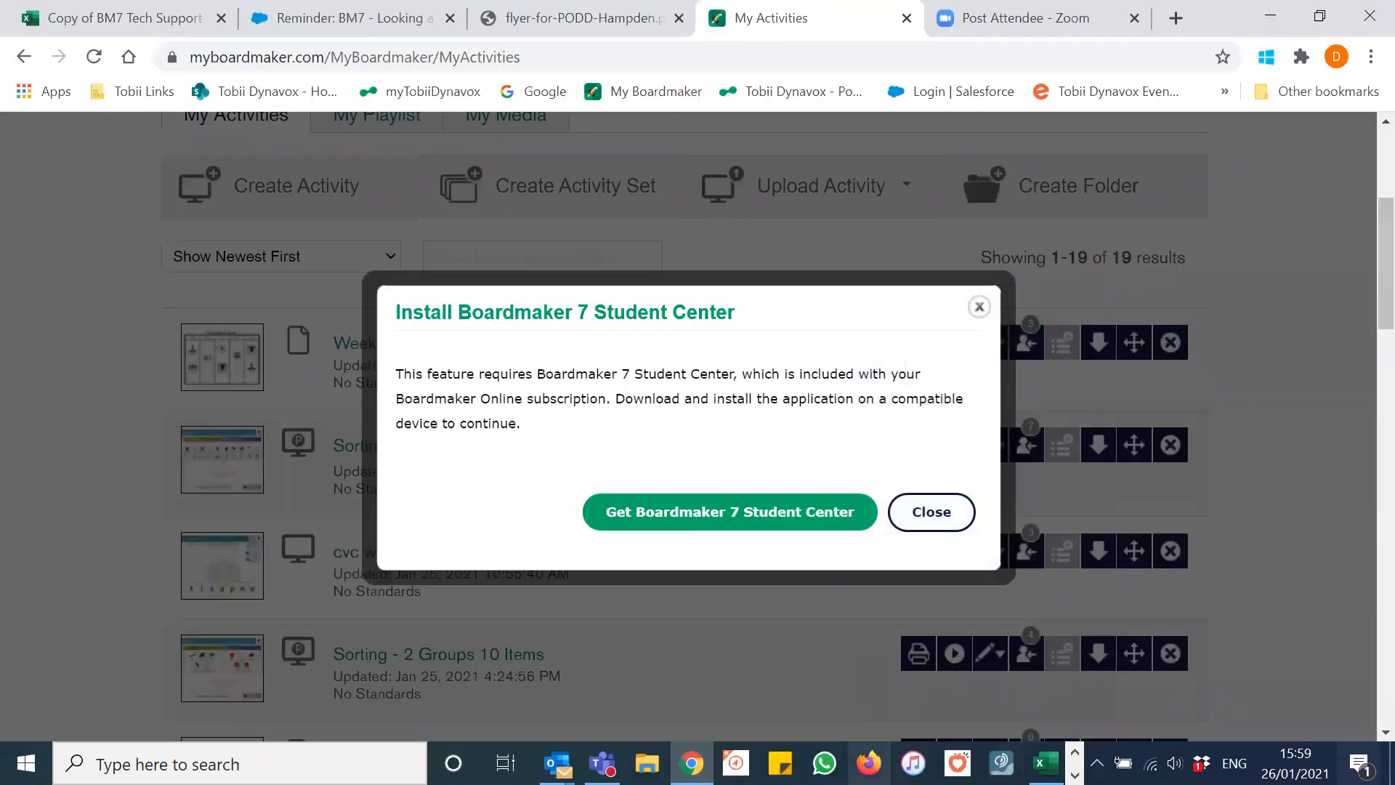
{"action": "left_click", "coordinate": [1077, 752]}
{"action": "left_click", "coordinate": [1074, 774]}
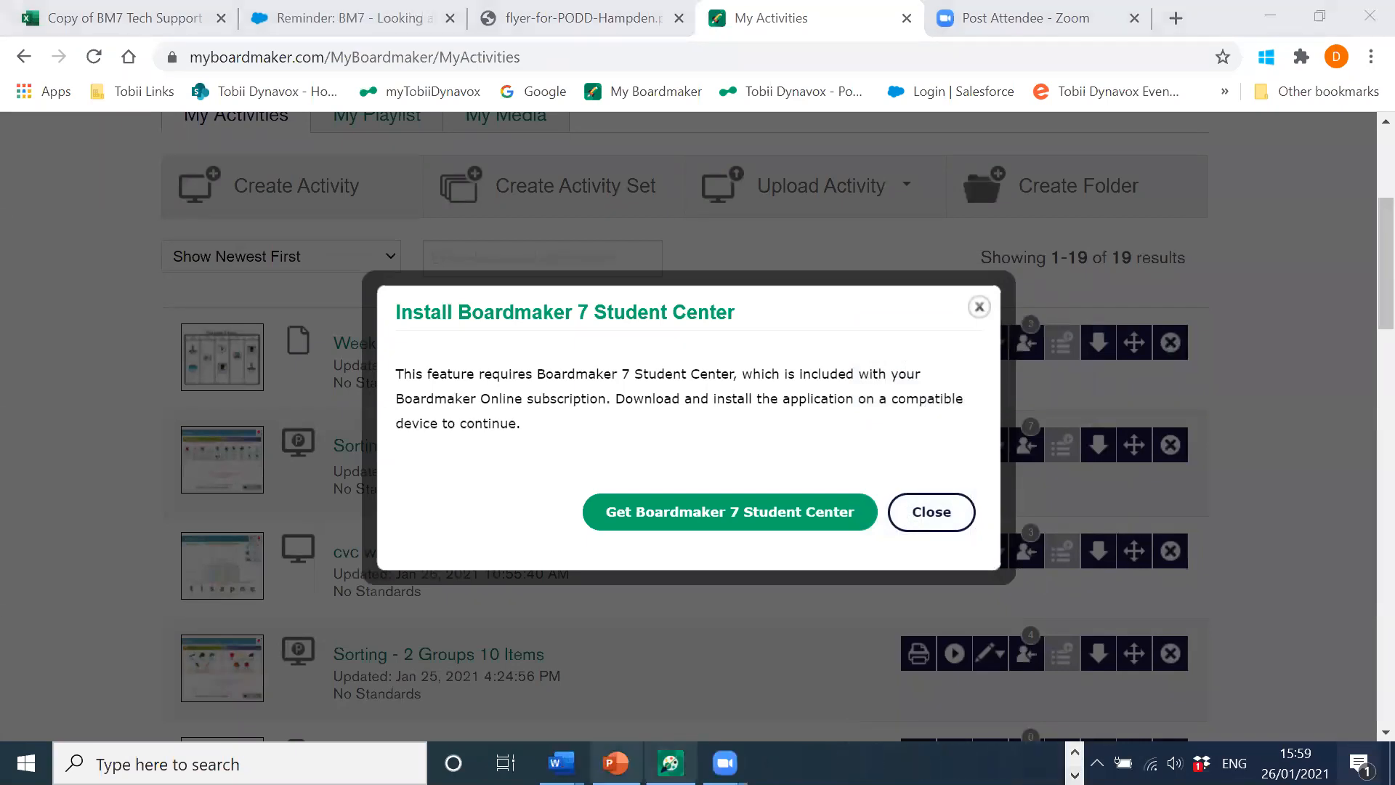